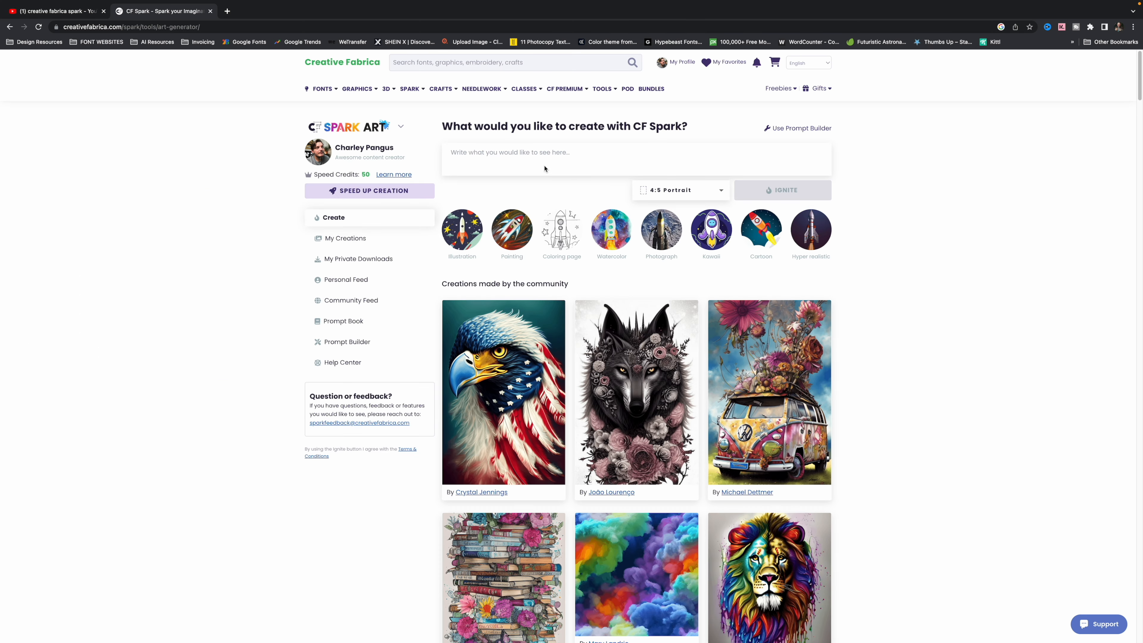
# Step: Generate 4:5 portrait artwork from the prompt "raven coming out of smoke"
pyautogui.click(545, 168)
pyautogui.write('raven coming out of smoke')
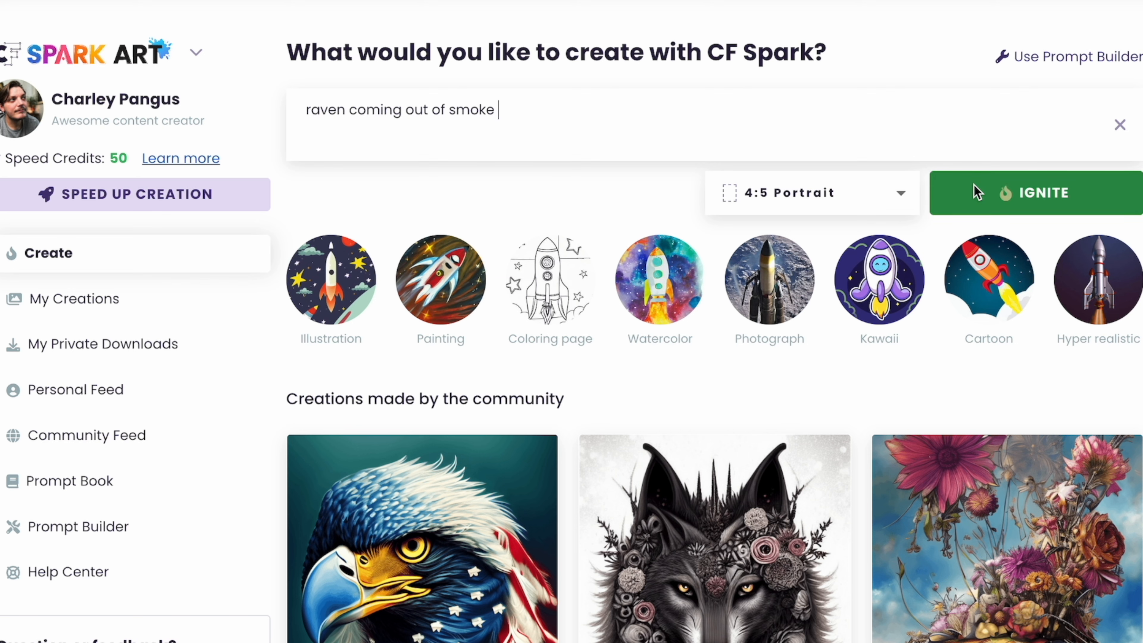
pyautogui.click(1004, 198)
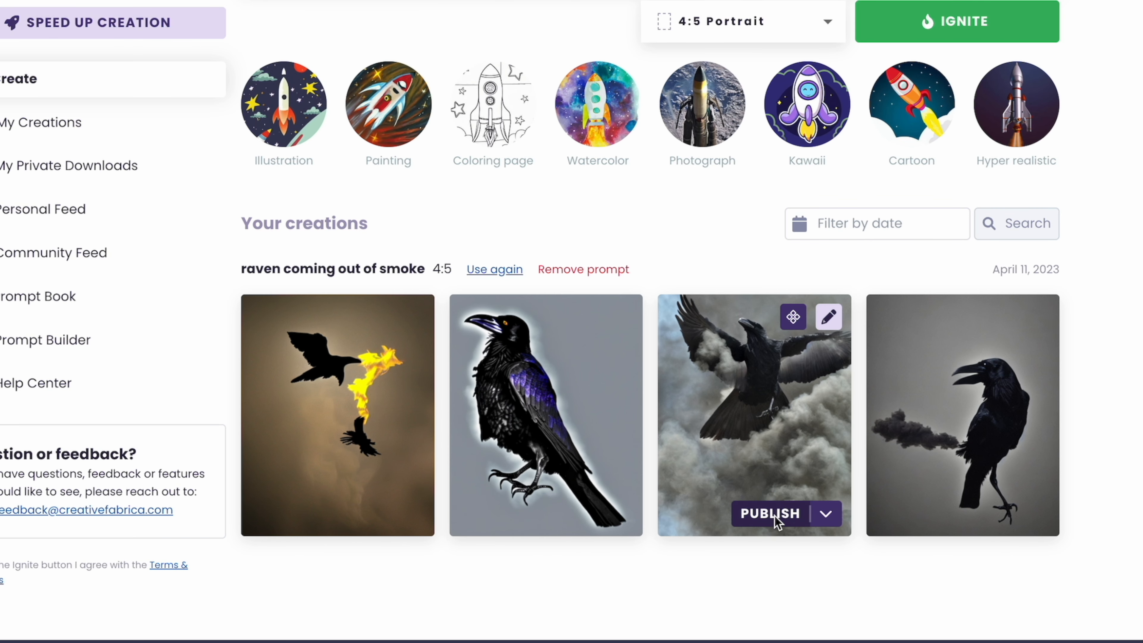
# Step: Publish the generated image of the raven spreading its wings in smoke and open it
pyautogui.click(771, 514)
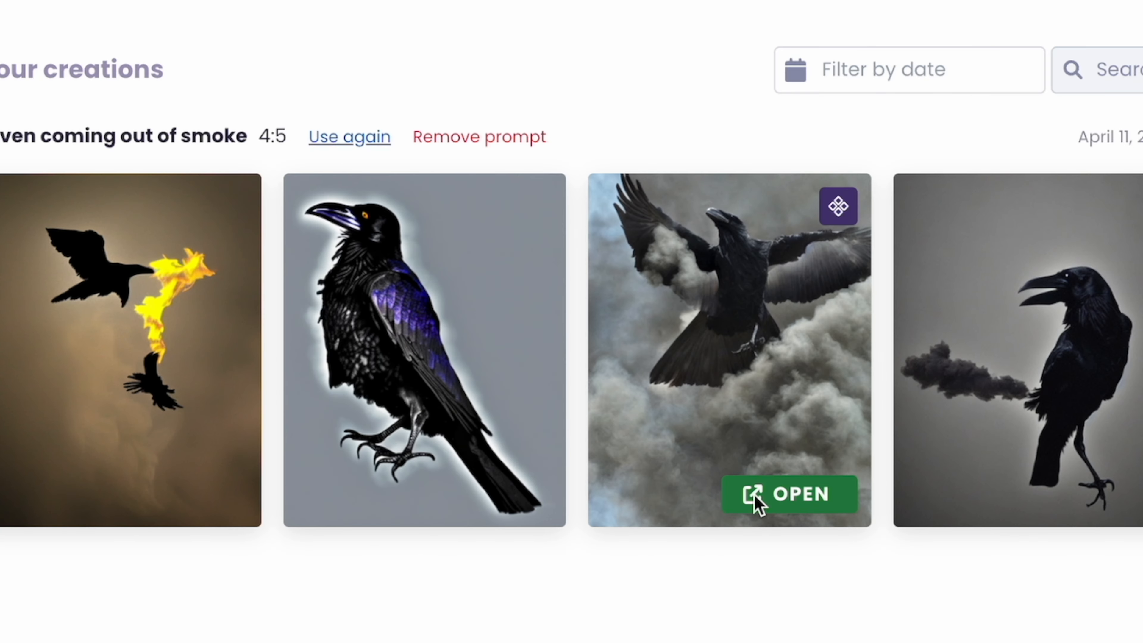
pyautogui.click(756, 499)
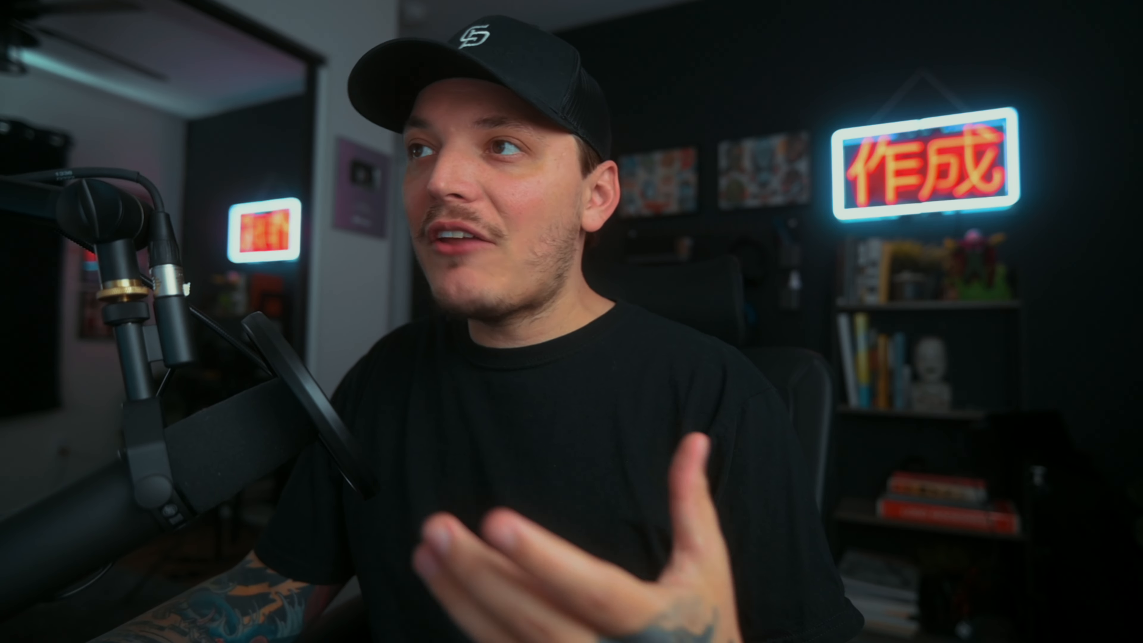
# Step: Switch to ChatGPT and write a prompt requesting 4 merch design briefs to practice design skills in Photoshop
pyautogui.write('can you gibe me')
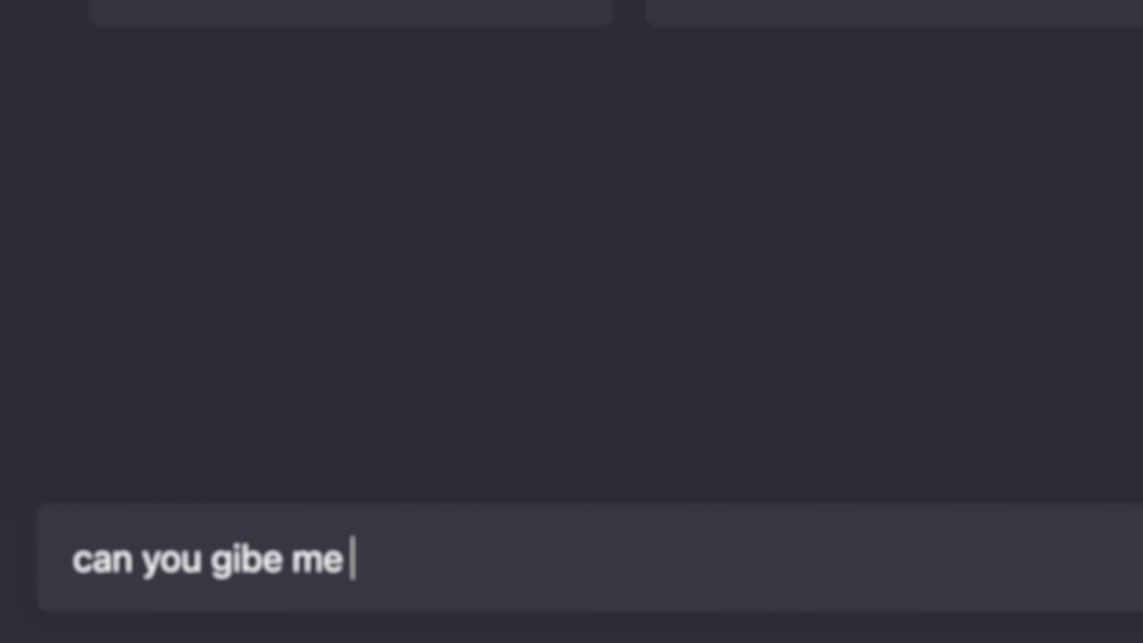
pyautogui.press('BackSpace')
pyautogui.press('BackSpace')
pyautogui.press('BackSpace')
pyautogui.press('BackSpace')
pyautogui.press('BackSpace')
pyautogui.press('BackSpace')
pyautogui.write('ve me 4 merch des')
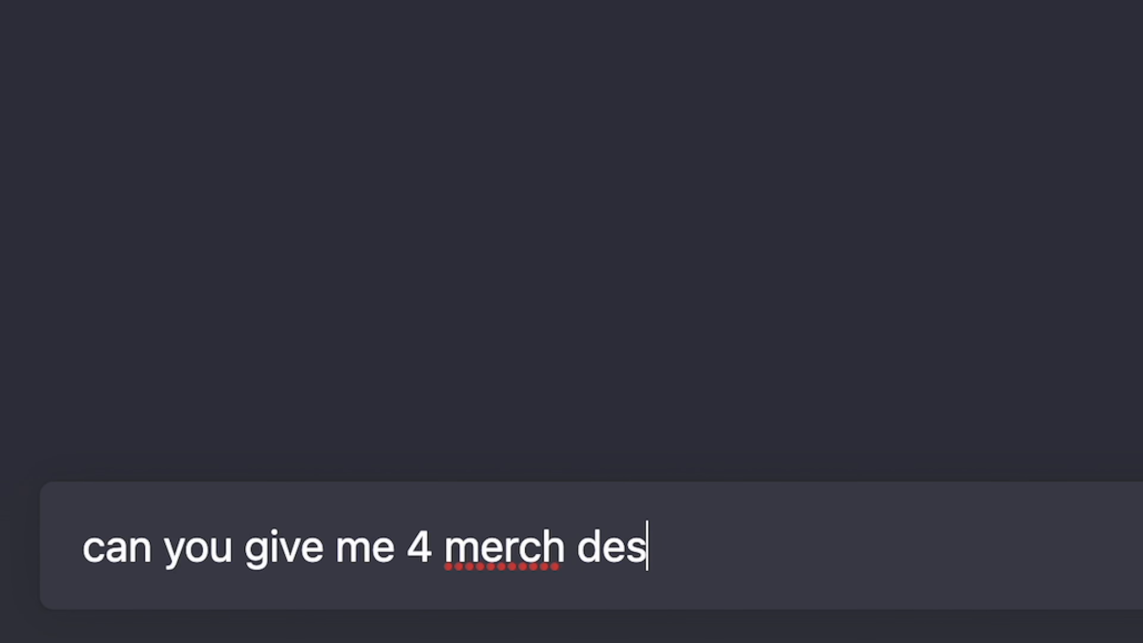
pyautogui.write('ign briefs so I can practice my design skills in phot')
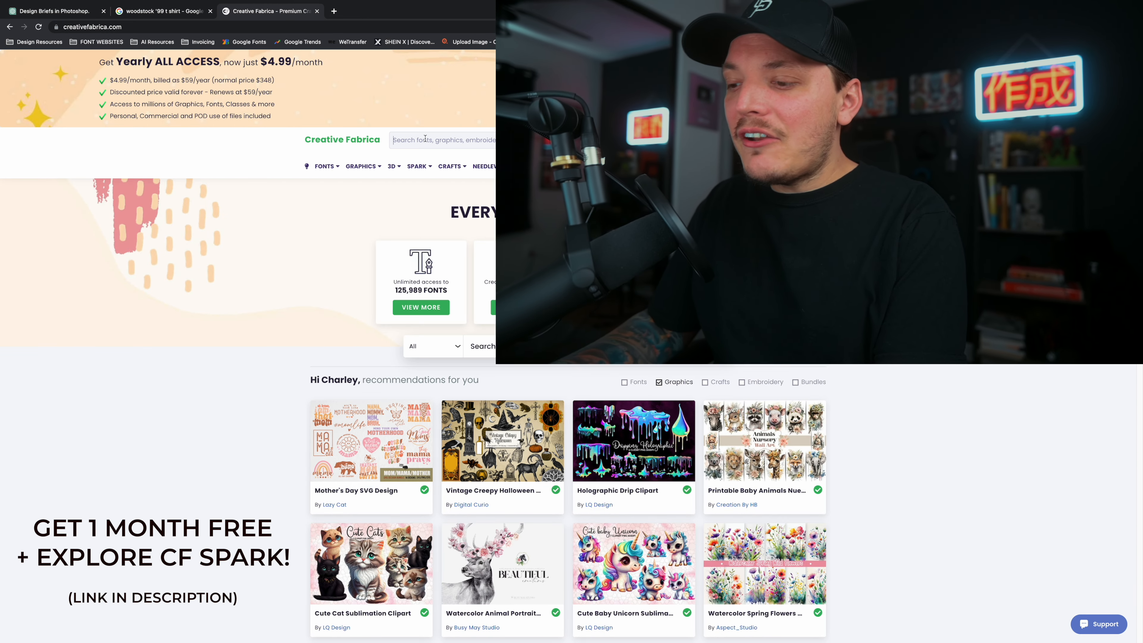
# Step: Search Creative Fabrica for "retro fonts" and filter the results to the Fonts type
pyautogui.write('retro fo')
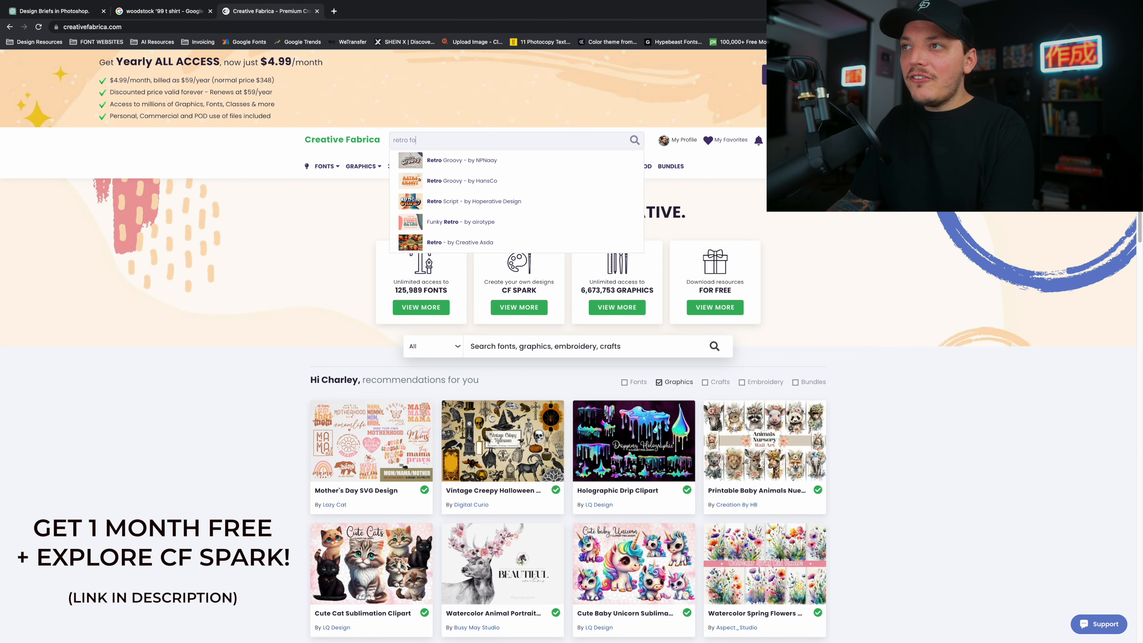
pyautogui.write('nts')
pyautogui.press('Return')
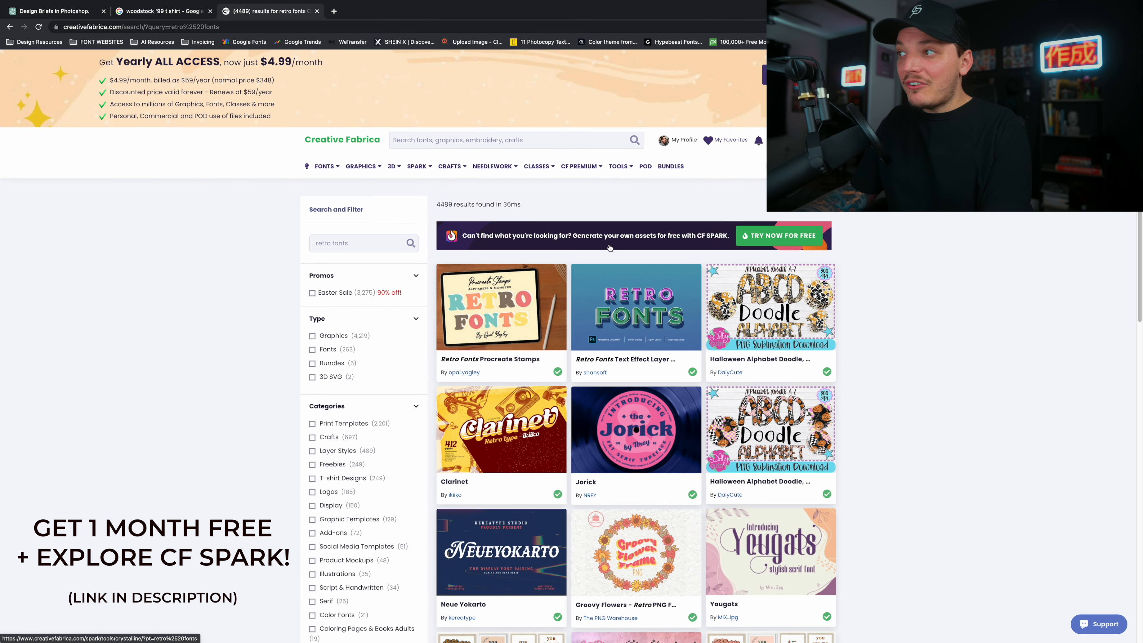
pyautogui.scroll(-5, 610, 247)
pyautogui.scroll(-5, 617, 252)
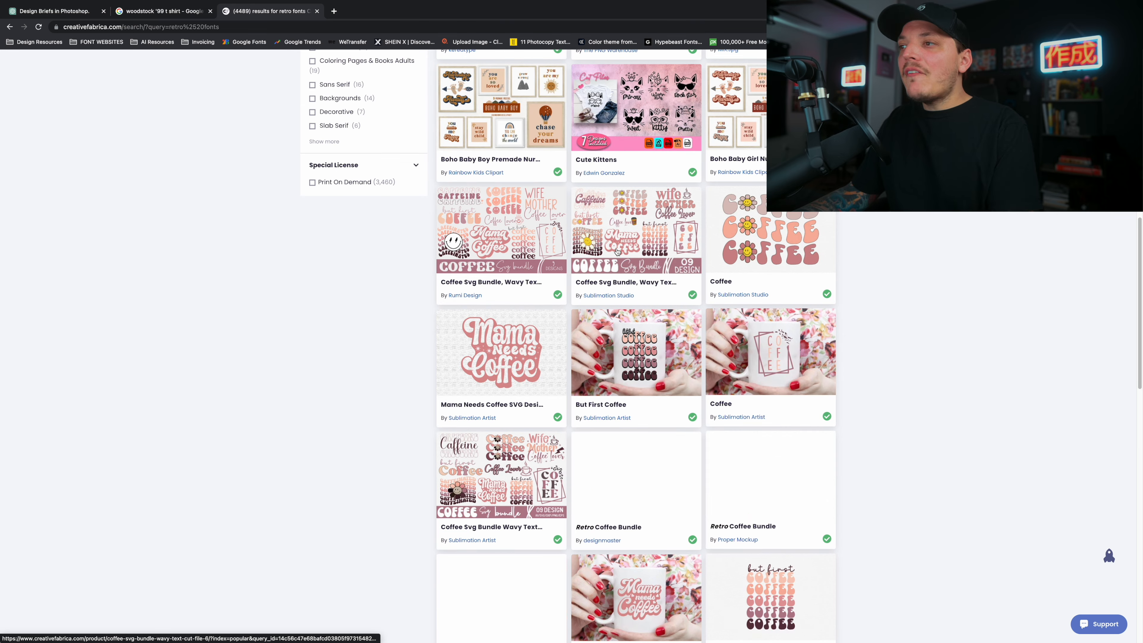
pyautogui.scroll(10, 617, 251)
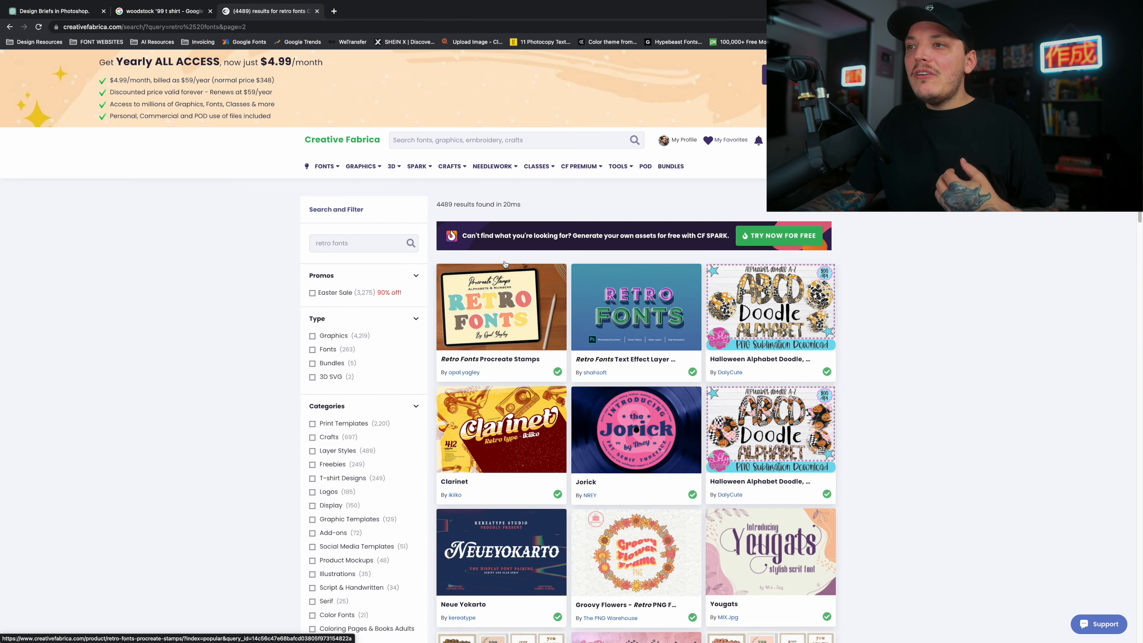
pyautogui.click(312, 350)
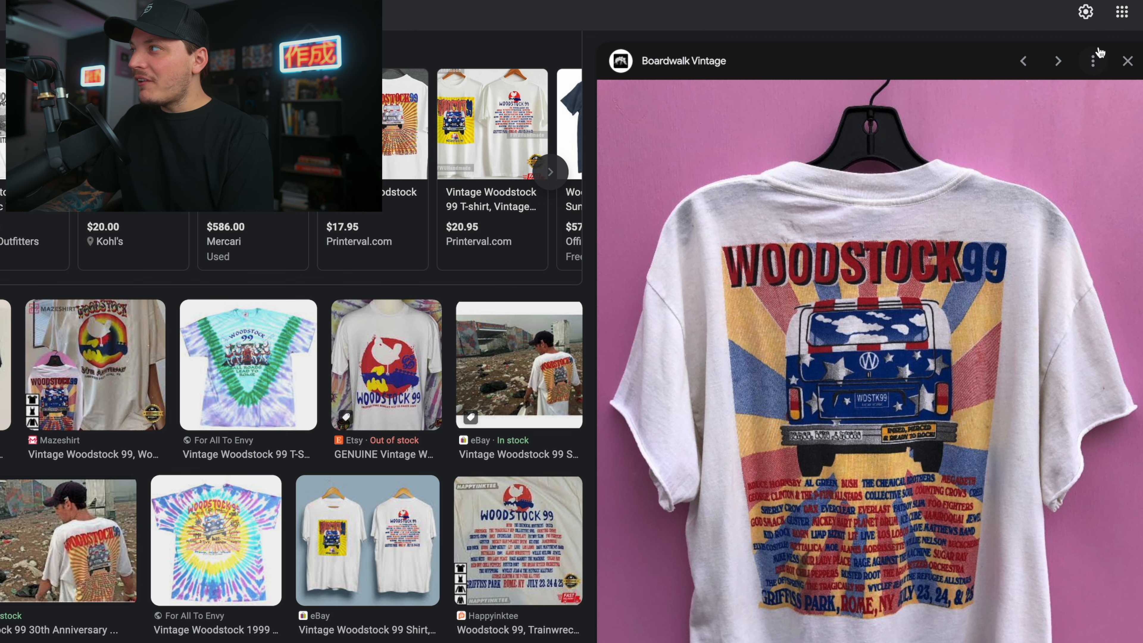
# Step: Browse the Google image results for Woodstock 99 T-shirt design references
pyautogui.click(1127, 63)
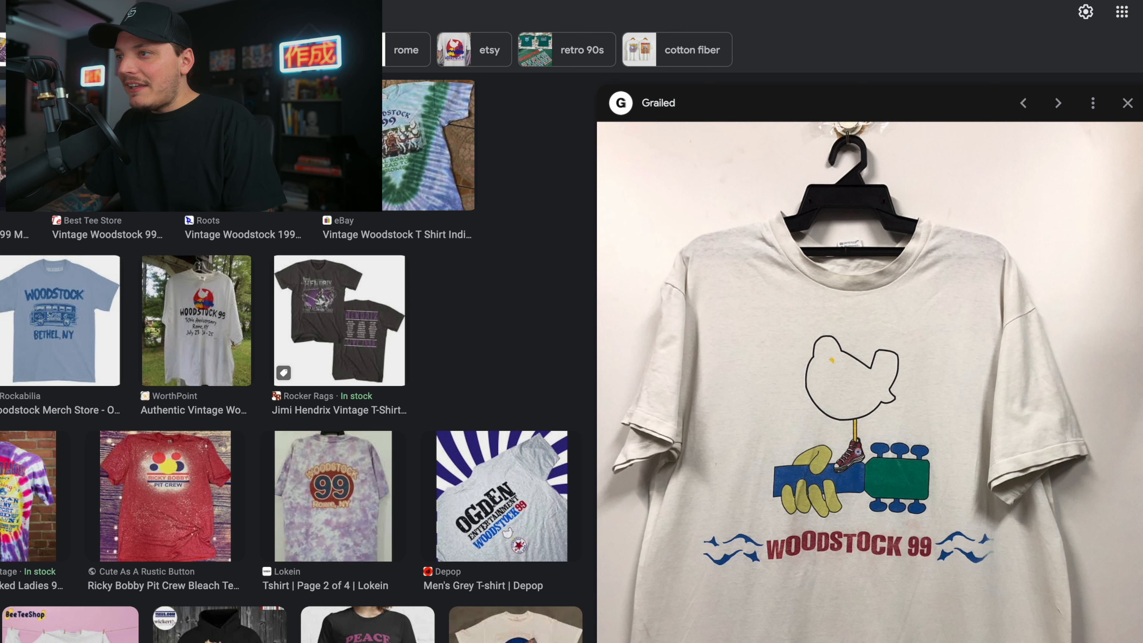
pyautogui.click(329, 493)
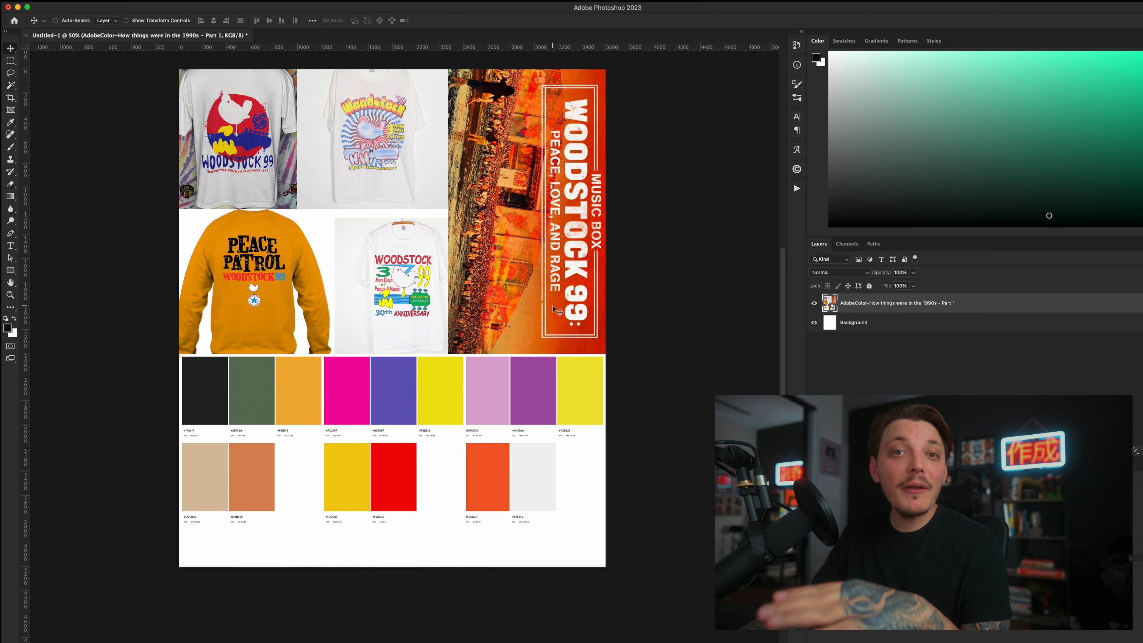
# Step: In Photoshop, hide the mood board layer and fill the Background layer with black
pyautogui.click(815, 304)
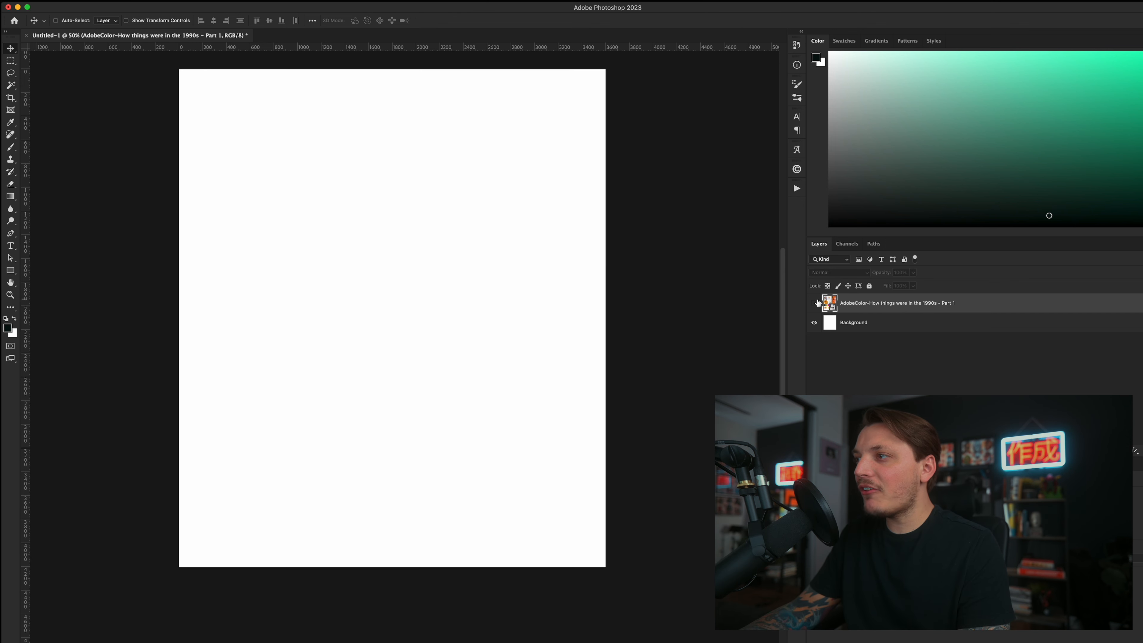
pyautogui.click(861, 327)
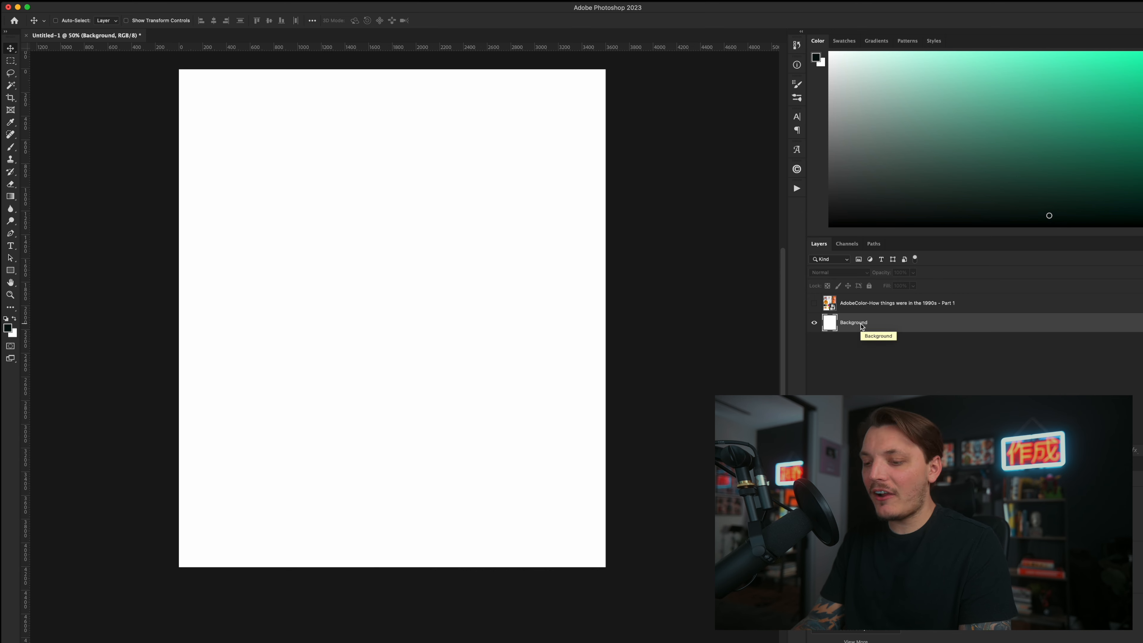
pyautogui.hotkey('alt', 'BackSpace')
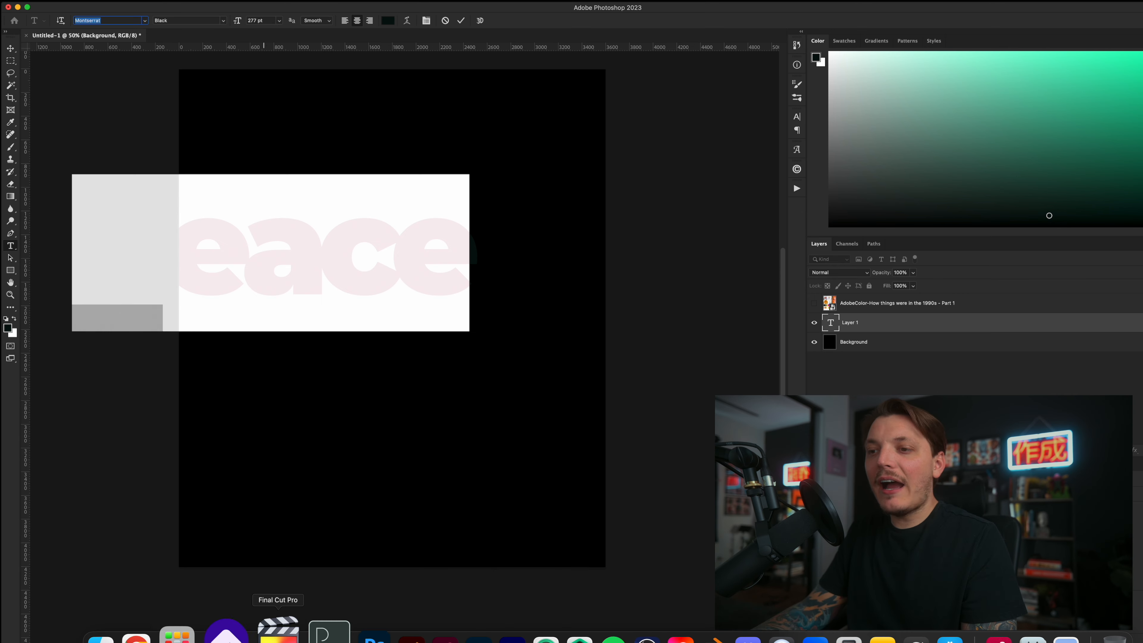
# Step: Look through the 90s & 80s fonts in the font manager and set the "Peace" text in the Marsvile font in white
pyautogui.click(239, 634)
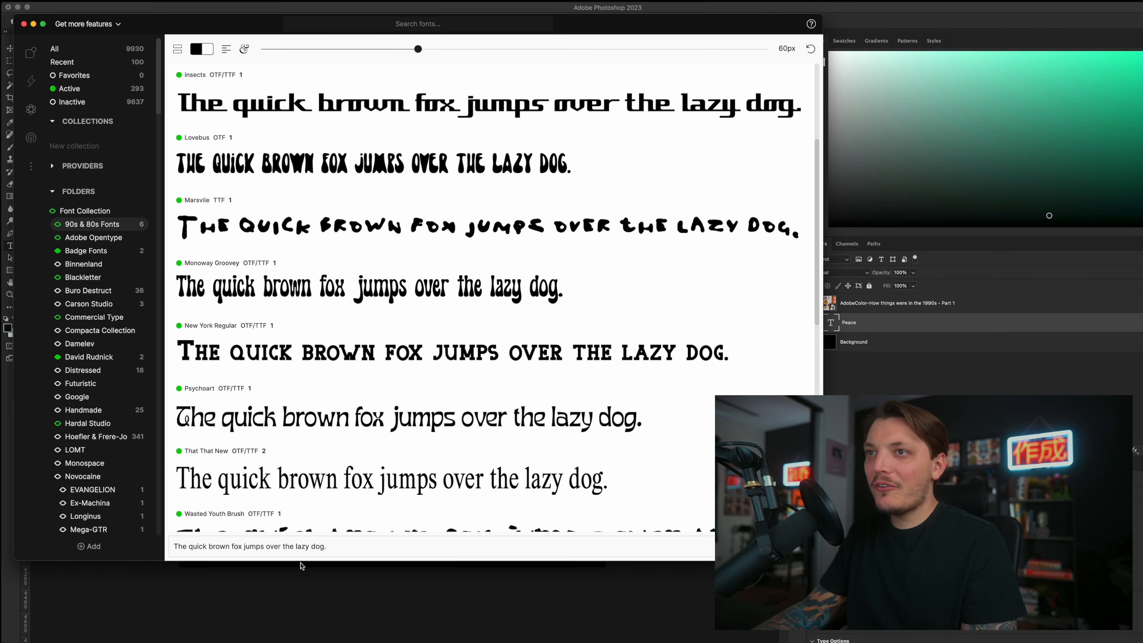
pyautogui.click(287, 590)
pyautogui.doubleClick(236, 267)
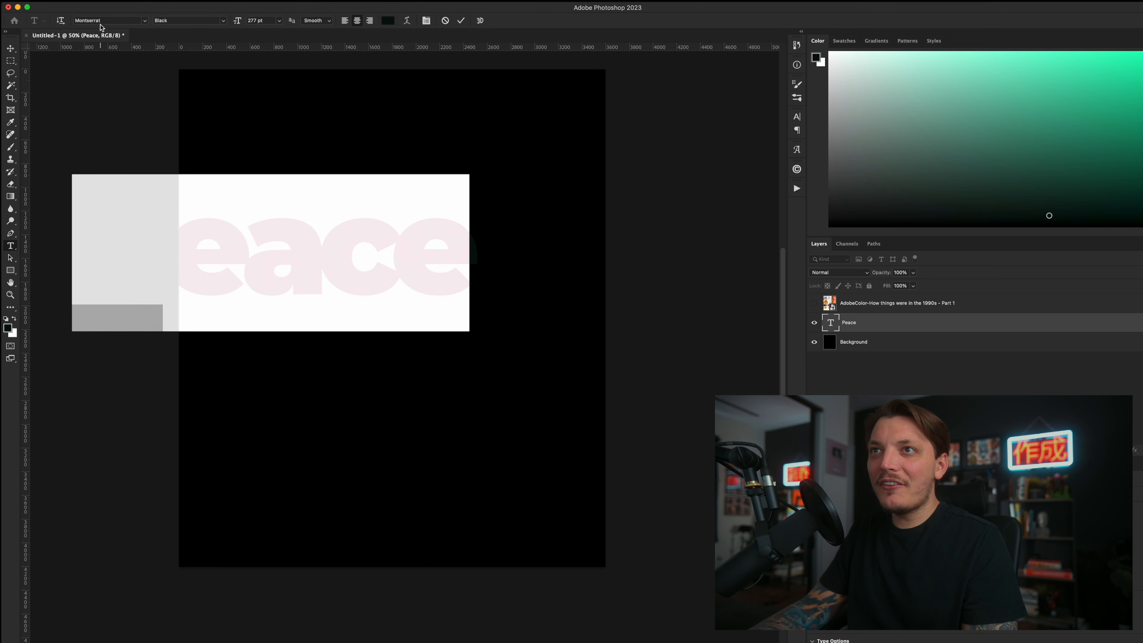
pyautogui.click(101, 26)
pyautogui.click(100, 25)
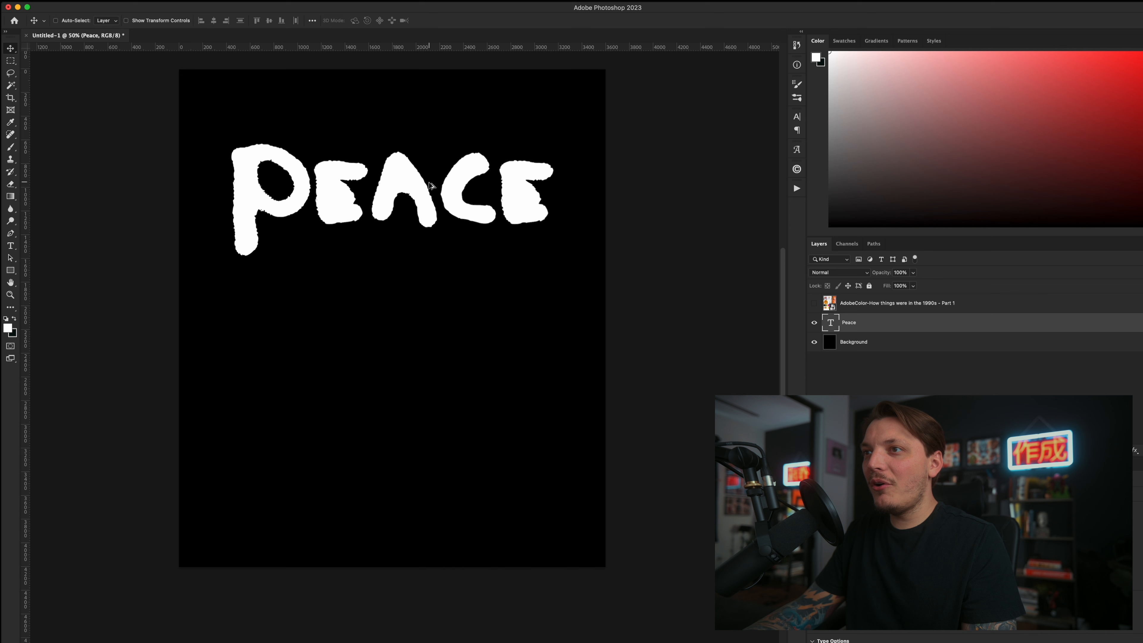
# Step: Duplicate the "Peace" text directly below the original and change the copy to "Love"
pyautogui.moveTo(430, 186); pyautogui.dragTo(431, 278)
pyautogui.doubleClick(830, 323)
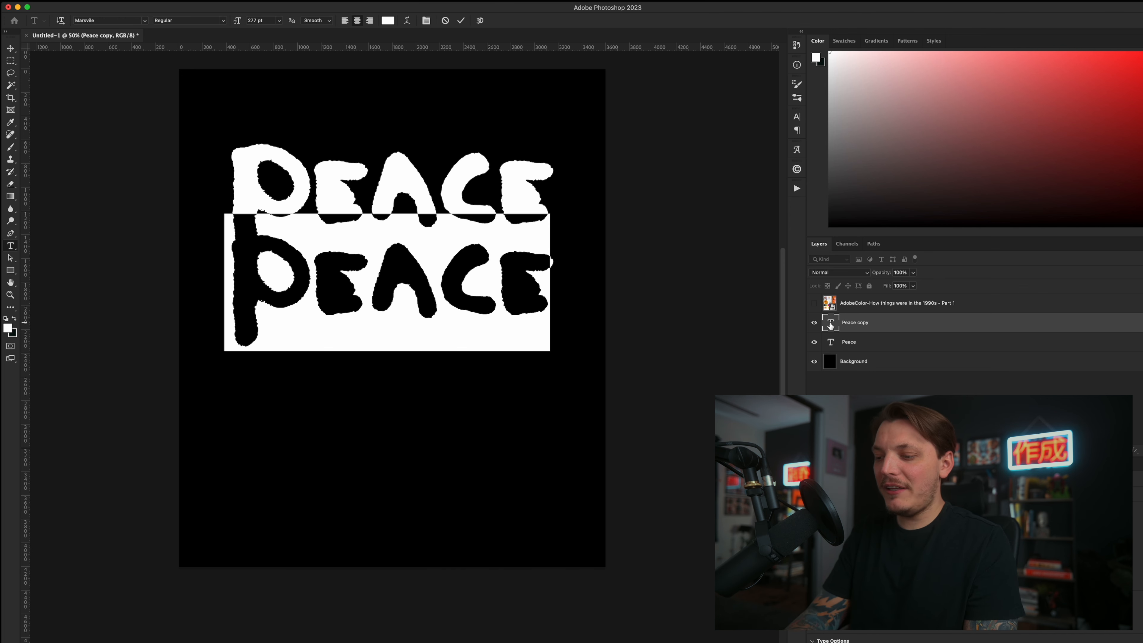
pyautogui.write('LOVE')
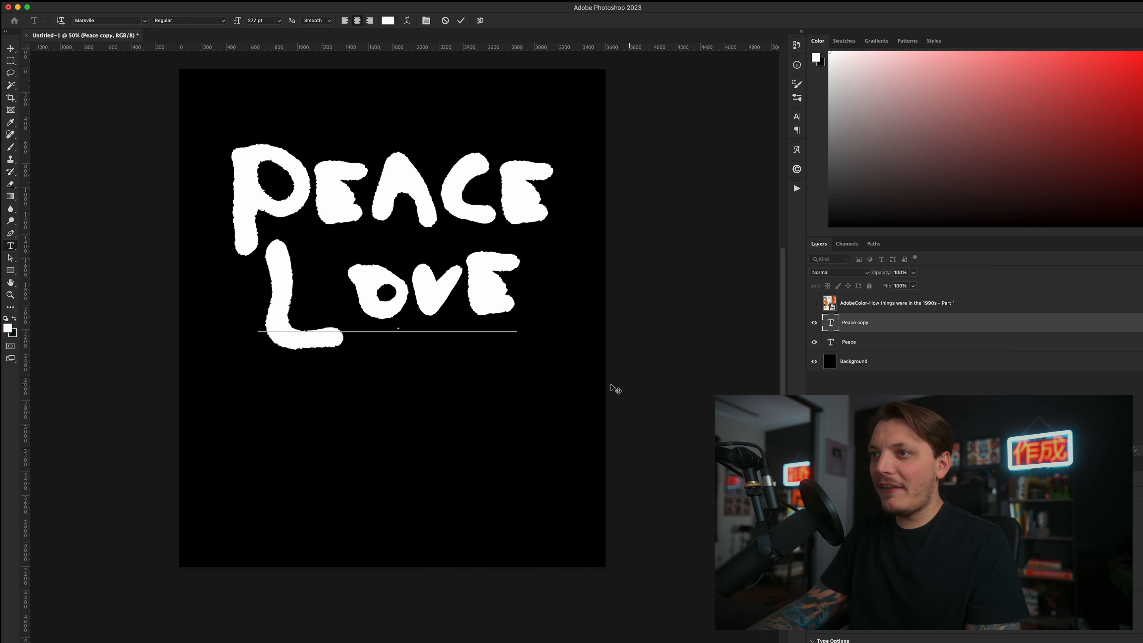
# Step: Tighten the letter spacing between the L and the o in the "Love" text
pyautogui.click(360, 284)
pyautogui.hotkey('alt', 'Left')
pyautogui.hotkey('alt', 'Left')
pyautogui.hotkey('alt', 'Left')
pyautogui.hotkey('alt', 'Left')
pyautogui.hotkey('alt', 'Left')
pyautogui.hotkey('alt', 'Left')
pyautogui.hotkey('alt', 'Left')
pyautogui.hotkey('alt', 'Left')
pyautogui.hotkey('alt', 'Left')
pyautogui.hotkey('alt', 'Left')
pyautogui.hotkey('alt', 'Left')
pyautogui.hotkey('alt', 'Left')
pyautogui.hotkey('alt', 'Left')
pyautogui.hotkey('alt', 'Left')
pyautogui.hotkey('alt', 'Left')
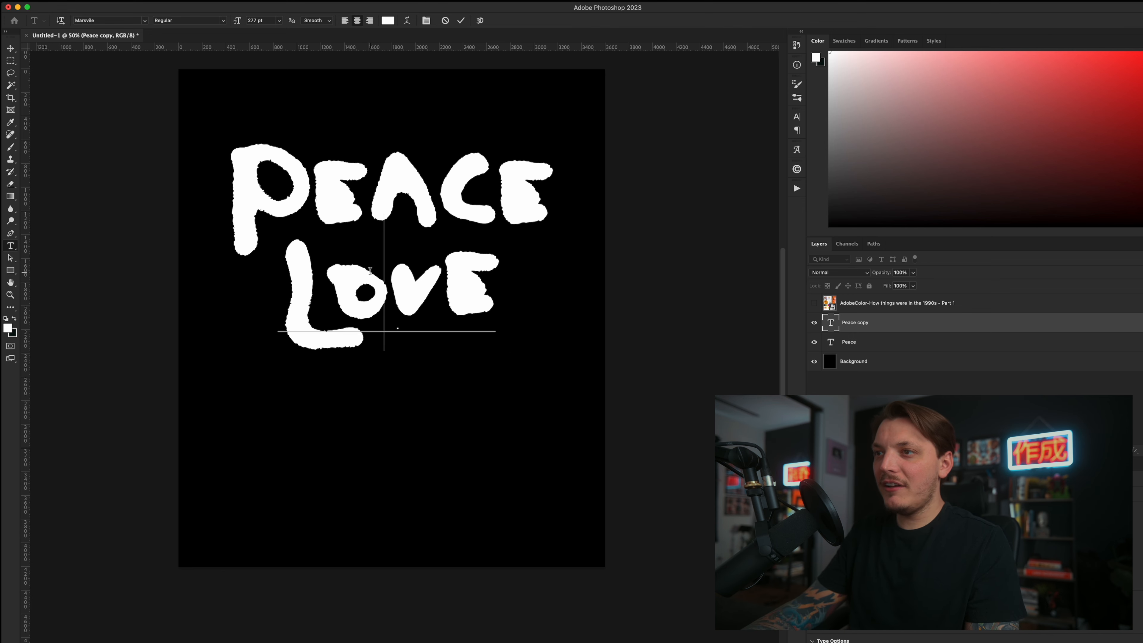
# Step: Retype the second word in full capitals as "LOVE"
pyautogui.doubleClick(359, 283)
pyautogui.write('LOVE')
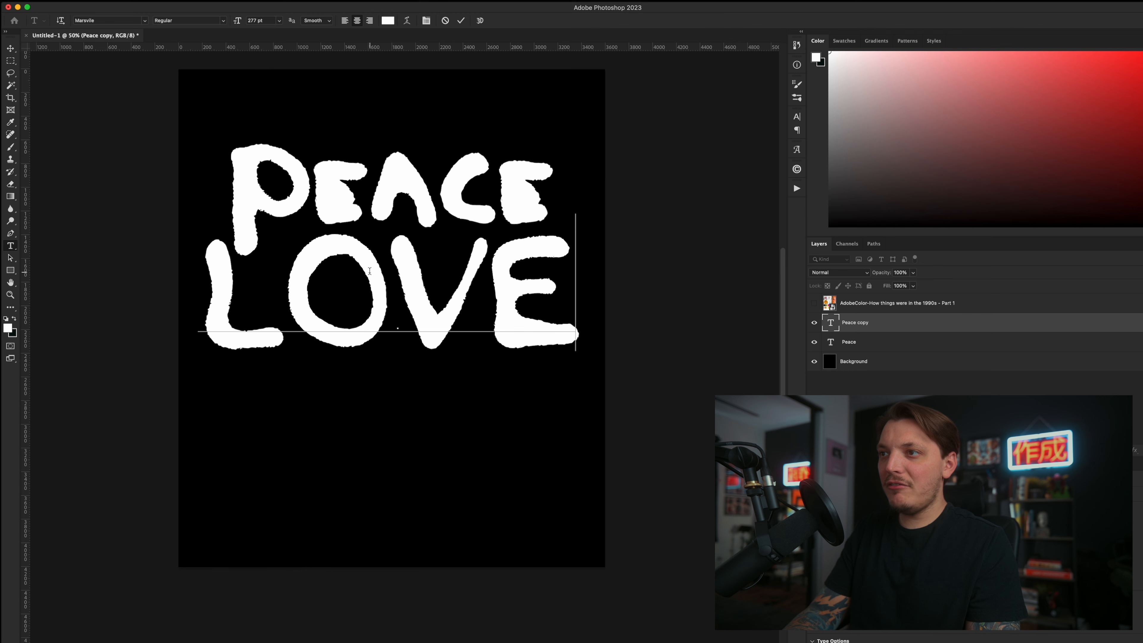
pyautogui.click(7, 52)
# Step: Retype the first word in capitals as "PEACE" and move it up clear of the LOVE text
pyautogui.press('t')
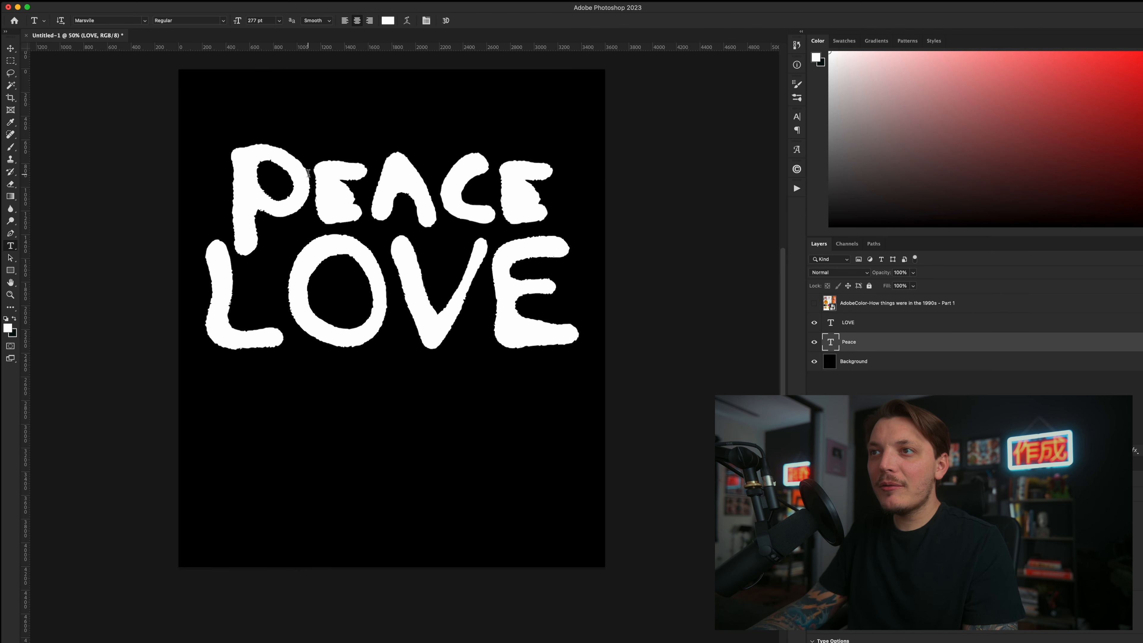
pyautogui.doubleClick(308, 172)
pyautogui.write('PEACE')
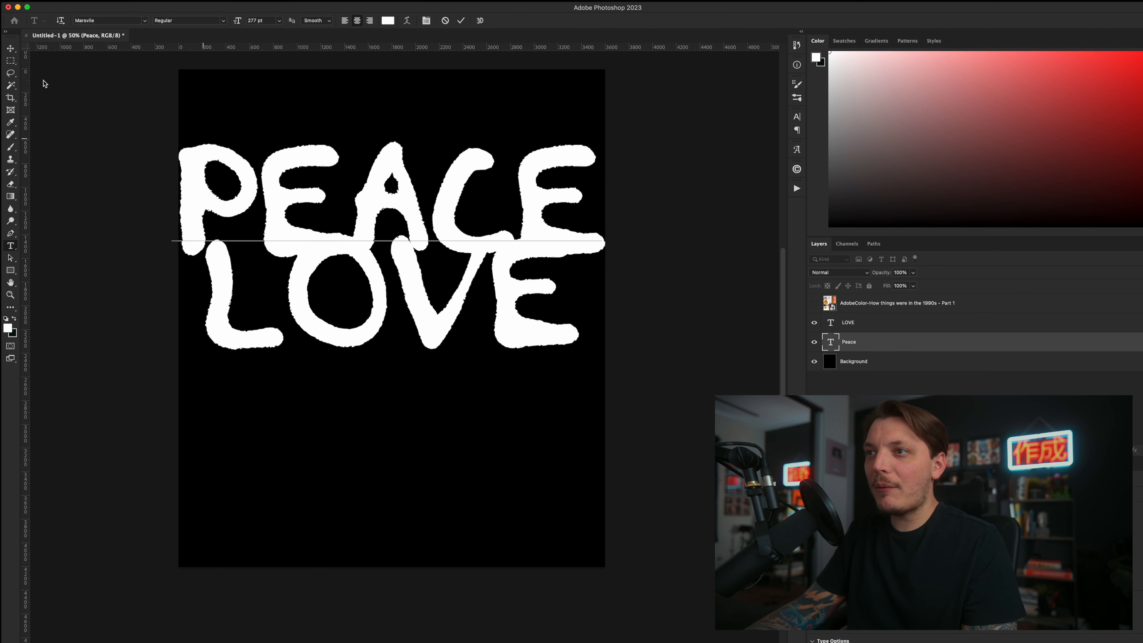
pyautogui.click(11, 45)
pyautogui.moveTo(399, 211); pyautogui.dragTo(398, 190)
pyautogui.hotkey('ctrl', 't')
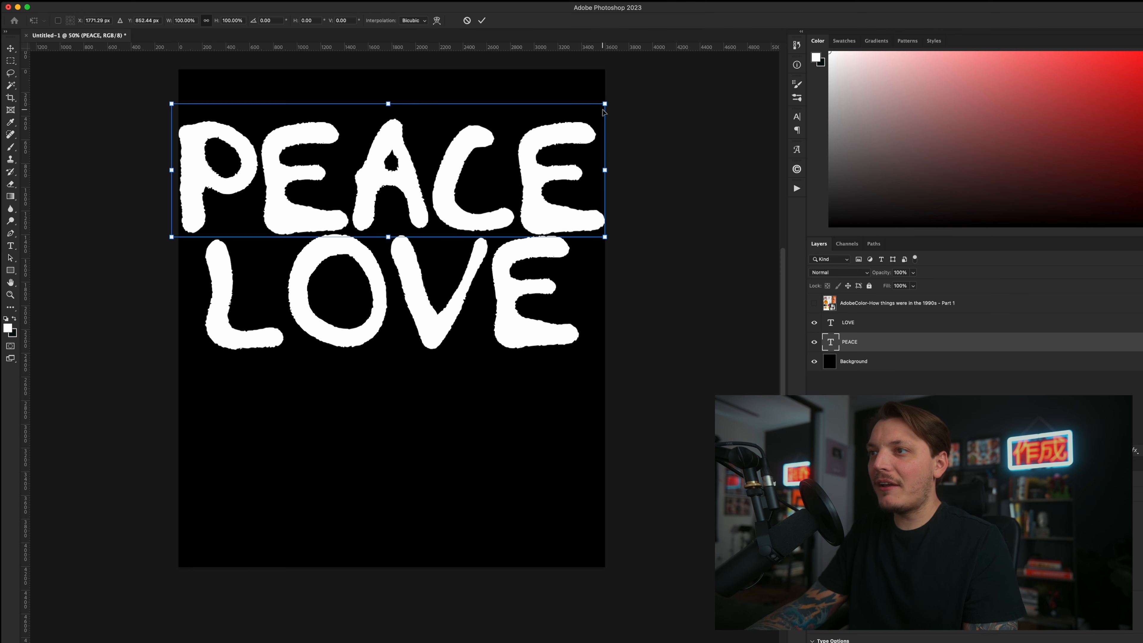
pyautogui.press('Return')
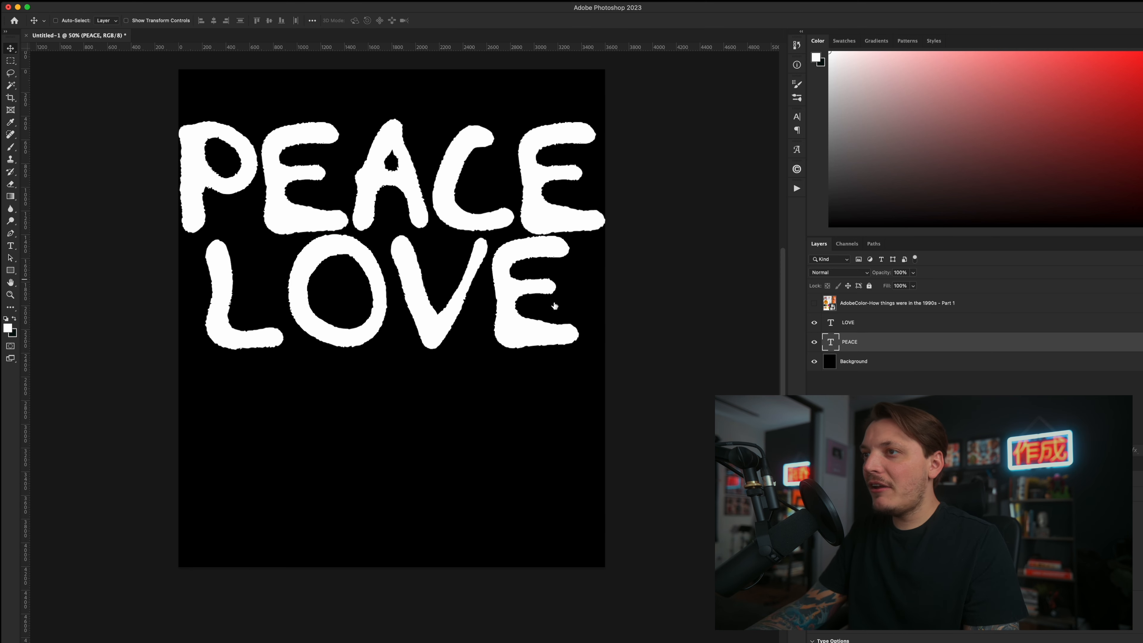
# Step: Duplicate the LOVE text below itself and change the copy to "& RAGE"
pyautogui.moveTo(555, 307); pyautogui.dragTo(451, 399)
pyautogui.doubleClick(831, 322)
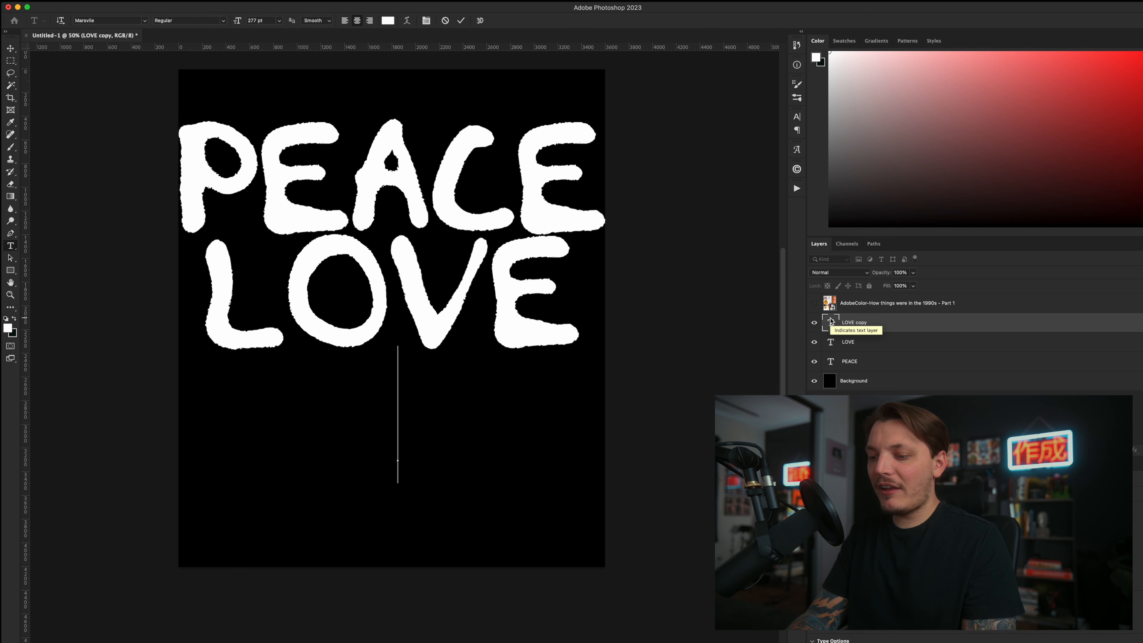
pyautogui.write('& RAGE')
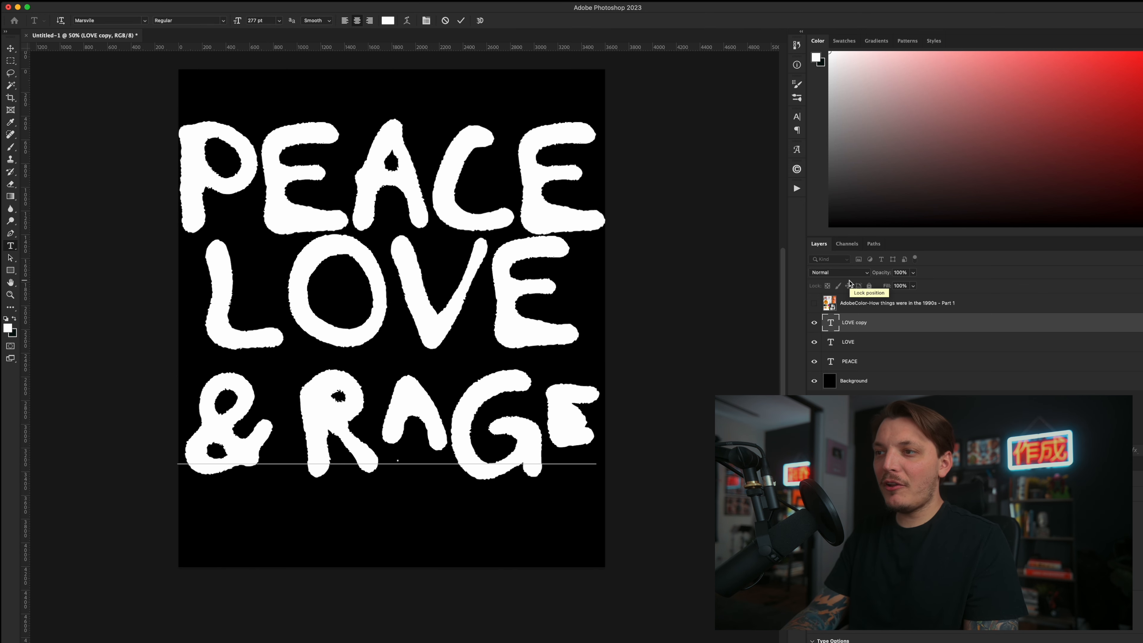
# Step: Retype "RAGE" after the ampersand so that every letter uses the font's full-height capital form
pyautogui.press('BackSpace')
pyautogui.press('BackSpace')
pyautogui.press('BackSpace')
pyautogui.press('BackSpace')
pyautogui.press('BackSpace')
pyautogui.write('RA')
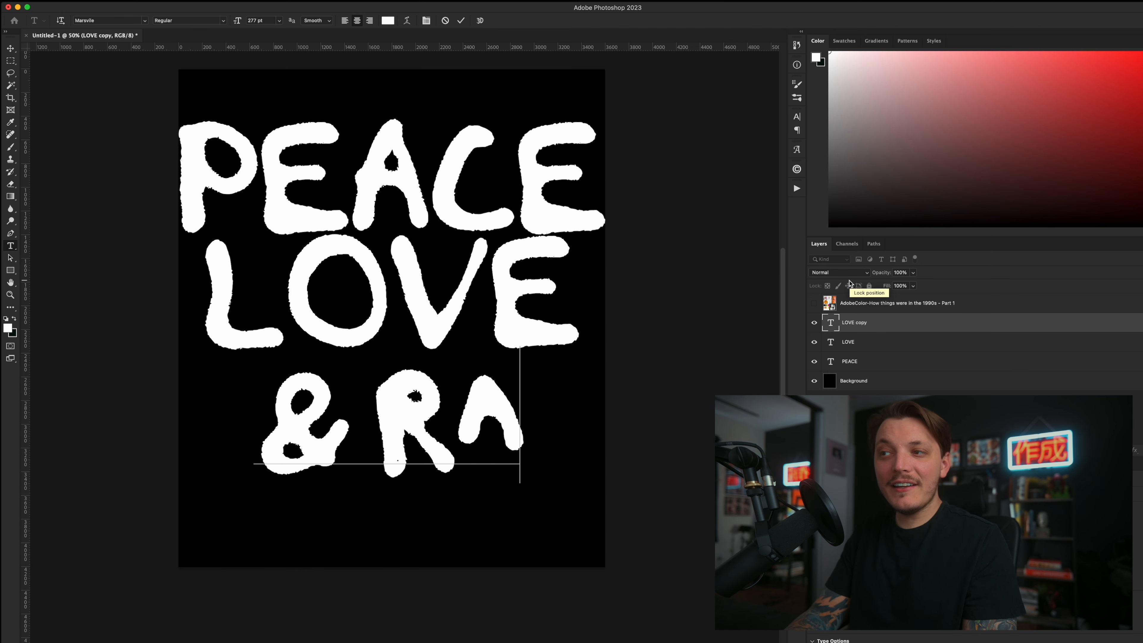
pyautogui.press('BackSpace')
pyautogui.write('A')
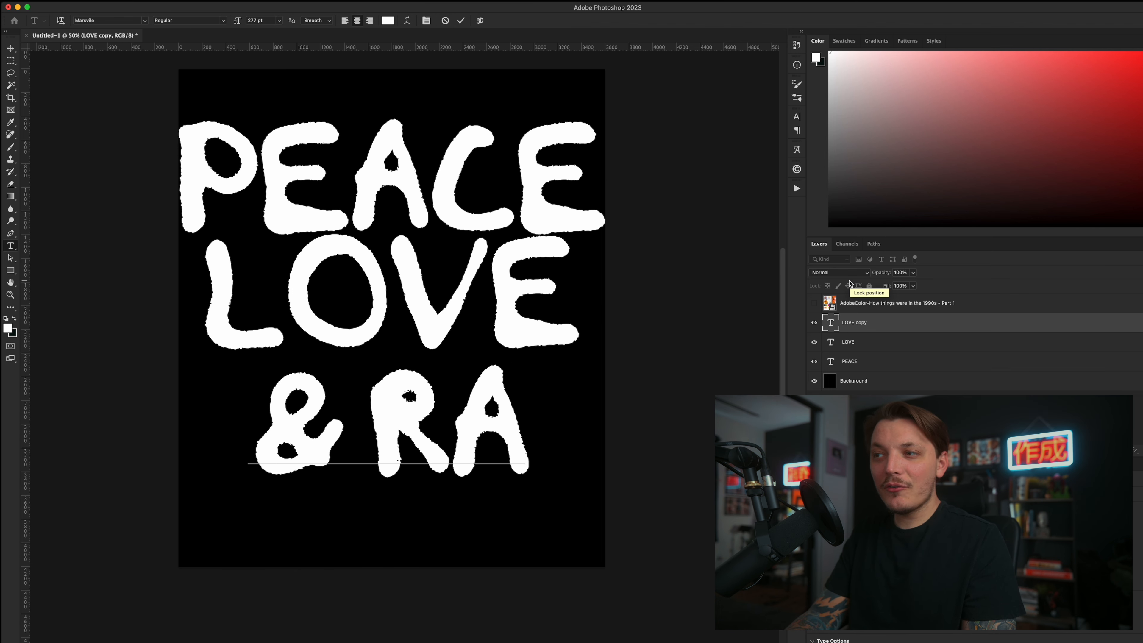
pyautogui.write('G')
pyautogui.press('BackSpace')
pyautogui.write('g')
pyautogui.press('BackSpace')
pyautogui.write('GE')
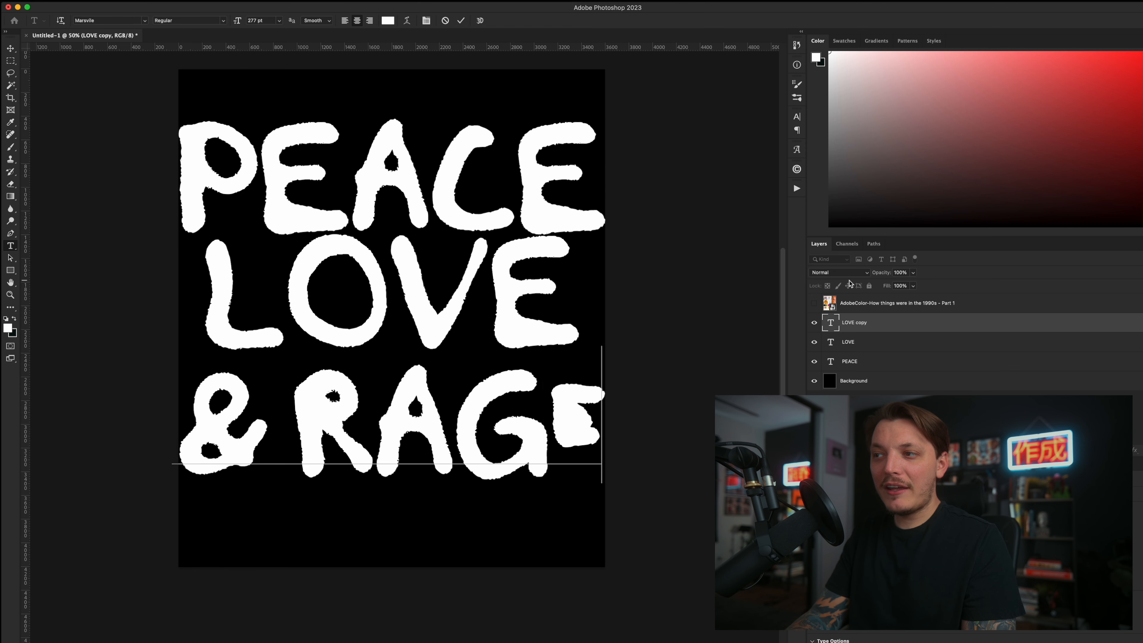
pyautogui.press('BackSpace')
pyautogui.write('E')
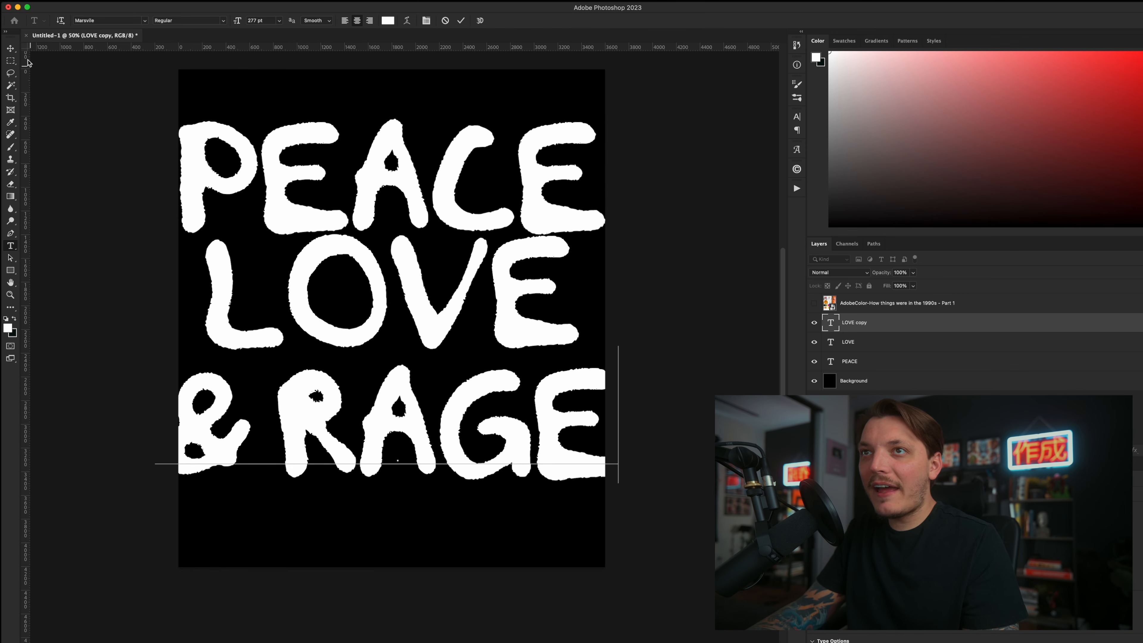
# Step: Move the "& RAGE" text up closer to LOVE and select all three text layers
pyautogui.click(11, 48)
pyautogui.moveTo(293, 311); pyautogui.dragTo(292, 296)
pyautogui.keyDown('shift'); pyautogui.click(868, 364); pyautogui.keyUp('shift')
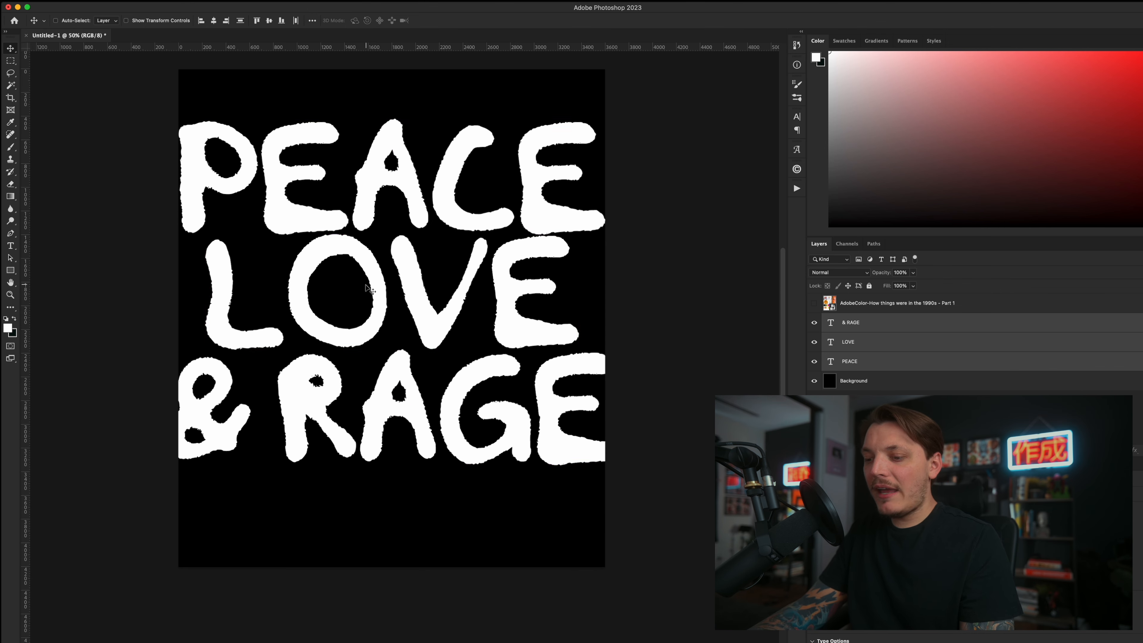
# Step: Scale the three text layers together to about 83% width and 107% height, and centre them horizontally on the canvas
pyautogui.press('super+t')
pyautogui.moveTo(620, 294); pyautogui.dragTo(561, 292)
pyautogui.moveTo(393, 143)
pyautogui.mouseDown()
pyautogui.moveTo(394, 115)
pyautogui.moveTo(392, 135)
pyautogui.mouseUp()
pyautogui.moveTo(562, 292); pyautogui.dragTo(571, 292)
pyautogui.moveTo(573, 449); pyautogui.dragTo(543, 472)
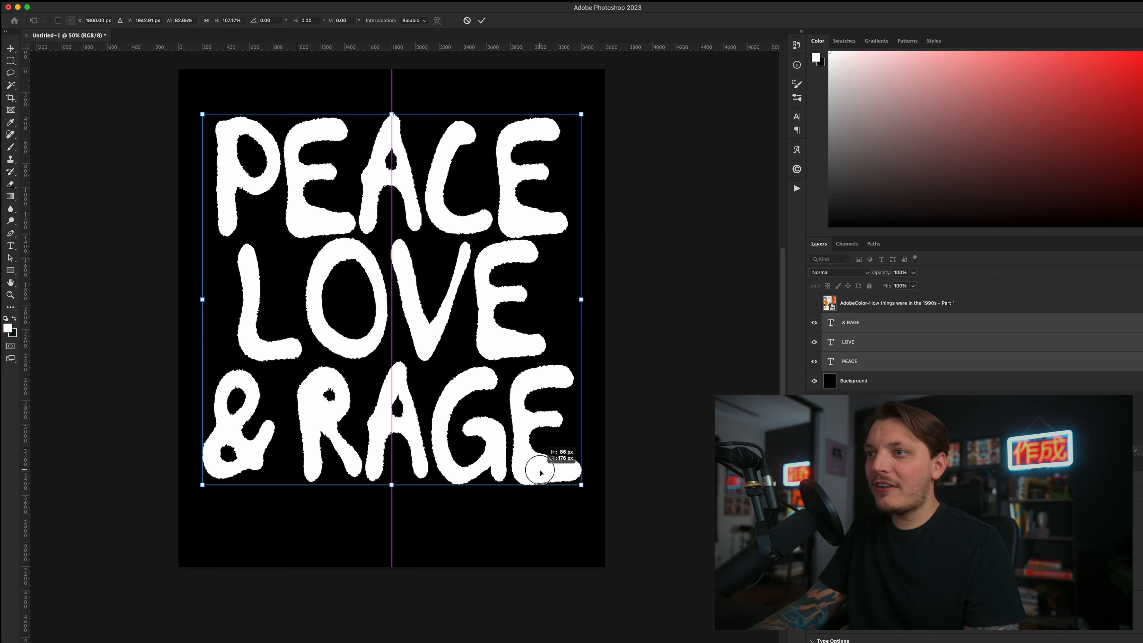
pyautogui.press('Return')
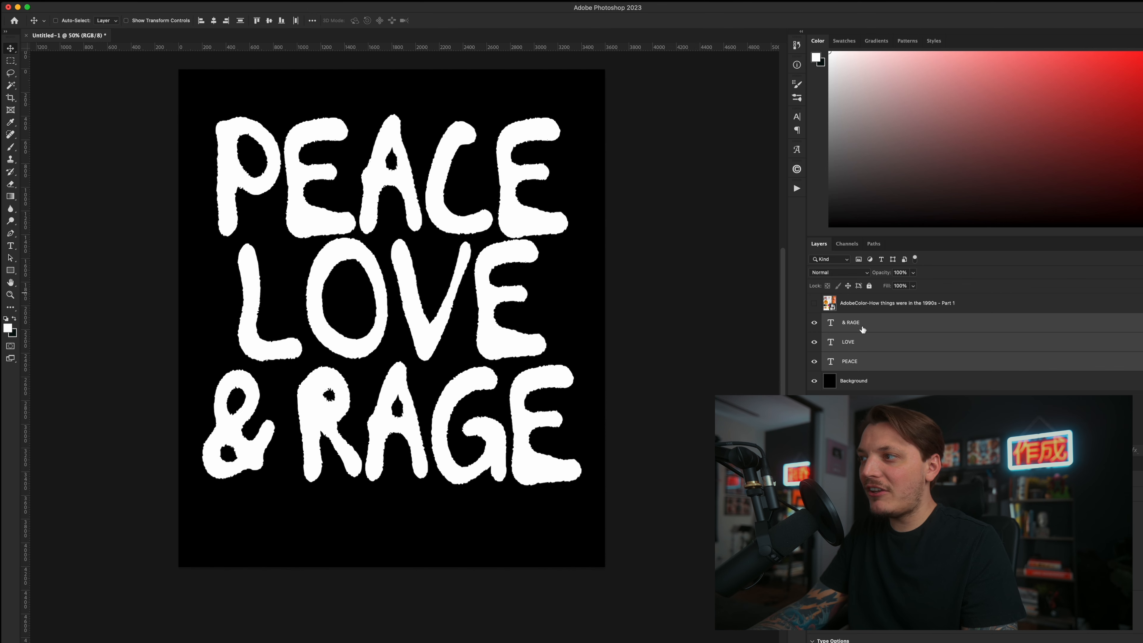
pyautogui.click(868, 351)
pyautogui.moveTo(492, 294); pyautogui.dragTo(492, 305)
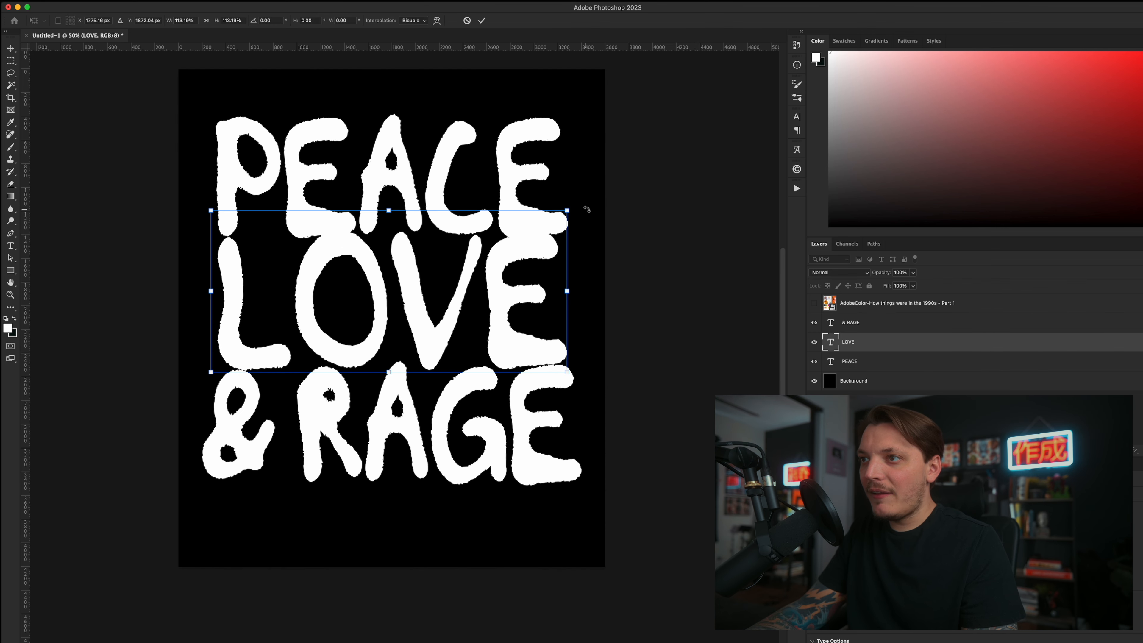
pyautogui.moveTo(586, 210); pyautogui.dragTo(583, 202)
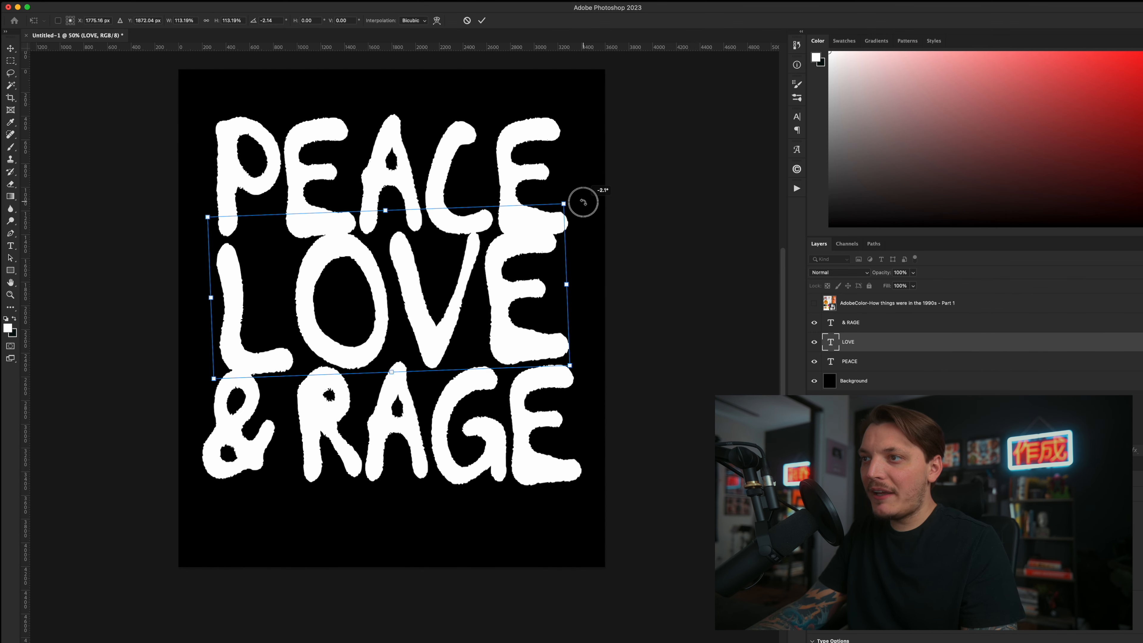
pyautogui.press('Escape')
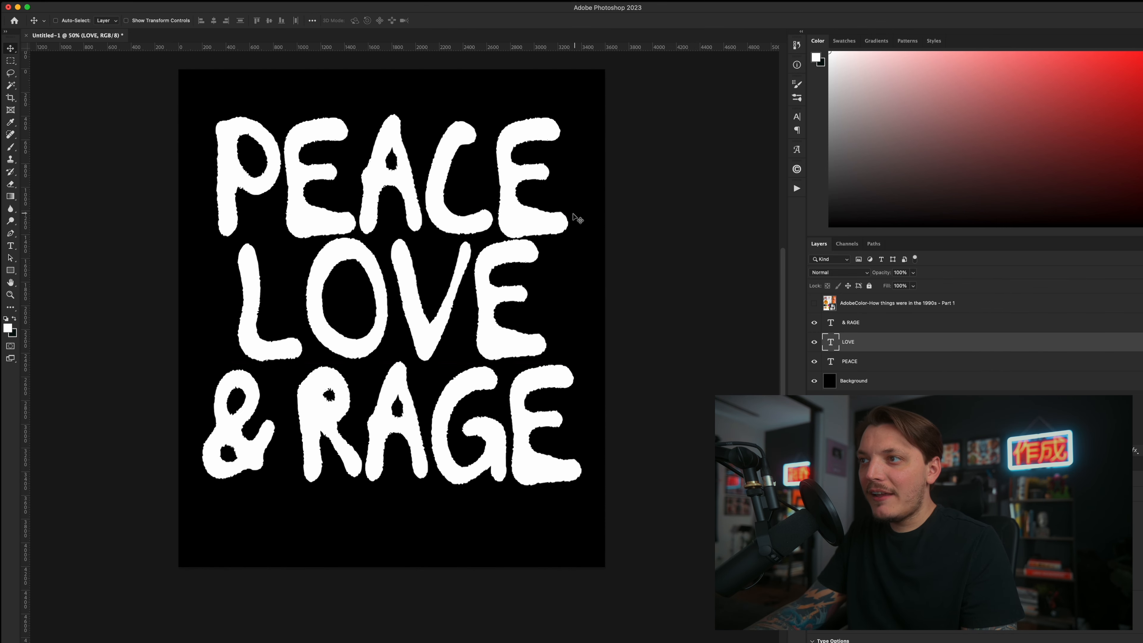
# Step: Enlarge the LOVE text proportionally to about 107% and even out its spacing between PEACE and & RAGE
pyautogui.hotkey('ctrl', 't')
pyautogui.moveTo(558, 217); pyautogui.dragTo(558, 216)
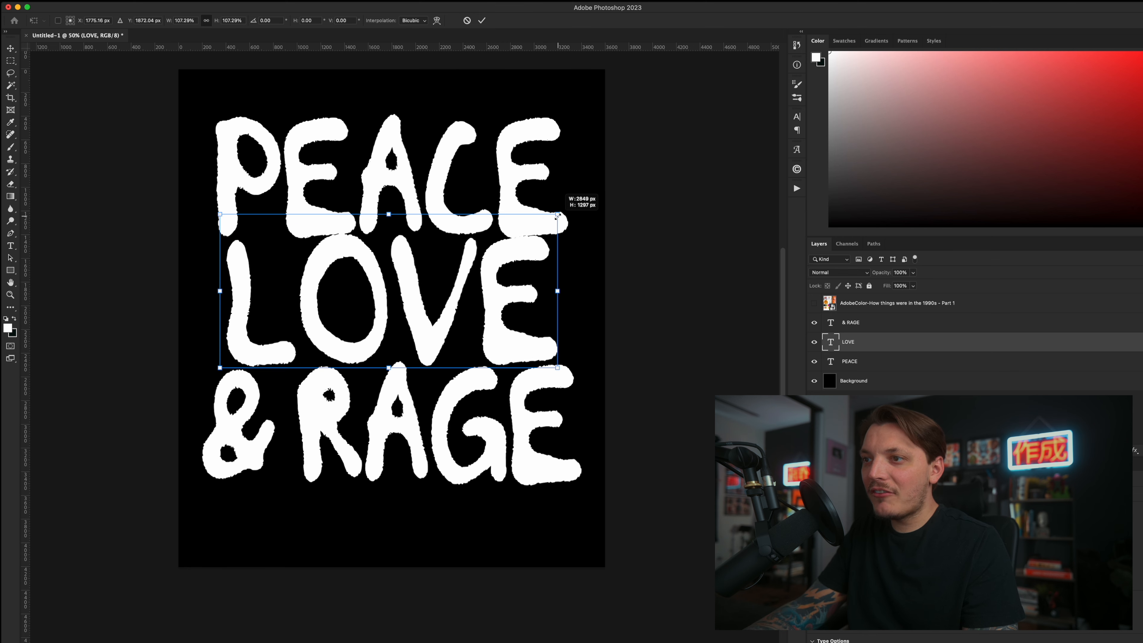
pyautogui.press('Return')
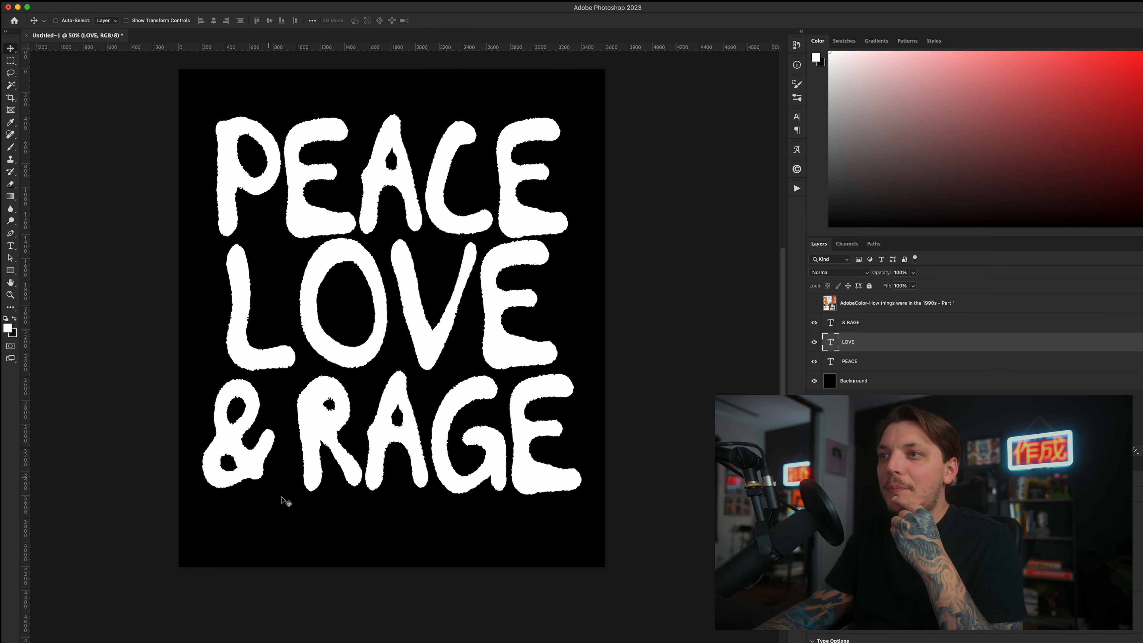
# Step: Switch to the Chrome browser and run a Google image search for "peace sign" in a new tab
pyautogui.click(158, 630)
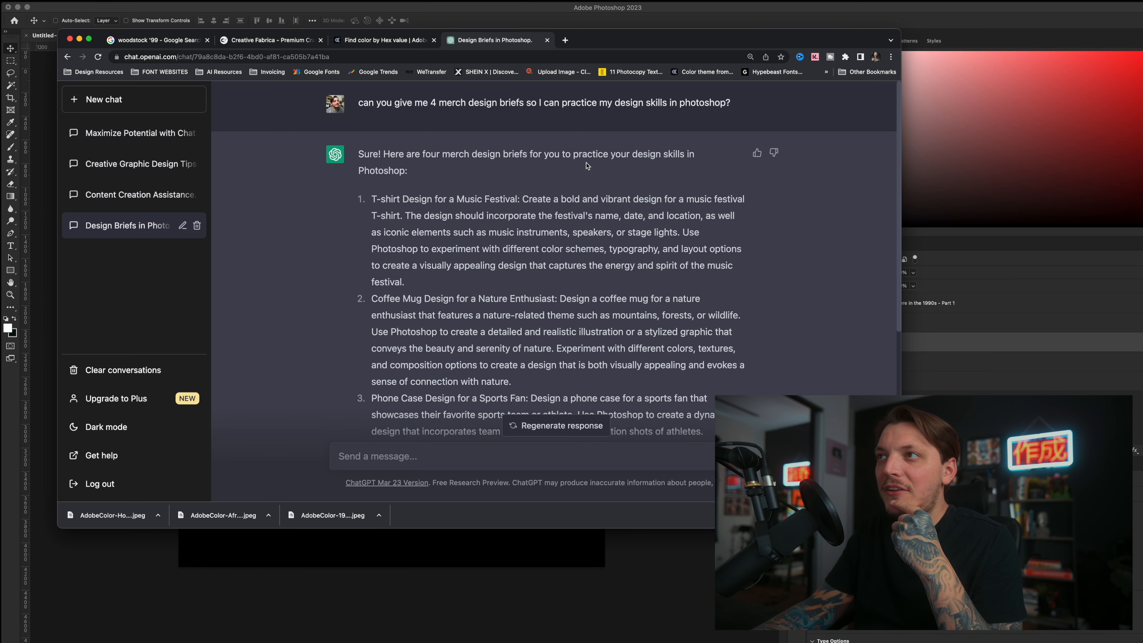
pyautogui.click(568, 43)
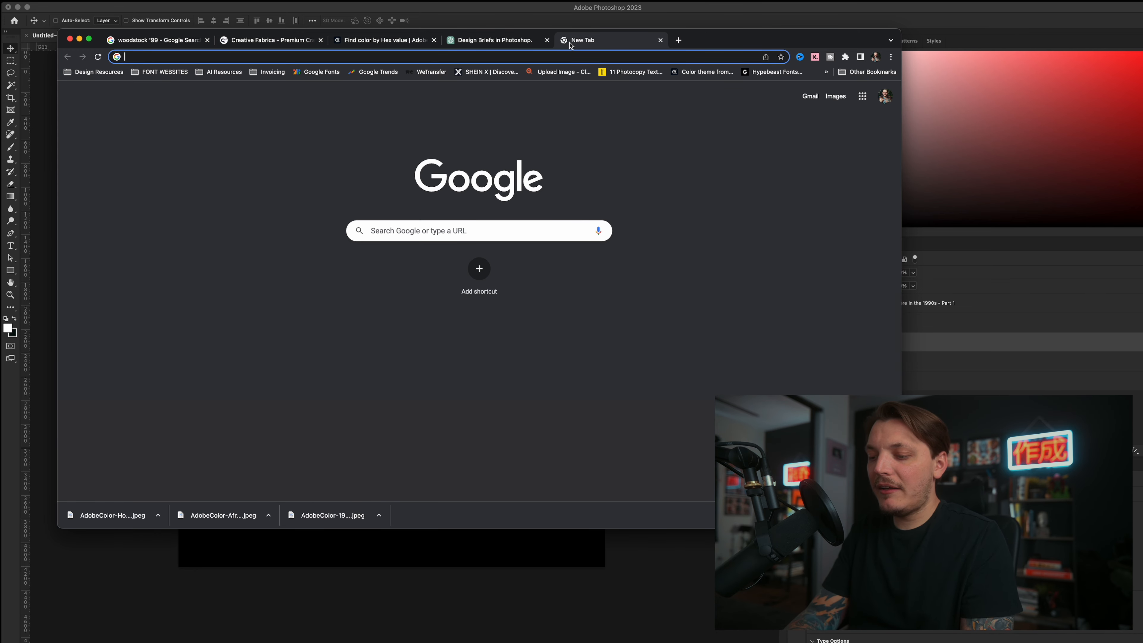
pyautogui.write('peace sign')
pyautogui.press('Return')
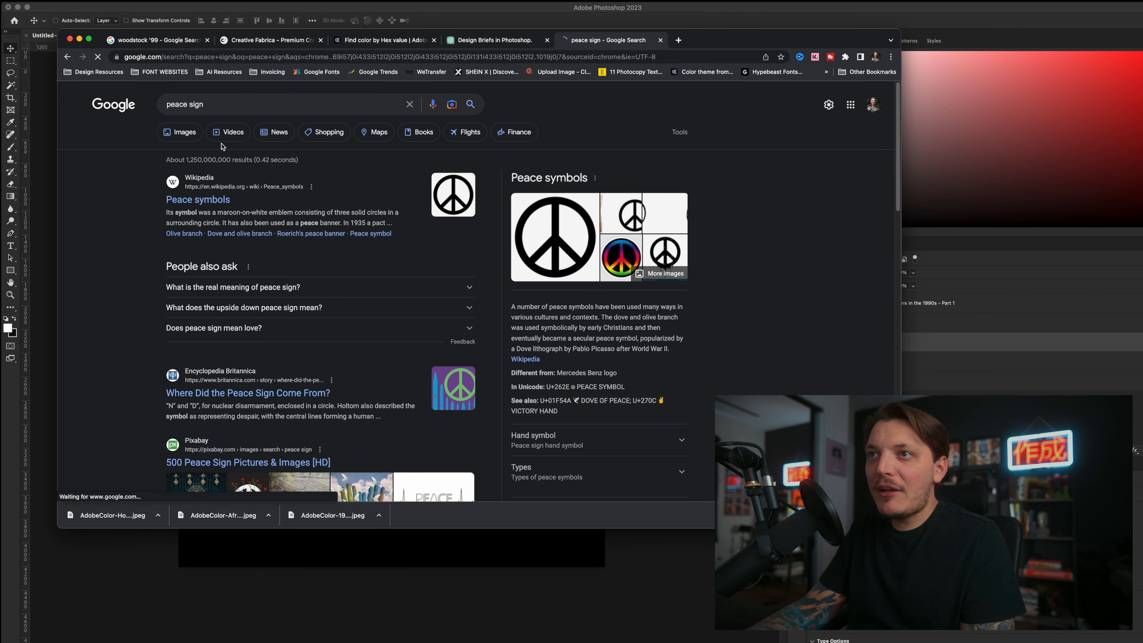
pyautogui.click(191, 133)
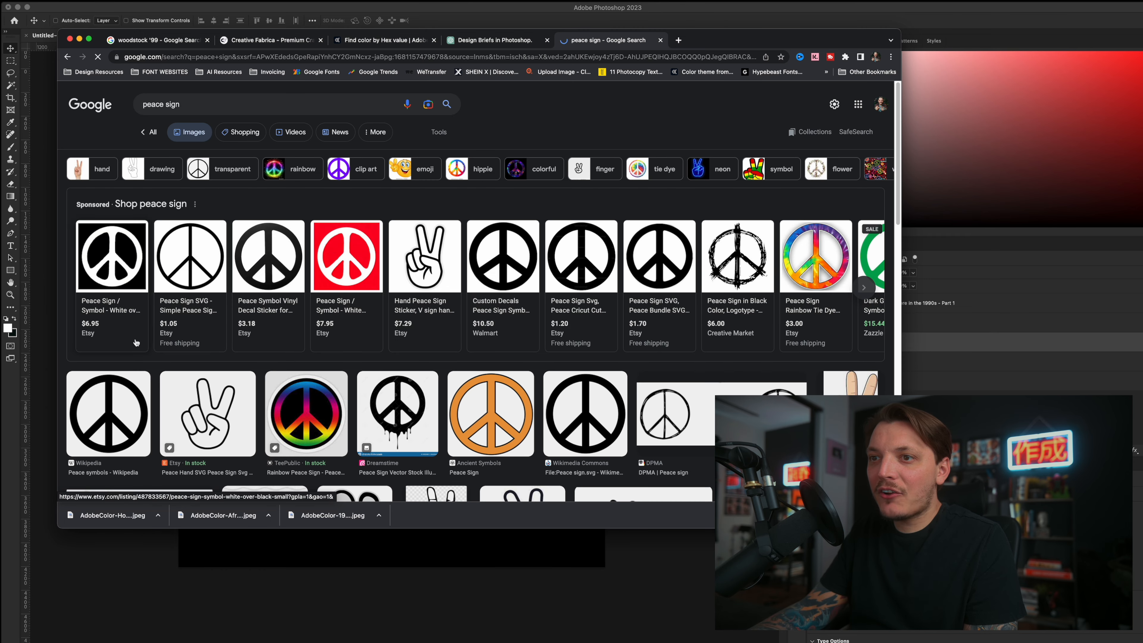
# Step: Copy the Wikipedia peace symbol image and paste it into the Photoshop design
pyautogui.click(133, 394)
pyautogui.rightClick(738, 220)
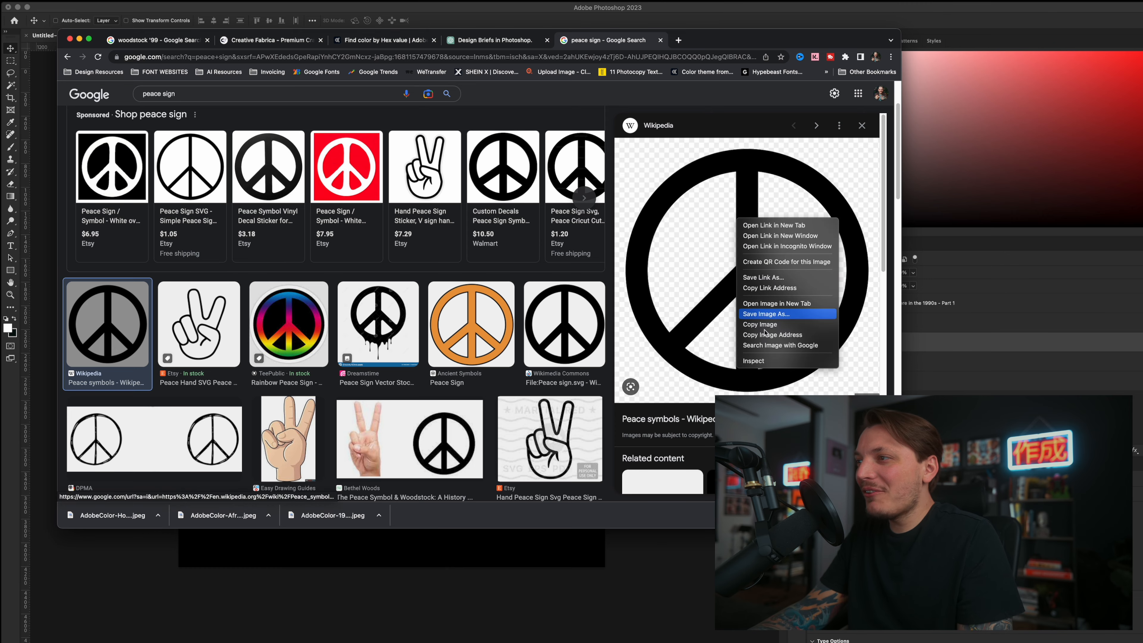
pyautogui.click(769, 326)
pyautogui.press('super+Tab')
pyautogui.press('super+v')
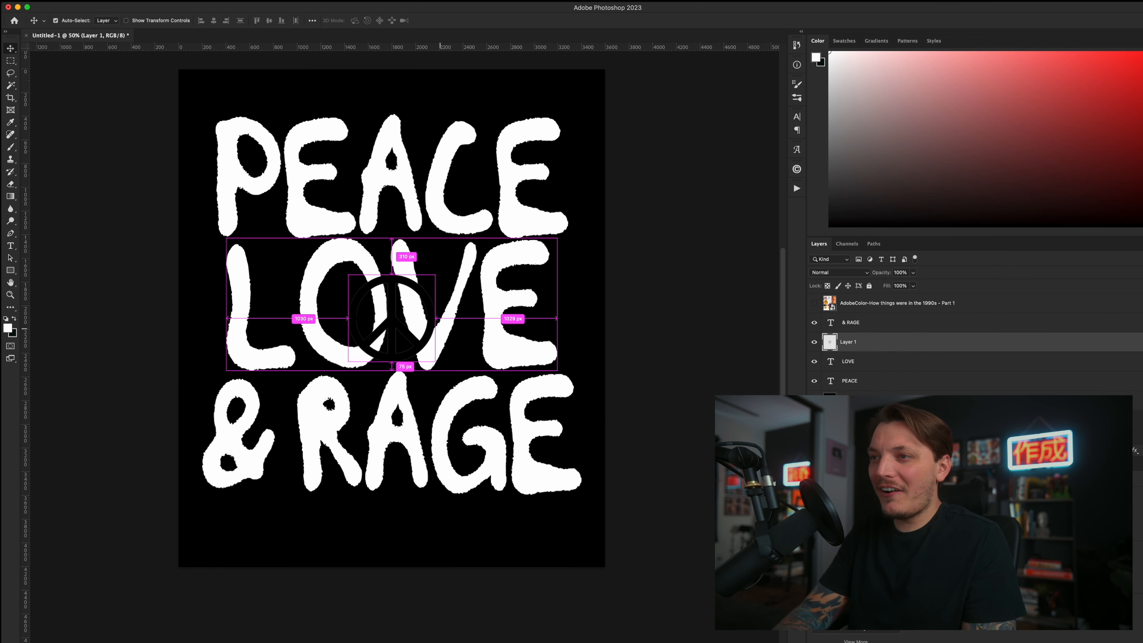
# Step: Invert the pasted peace sign to white, raise its layer above the & RAGE text and move it over the O of LOVE
pyautogui.press('super+i')
pyautogui.press('z')
pyautogui.click(348, 290)
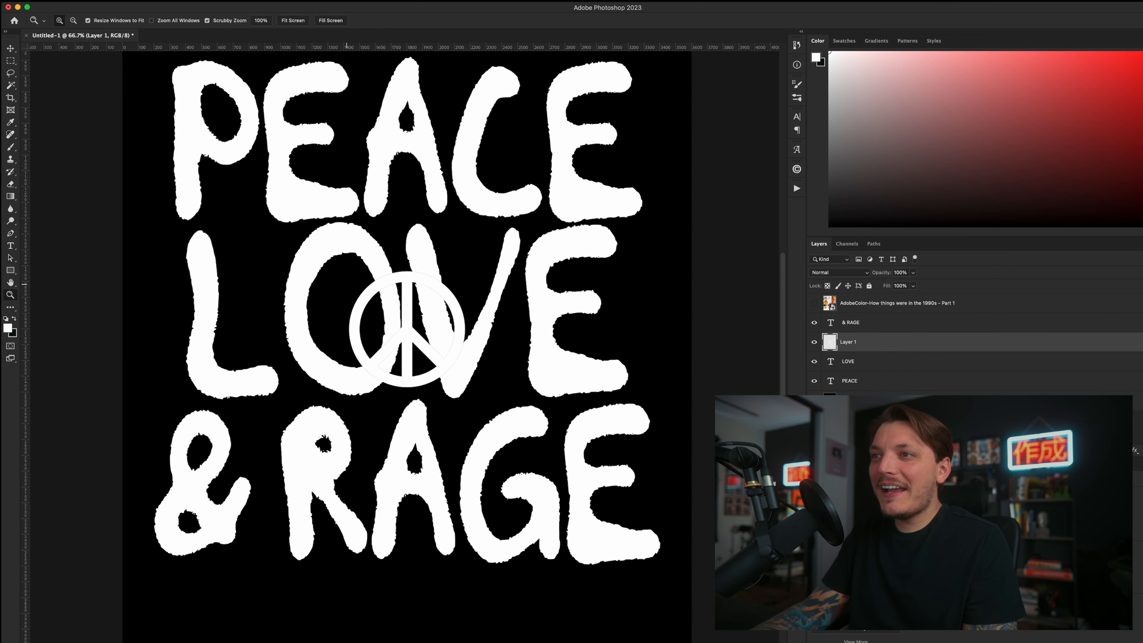
pyautogui.click(348, 290)
pyautogui.moveTo(377, 292); pyautogui.dragTo(376, 279)
pyautogui.press('v')
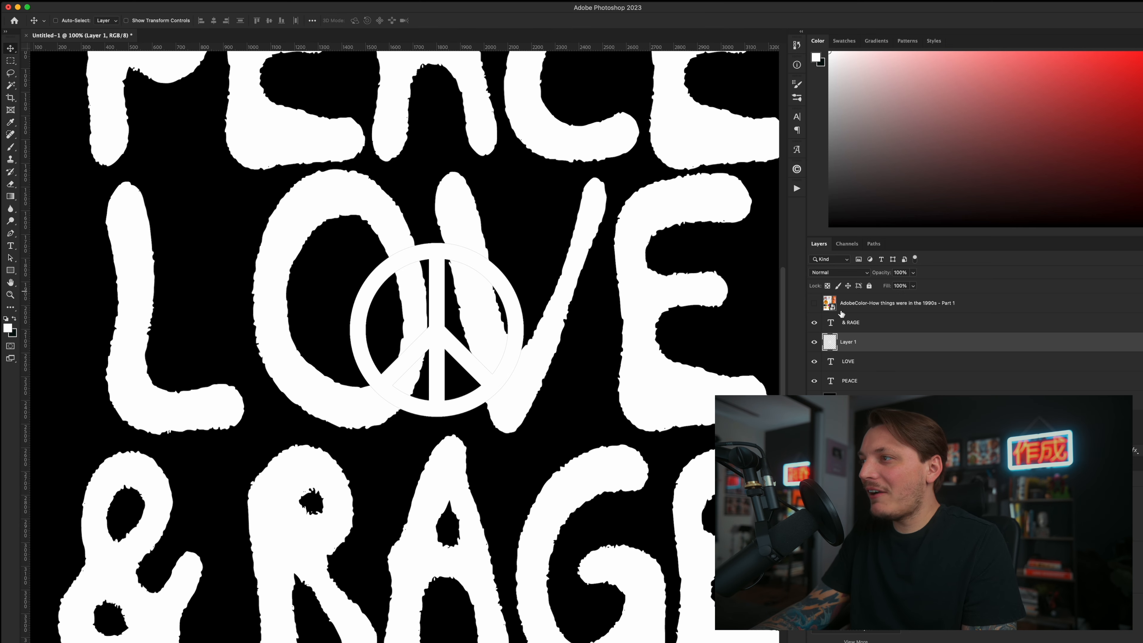
pyautogui.moveTo(836, 341); pyautogui.dragTo(847, 312)
pyautogui.moveTo(477, 289); pyautogui.dragTo(382, 256)
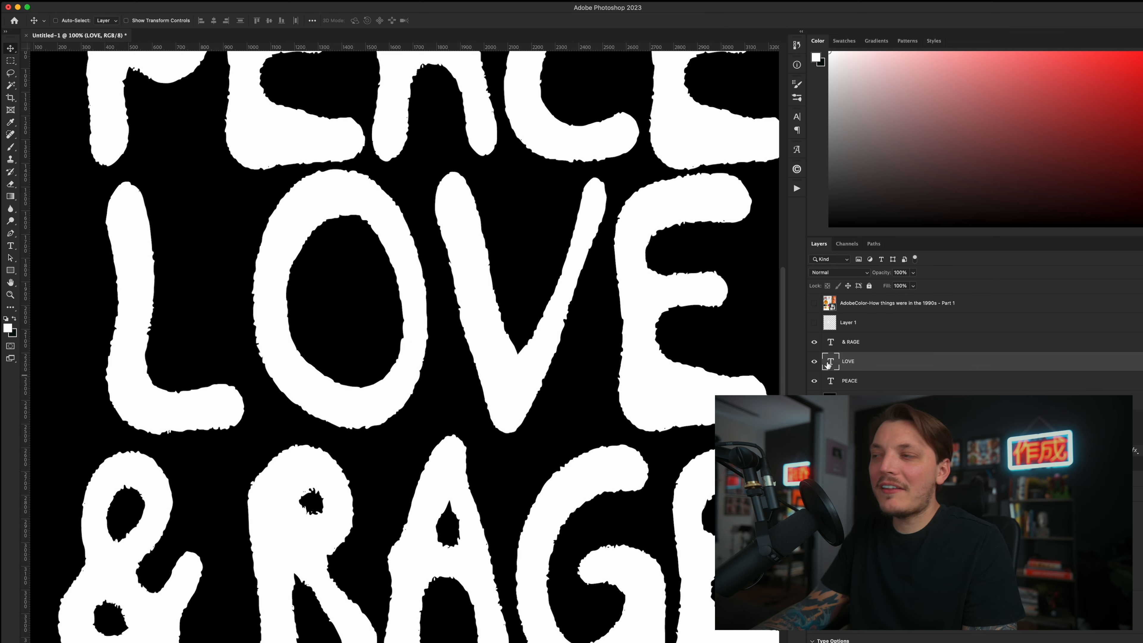
# Step: Add a new layer above the LOVE text and fill the hole of the O with white using a freehand lasso selection
pyautogui.press('alt+shift+super+n')
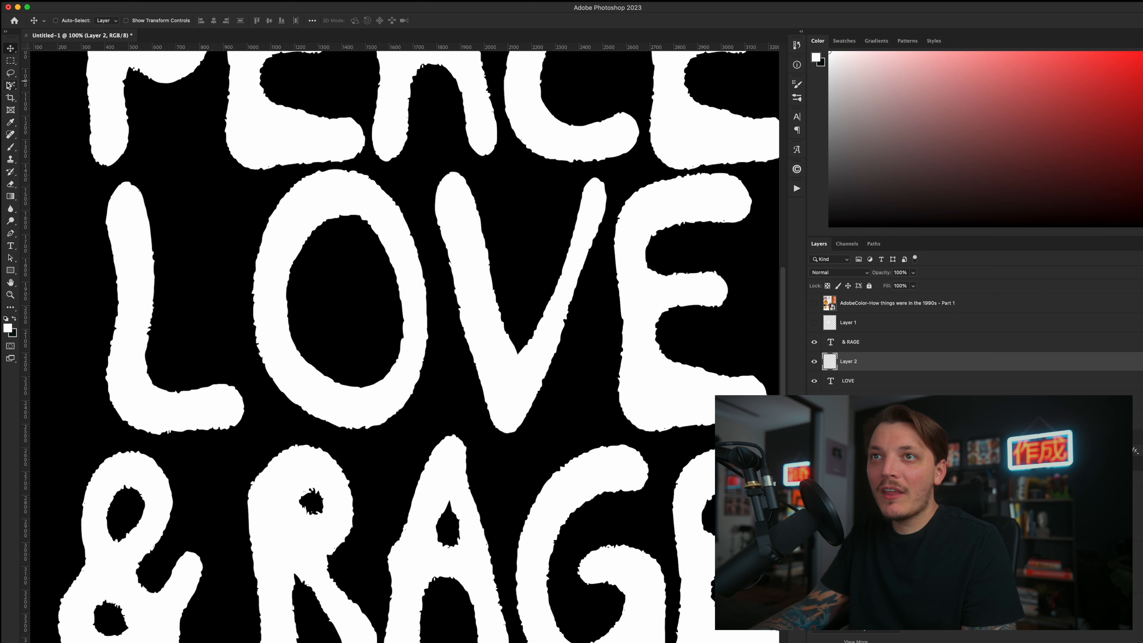
pyautogui.click(10, 75)
pyautogui.moveTo(335, 193)
pyautogui.mouseDown()
pyautogui.moveTo(278, 270)
pyautogui.moveTo(278, 337)
pyautogui.moveTo(345, 396)
pyautogui.mouseUp()
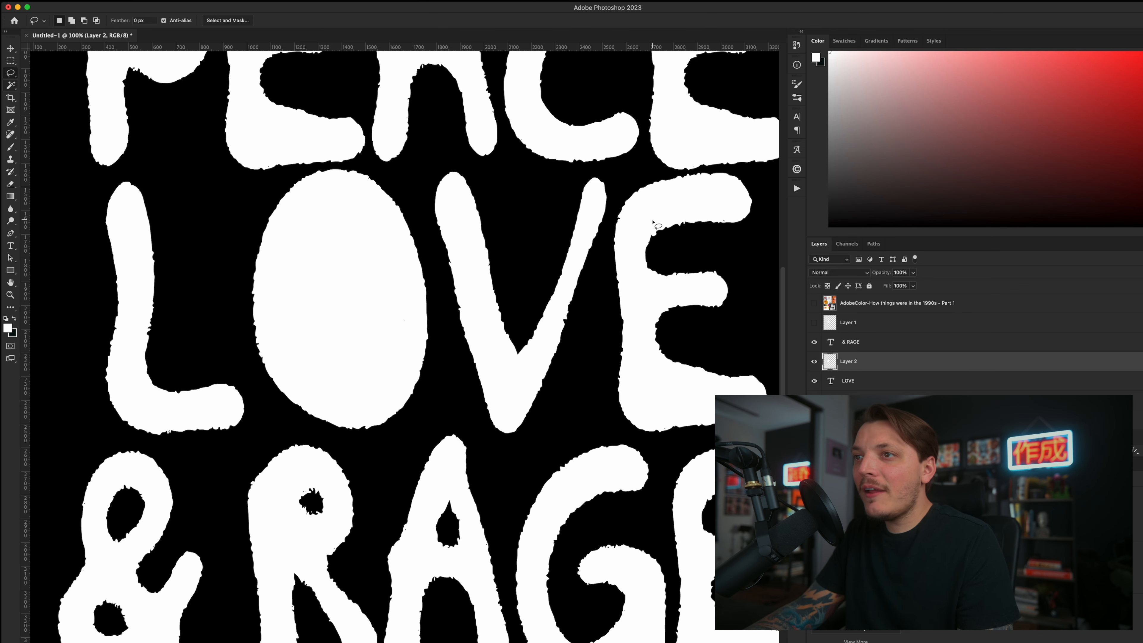
# Step: Invert the peace sign back to black, stretch it to about 141% height, rotate it about -1.8° and fit it over the O
pyautogui.click(859, 329)
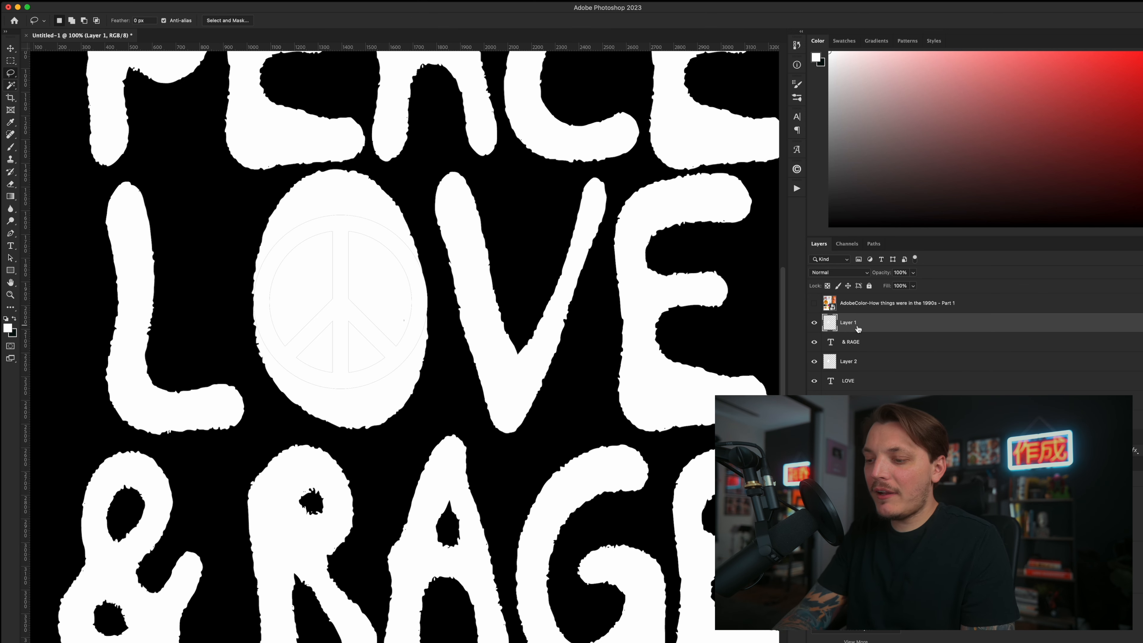
pyautogui.press('super+i')
pyautogui.press('super+t')
pyautogui.moveTo(340, 215); pyautogui.dragTo(335, 180)
pyautogui.moveTo(373, 166); pyautogui.dragTo(368, 164)
pyautogui.moveTo(355, 212); pyautogui.dragTo(356, 208)
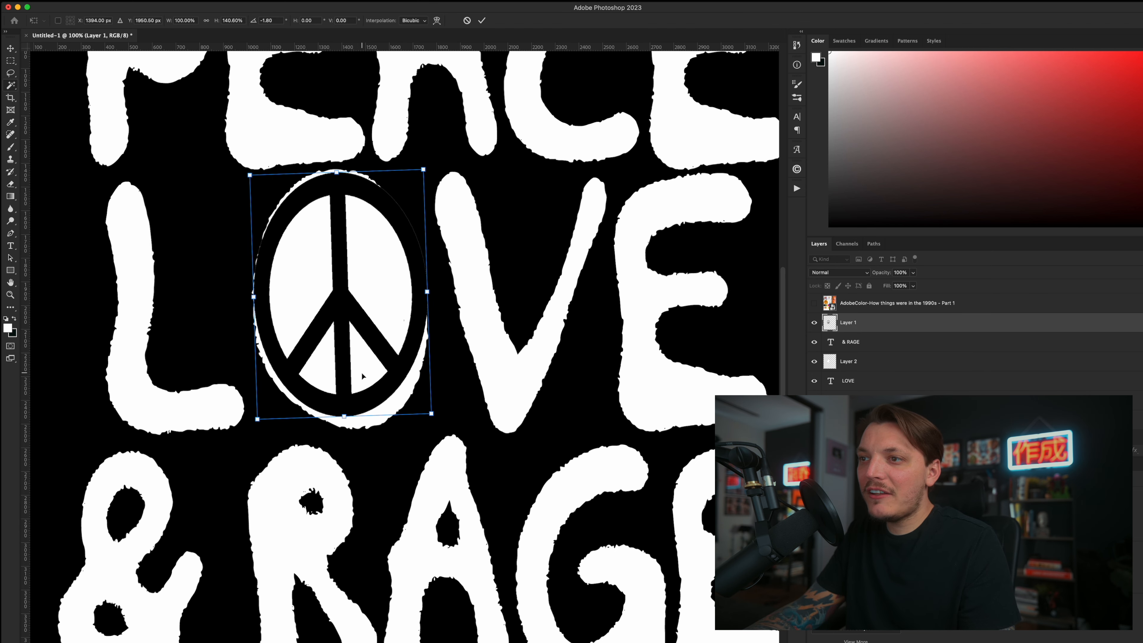
pyautogui.press('Return')
pyautogui.moveTo(345, 350); pyautogui.dragTo(346, 355)
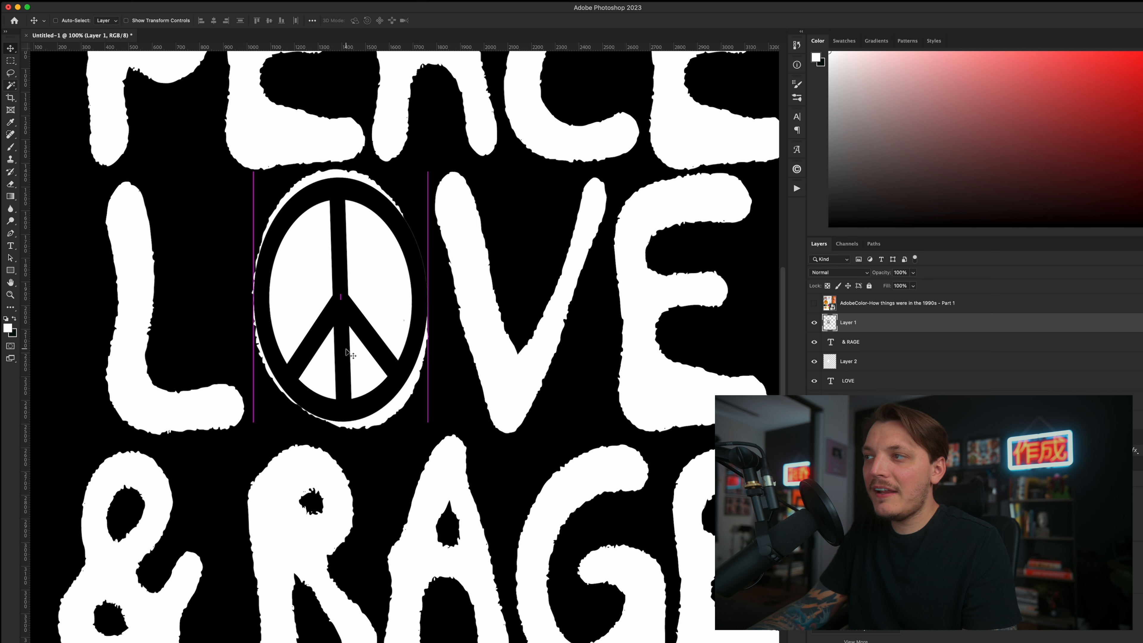
# Step: On a new top layer, lasso the peace sign's four openings freehand, fill them with black and hide the pasted symbol layer
pyautogui.press('super+shift+alt+n')
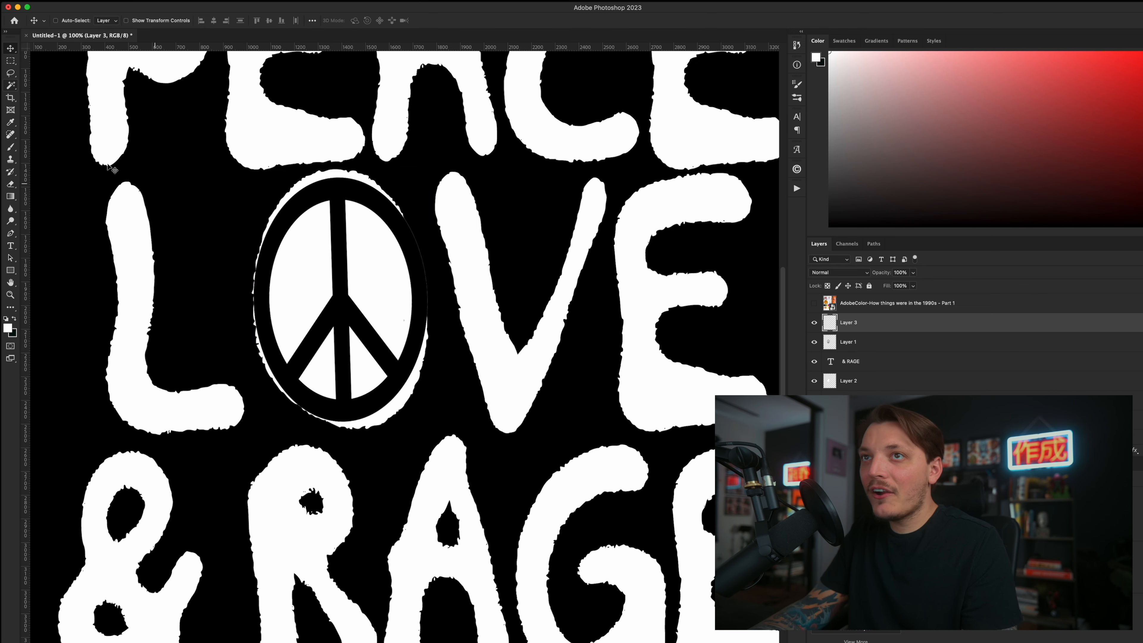
pyautogui.press('l')
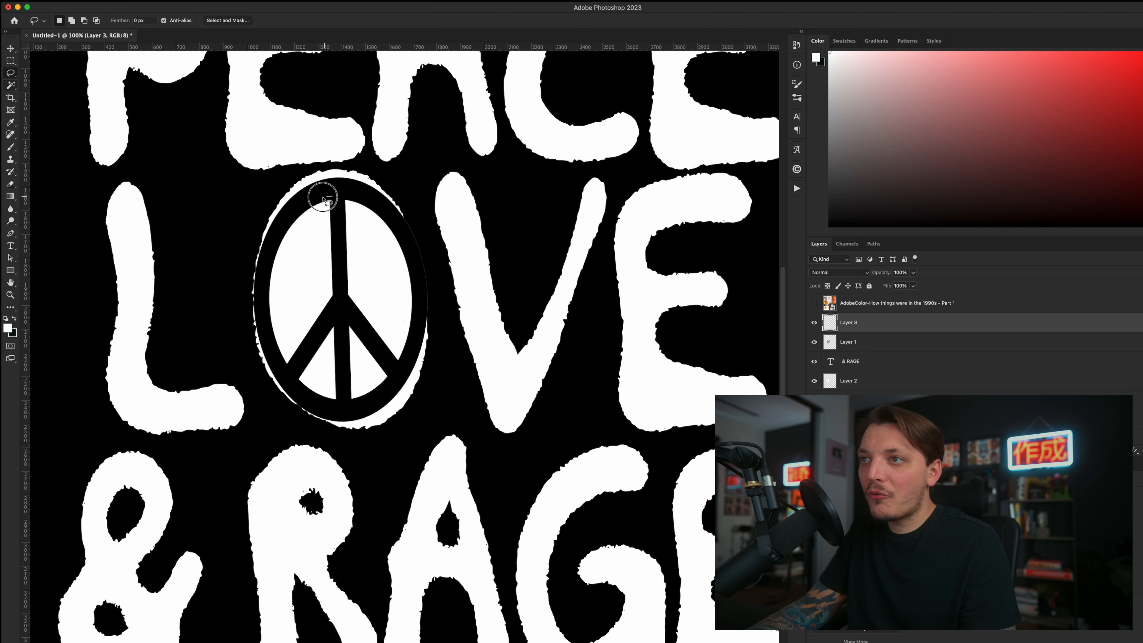
pyautogui.moveTo(323, 198)
pyautogui.mouseDown()
pyautogui.moveTo(269, 266)
pyautogui.moveTo(278, 358)
pyautogui.moveTo(294, 360)
pyautogui.moveTo(335, 294)
pyautogui.moveTo(331, 197)
pyautogui.moveTo(413, 263)
pyautogui.moveTo(411, 348)
pyautogui.mouseUp()
pyautogui.hotkey('shift', 'BackSpace')
pyautogui.press('Return')
pyautogui.press('l')
pyautogui.moveTo(347, 324); pyautogui.dragTo(353, 404)
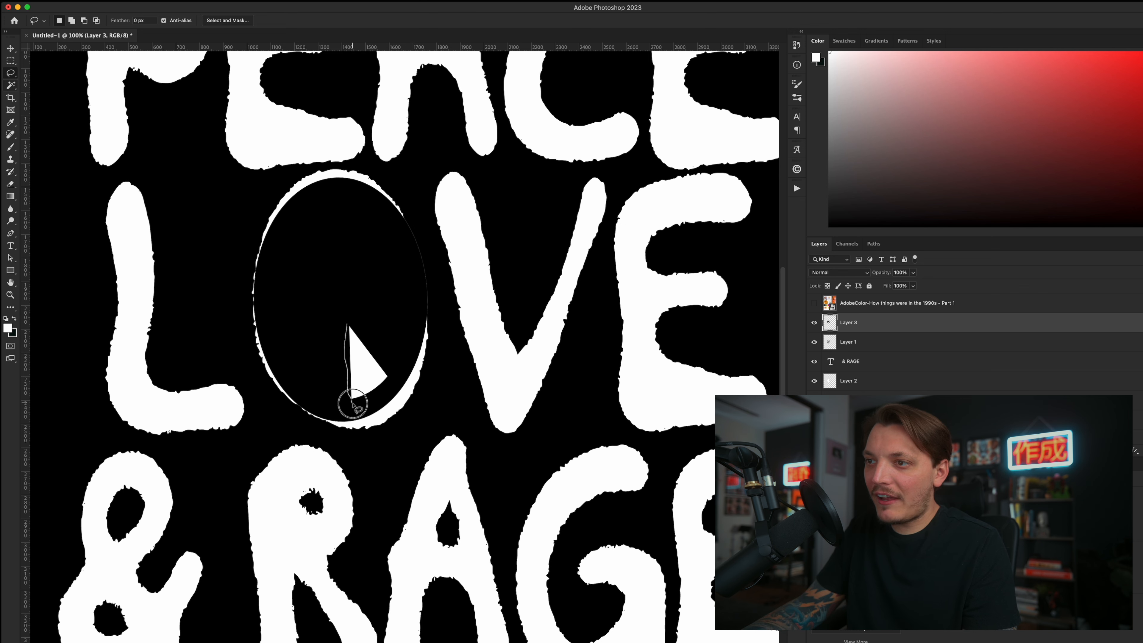
pyautogui.moveTo(352, 404); pyautogui.dragTo(360, 403)
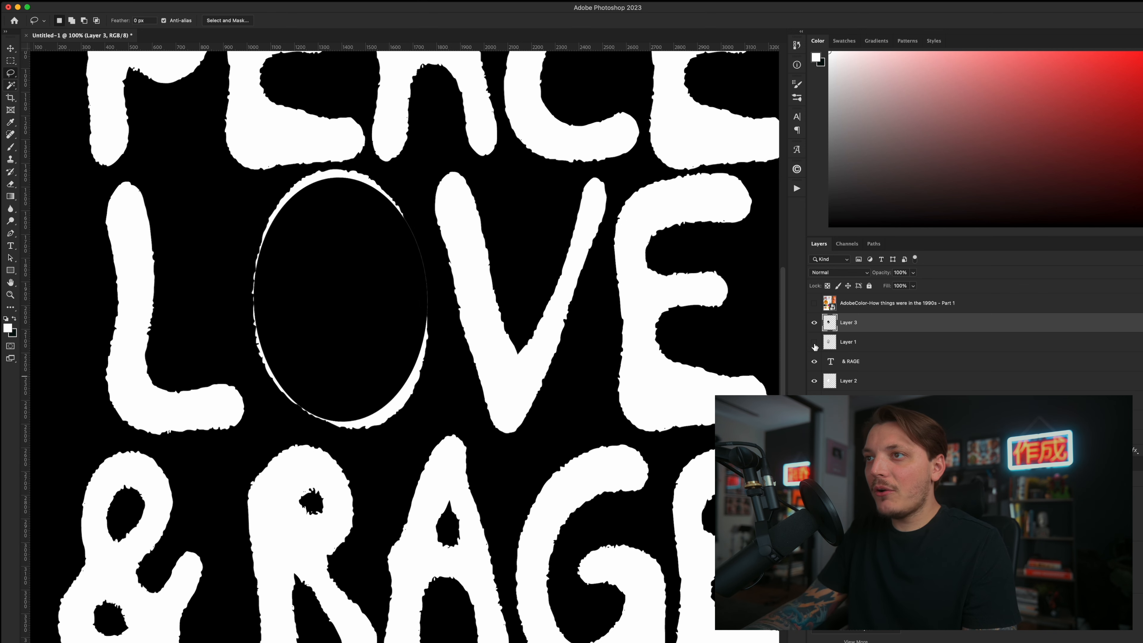
pyautogui.click(815, 344)
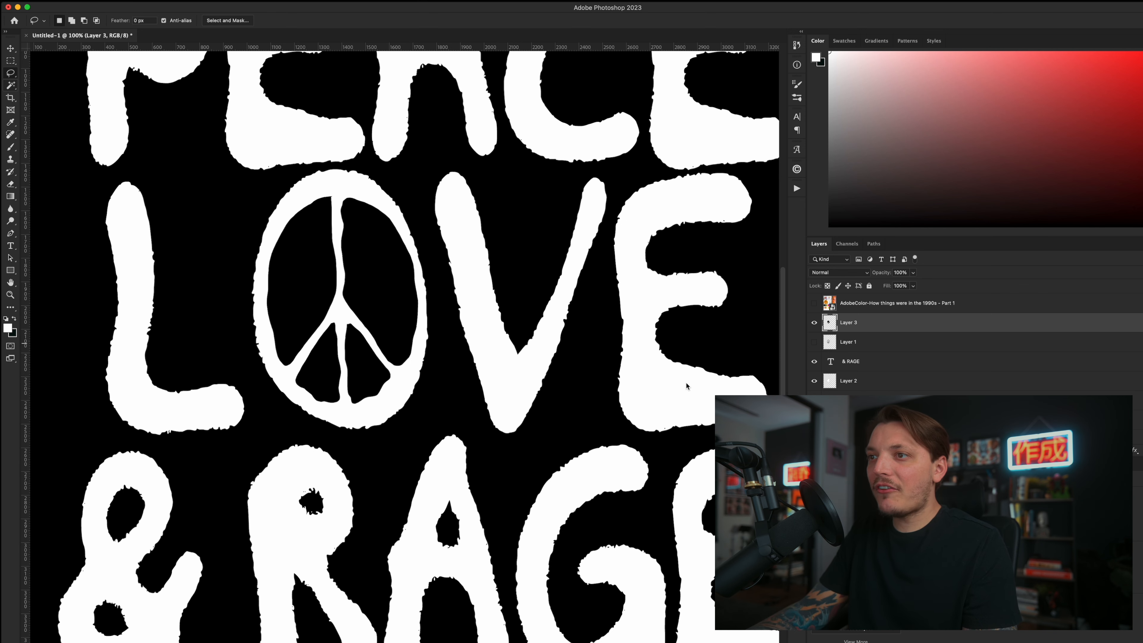
# Step: Erase along the edges of the black openings to even out and thicken the peace sign's vertical spokes
pyautogui.press('z')
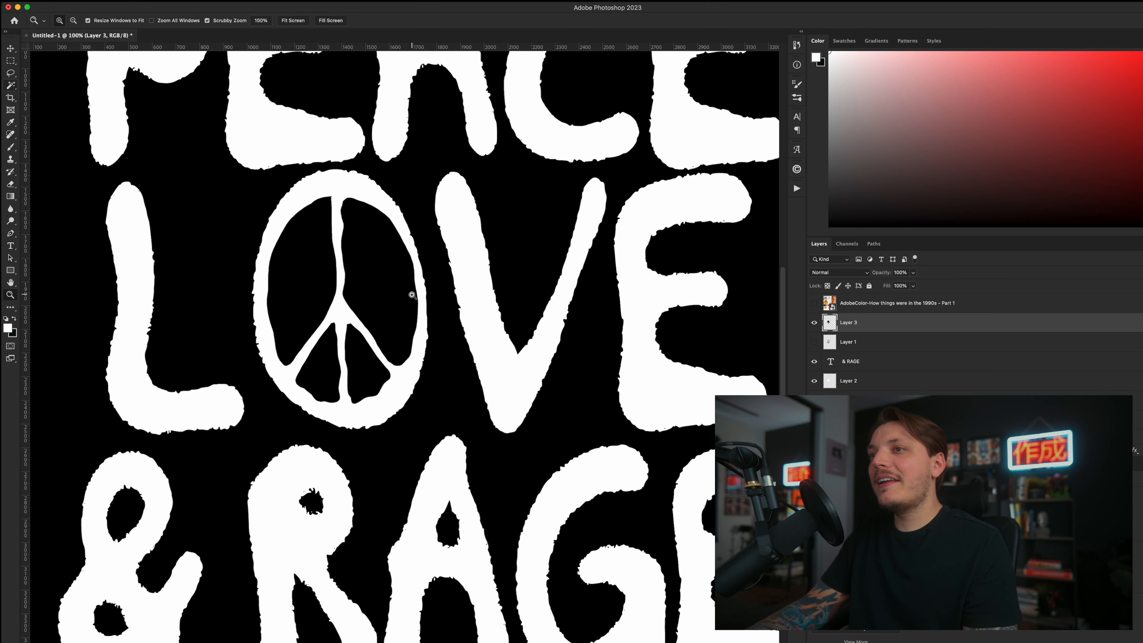
pyautogui.moveTo(412, 295); pyautogui.dragTo(390, 291)
pyautogui.click(384, 290)
pyautogui.click(384, 291)
pyautogui.click(385, 290)
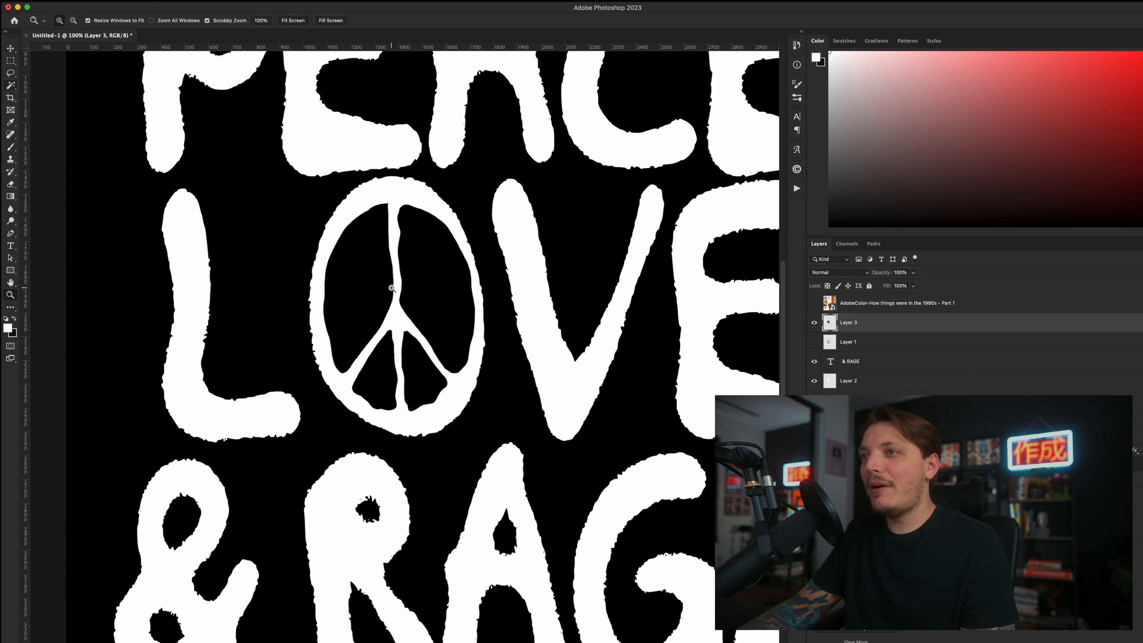
pyautogui.click(390, 289)
pyautogui.keyDown('alt'); pyautogui.click(431, 275); pyautogui.keyUp('alt')
pyautogui.press('e')
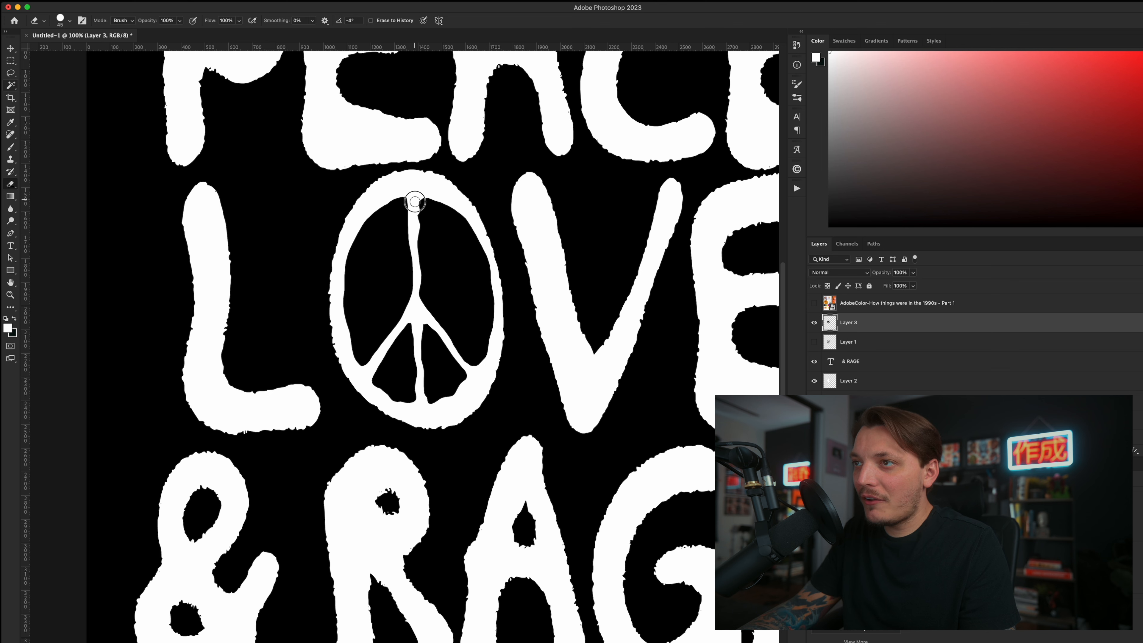
pyautogui.moveTo(408, 274); pyautogui.dragTo(412, 219)
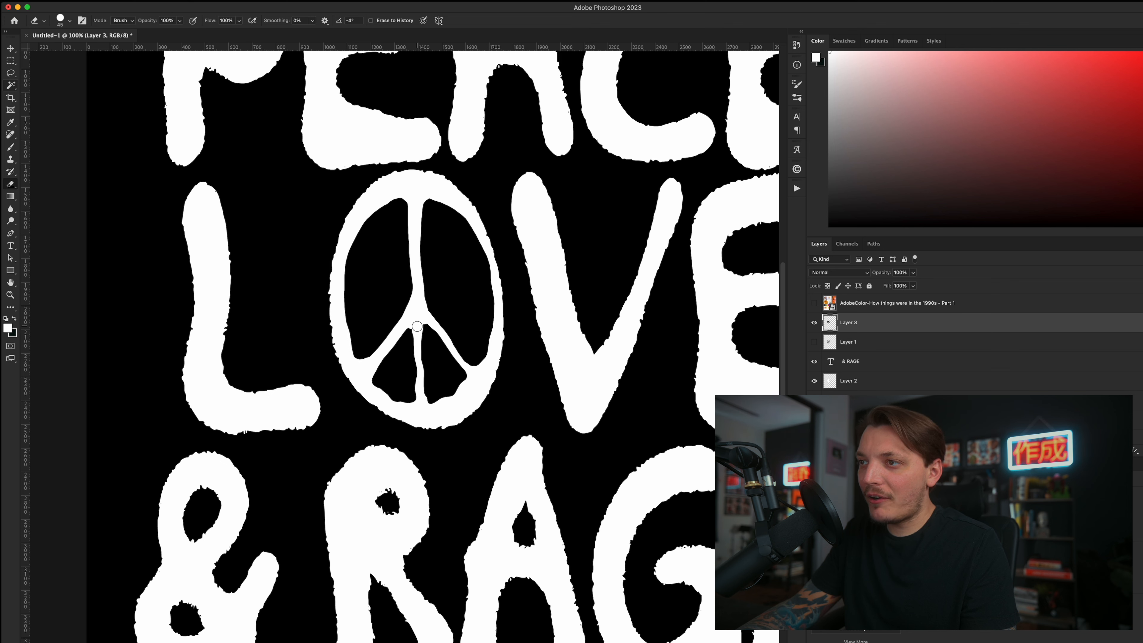
pyautogui.moveTo(426, 321); pyautogui.dragTo(420, 403)
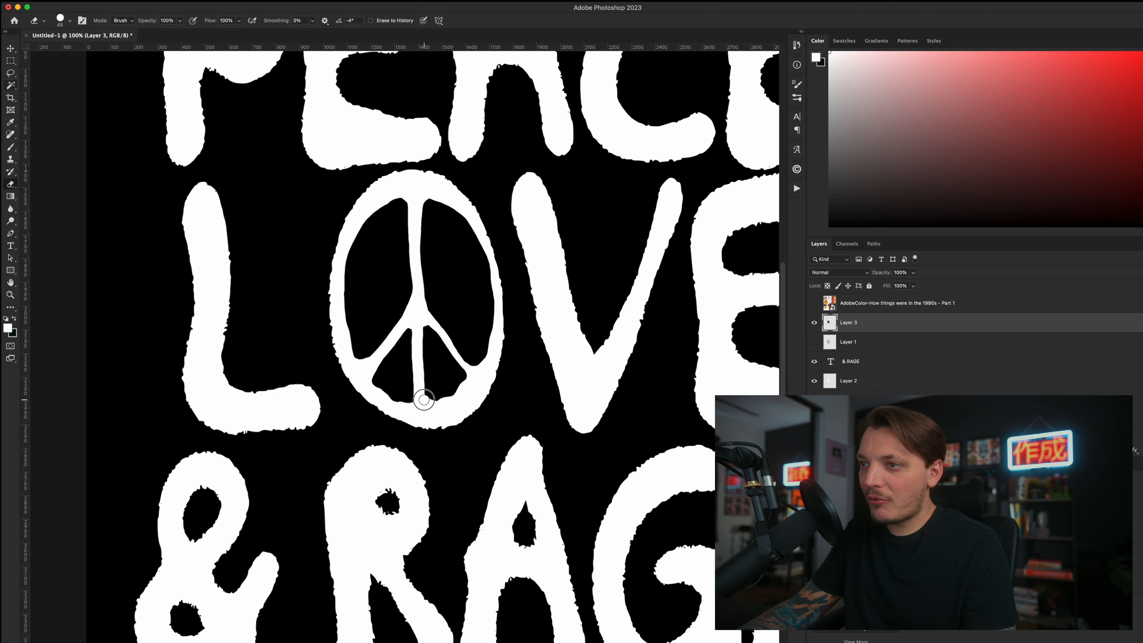
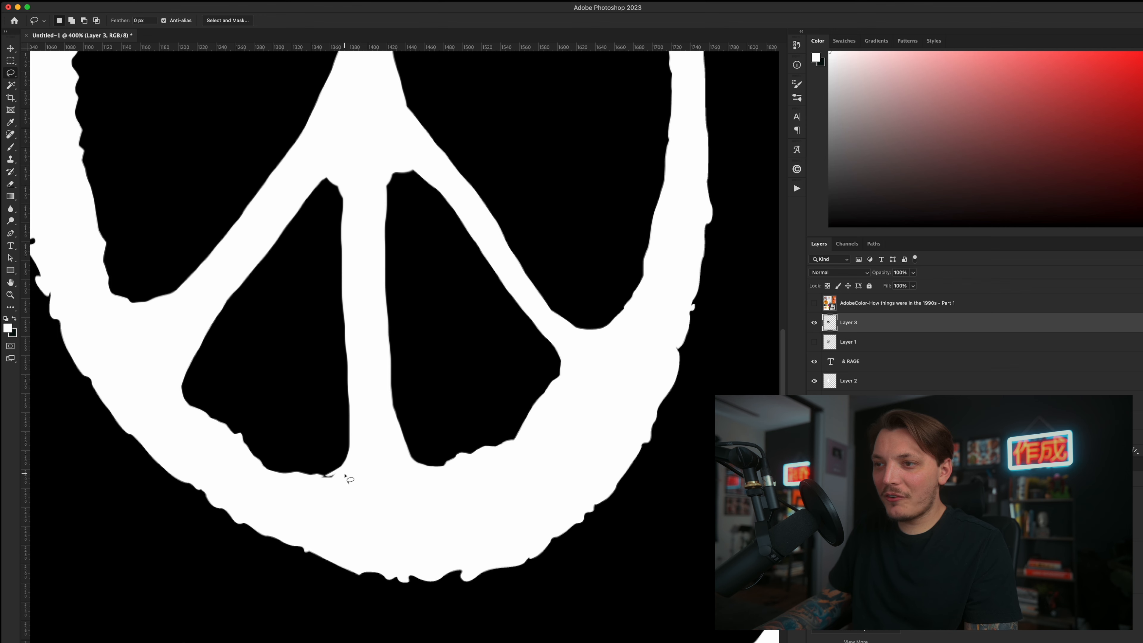
# Step: Lasso and delete the stray black sliver near the base of the peace sign's centre spoke, and clear the selection
pyautogui.moveTo(344, 475)
pyautogui.mouseDown()
pyautogui.moveTo(324, 472)
pyautogui.moveTo(320, 496)
pyautogui.moveTo(358, 483)
pyautogui.mouseUp()
pyautogui.press('Delete')
pyautogui.press('super+d')
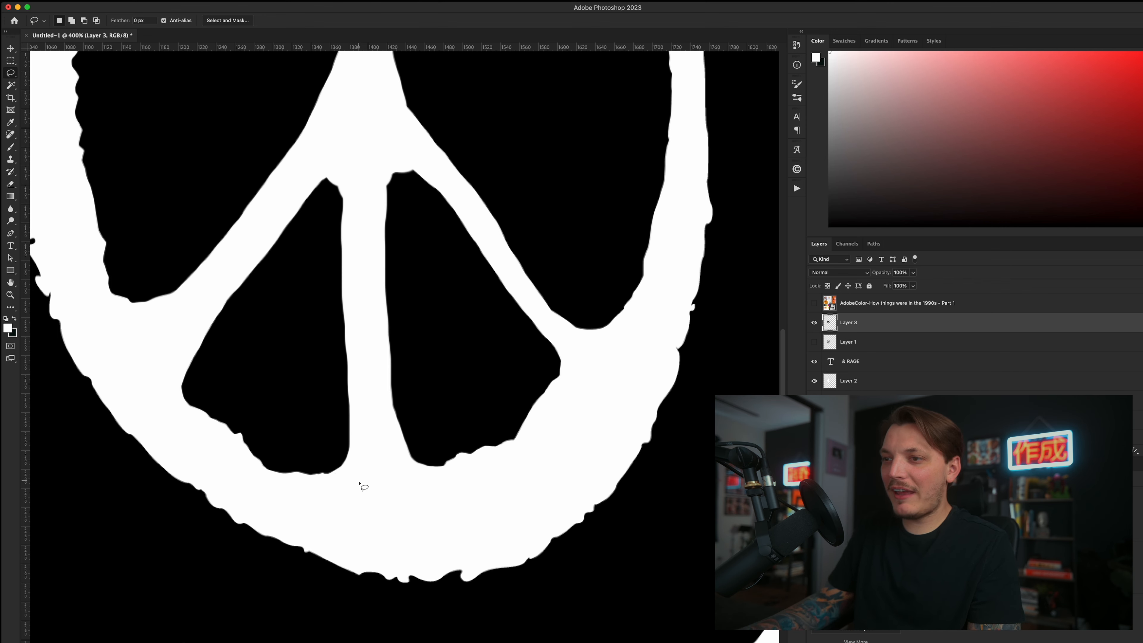
pyautogui.press('z')
pyautogui.moveTo(346, 372); pyautogui.dragTo(252, 373)
pyautogui.keyDown('alt'); pyautogui.click(427, 333); pyautogui.keyUp('alt')
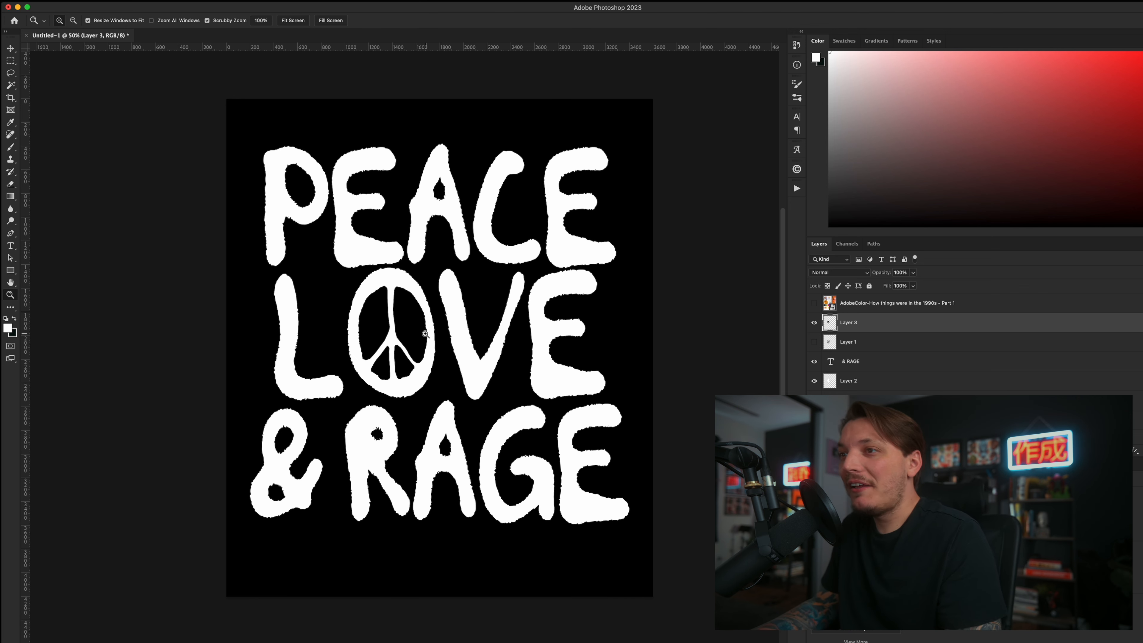
pyautogui.click(19, 47)
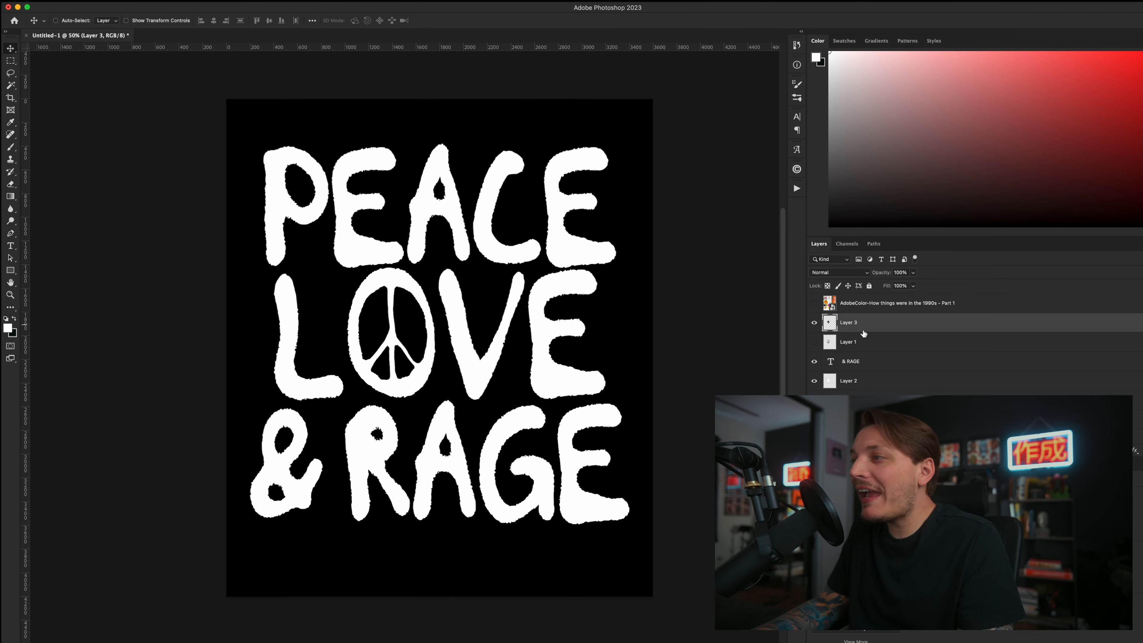
# Step: Combine the LOVE, PEACE, & RAGE and peace sign layers into one smart object and centre it vertically on the canvas
pyautogui.keyDown('shift'); pyautogui.click(866, 381); pyautogui.keyUp('shift')
pyautogui.rightClick(866, 380)
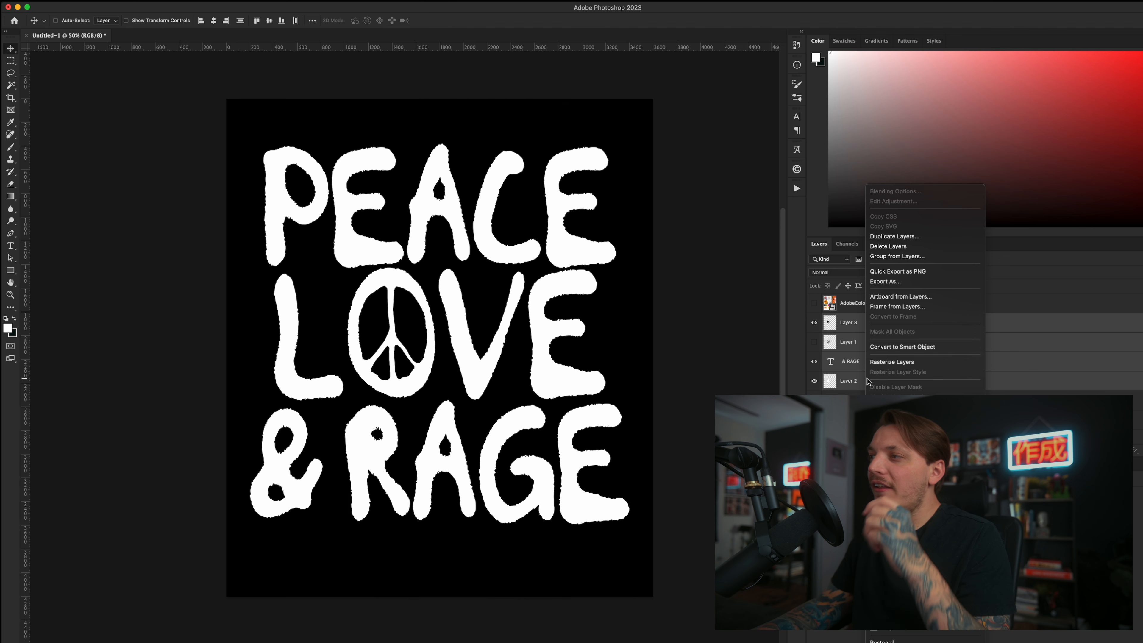
pyautogui.click(907, 347)
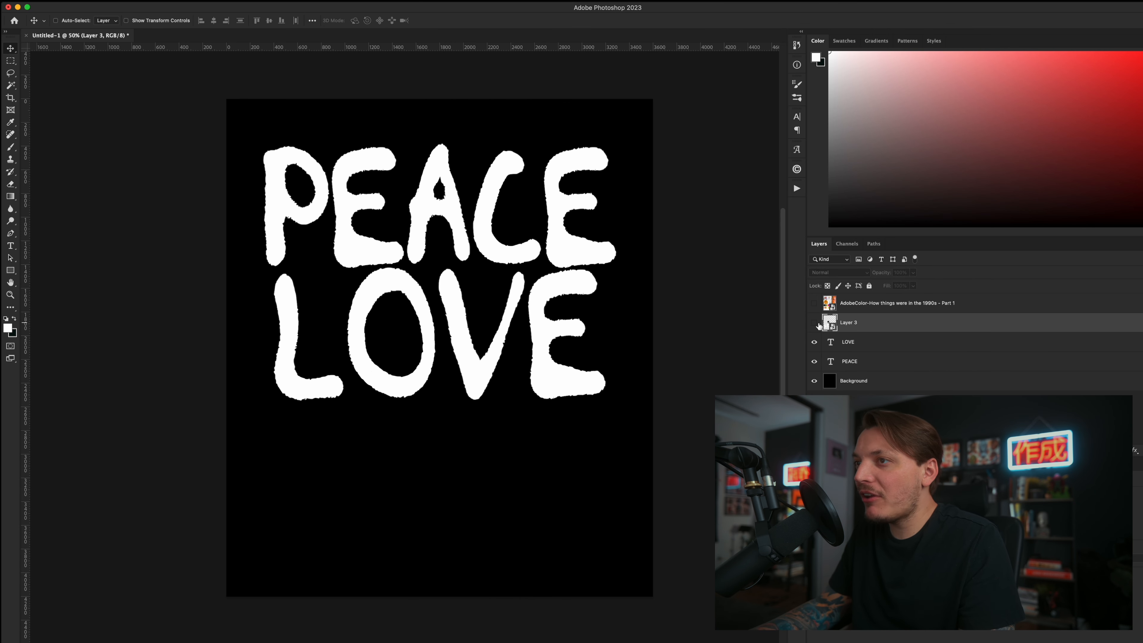
pyautogui.keyDown('shift'); pyautogui.click(871, 361); pyautogui.keyUp('shift')
pyautogui.rightClick(871, 361)
pyautogui.click(896, 314)
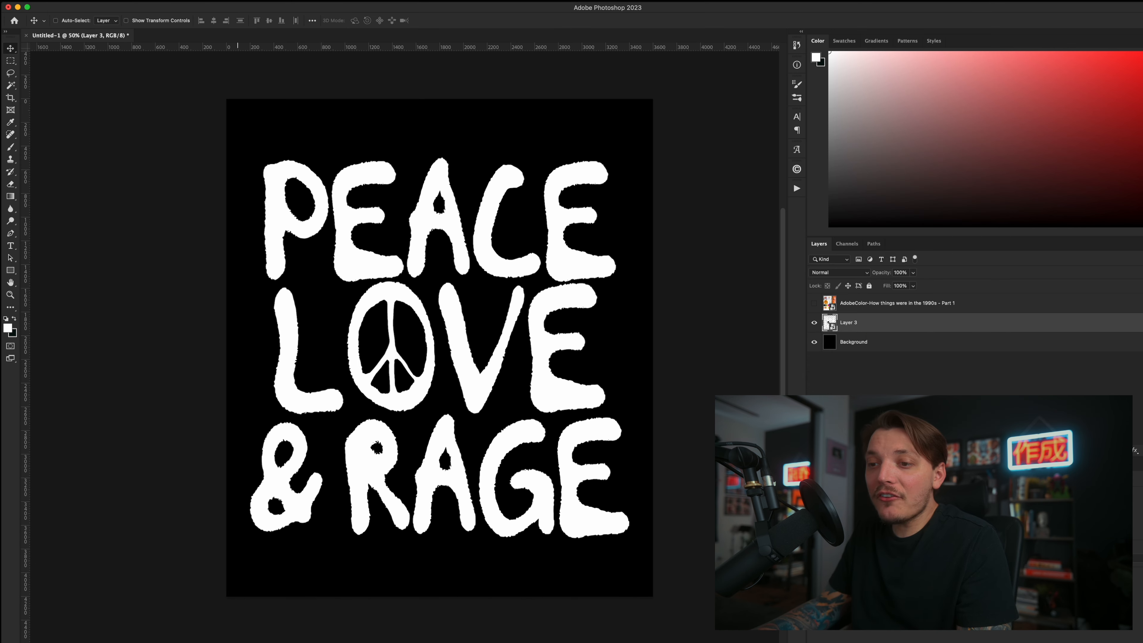
# Step: Bring in the guitarist photo as a layer above the hidden lettering and lower its opacity to 18%
pyautogui.click(172, 633)
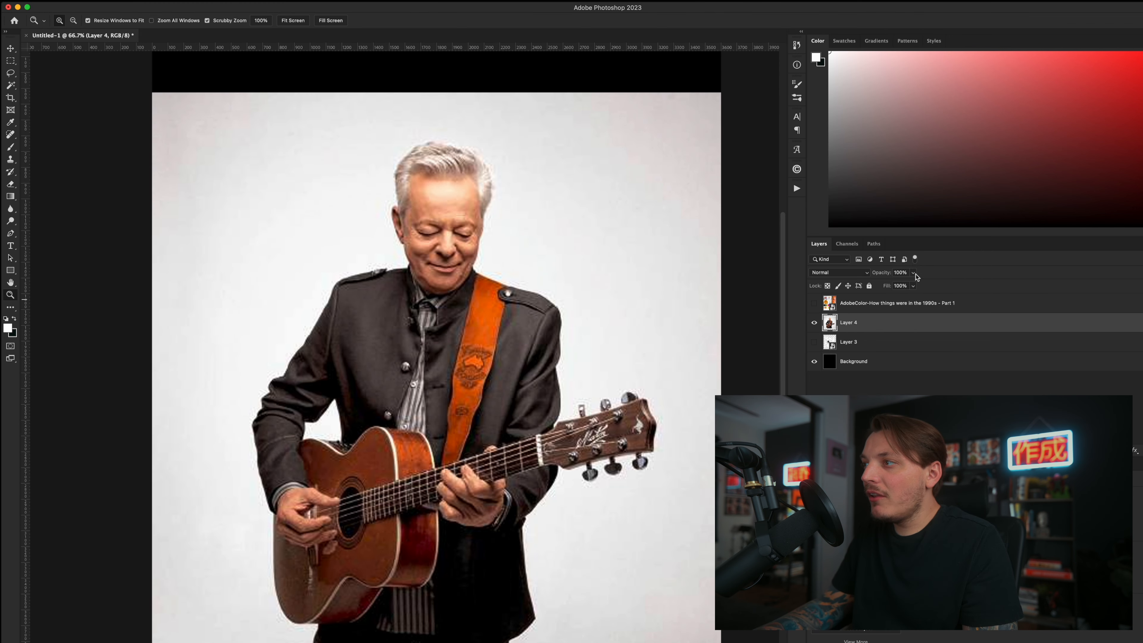
pyautogui.click(914, 273)
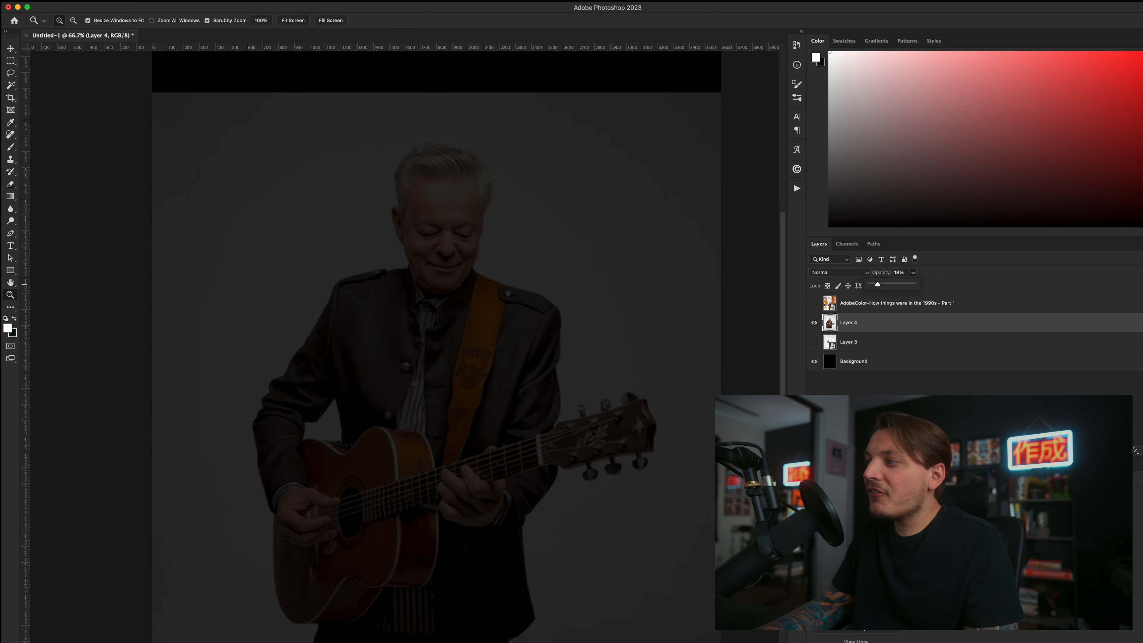
# Step: Add an empty layer above the faded photo and choose the KYLE Ultimate Charcoal Pencil 25px Med2 brush, undoing a test stroke
pyautogui.press('alt+shift+super+n')
pyautogui.click(15, 153)
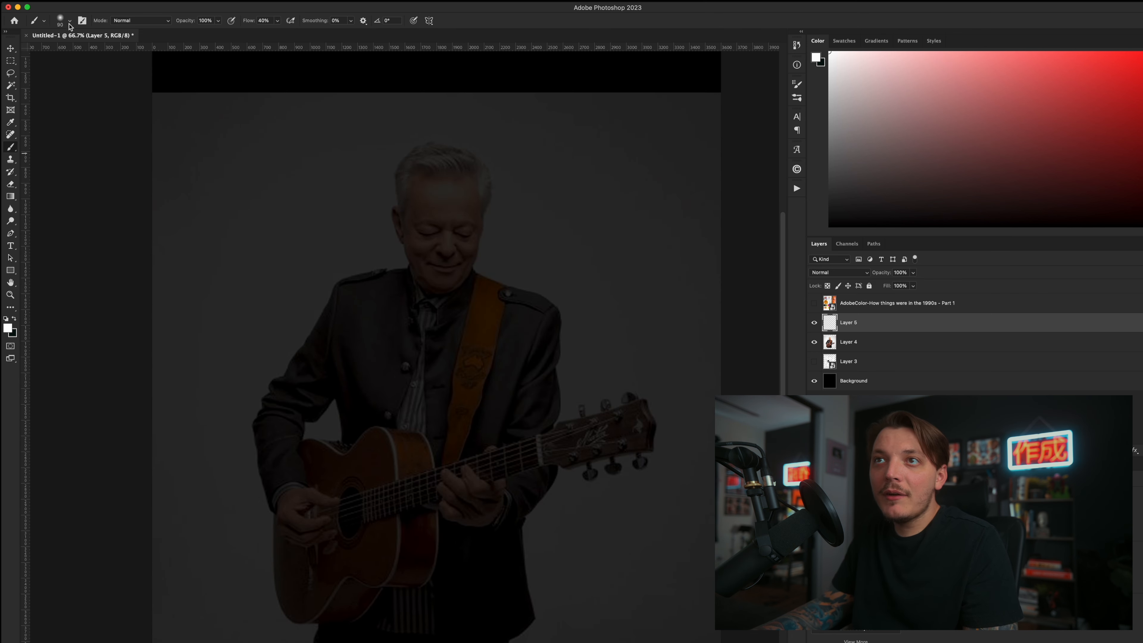
pyautogui.click(69, 22)
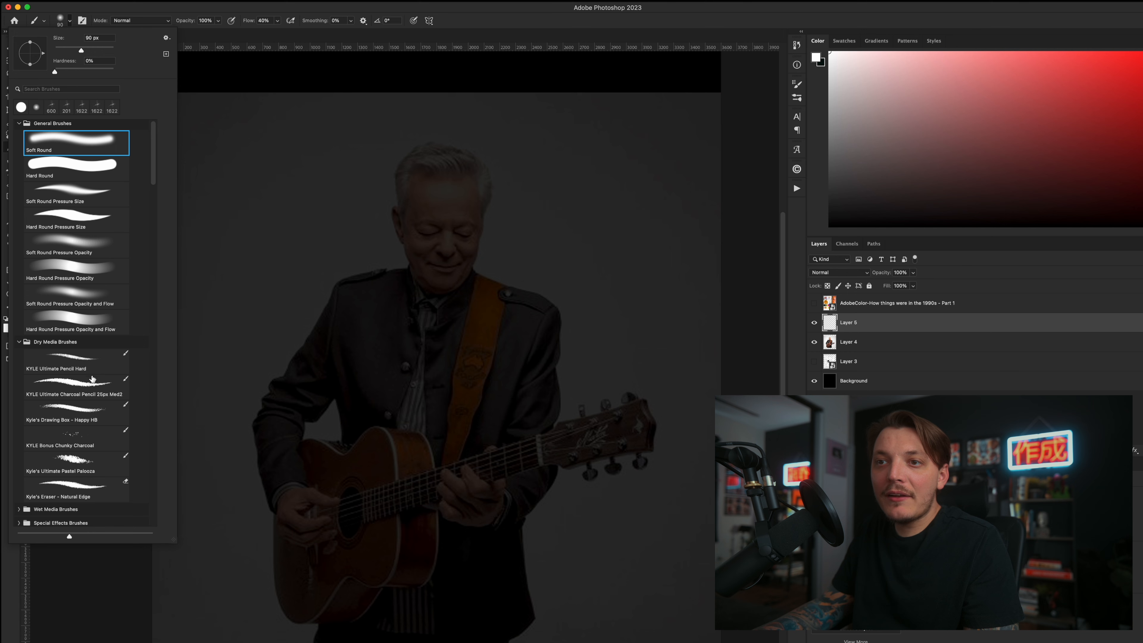
pyautogui.click(92, 379)
pyautogui.moveTo(265, 216)
pyautogui.mouseDown()
pyautogui.moveTo(285, 264)
pyautogui.moveTo(278, 295)
pyautogui.mouseUp()
pyautogui.press('super+z')
# Step: Trace in white the guitarist's collar and the shoulder, epaulette and outer sleeve on the guitar-neck side
pyautogui.press('z')
pyautogui.click(461, 164)
pyautogui.moveTo(437, 200); pyautogui.dragTo(435, 193)
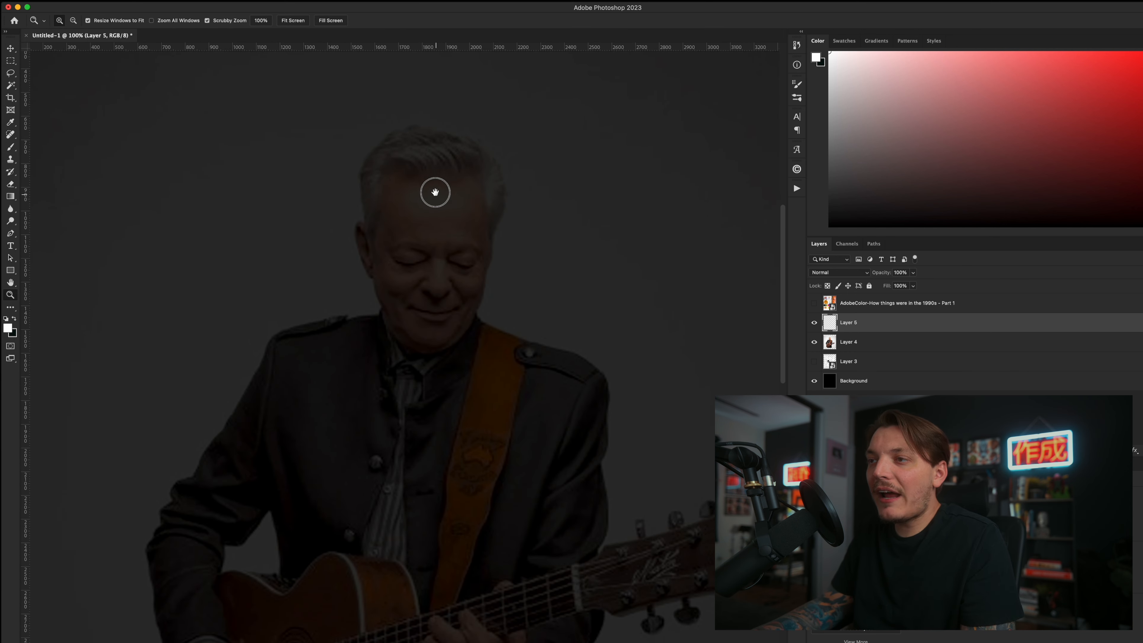
pyautogui.press('b')
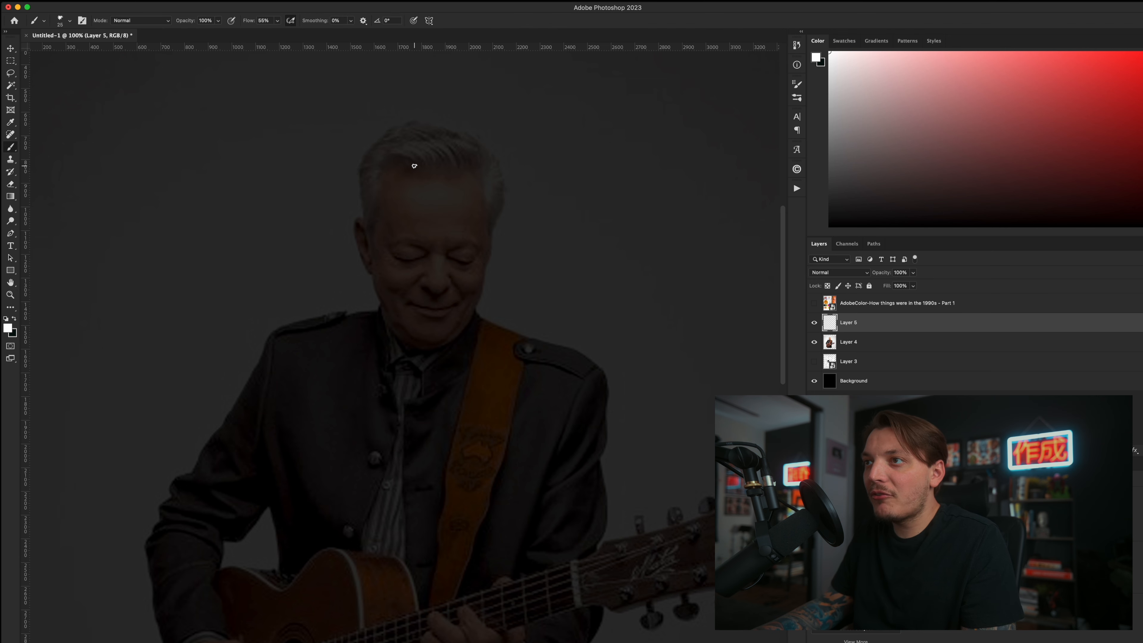
pyautogui.moveTo(405, 189); pyautogui.dragTo(404, 143)
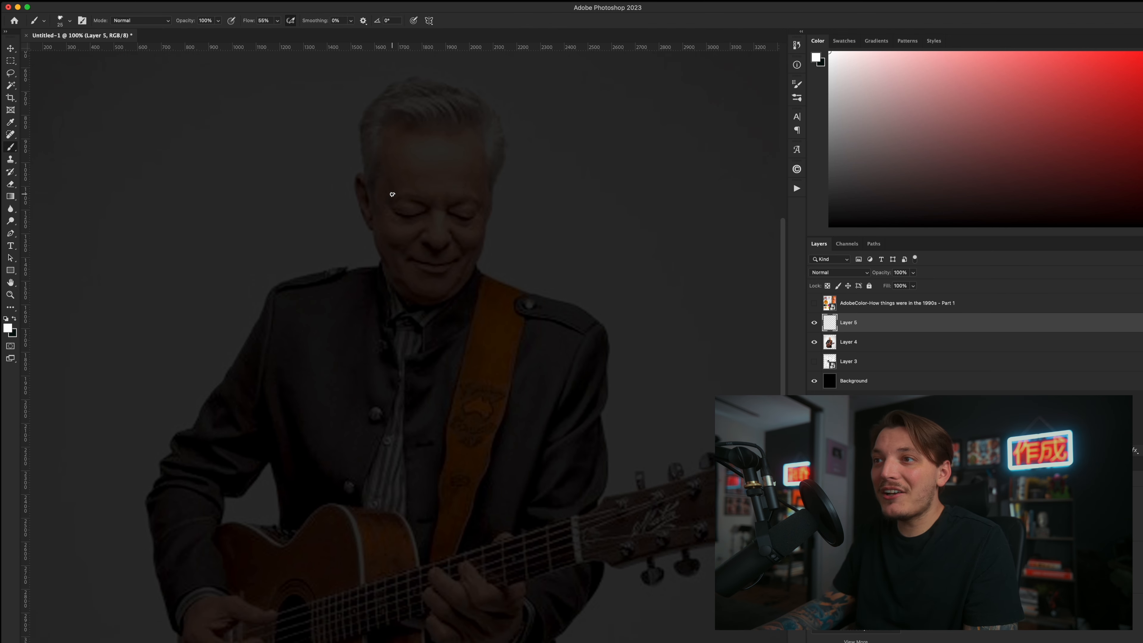
pyautogui.scroll(-3, 393, 189)
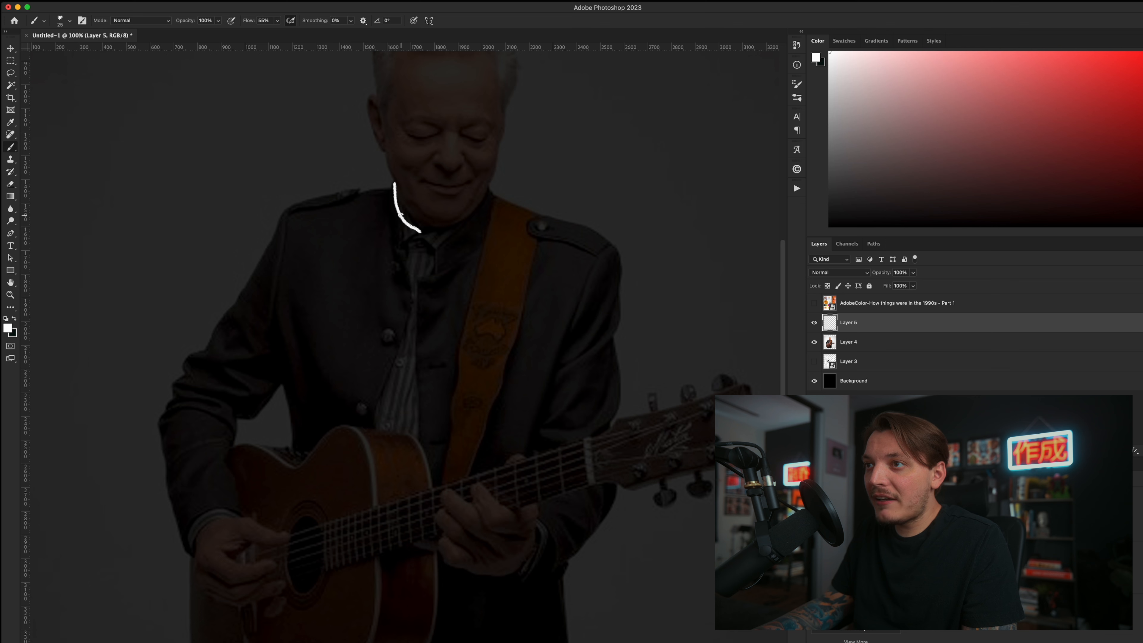
pyautogui.moveTo(398, 227)
pyautogui.mouseDown()
pyautogui.moveTo(533, 219)
pyautogui.moveTo(535, 236)
pyautogui.moveTo(593, 253)
pyautogui.mouseUp()
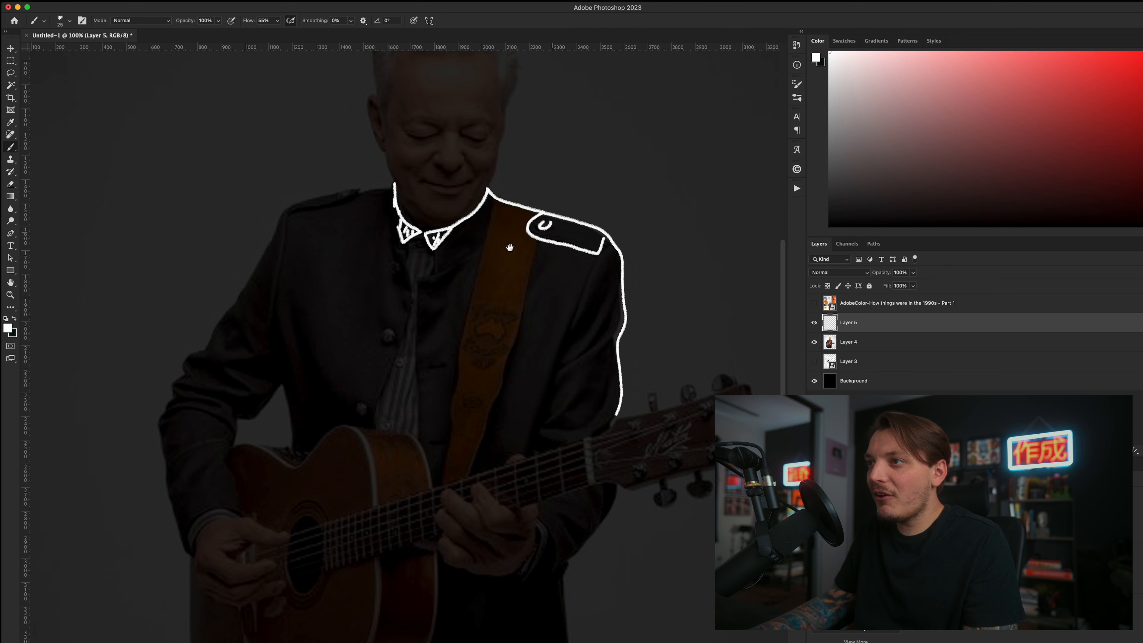
# Step: Trace the epaulette, shoulder and outer sleeve of the strumming arm down to a double-lined cuff
pyautogui.moveTo(510, 247); pyautogui.dragTo(562, 209)
pyautogui.moveTo(447, 146)
pyautogui.mouseDown()
pyautogui.moveTo(317, 206)
pyautogui.moveTo(271, 290)
pyautogui.mouseUp()
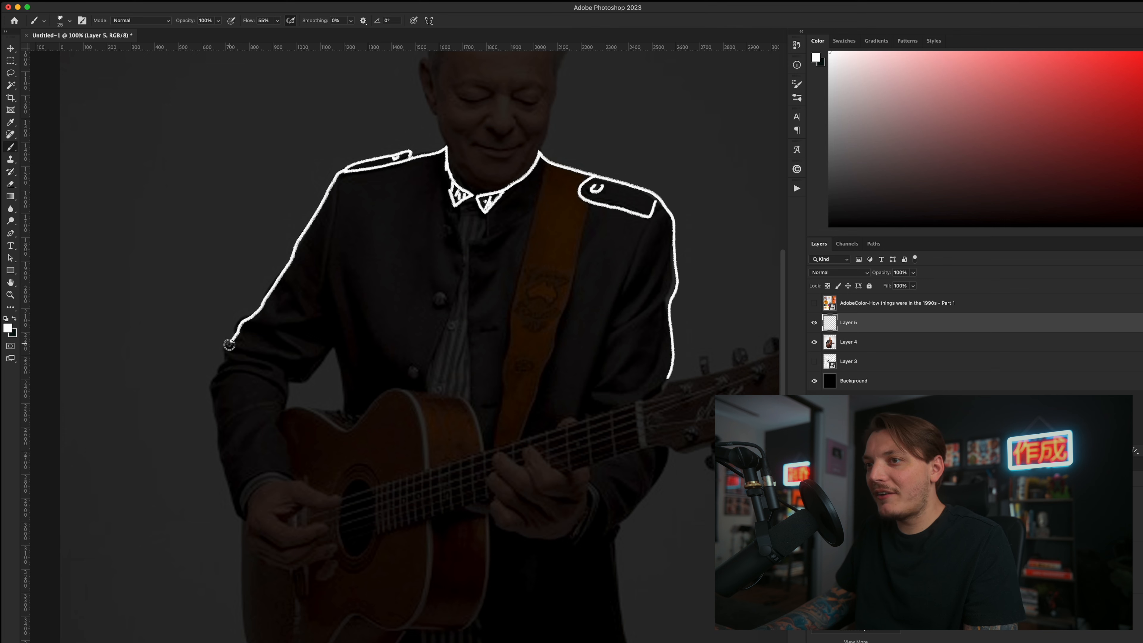
pyautogui.scroll(-5, 396, 222)
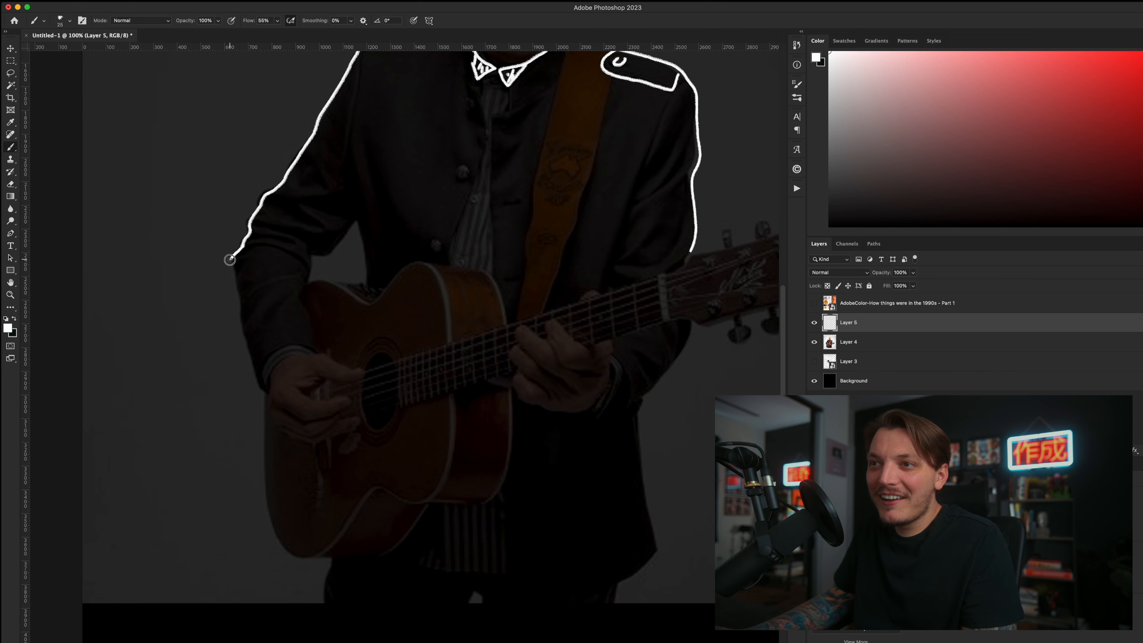
pyautogui.moveTo(234, 283); pyautogui.dragTo(241, 329)
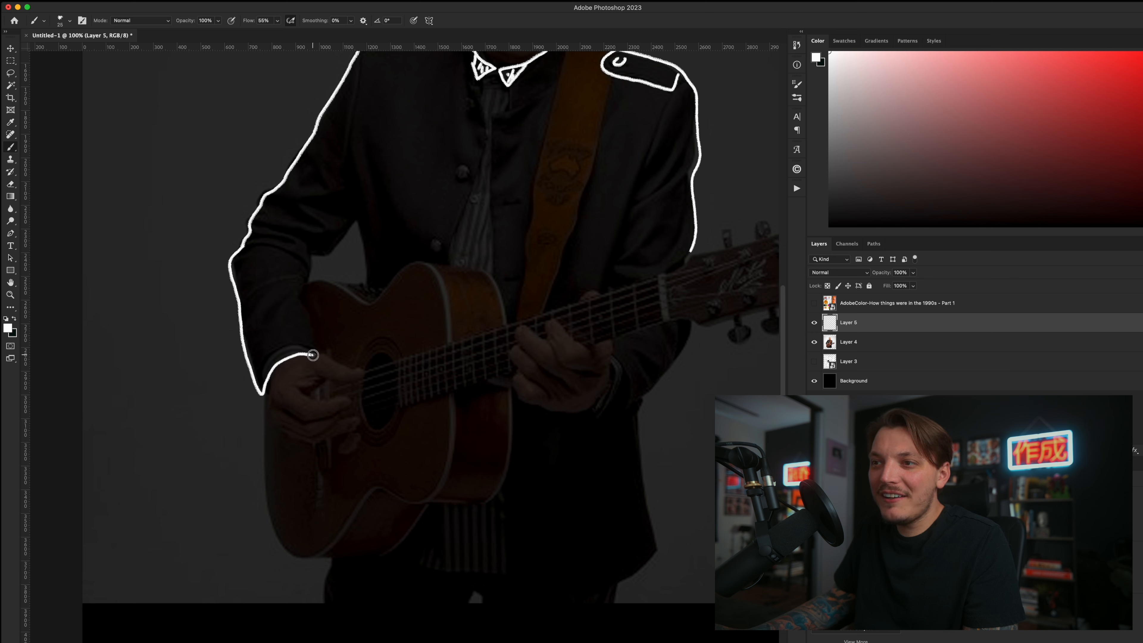
pyautogui.moveTo(274, 354); pyautogui.dragTo(255, 380)
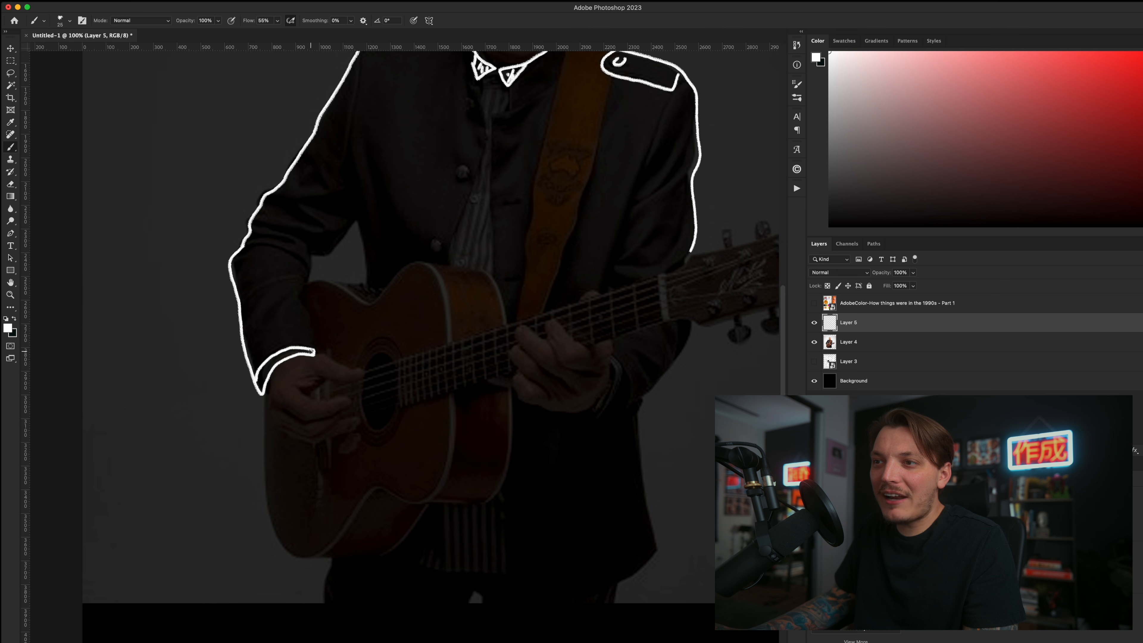
# Step: Trace the guitar's outline and the fretting hand with its fingers, undoing and redrawing the first finger strokes
pyautogui.moveTo(313, 326)
pyautogui.mouseDown()
pyautogui.moveTo(310, 256)
pyautogui.moveTo(347, 229)
pyautogui.mouseUp()
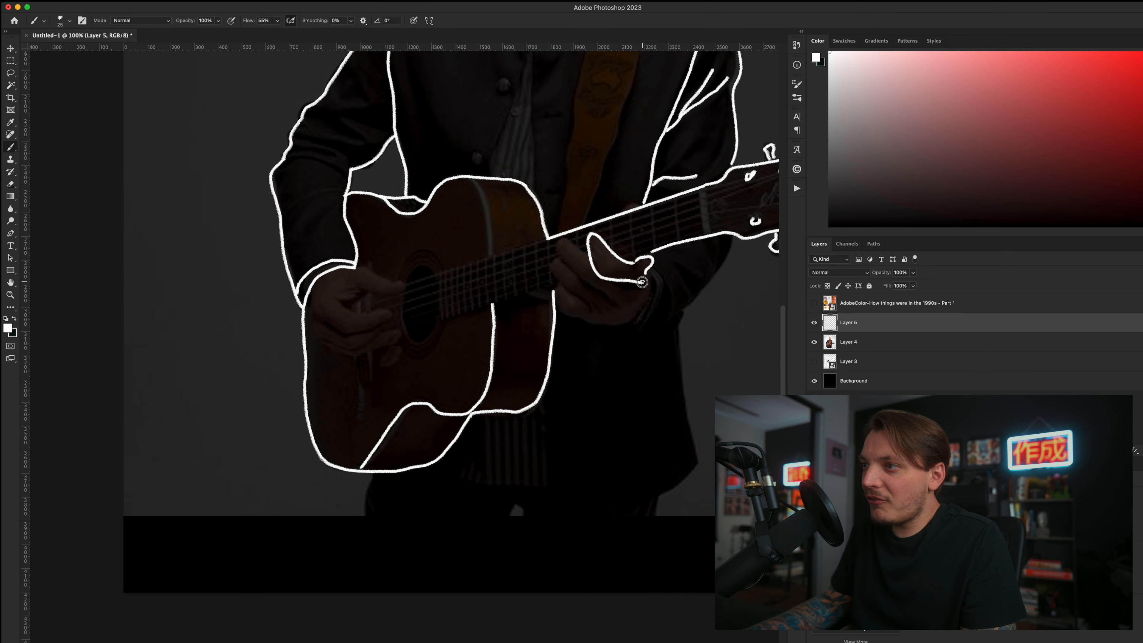
pyautogui.press('super+z')
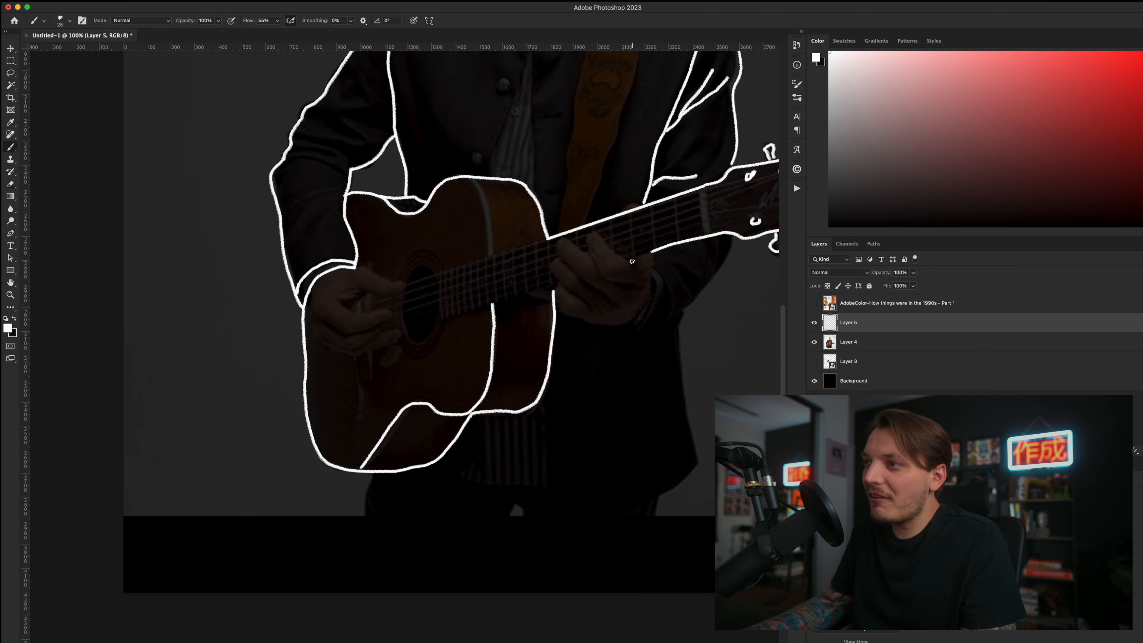
pyautogui.moveTo(632, 261); pyautogui.dragTo(597, 235)
pyautogui.moveTo(590, 238); pyautogui.dragTo(640, 281)
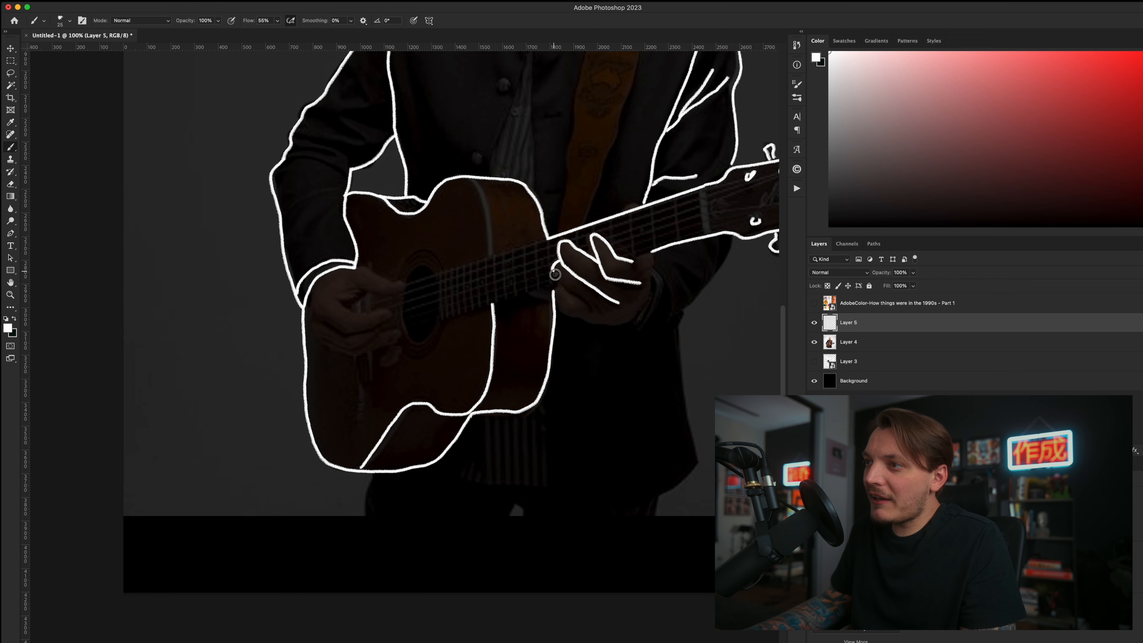
pyautogui.moveTo(555, 274); pyautogui.dragTo(576, 298)
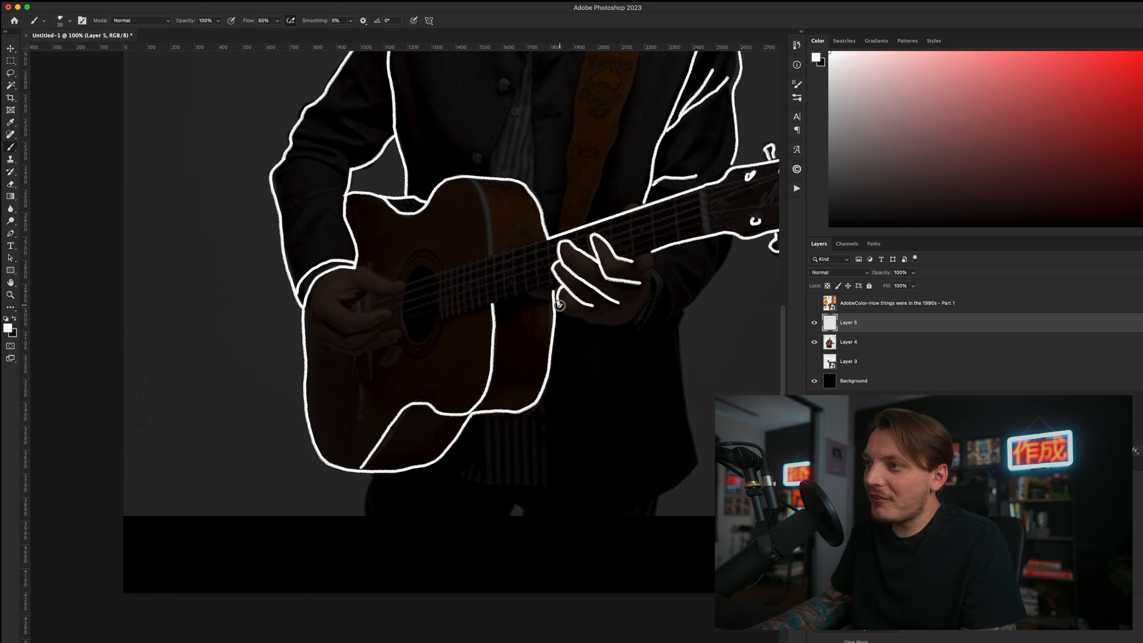
pyautogui.moveTo(586, 322); pyautogui.dragTo(634, 323)
pyautogui.moveTo(650, 270); pyautogui.dragTo(653, 258)
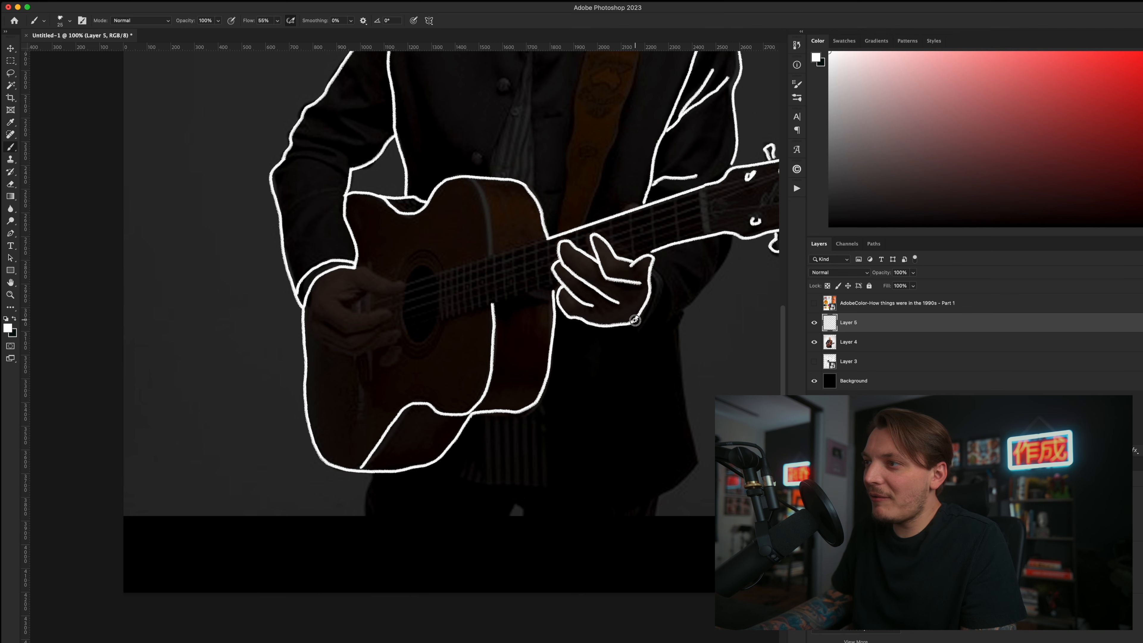
# Step: Trace both edges of the guitar strap and add the two jacket buttons as small curved marks
pyautogui.moveTo(511, 212); pyautogui.dragTo(469, 309)
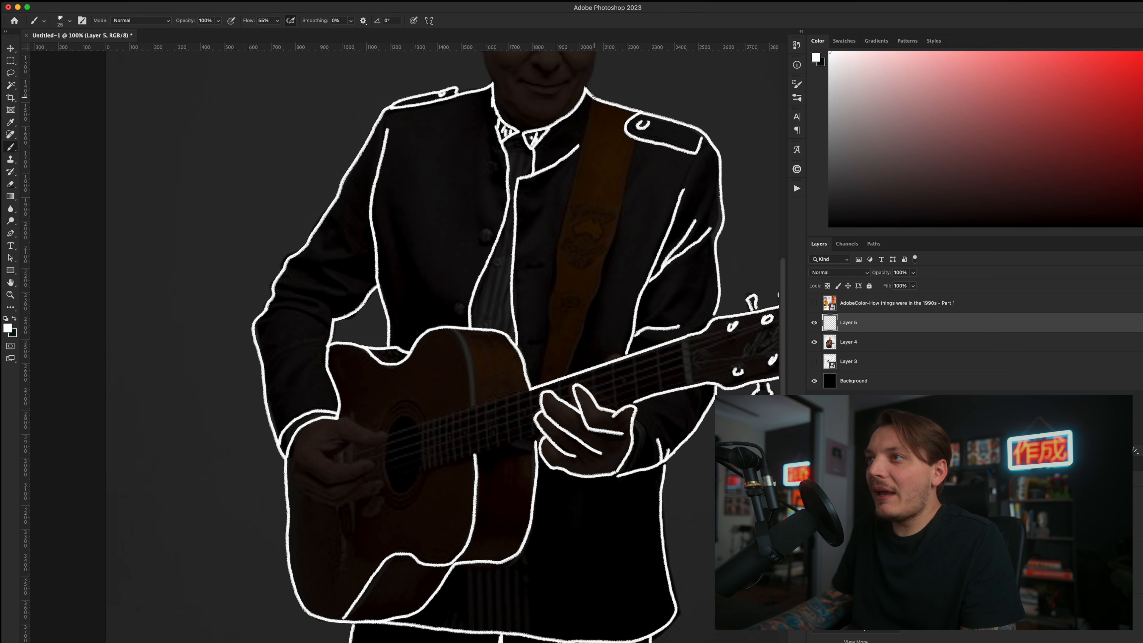
pyautogui.moveTo(595, 98); pyautogui.dragTo(548, 359)
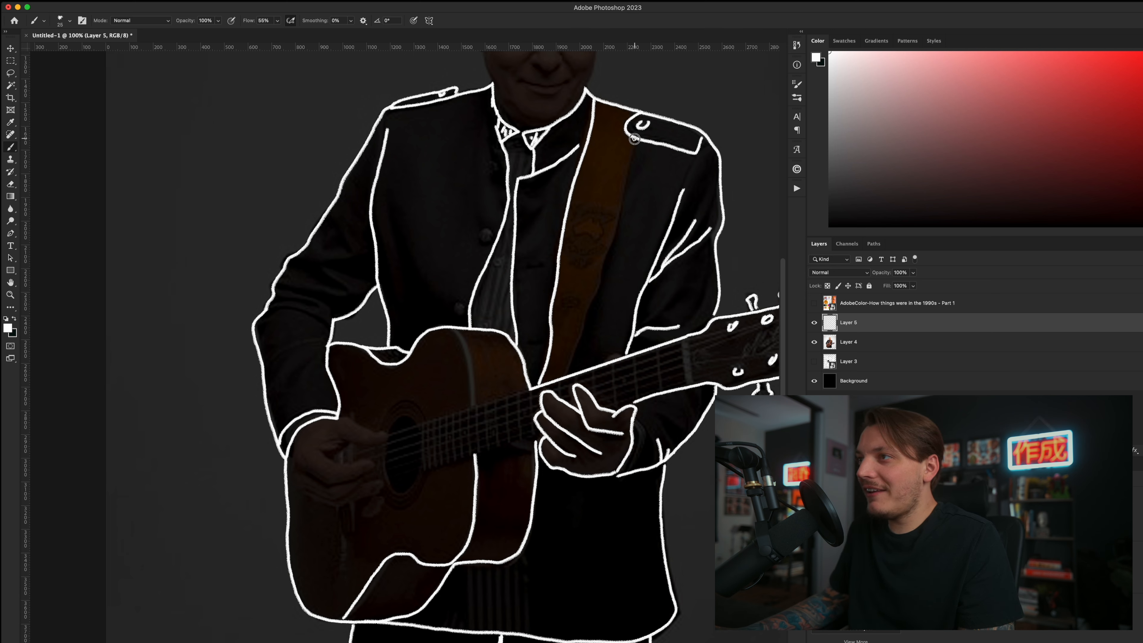
pyautogui.moveTo(635, 139)
pyautogui.mouseDown()
pyautogui.moveTo(623, 215)
pyautogui.moveTo(570, 371)
pyautogui.mouseUp()
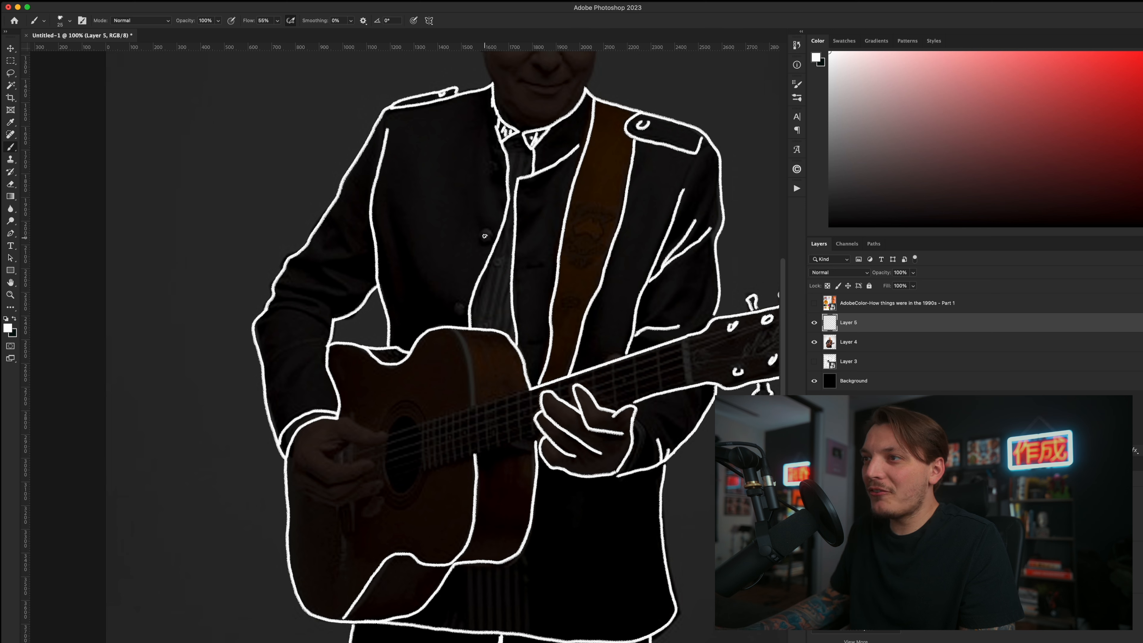
pyautogui.moveTo(458, 303); pyautogui.dragTo(464, 301)
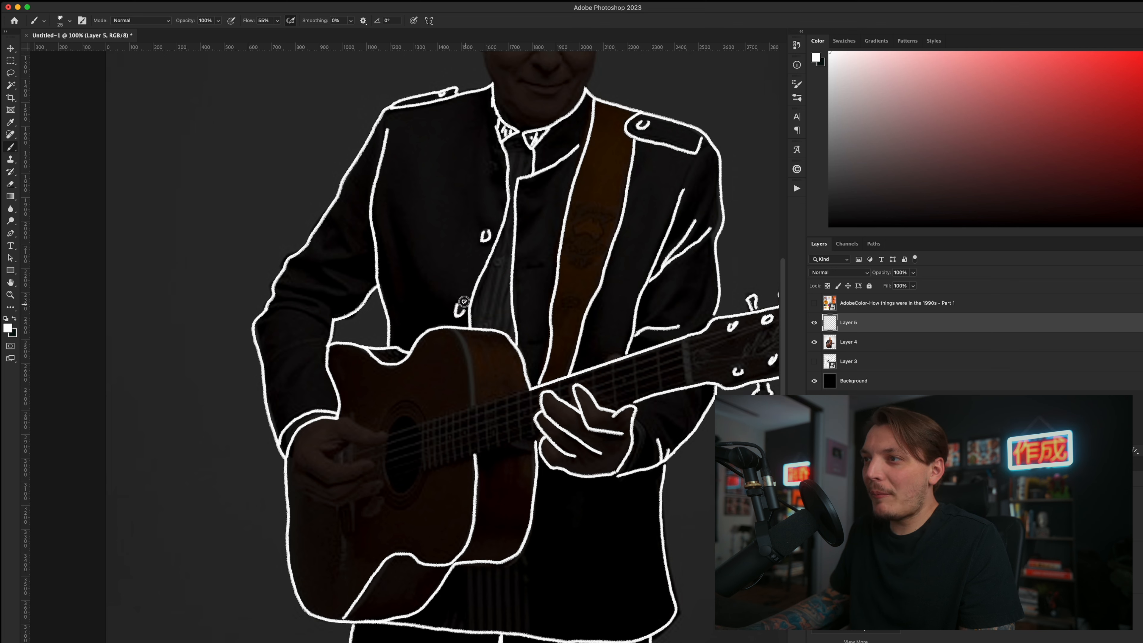
# Step: Trace the strumming hand, soundhole and guitar strings, and redraw the fretting hand over the strings
pyautogui.press('z')
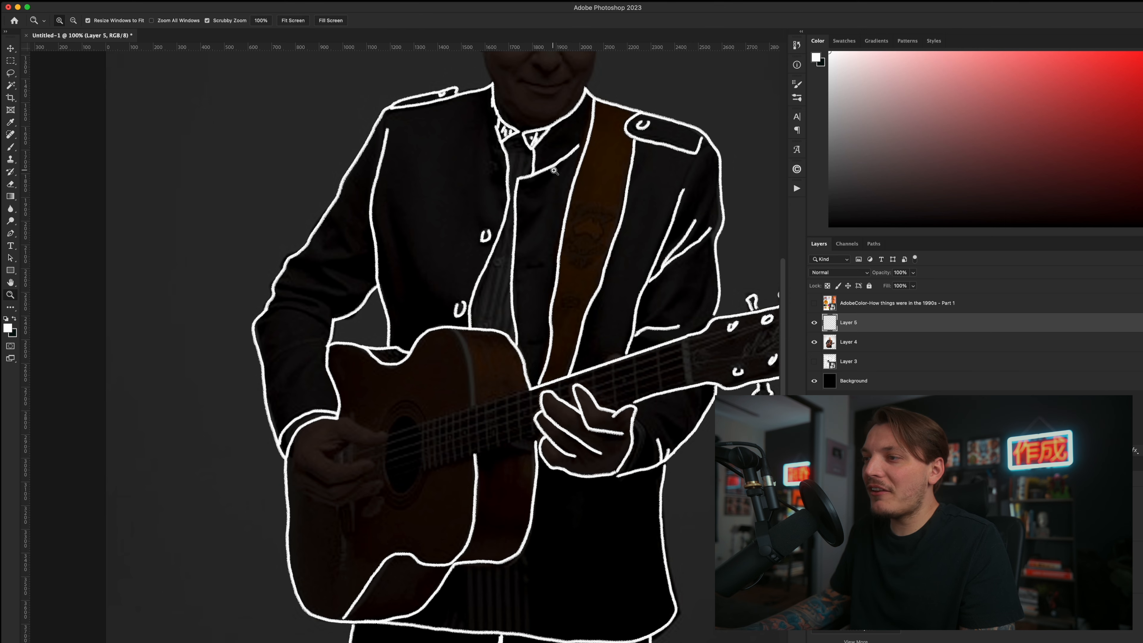
pyautogui.keyDown('alt'); pyautogui.click(557, 171); pyautogui.keyUp('alt')
pyautogui.keyDown('alt'); pyautogui.click(559, 170); pyautogui.keyUp('alt')
pyautogui.moveTo(567, 162); pyautogui.dragTo(558, 239)
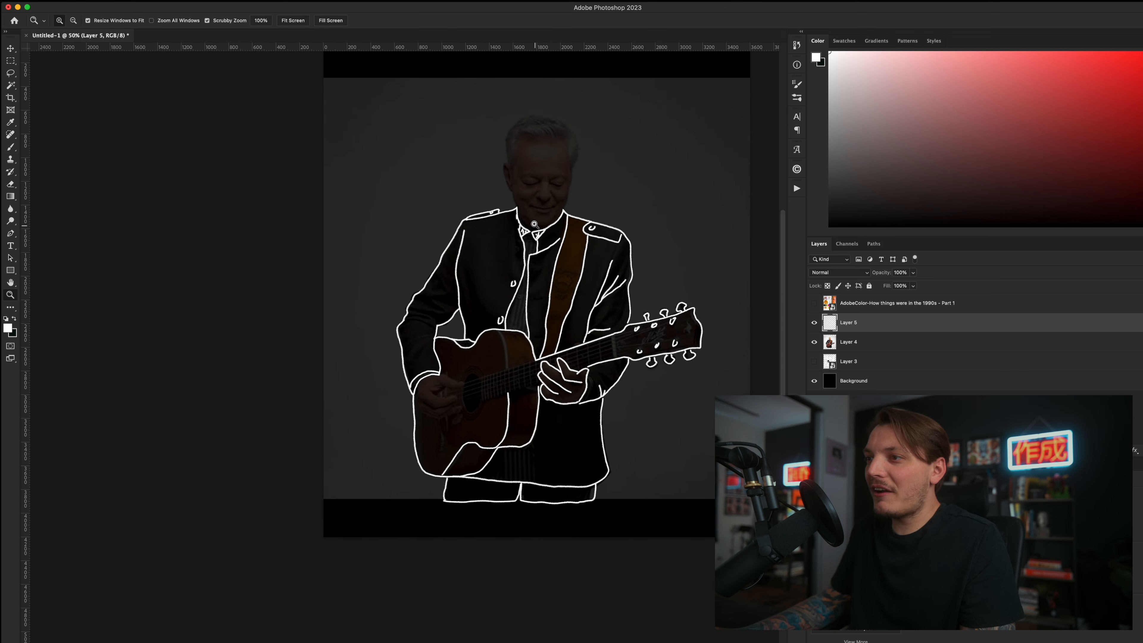
pyautogui.click(535, 223)
pyautogui.click(513, 400)
pyautogui.click(513, 400)
pyautogui.press('b')
pyautogui.scroll(-5, 459, 255)
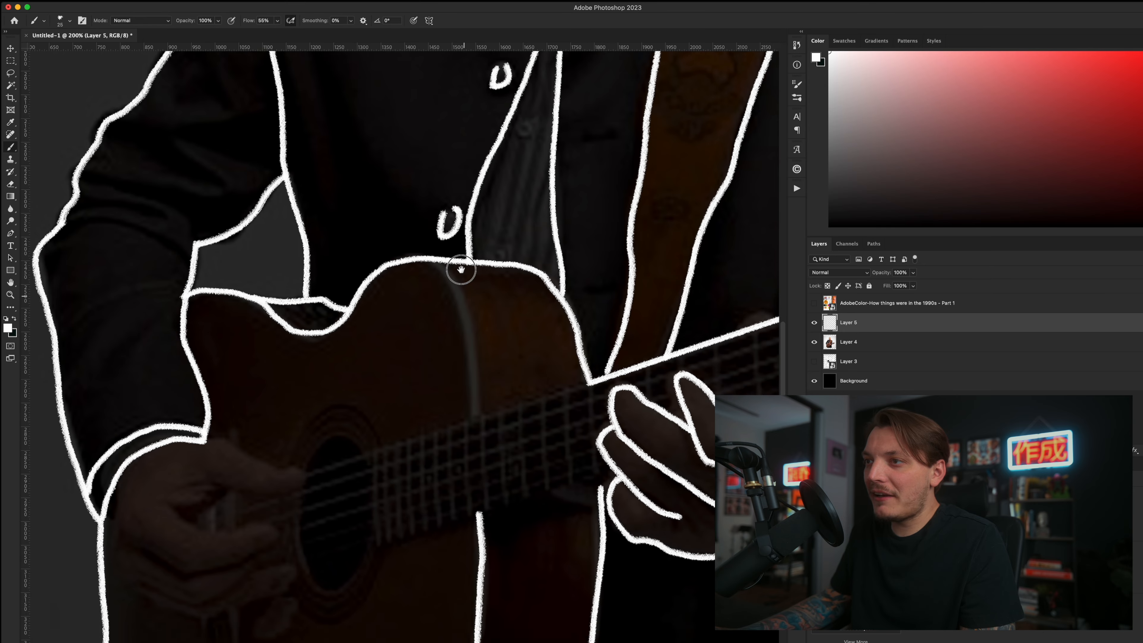
pyautogui.moveTo(429, 188)
pyautogui.mouseDown()
pyautogui.moveTo(460, 232)
pyautogui.moveTo(472, 340)
pyautogui.mouseUp()
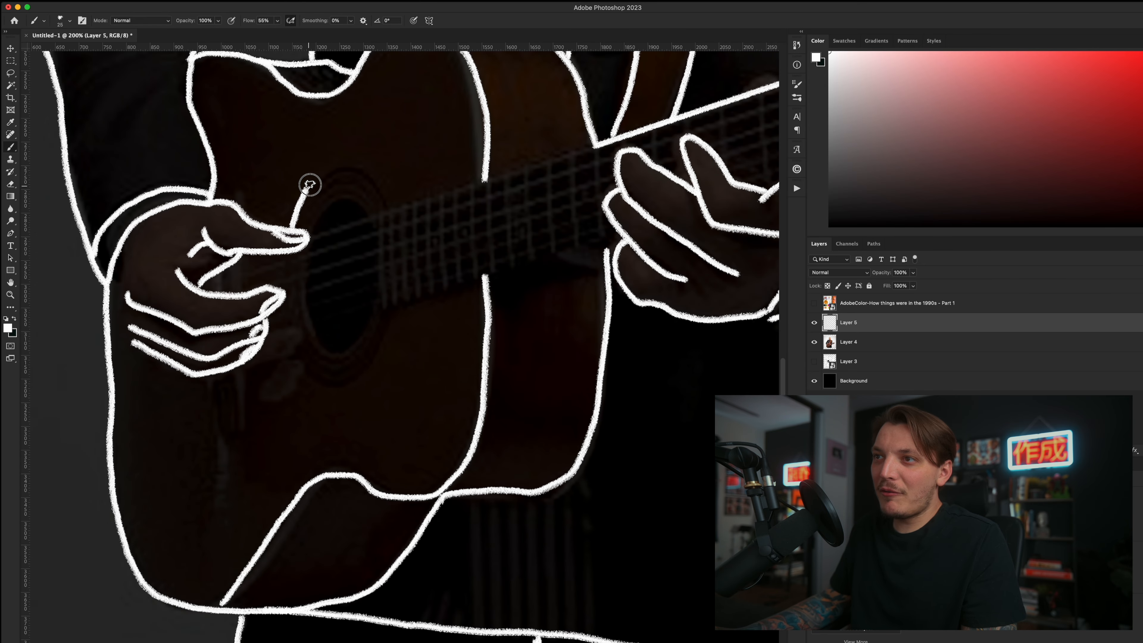
pyautogui.moveTo(310, 185)
pyautogui.mouseDown()
pyautogui.moveTo(332, 164)
pyautogui.moveTo(358, 166)
pyautogui.moveTo(389, 207)
pyautogui.mouseUp()
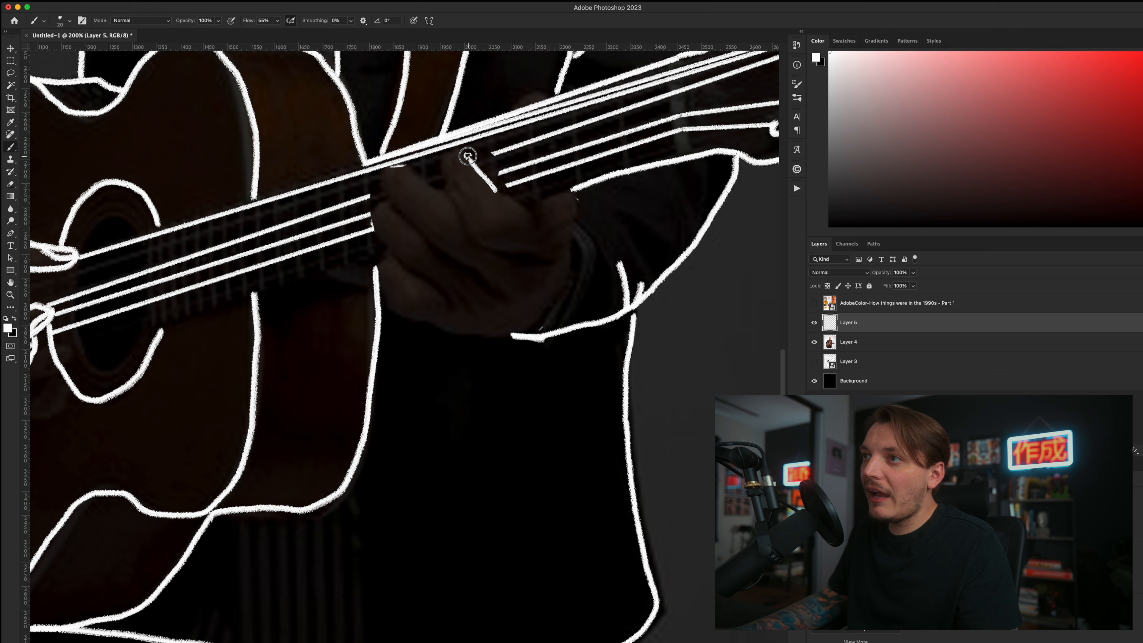
pyautogui.moveTo(472, 153)
pyautogui.mouseDown()
pyautogui.moveTo(450, 148)
pyautogui.moveTo(470, 232)
pyautogui.moveTo(556, 255)
pyautogui.mouseUp()
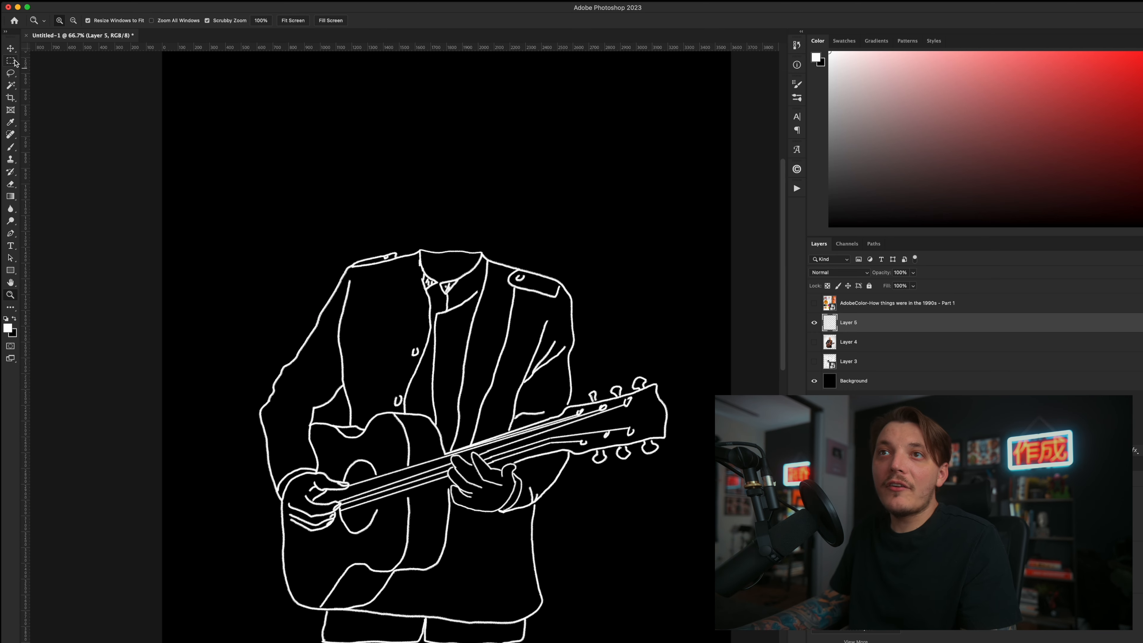
# Step: Move the guitarist line drawing up and slightly right on the canvas, and show the lettering layer together with it
pyautogui.click(814, 322)
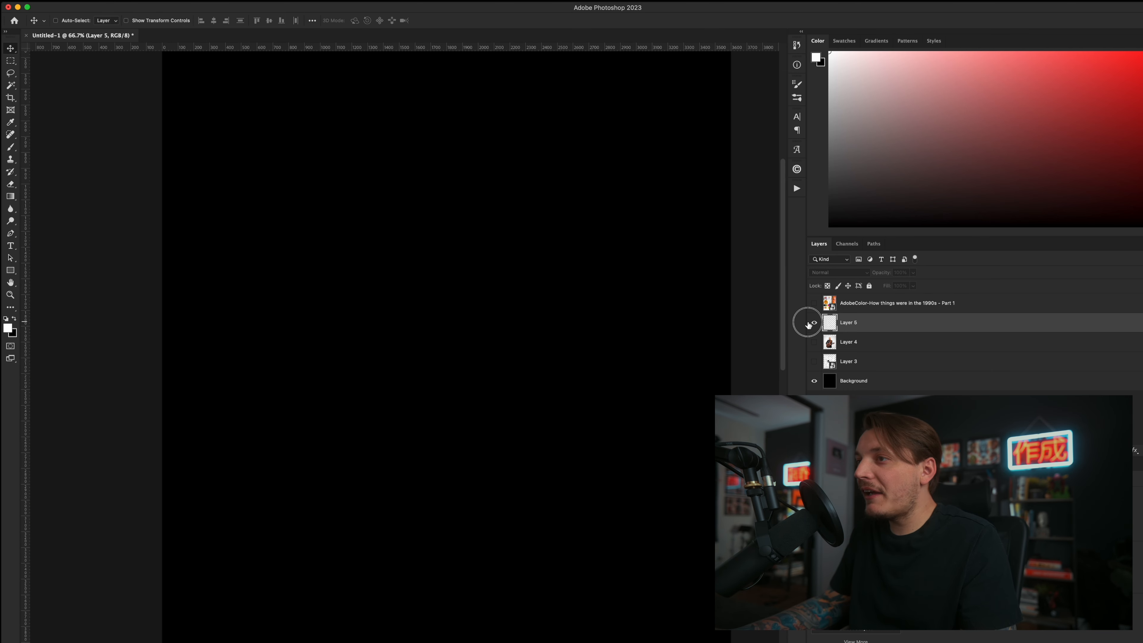
pyautogui.click(814, 323)
pyautogui.moveTo(482, 296); pyautogui.dragTo(477, 181)
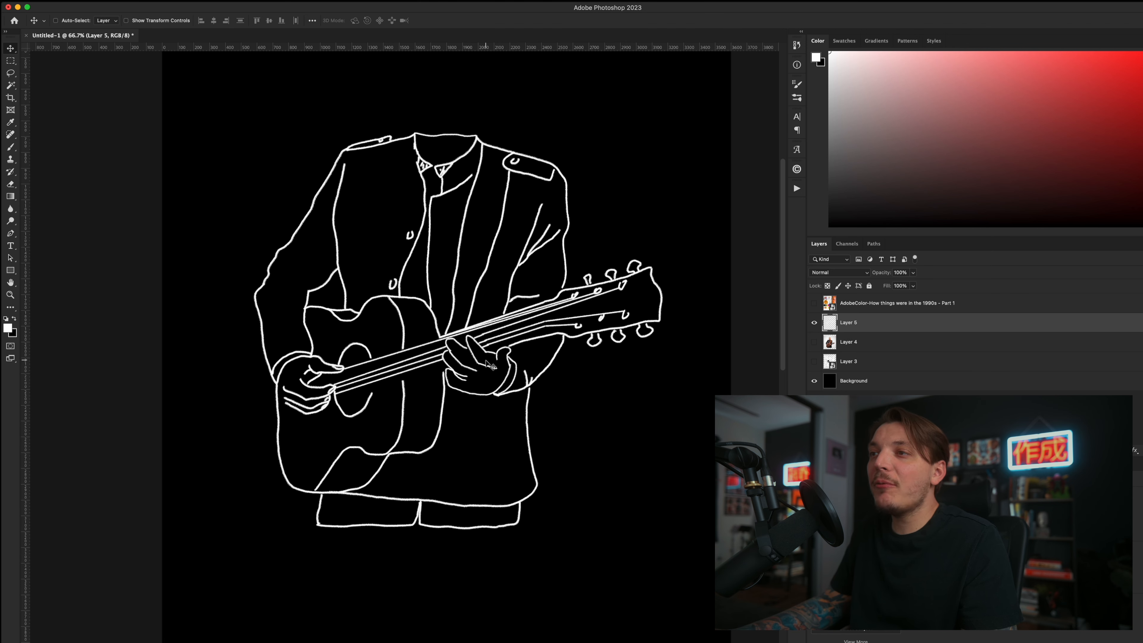
pyautogui.moveTo(492, 355); pyautogui.dragTo(503, 356)
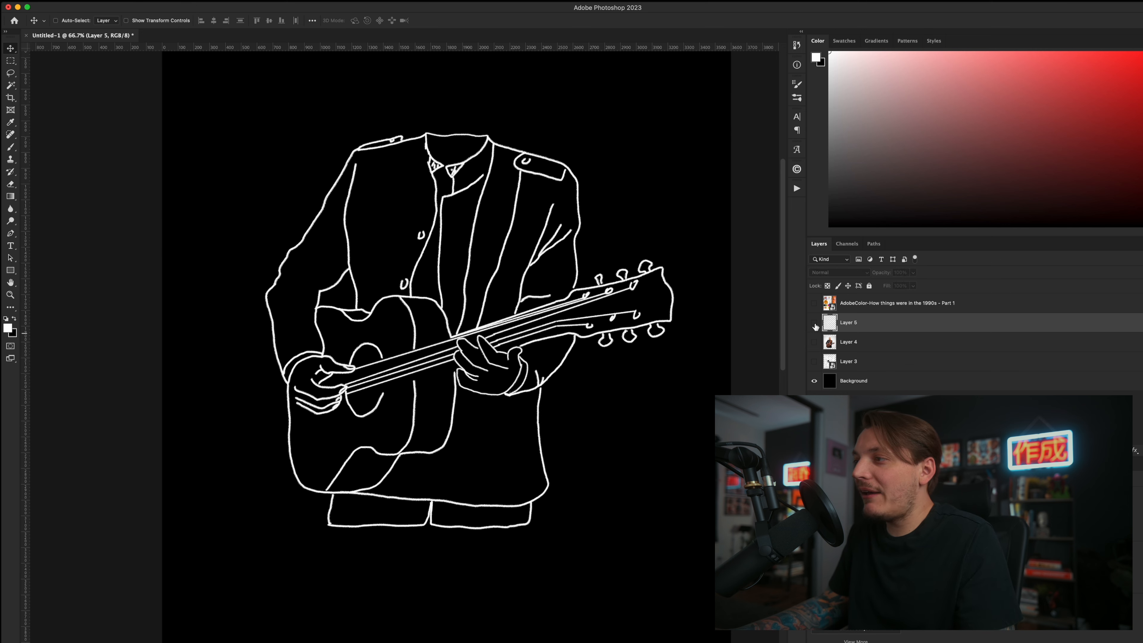
pyautogui.click(815, 323)
pyautogui.click(813, 362)
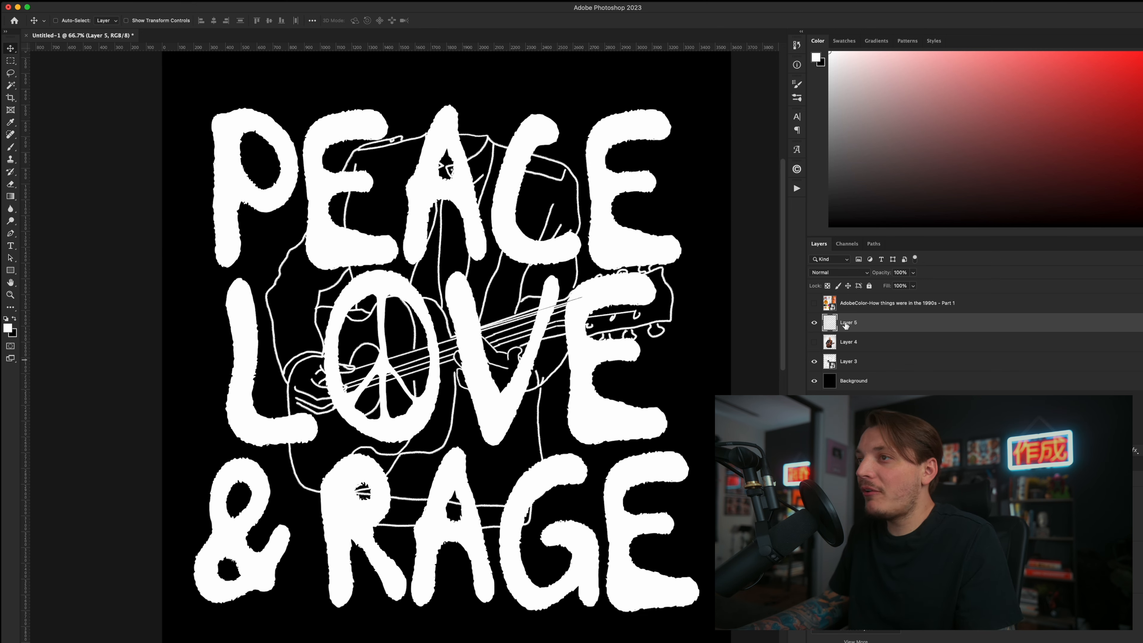
# Step: Move the guitarist line drawing down and scale it up behind the lettering
pyautogui.moveTo(581, 274); pyautogui.dragTo(581, 307)
pyautogui.press('super+t')
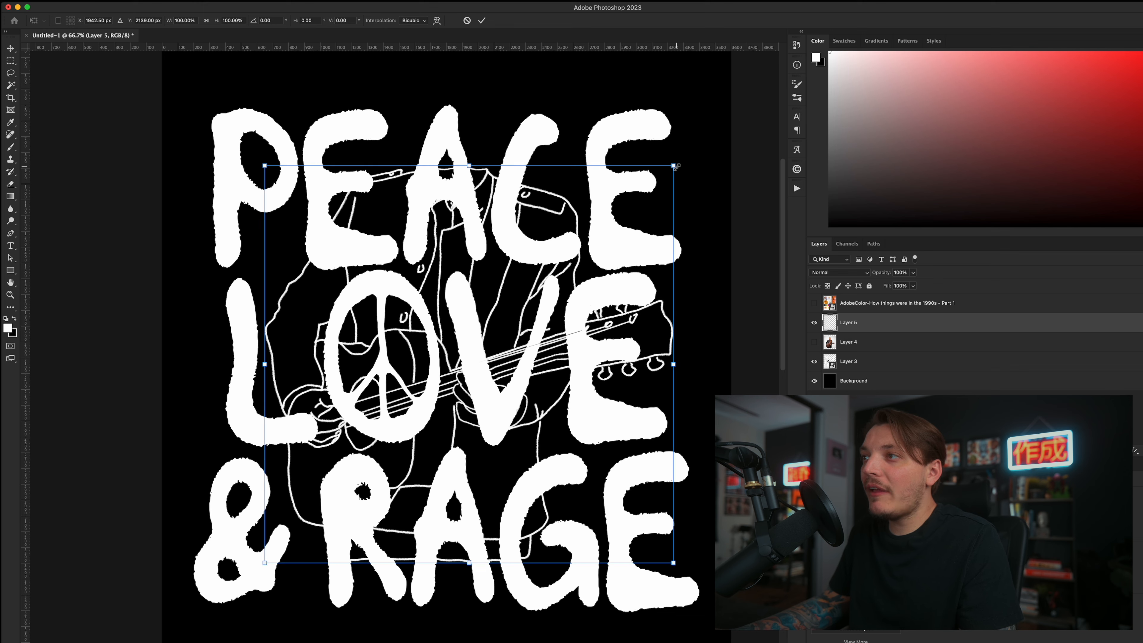
pyautogui.moveTo(676, 166)
pyautogui.mouseDown()
pyautogui.moveTo(710, 123)
pyautogui.moveTo(711, 133)
pyautogui.mouseUp()
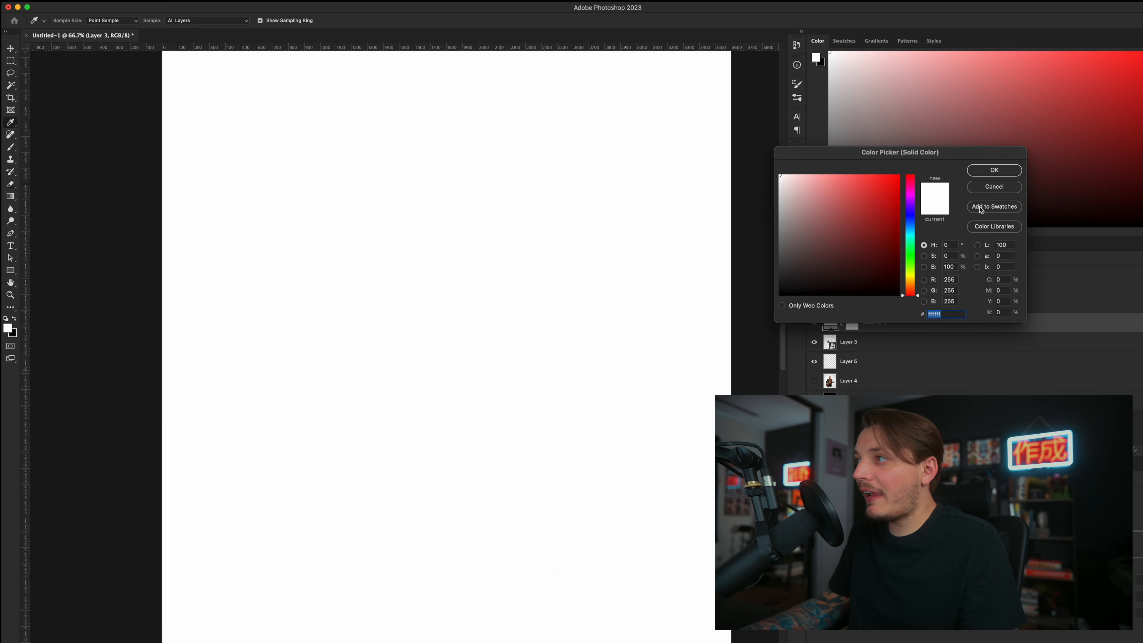
# Step: Give the lettering a red solid colour fill clipped to its layer and set the fill to Multiply
pyautogui.write('ff0000')
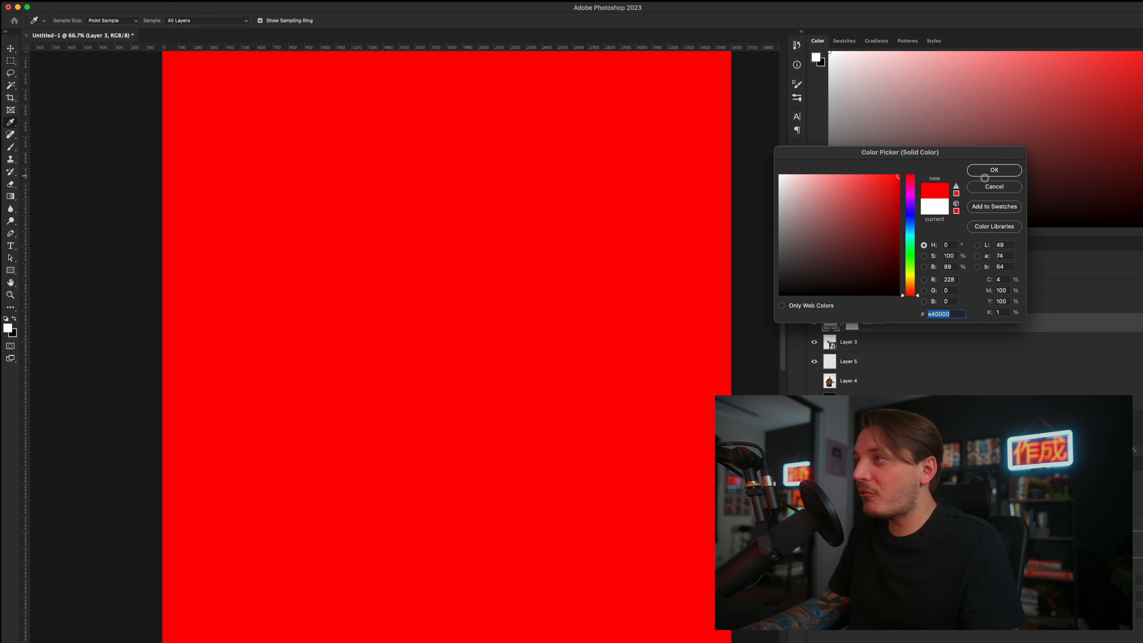
pyautogui.click(994, 169)
pyautogui.keyDown('alt'); pyautogui.click(868, 330); pyautogui.keyUp('alt')
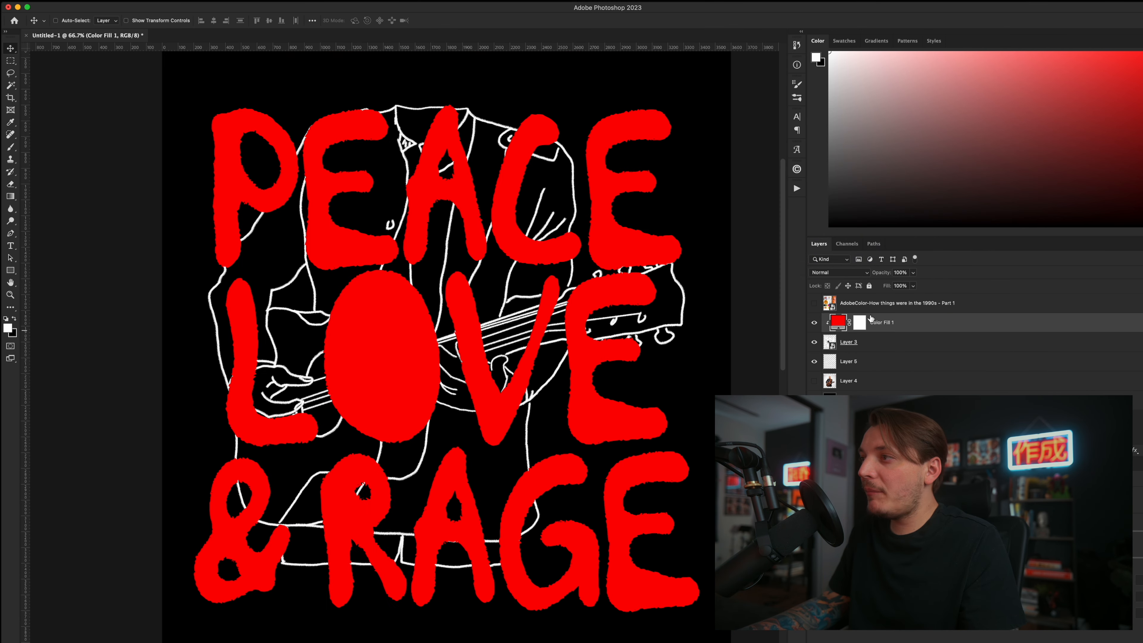
pyautogui.click(843, 273)
pyautogui.click(832, 305)
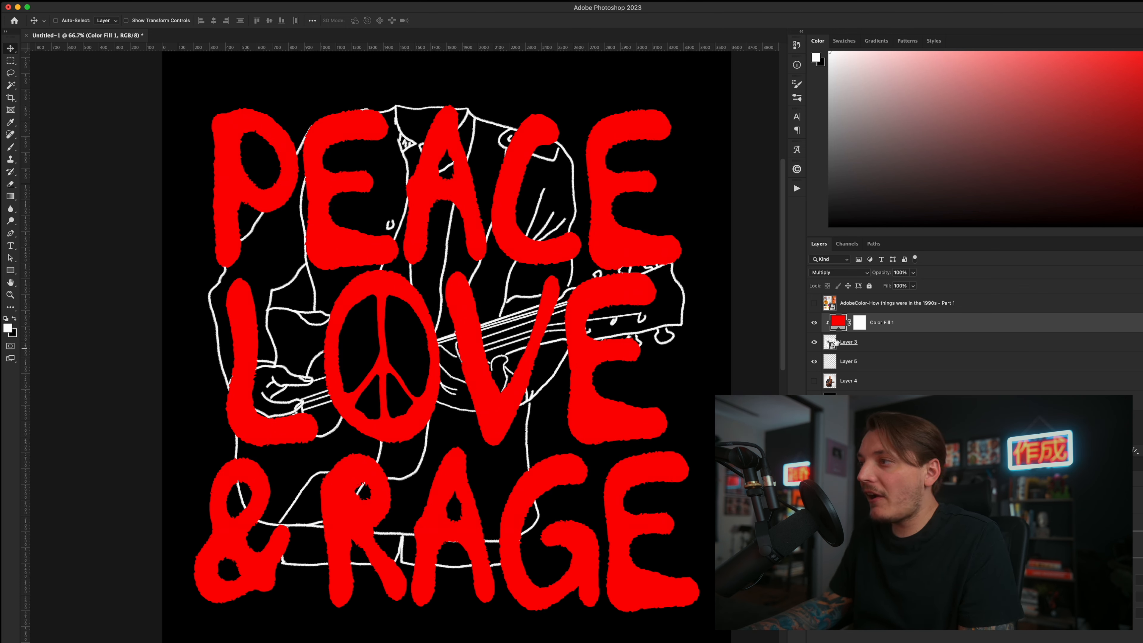
# Step: Recheck the lettering fill's red #fc0000 and show the 1990s colour palette layer for sampling
pyautogui.doubleClick(834, 324)
pyautogui.click(997, 171)
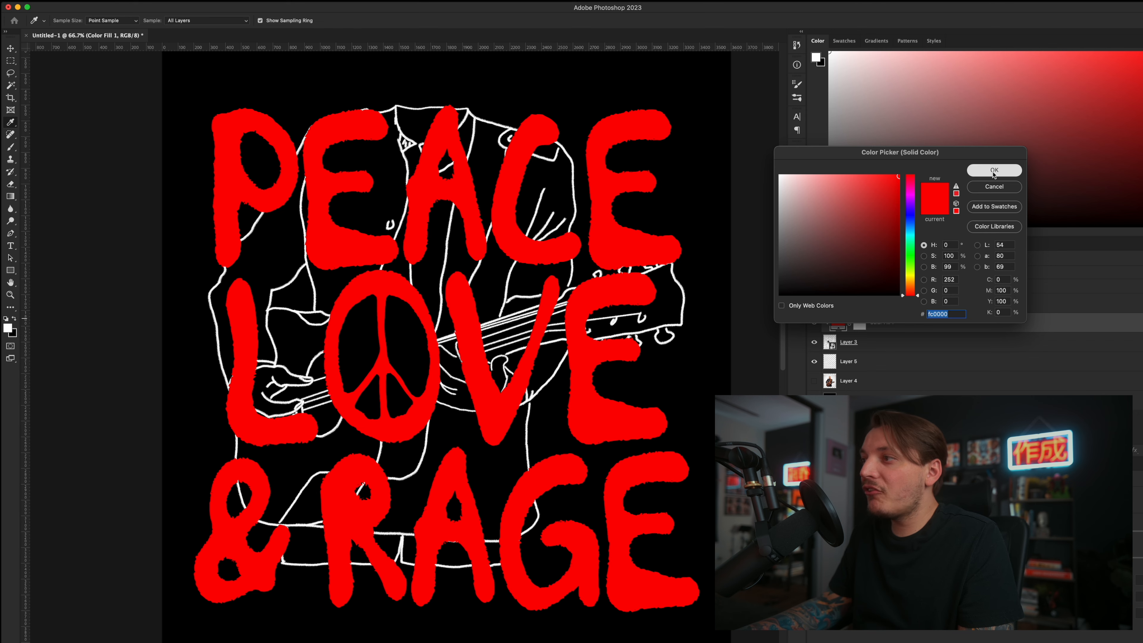
pyautogui.click(814, 303)
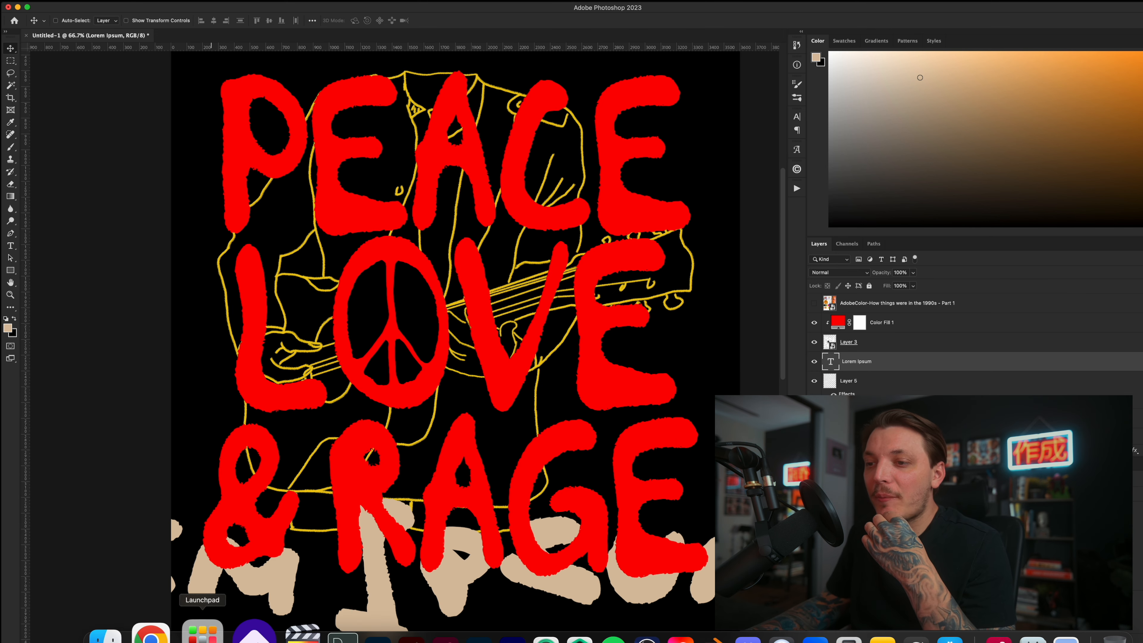
# Step: Browse the 90s & 80s fonts in the font manager, then set the placeholder text in New York Regular at 87 pt
pyautogui.click(245, 634)
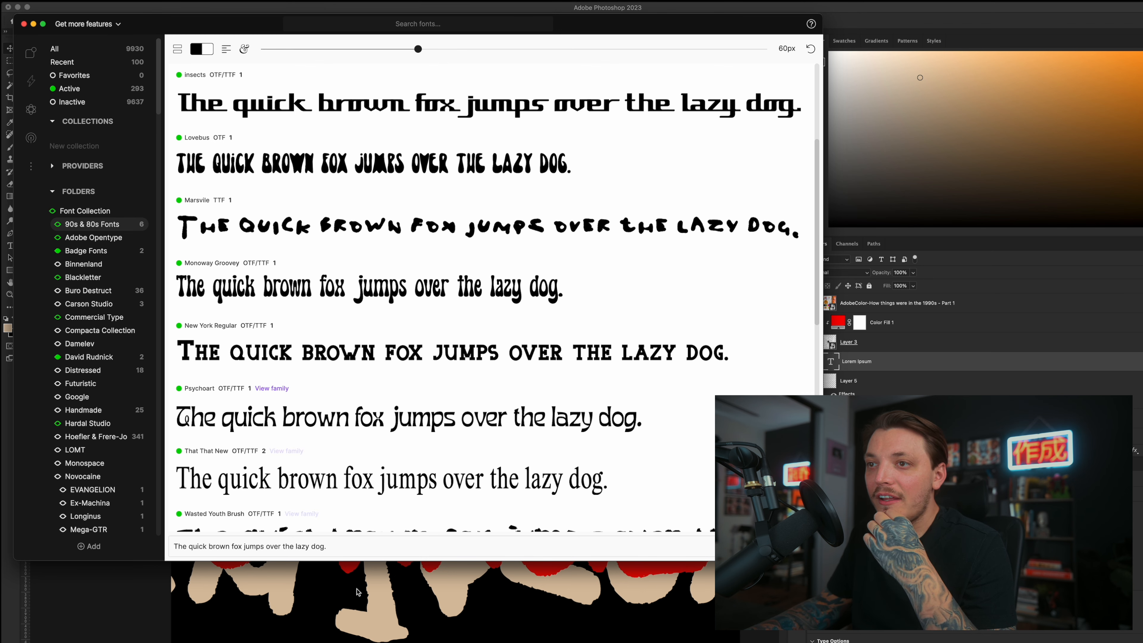
pyautogui.click(342, 598)
pyautogui.press('super+a')
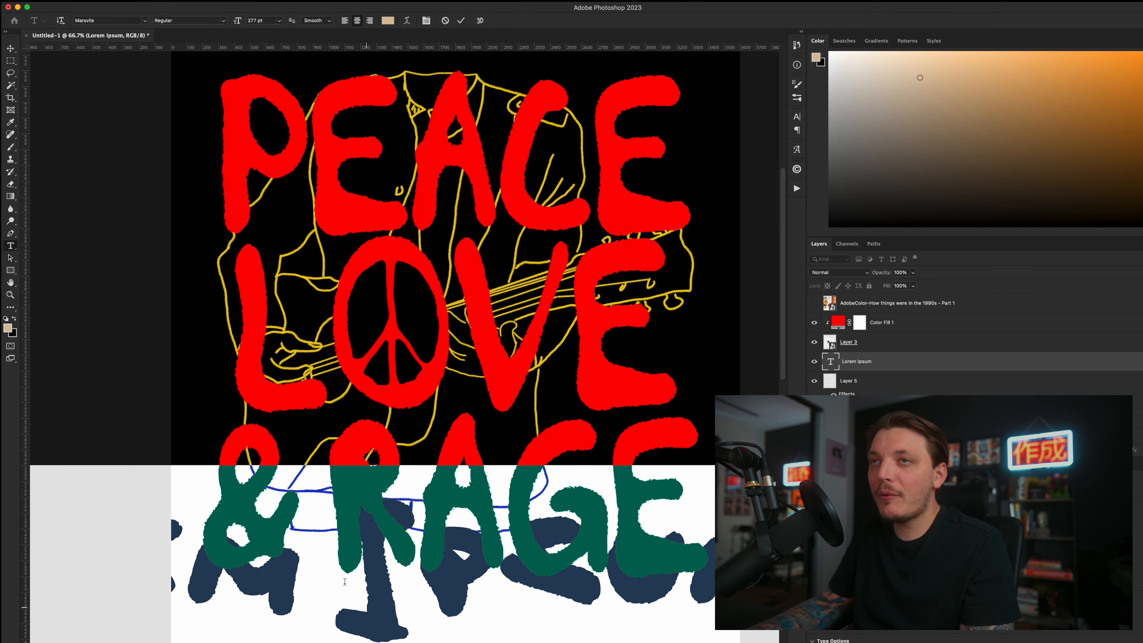
pyautogui.click(103, 20)
pyautogui.write('new york')
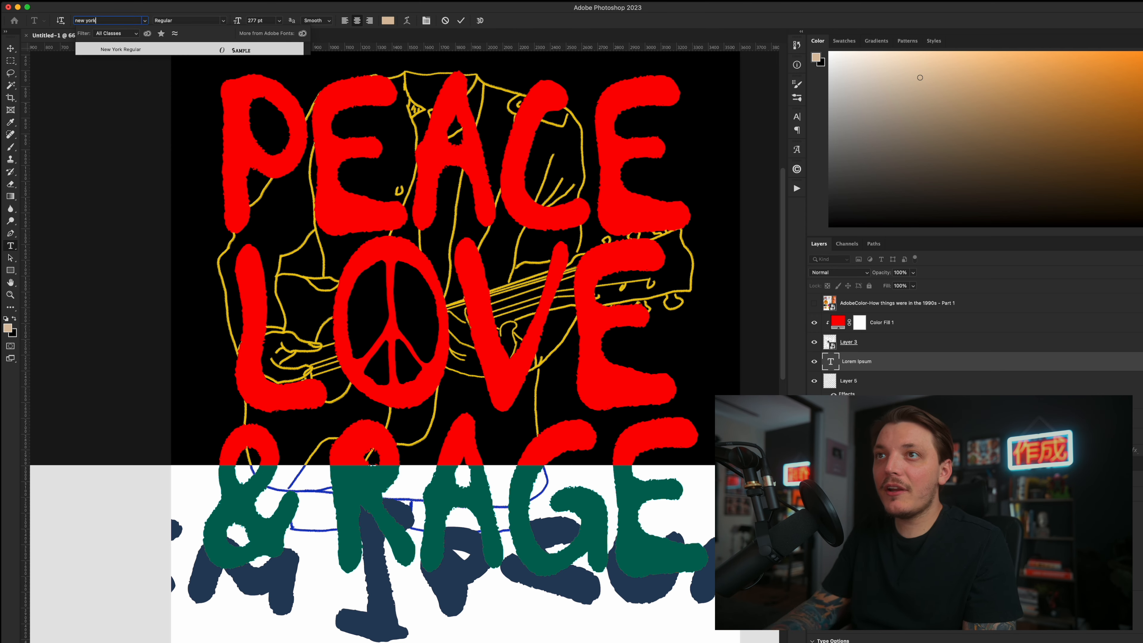
pyautogui.click(120, 49)
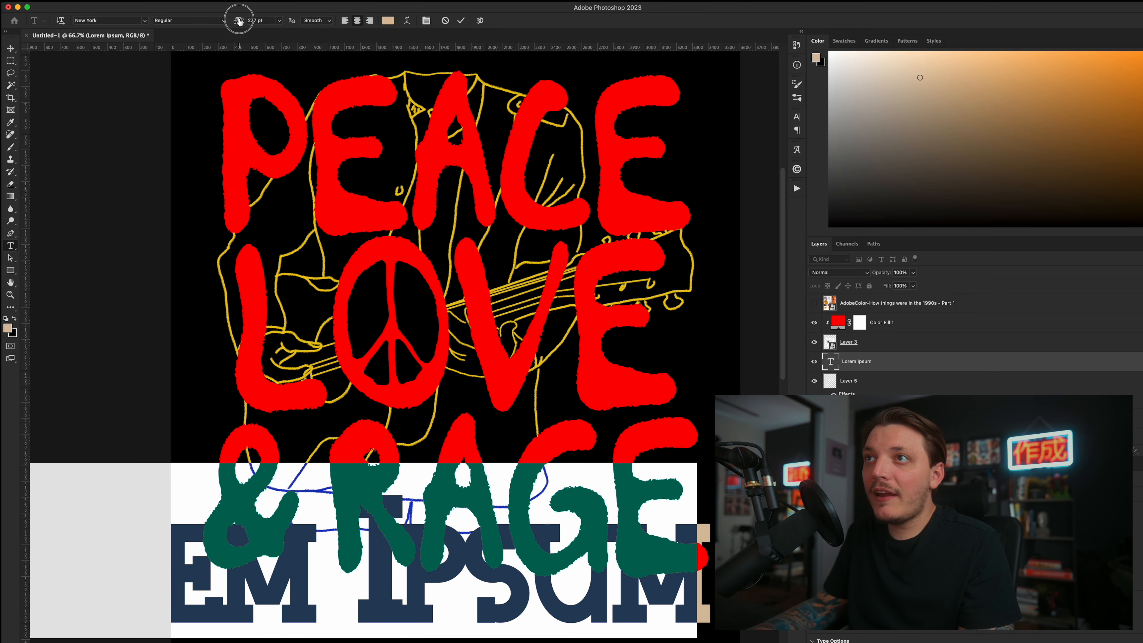
pyautogui.moveTo(237, 19); pyautogui.dragTo(3, 72)
pyautogui.click(11, 49)
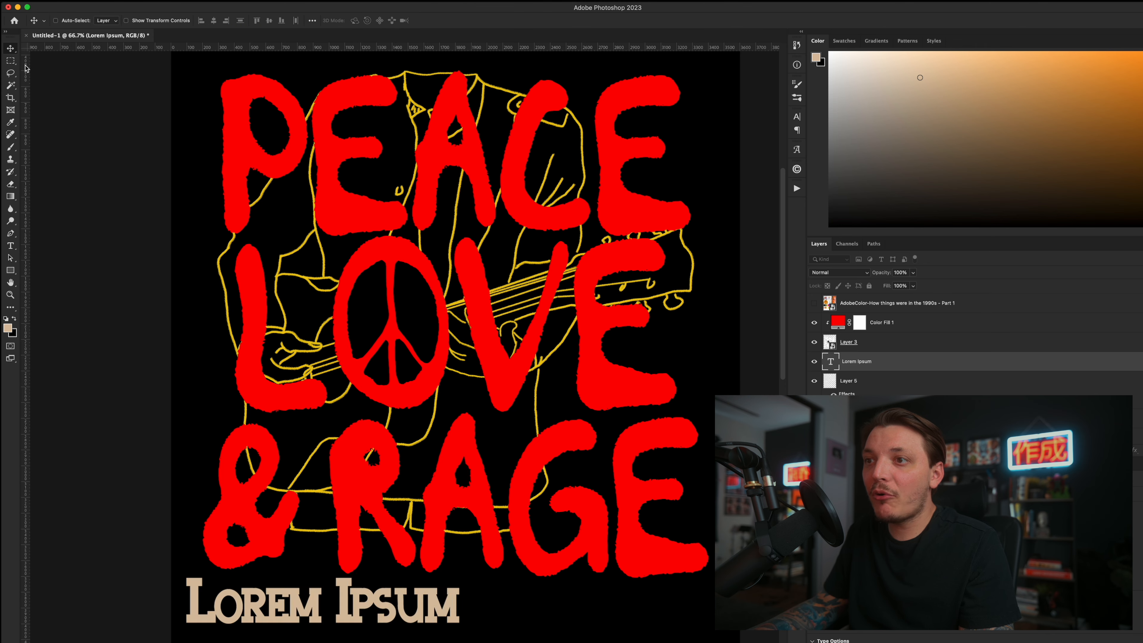
# Step: Move the placeholder text below the lettering and replace it with "ROME, NEW YORK"
pyautogui.moveTo(299, 334); pyautogui.dragTo(405, 334)
pyautogui.press('super+plus')
pyautogui.moveTo(412, 455); pyautogui.dragTo(394, 232)
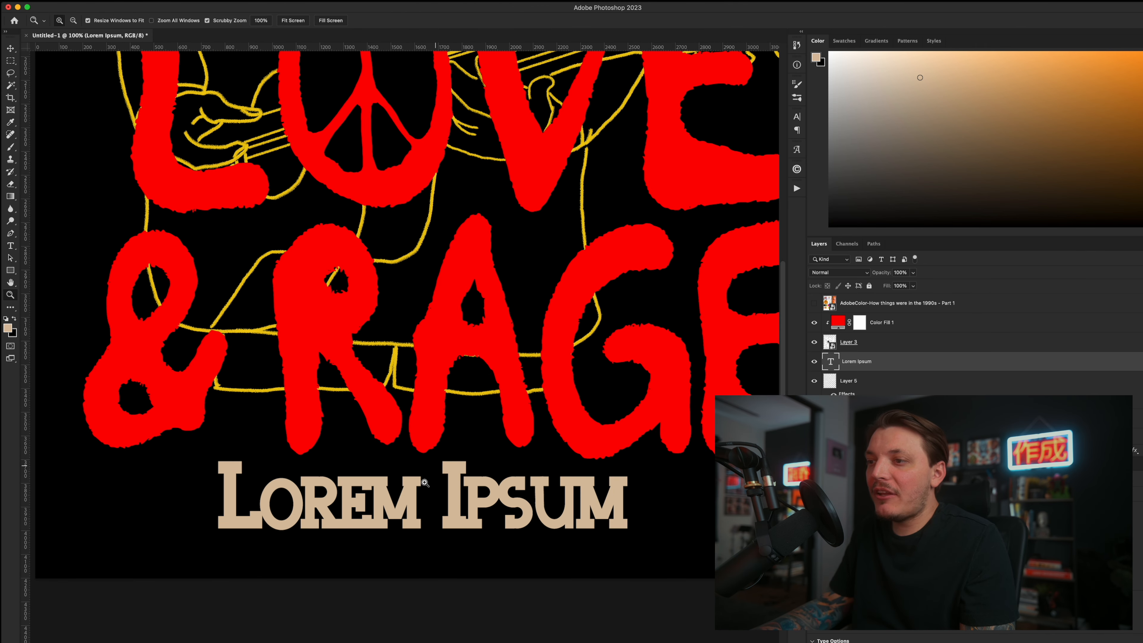
pyautogui.press('t')
pyautogui.tripleClick(410, 495)
pyautogui.write('RO')
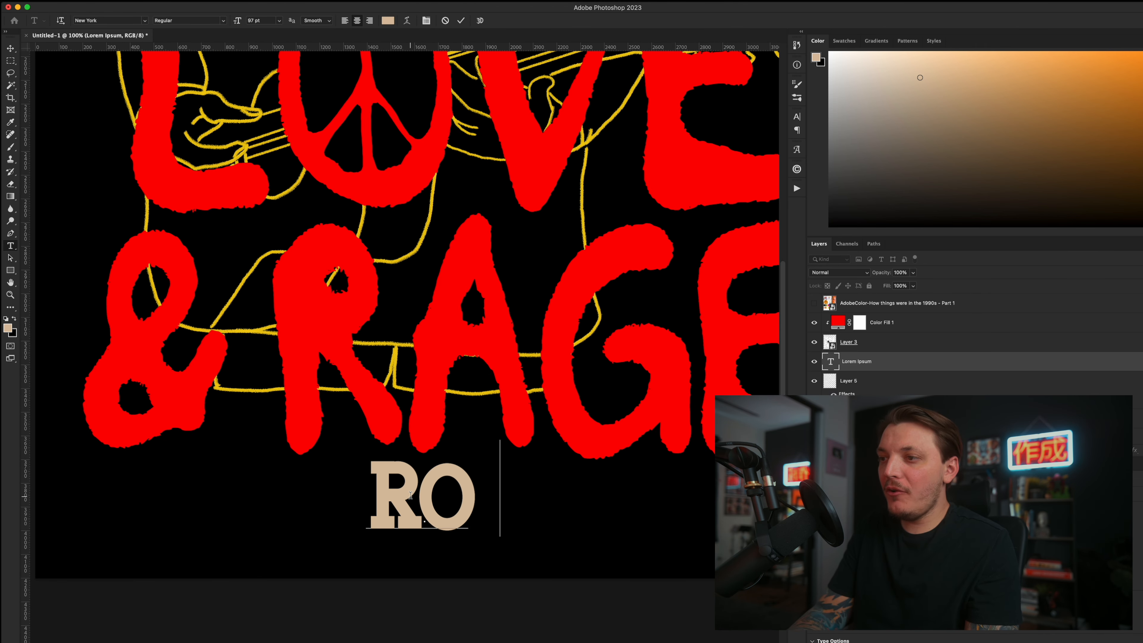
pyautogui.write('ME, NEW YORK')
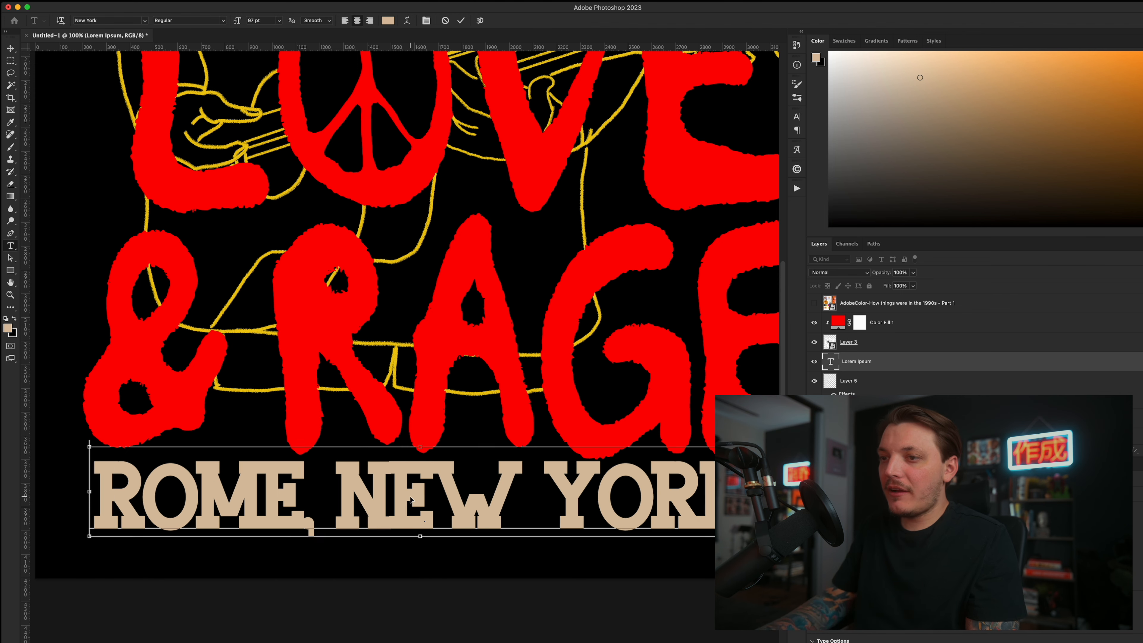
# Step: Reduce "ROME, NEW YORK" to 57 pt with wider letter spacing and centre it horizontally on the canvas
pyautogui.press('super+a')
pyautogui.press('super+a')
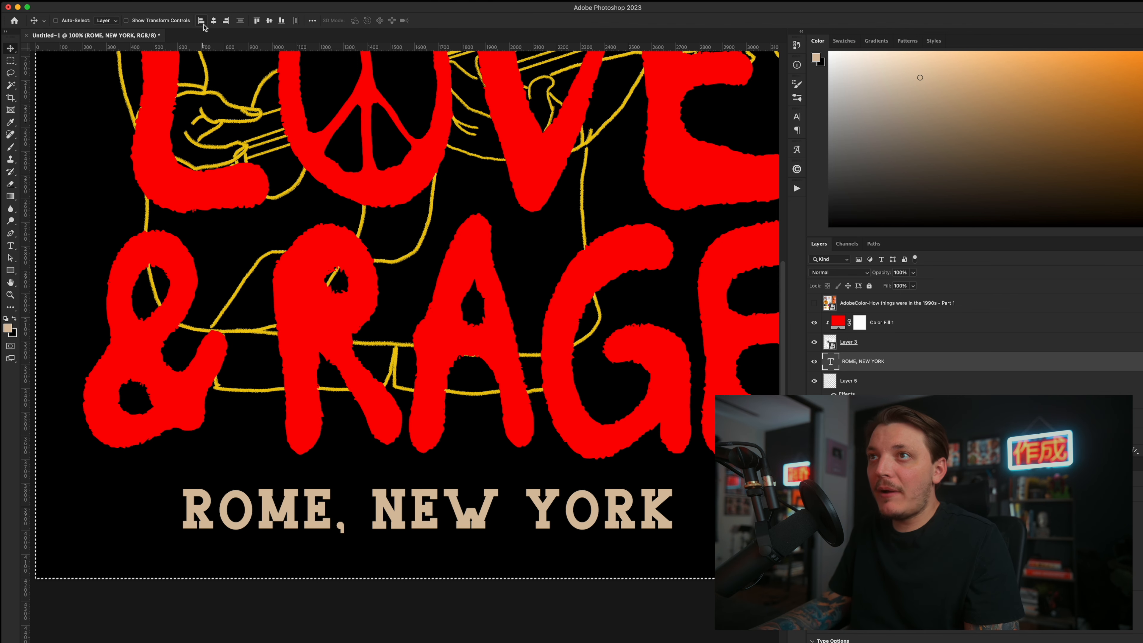
pyautogui.click(213, 20)
pyautogui.press('super+d')
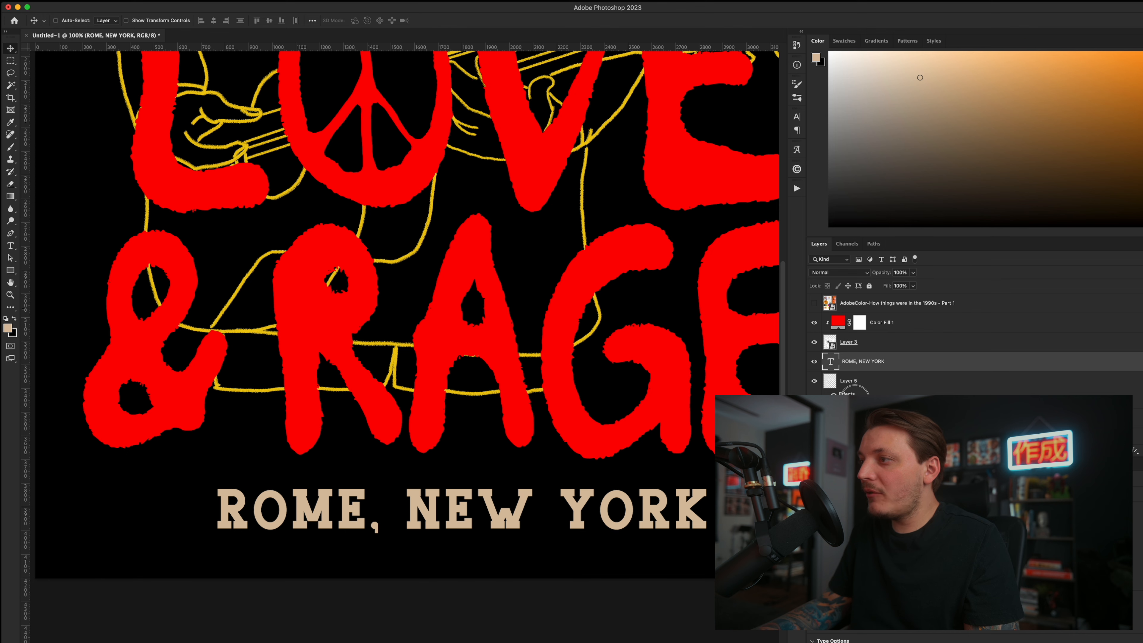
# Step: Copy the line drawing's yellow Color Overlay to the "ROME, NEW YORK" text
pyautogui.moveTo(854, 392); pyautogui.dragTo(855, 363)
pyautogui.press('z')
pyautogui.keyDown('alt'); pyautogui.click(508, 355); pyautogui.keyUp('alt')
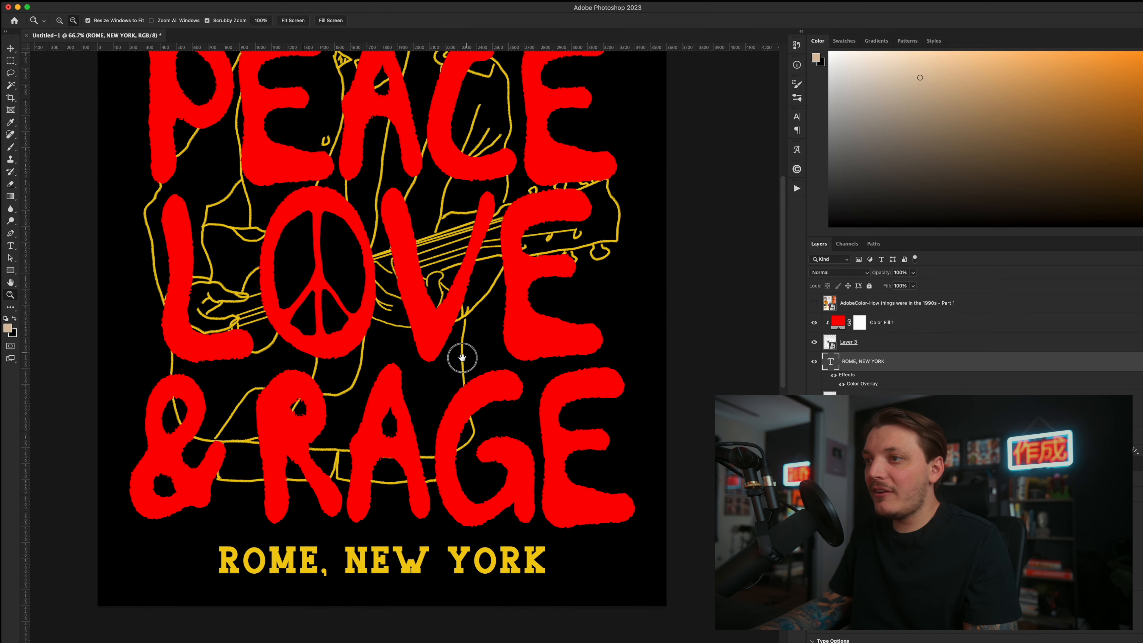
pyautogui.moveTo(462, 358); pyautogui.dragTo(452, 370)
pyautogui.click(10, 48)
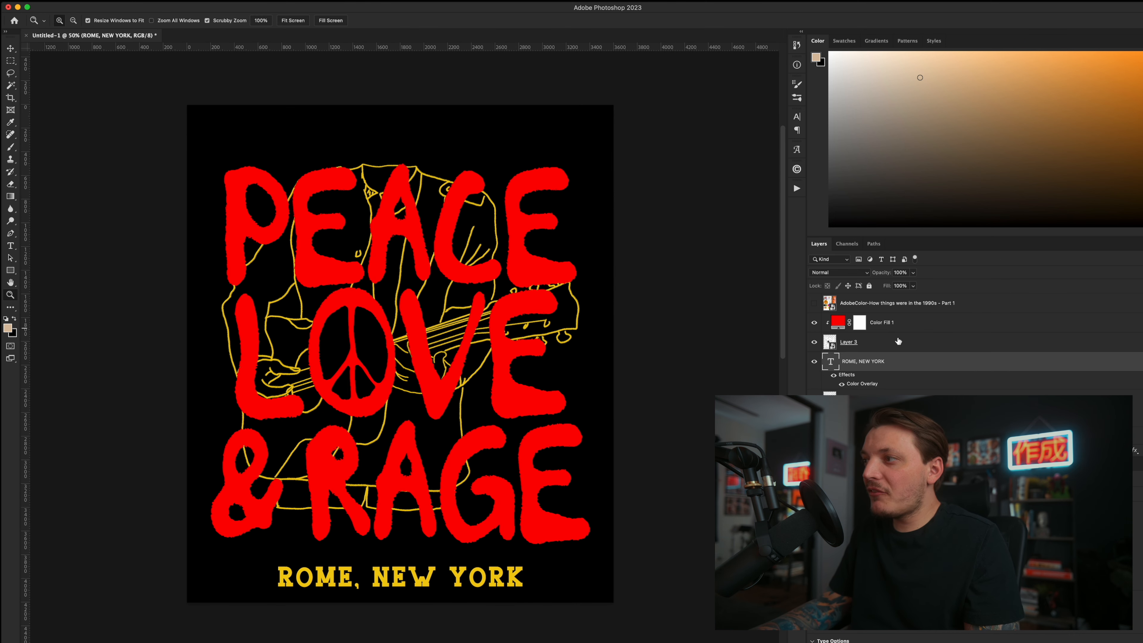
# Step: Select the artwork layers together, and add a "WOODSTOCK 99" text line above the PEACE lettering
pyautogui.click(900, 302)
pyautogui.scroll(-1, 900, 315)
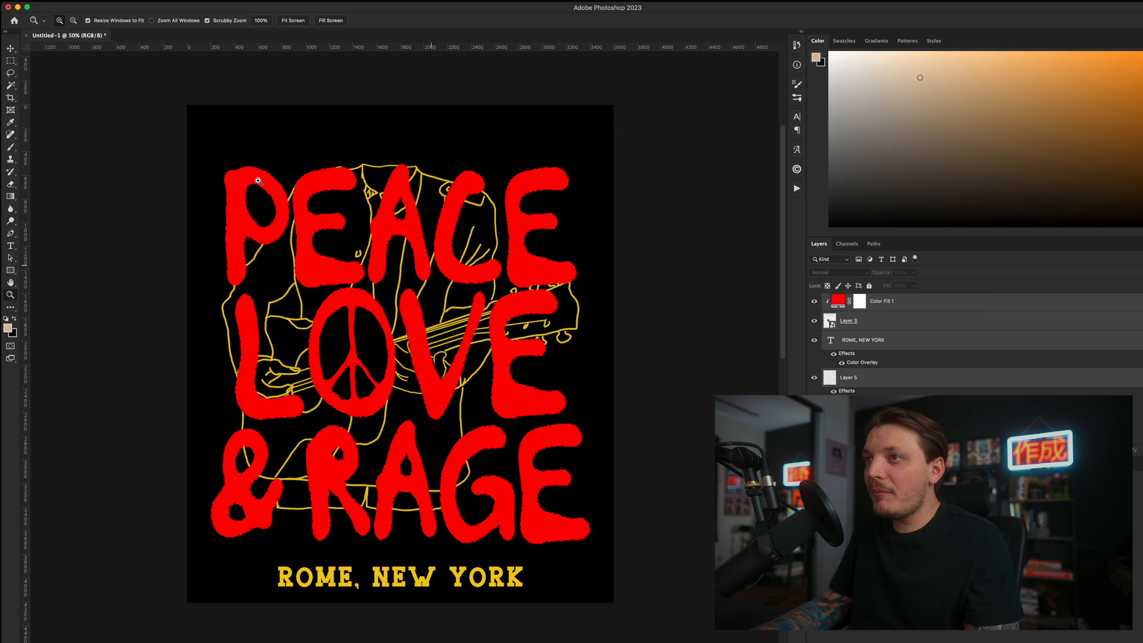
pyautogui.press('t')
pyautogui.click(291, 128)
pyautogui.write('WOODSTOCK 99')
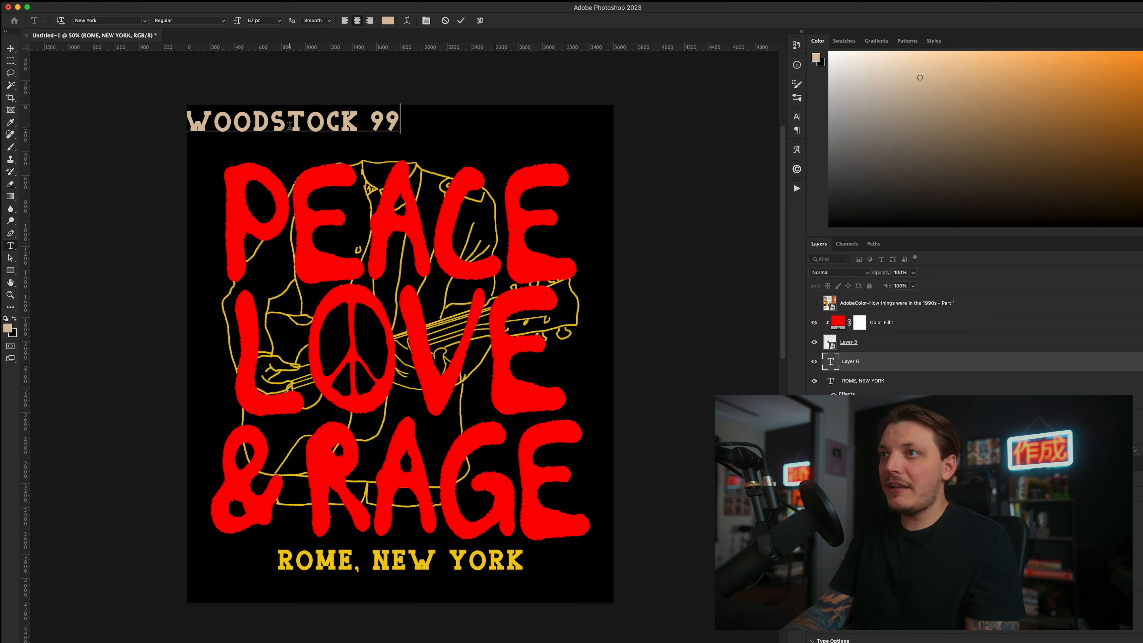
# Step: Tighten the letter spacing of the "WOODSTOCK 99" text
pyautogui.press('super+a')
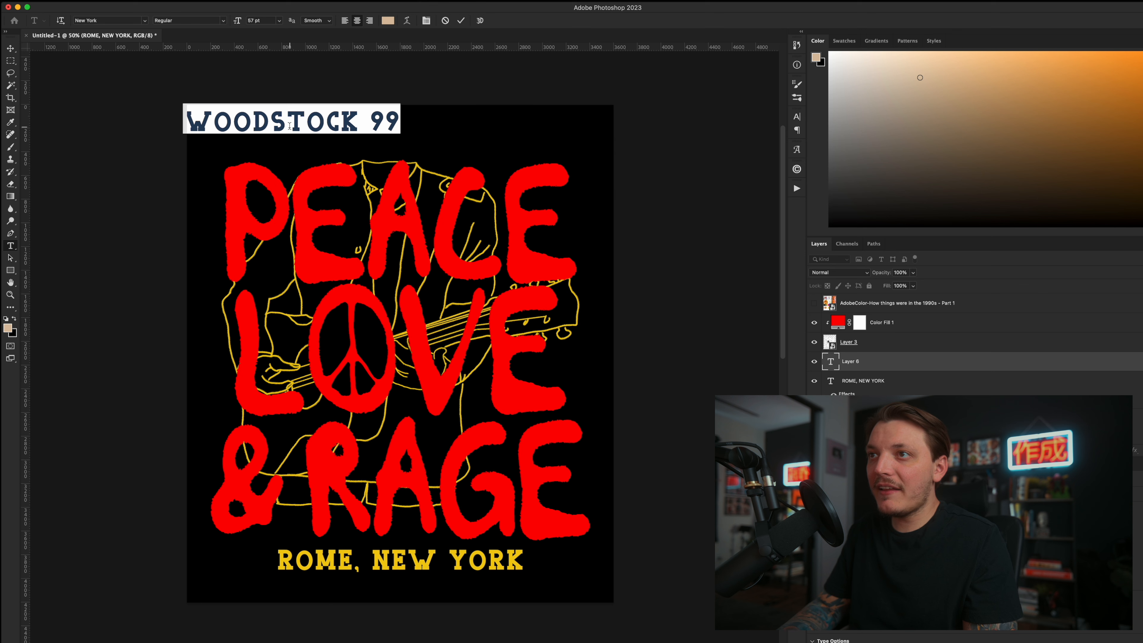
pyautogui.hotkey('alt', 'Left')
pyautogui.hotkey('alt', 'Left')
pyautogui.hotkey('alt', 'Left')
pyautogui.hotkey('alt', 'Left')
pyautogui.hotkey('alt', 'Left')
pyautogui.press('Left')
pyautogui.hotkey('alt', 'Left')
pyautogui.hotkey('alt', 'Left')
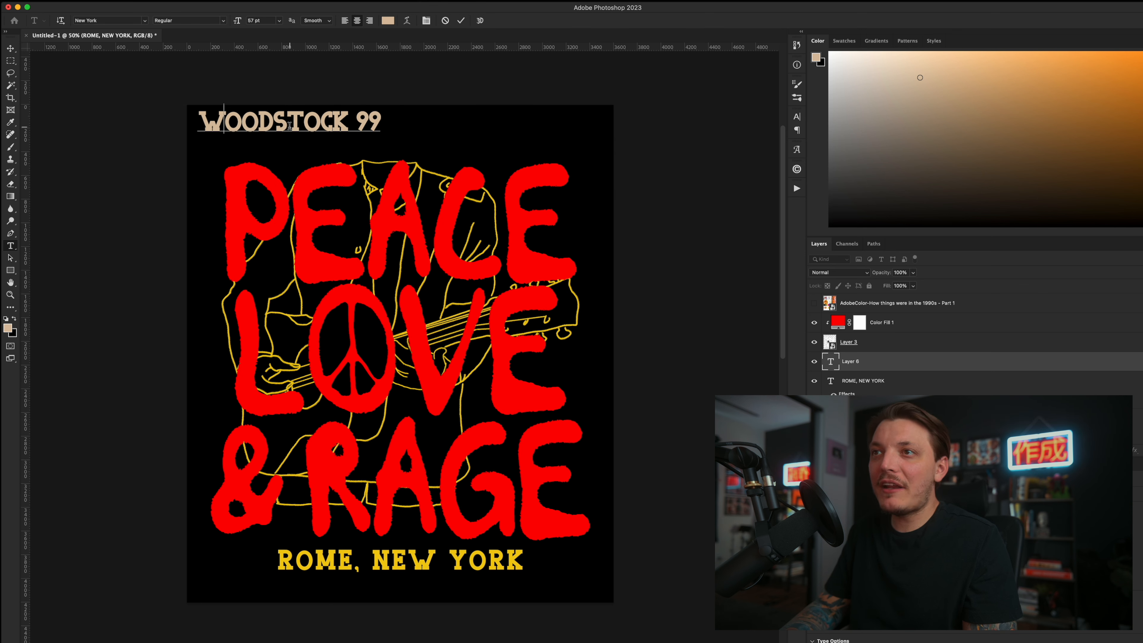
pyautogui.click(11, 49)
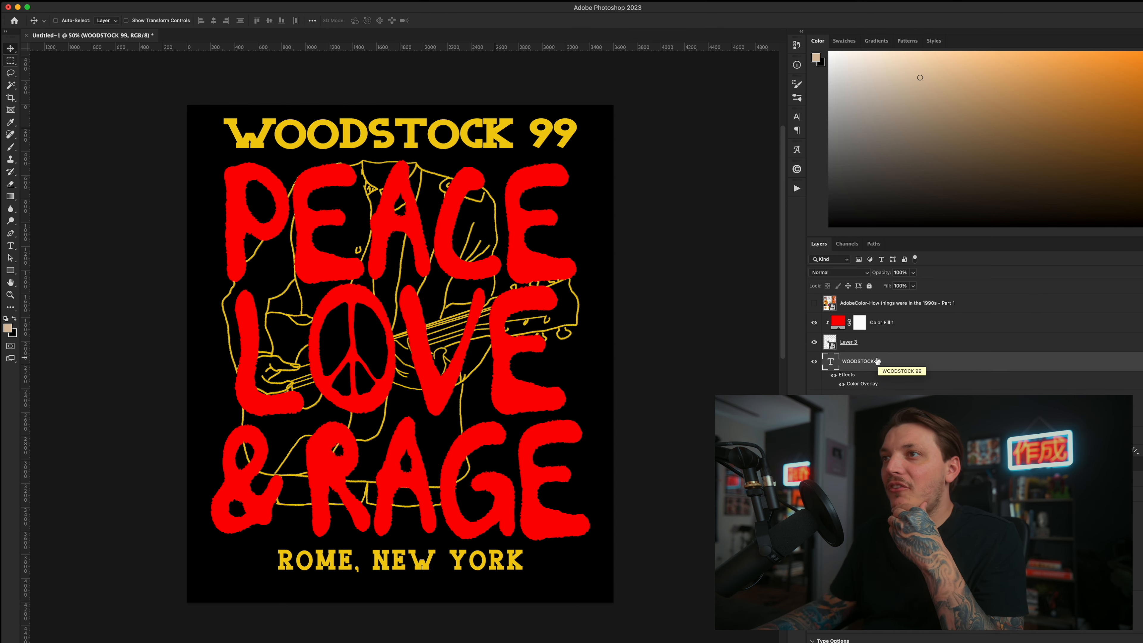
# Step: Move "WOODSTOCK 99" below the "& RAGE" line and centre it horizontally on the canvas
pyautogui.doubleClick(400, 144)
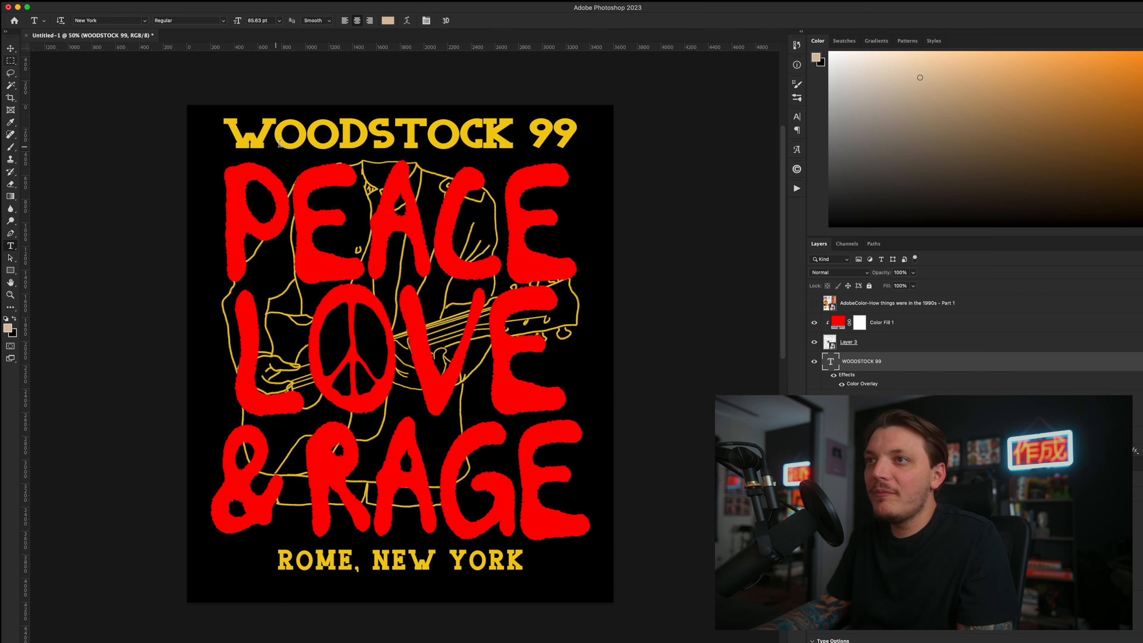
pyautogui.moveTo(411, 233); pyautogui.dragTo(454, 605)
pyautogui.hotkey('ctrl', 'a')
pyautogui.click(214, 21)
pyautogui.press('super+d')
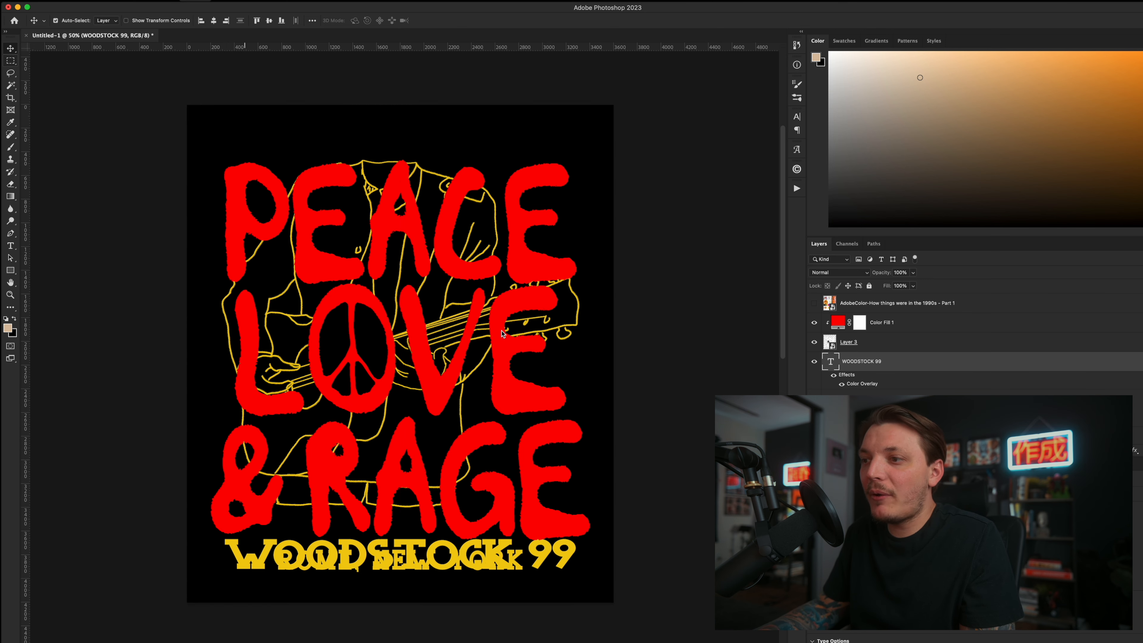
# Step: Duplicate the "WOODSTOCK 99" layer beneath itself as an offset shadow and set its Color Overlay to the lettering's red
pyautogui.scroll(-3, 541, 324)
pyautogui.moveTo(902, 341); pyautogui.dragTo(872, 393)
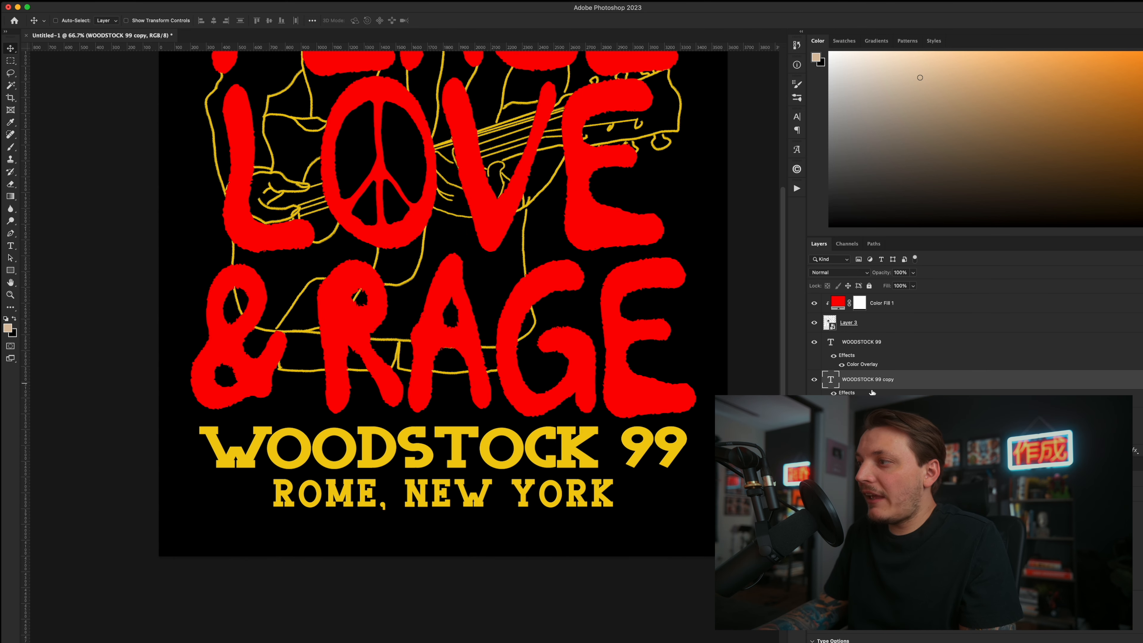
pyautogui.doubleClick(855, 392)
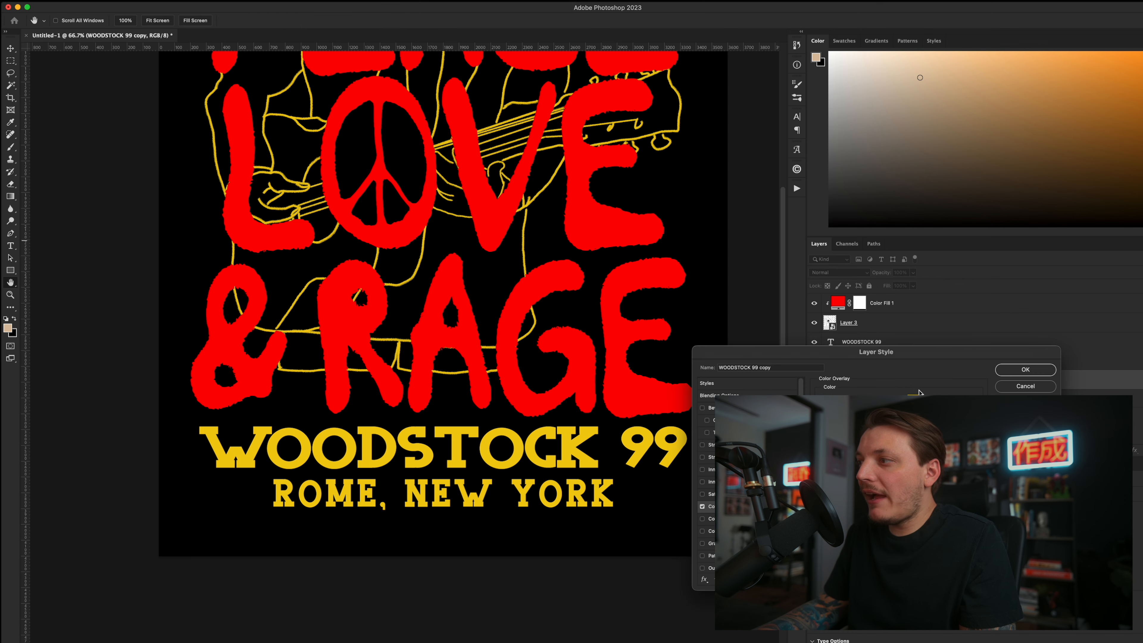
pyautogui.click(918, 394)
pyautogui.click(544, 272)
pyautogui.press('Return')
pyautogui.press('Return')
# Step: Duplicate "ROME, NEW YORK" beneath itself as an offset shadow with a red Color Overlay sampled from the lettering
pyautogui.press('z')
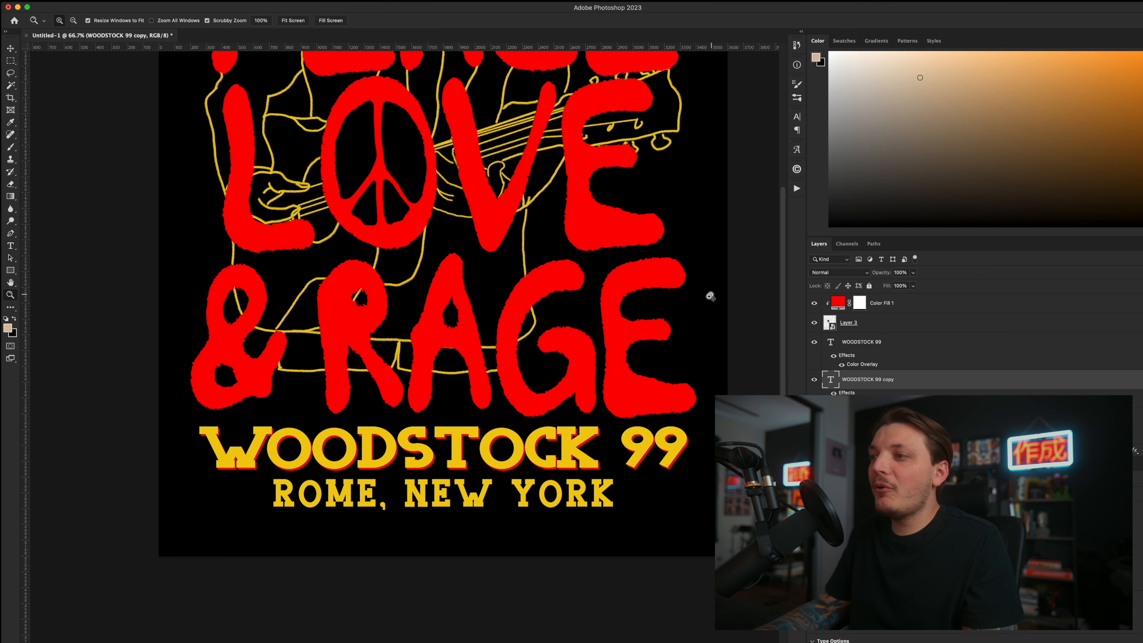
pyautogui.keyDown('alt'); pyautogui.click(576, 299); pyautogui.keyUp('alt')
pyautogui.click(455, 331)
pyautogui.moveTo(455, 331); pyautogui.dragTo(436, 256)
pyautogui.scroll(-3, 884, 383)
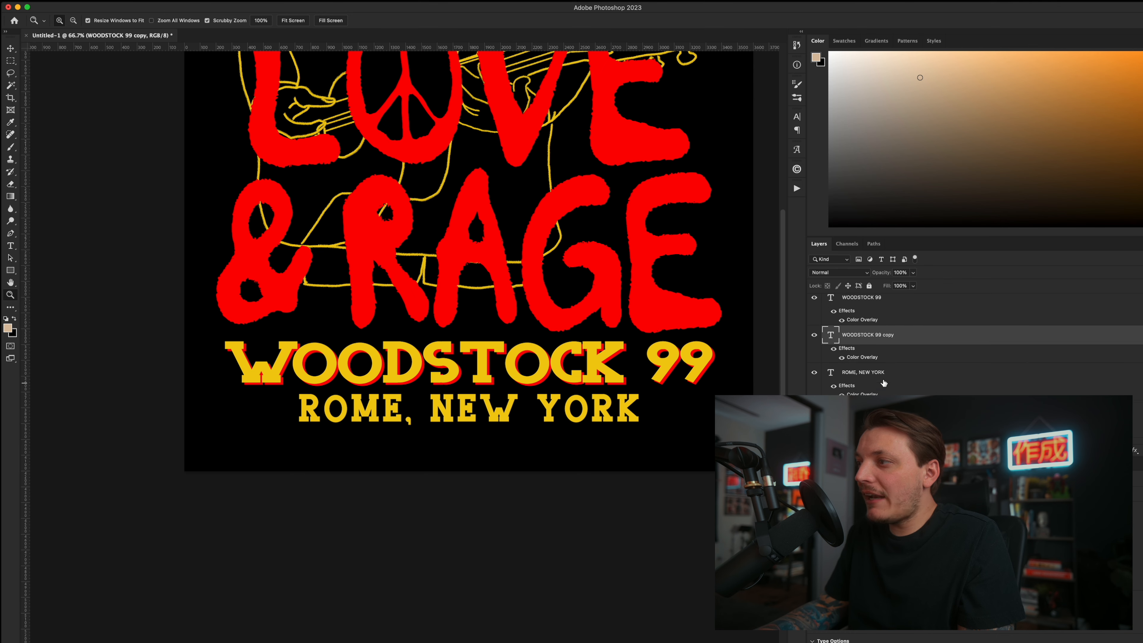
pyautogui.moveTo(872, 395); pyautogui.dragTo(871, 405)
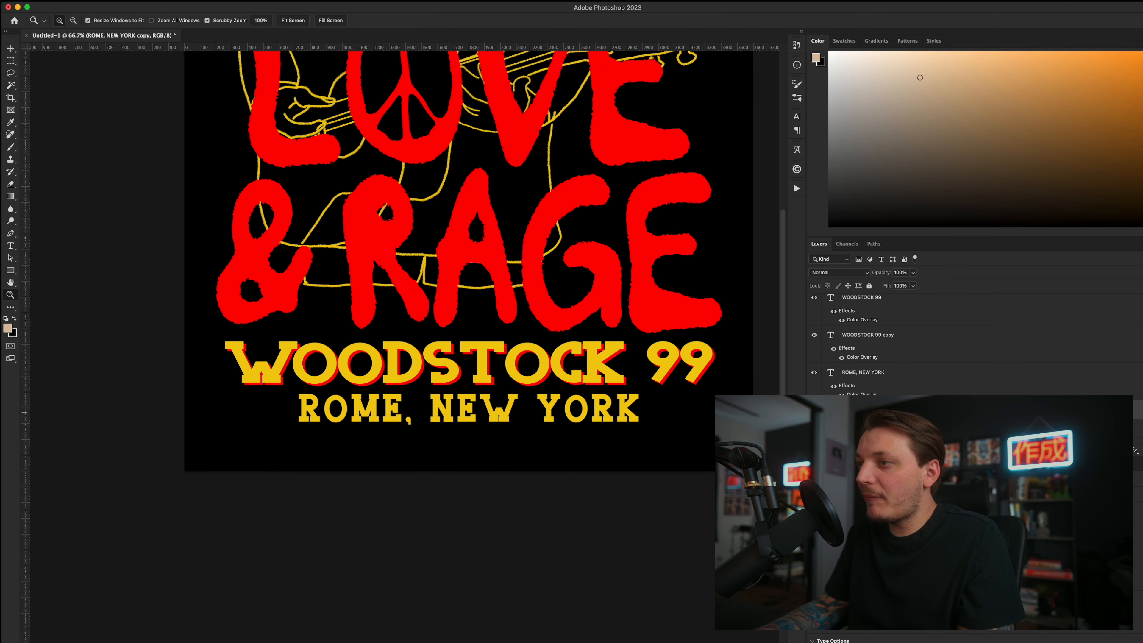
pyautogui.doubleClick(862, 432)
pyautogui.click(912, 395)
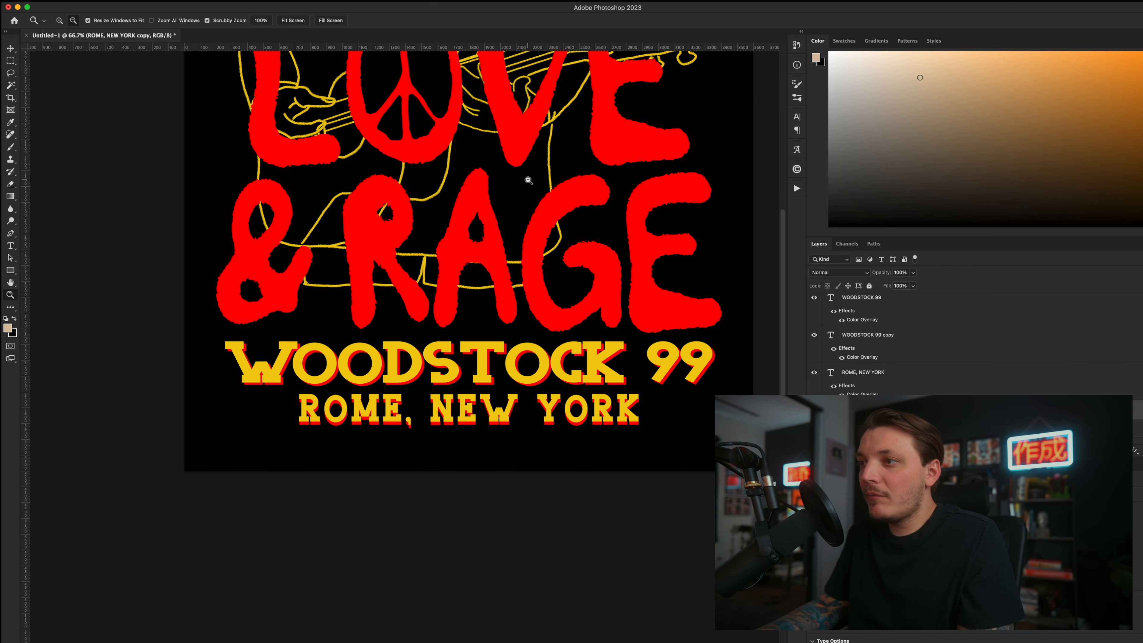
# Step: Group the design layers and place the Texturelabs_Fabric_179XL and Texturelabs_Fabric_193XL textures above the group
pyautogui.keyDown('alt'); pyautogui.click(529, 182); pyautogui.keyUp('alt')
pyautogui.moveTo(531, 171); pyautogui.dragTo(510, 343)
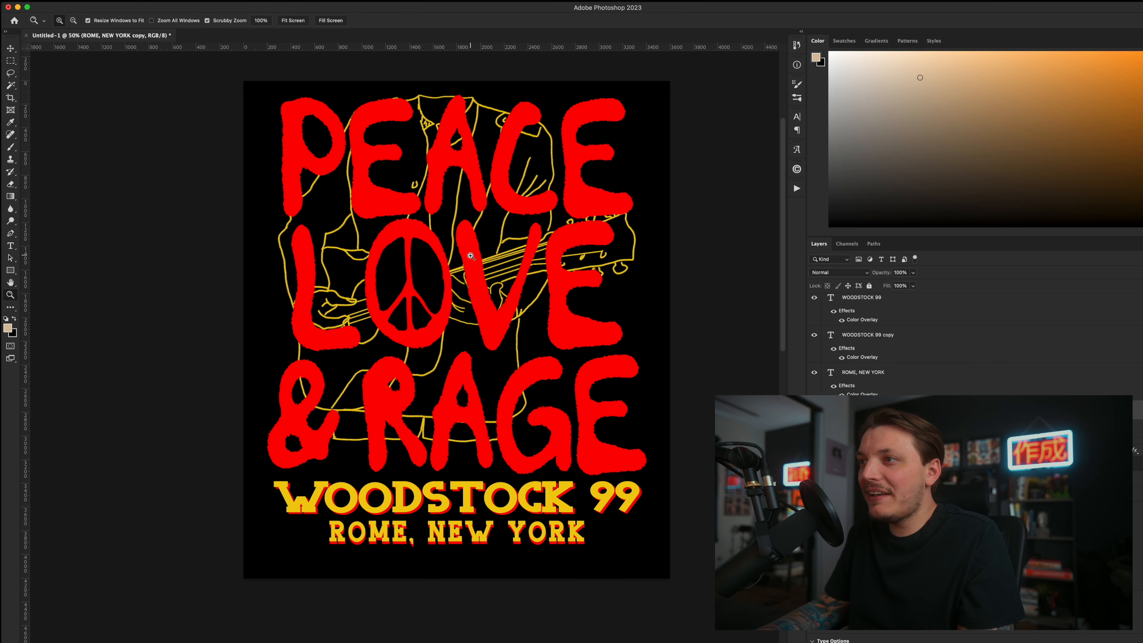
pyautogui.press('v')
pyautogui.scroll(3, 870, 359)
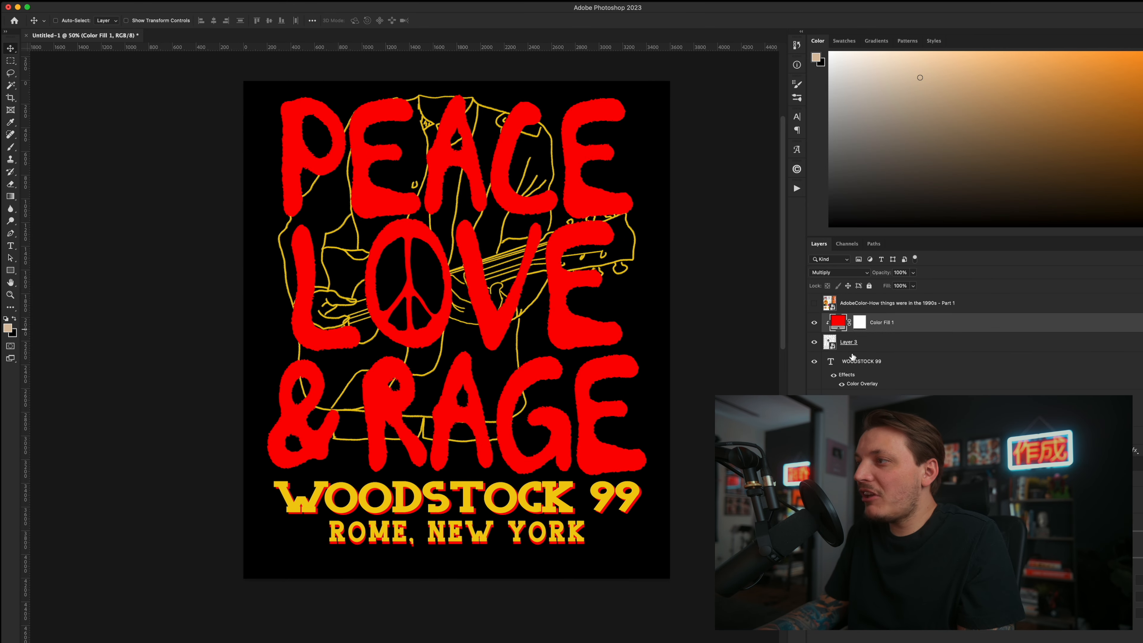
pyautogui.click(115, 631)
pyautogui.moveTo(330, 139); pyautogui.dragTo(367, 67)
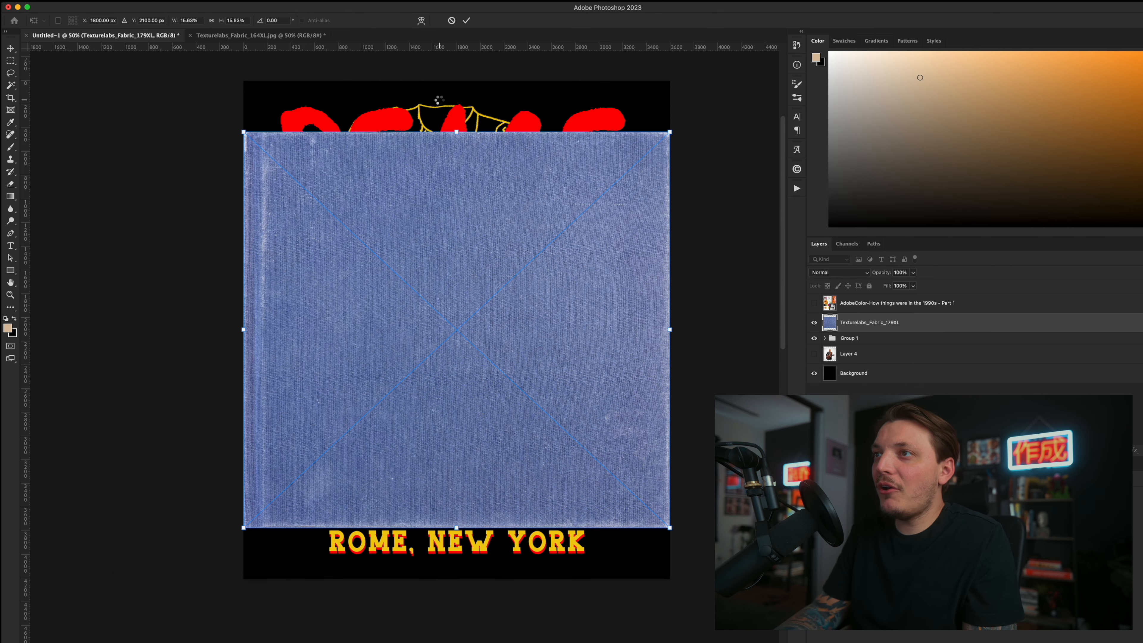
pyautogui.press('Return')
pyautogui.press('Return')
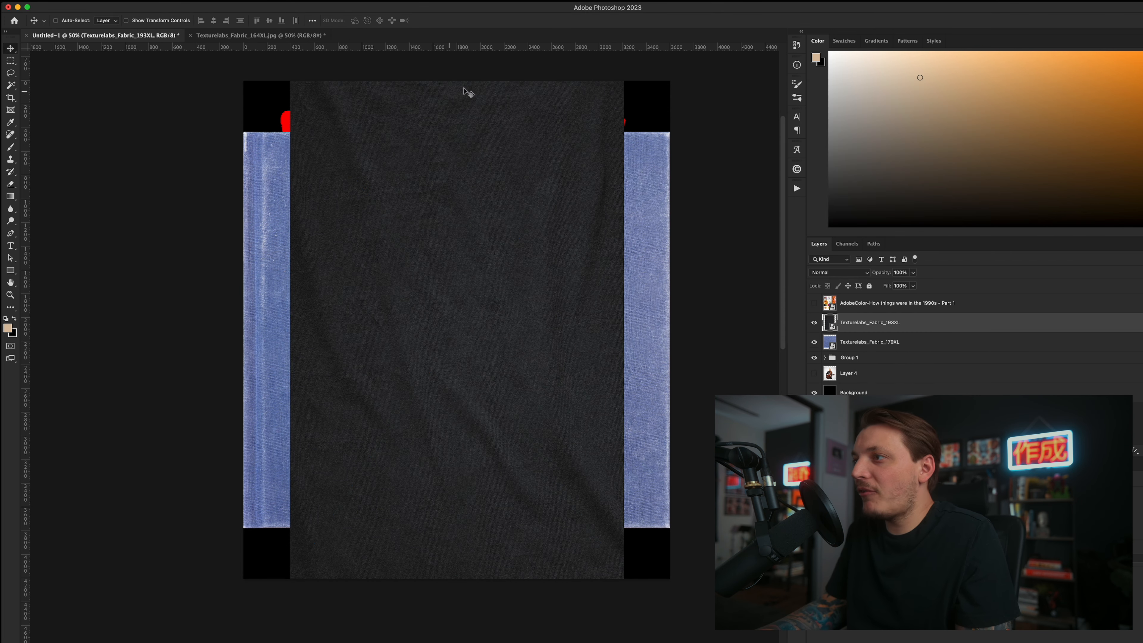
# Step: Hide Texturelabs_Fabric_193XL, then enlarge Texturelabs_Fabric_179XL over the canvas and clip it to Group 1
pyautogui.click(814, 323)
pyautogui.click(868, 341)
pyautogui.press('super+t')
pyautogui.moveTo(670, 132); pyautogui.dragTo(741, 86)
pyautogui.moveTo(453, 205); pyautogui.dragTo(517, 201)
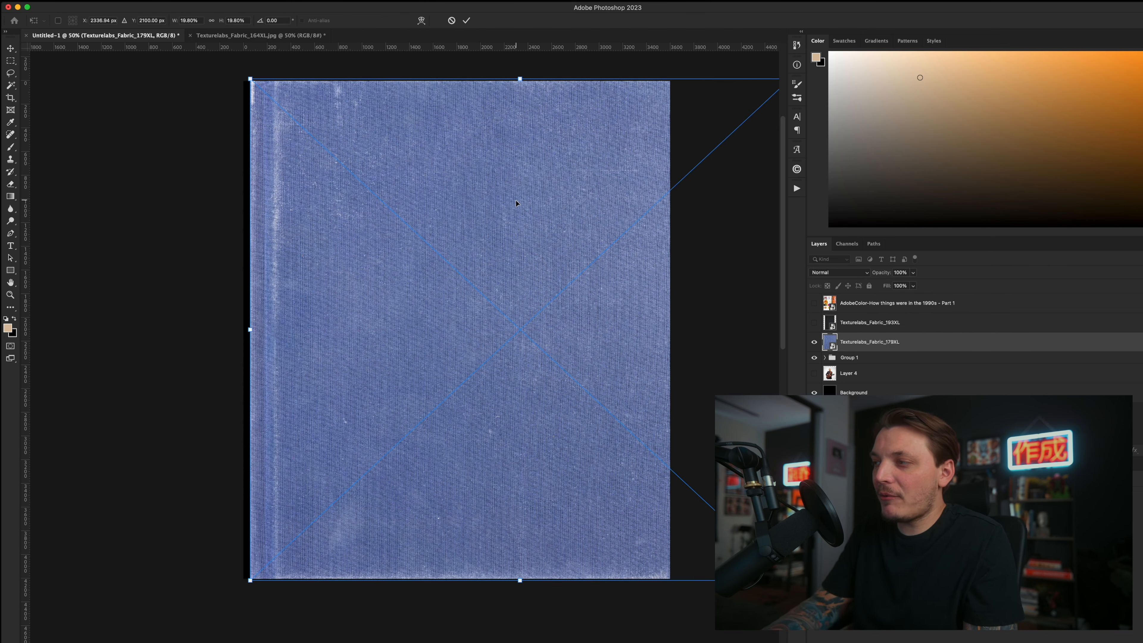
pyautogui.press('Return')
pyautogui.keyDown('alt'); pyautogui.click(852, 349); pyautogui.keyUp('alt')
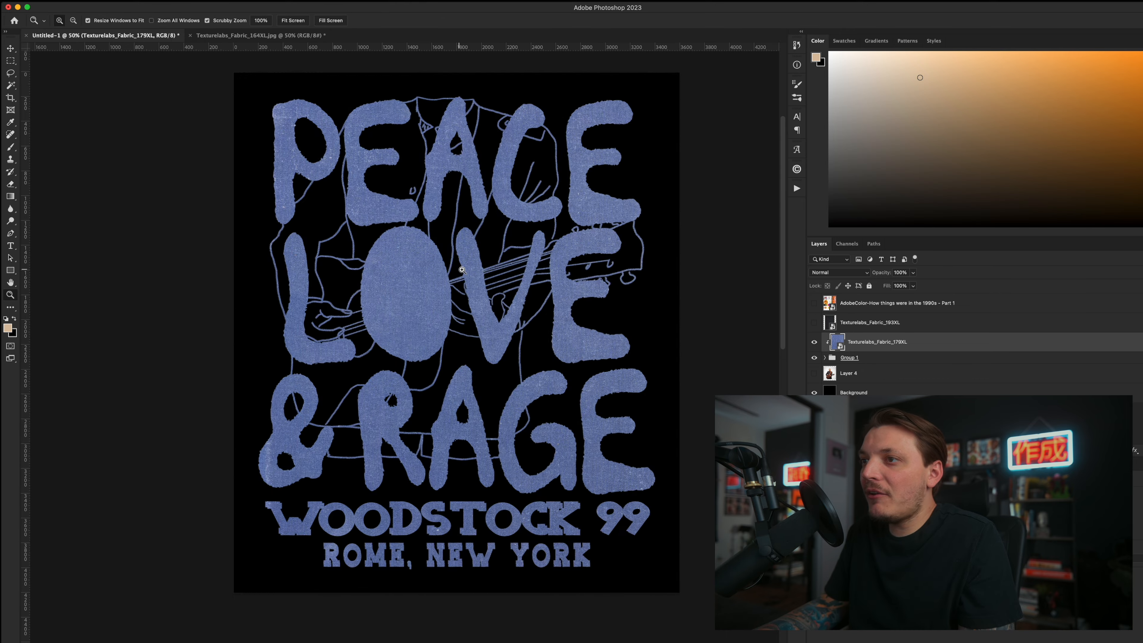
# Step: Rasterize the clipped Texturelabs_Fabric_179XL layer and desaturate it
pyautogui.press('super+equal')
pyautogui.scroll(-2, 472, 225)
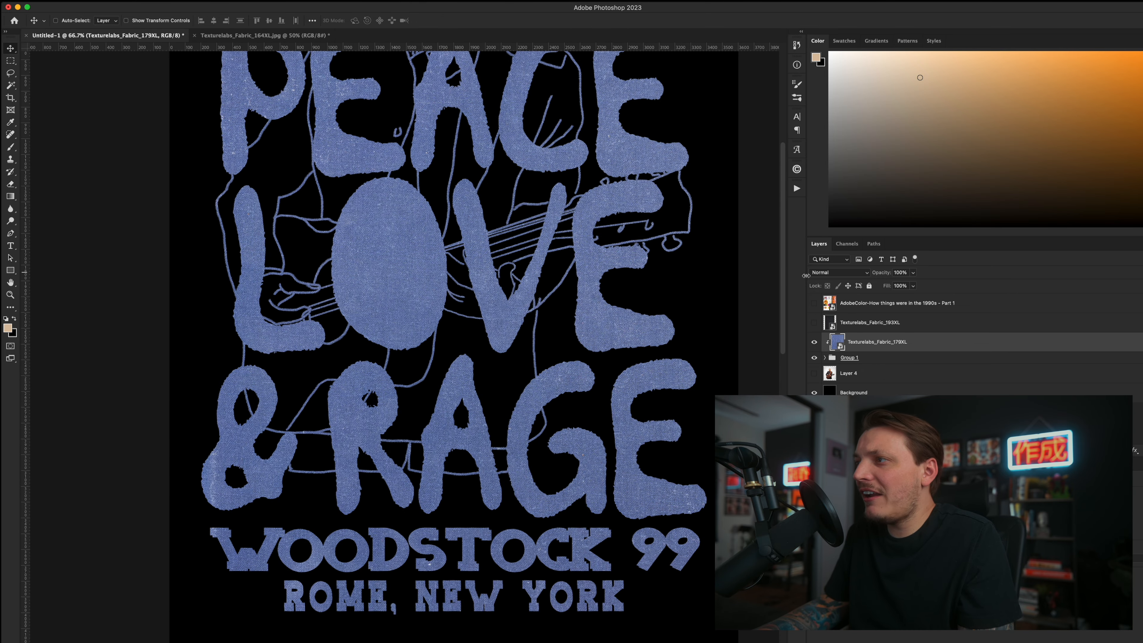
pyautogui.click(824, 273)
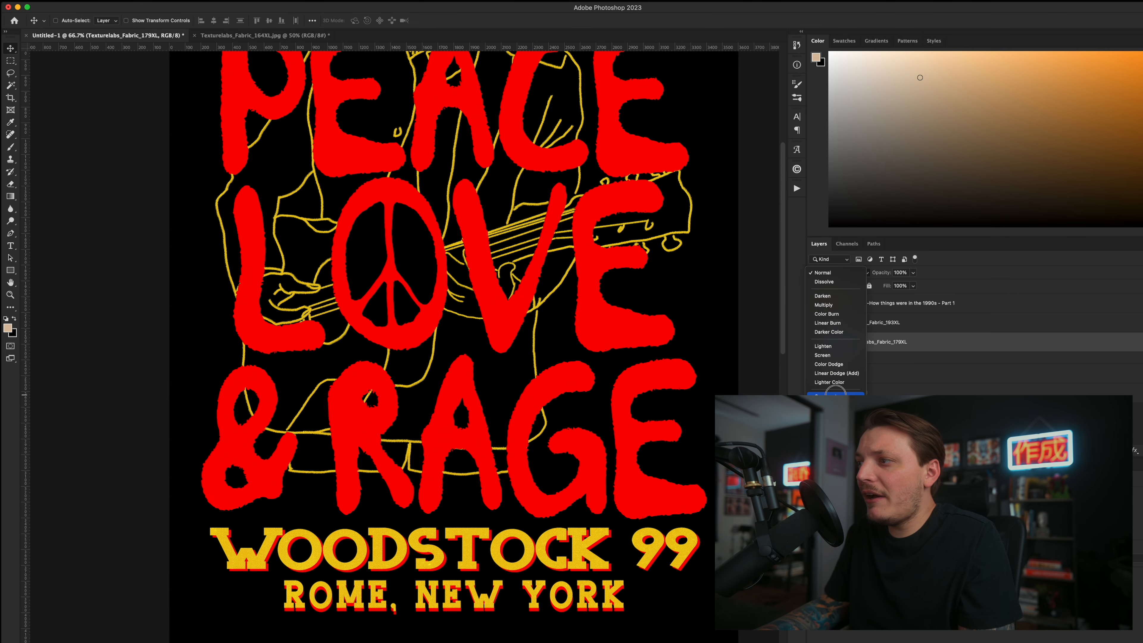
pyautogui.press('Escape')
pyautogui.rightClick(909, 344)
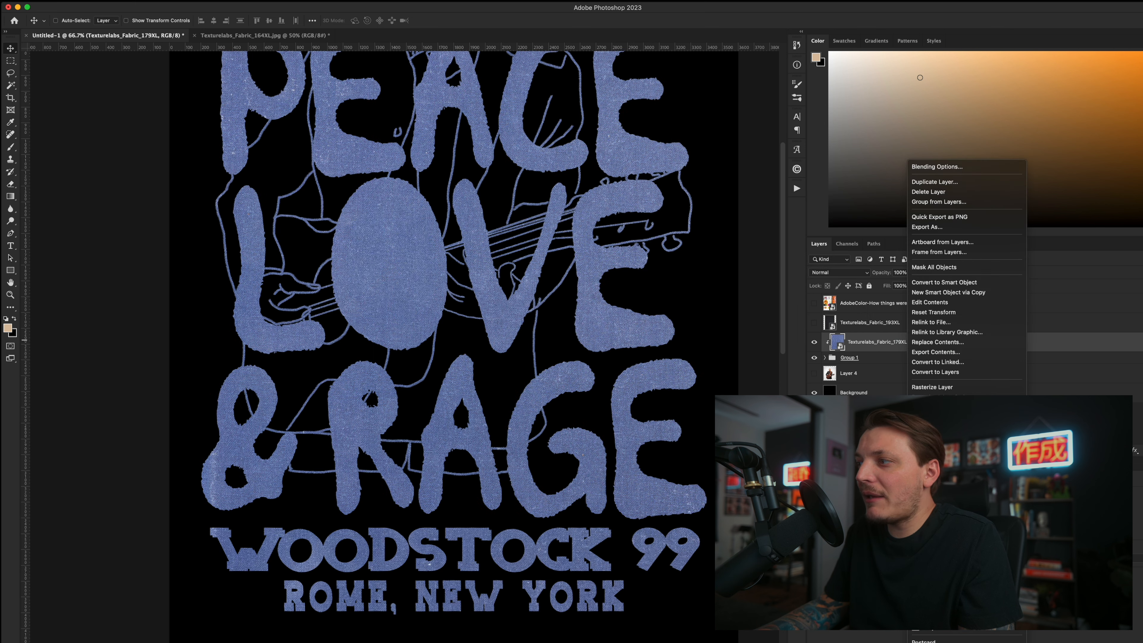
pyautogui.click(118, 5)
pyautogui.moveTo(149, 22)
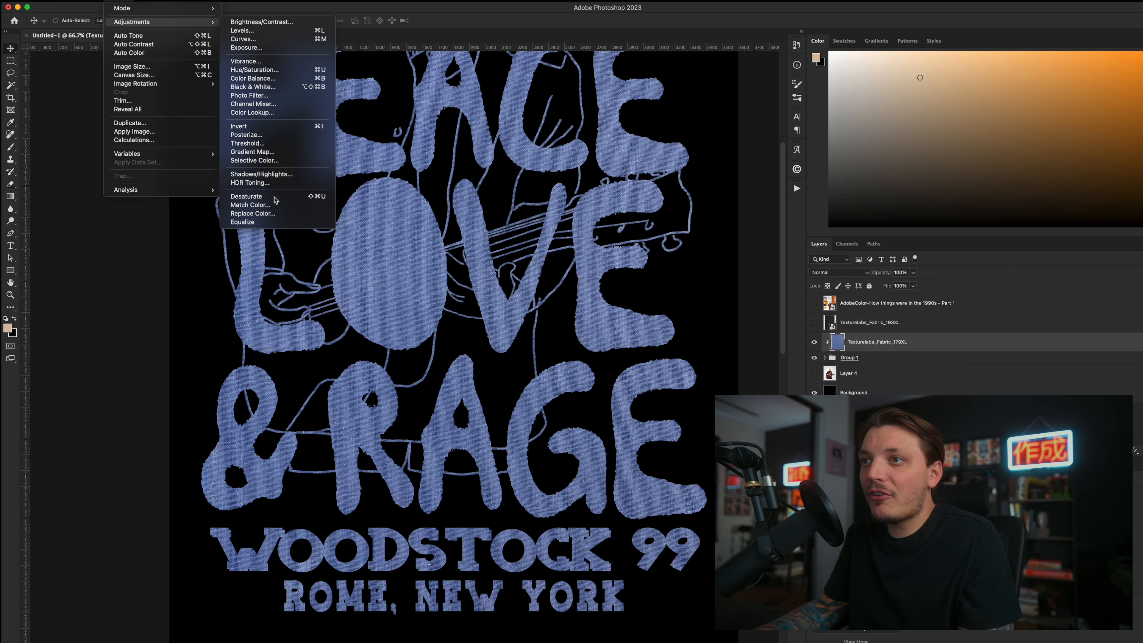
pyautogui.press('Escape')
# Step: Set the desaturated fabric texture's blend mode to Multiply
pyautogui.click(823, 272)
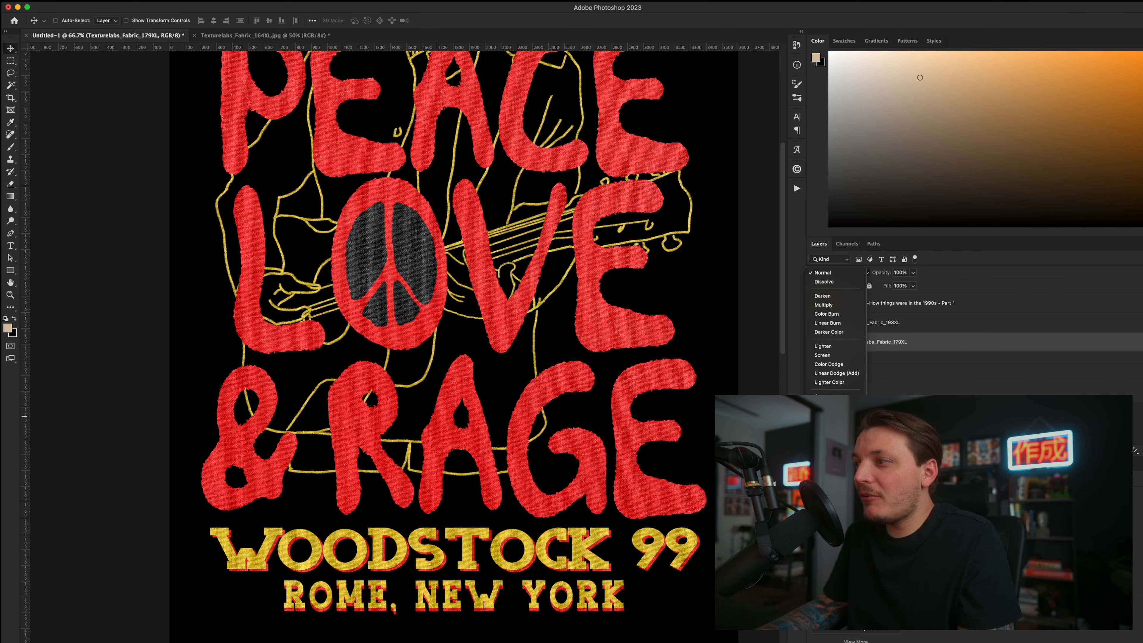
pyautogui.click(824, 305)
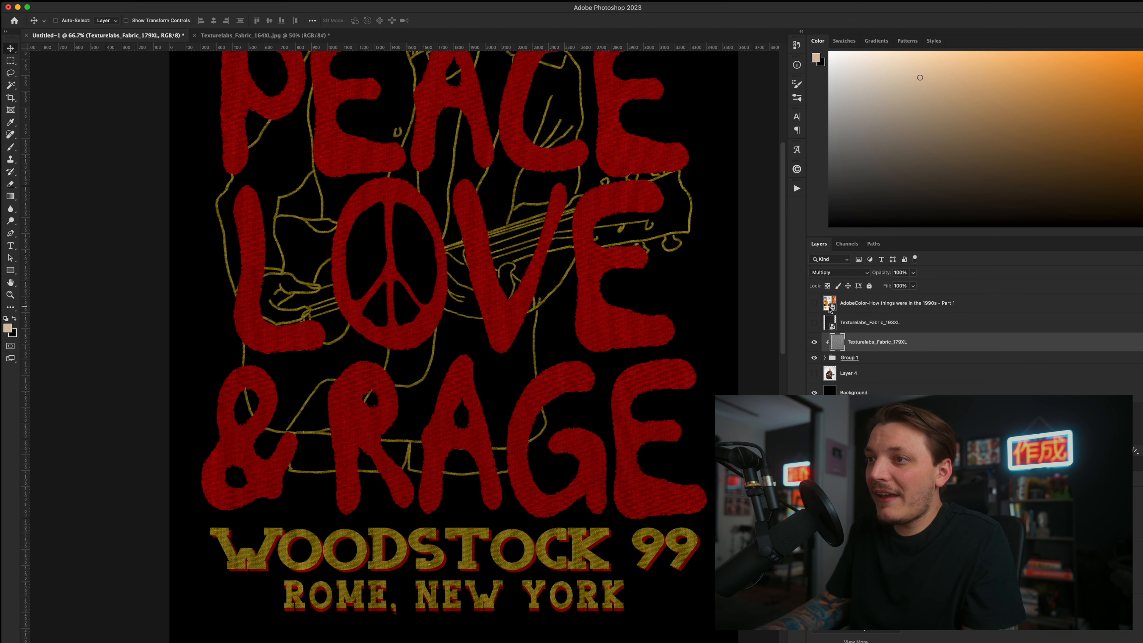
# Step: Try brightening the fabric texture with Levels, using a white input level of 144, and undo the adjustment
pyautogui.press('super+l')
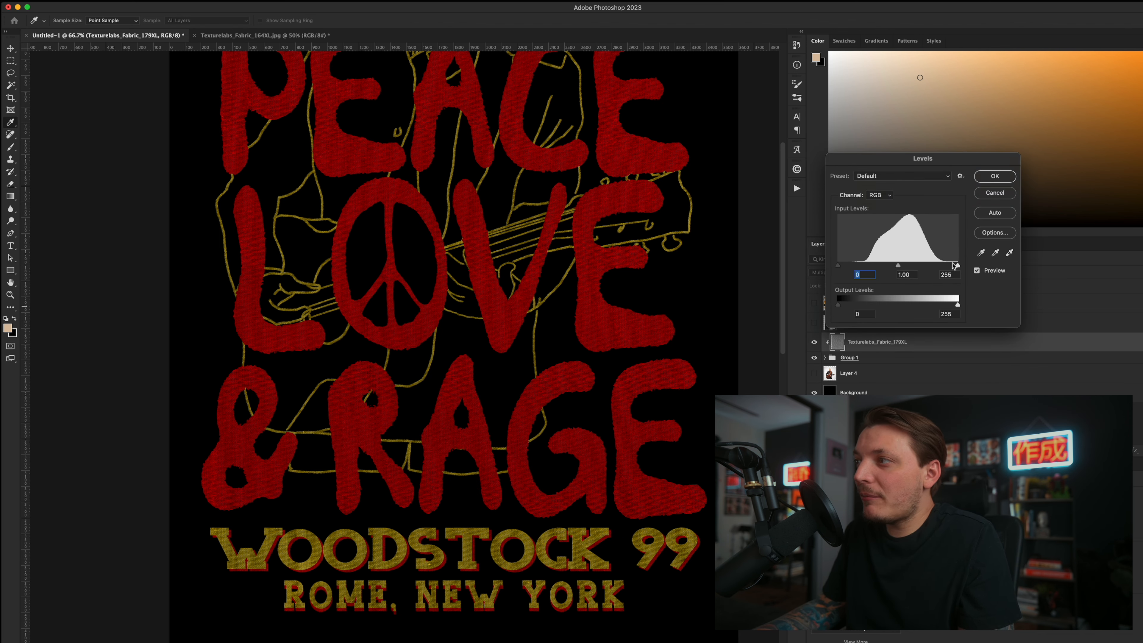
pyautogui.moveTo(955, 266); pyautogui.dragTo(909, 271)
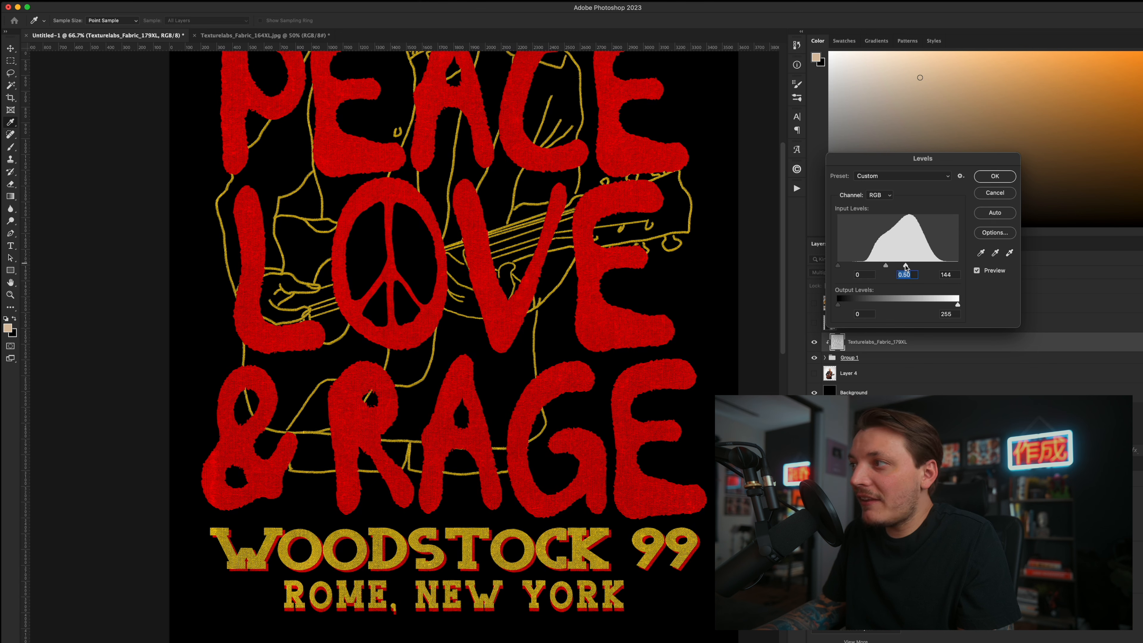
pyautogui.click(999, 178)
pyautogui.press('super+z')
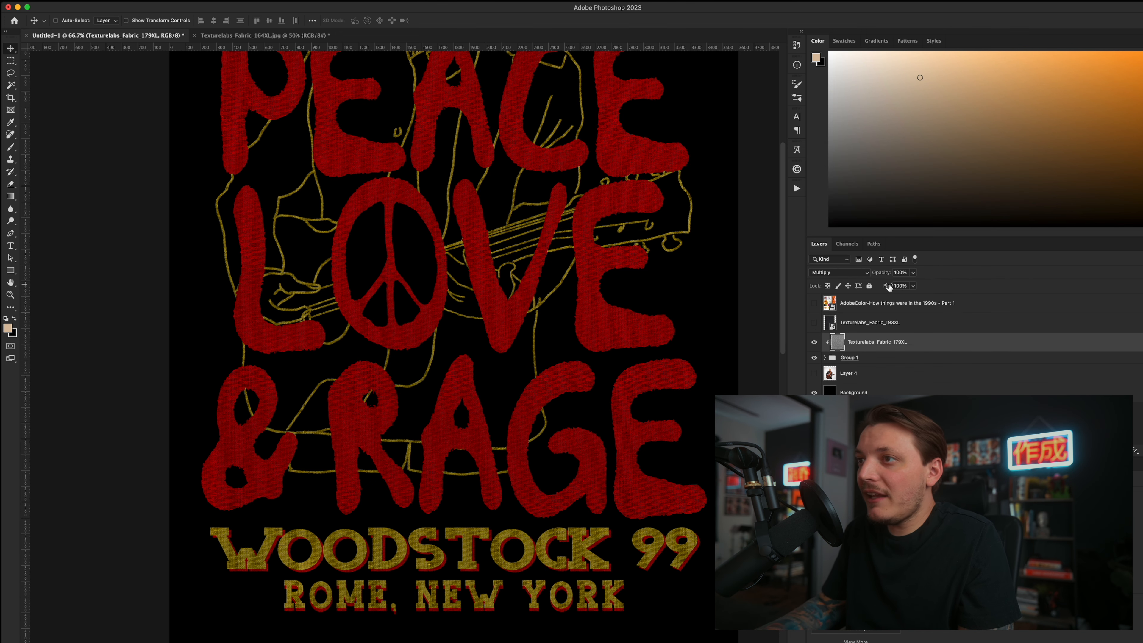
# Step: Duplicate the fabric texture as a hidden copy and brighten the original layer with Levels
pyautogui.press('super+j')
pyautogui.click(815, 343)
pyautogui.click(854, 359)
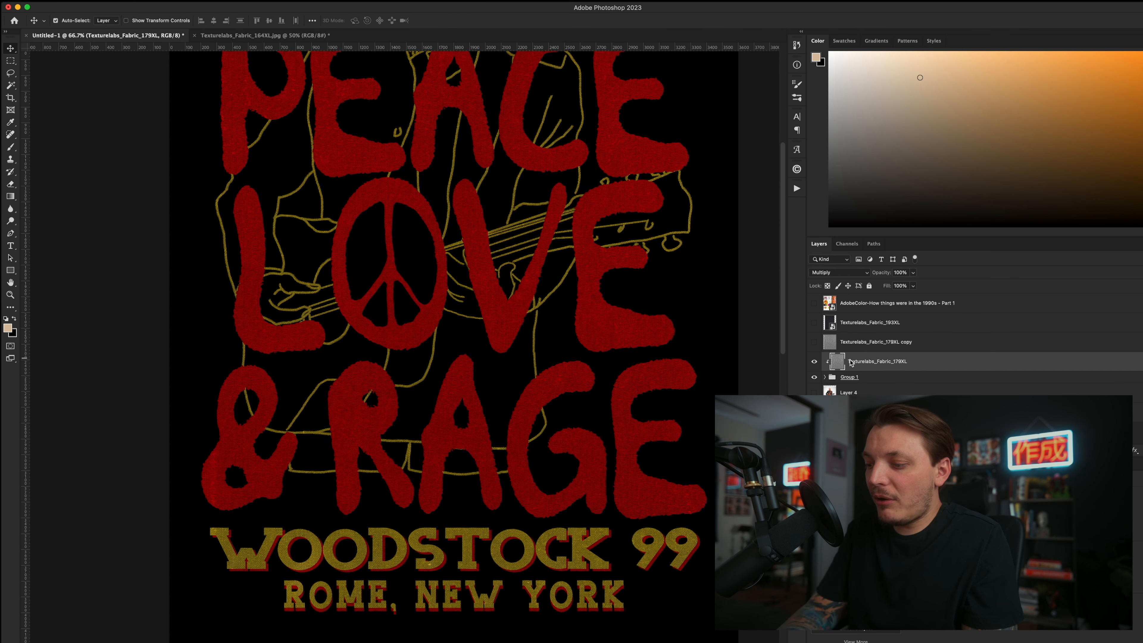
pyautogui.press('super+l')
pyautogui.moveTo(901, 267); pyautogui.dragTo(877, 269)
pyautogui.click(990, 177)
# Step: Show the Texturelabs_Fabric_179XL copy, clip it to the design group and set its blend mode to Screen
pyautogui.click(533, 450)
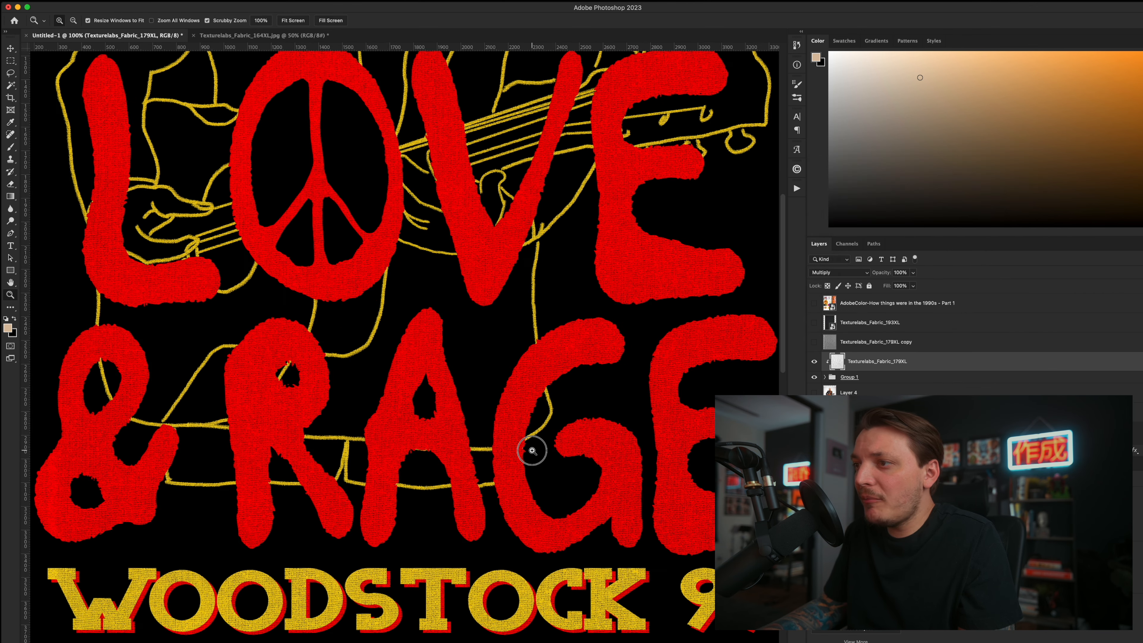
pyautogui.click(534, 450)
pyautogui.keyDown('alt'); pyautogui.click(508, 388); pyautogui.keyUp('alt')
pyautogui.keyDown('alt'); pyautogui.click(509, 388); pyautogui.keyUp('alt')
pyautogui.keyDown('alt'); pyautogui.click(508, 388); pyautogui.keyUp('alt')
pyautogui.press('super+plus')
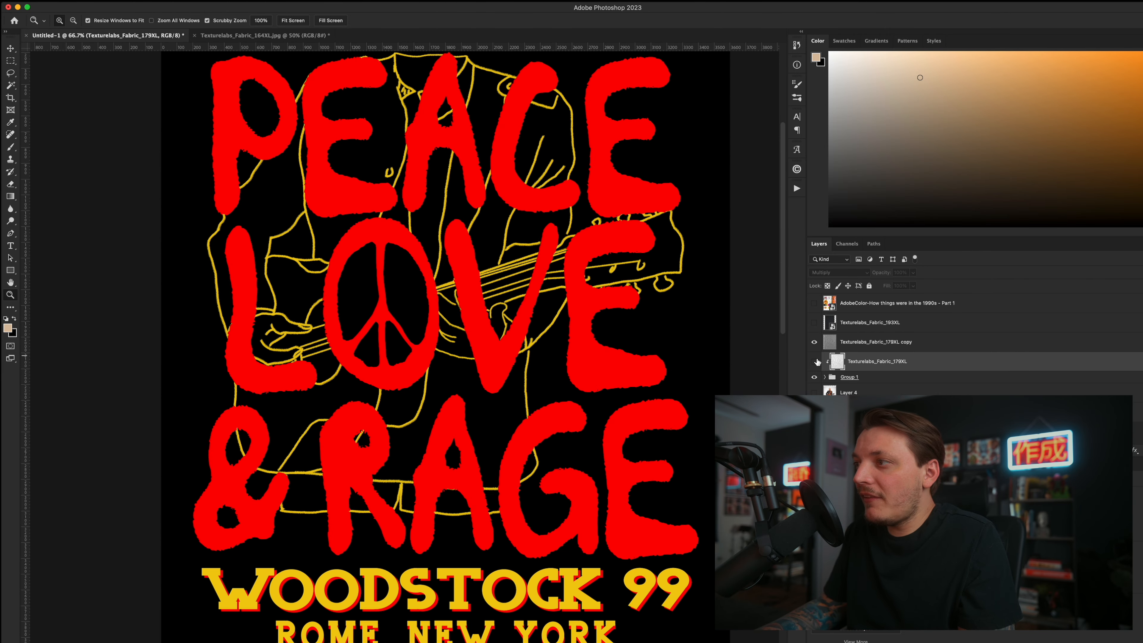
pyautogui.click(814, 342)
pyautogui.click(862, 343)
pyautogui.click(830, 273)
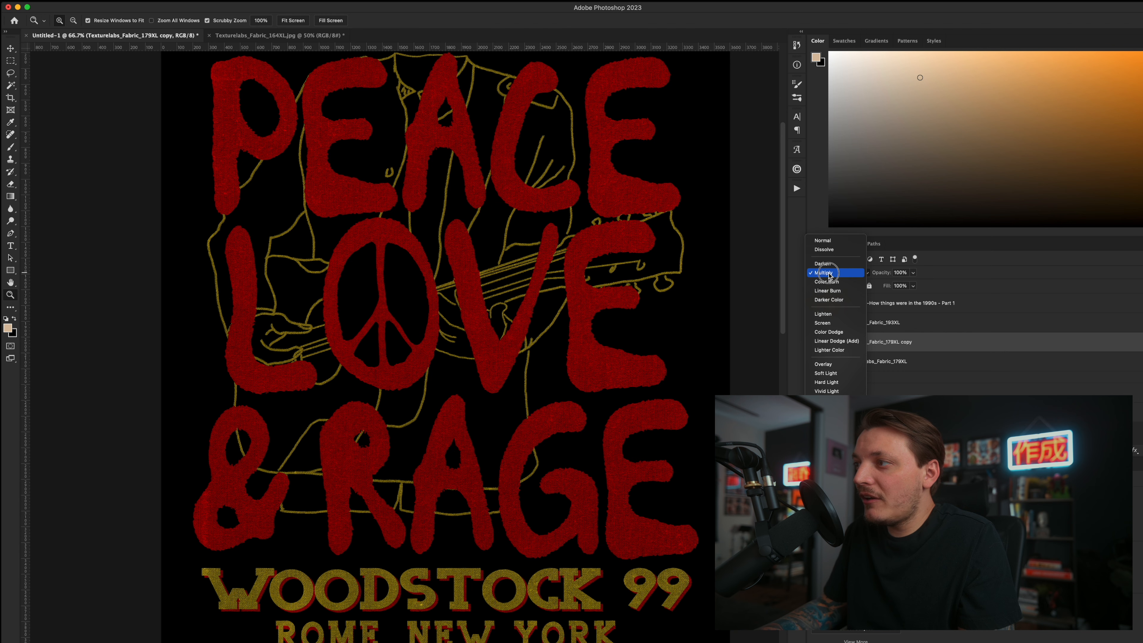
pyautogui.click(824, 323)
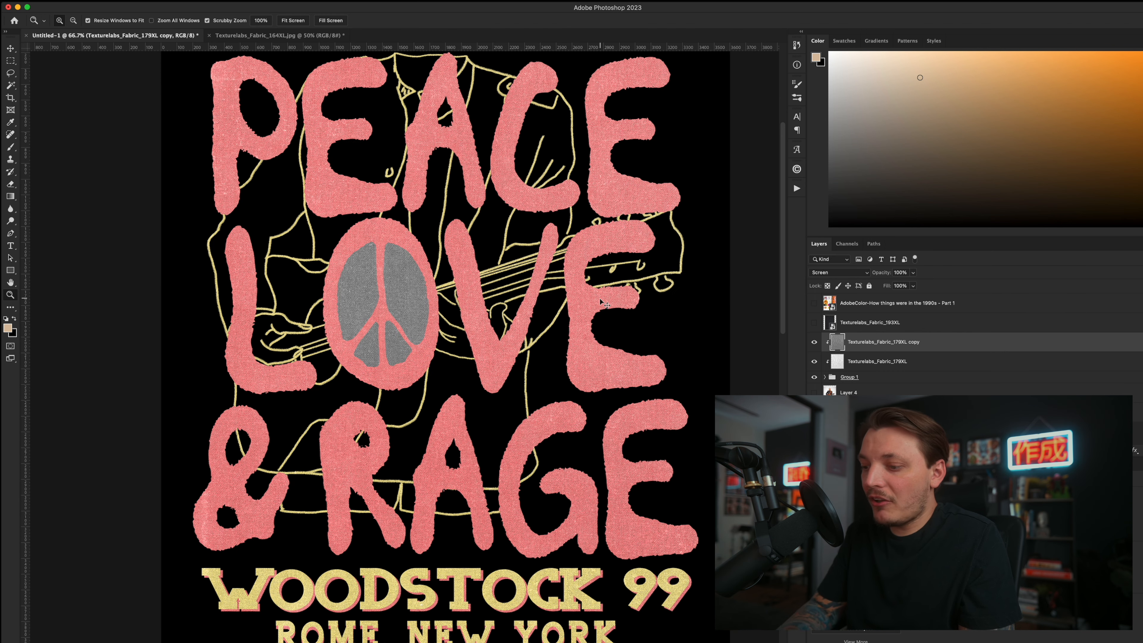
# Step: Darken the fabric copy's midtones with Levels and check the weave on the lettering
pyautogui.press('super+l')
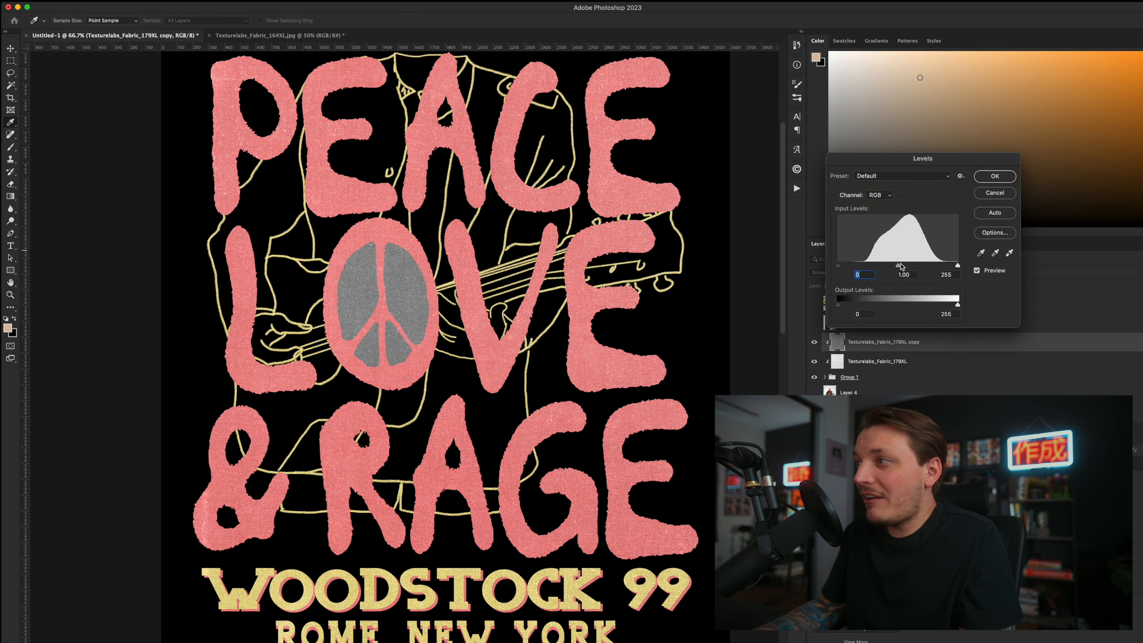
pyautogui.moveTo(901, 265); pyautogui.dragTo(945, 266)
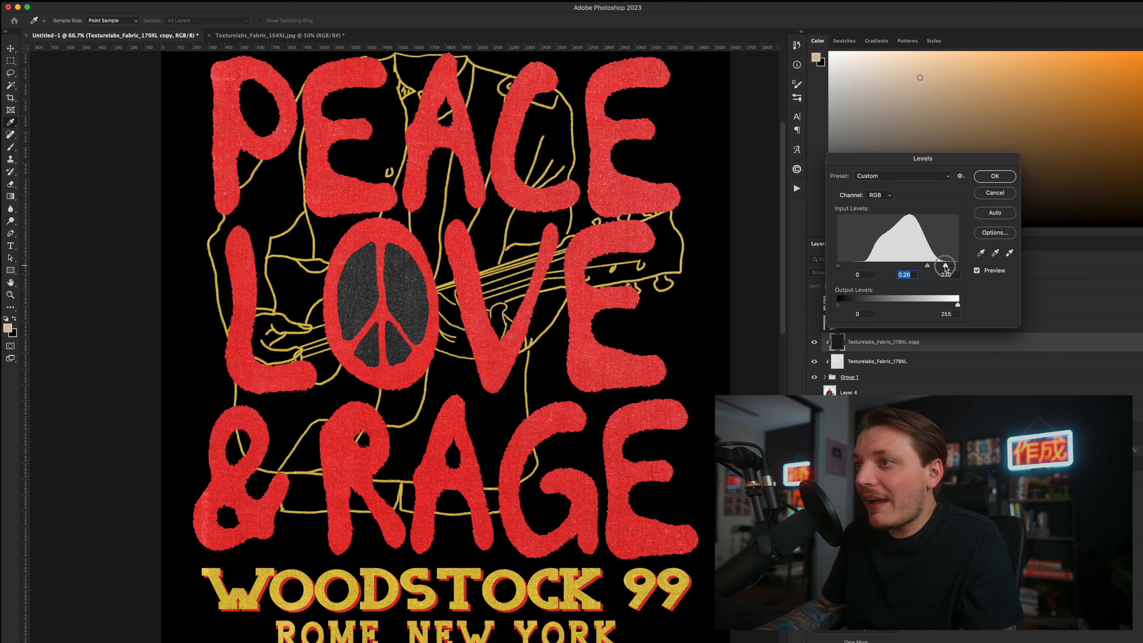
pyautogui.keyDown('alt'); pyautogui.click(602, 140); pyautogui.keyUp('alt')
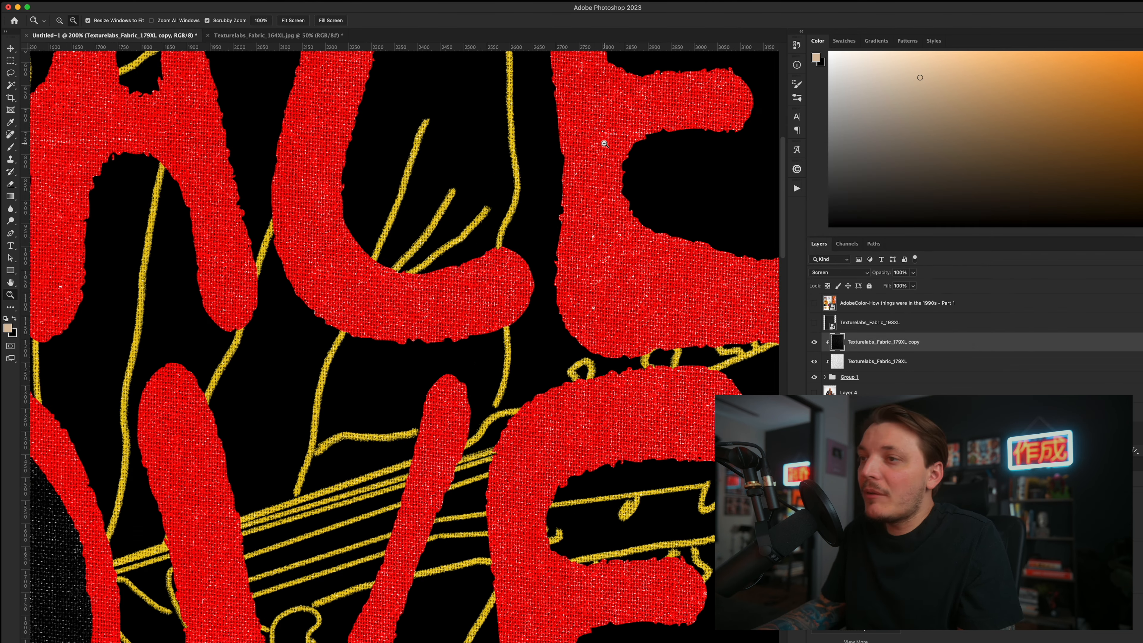
pyautogui.keyDown('alt'); pyautogui.click(602, 141); pyautogui.keyUp('alt')
pyautogui.keyDown('alt'); pyautogui.click(602, 141); pyautogui.keyUp('alt')
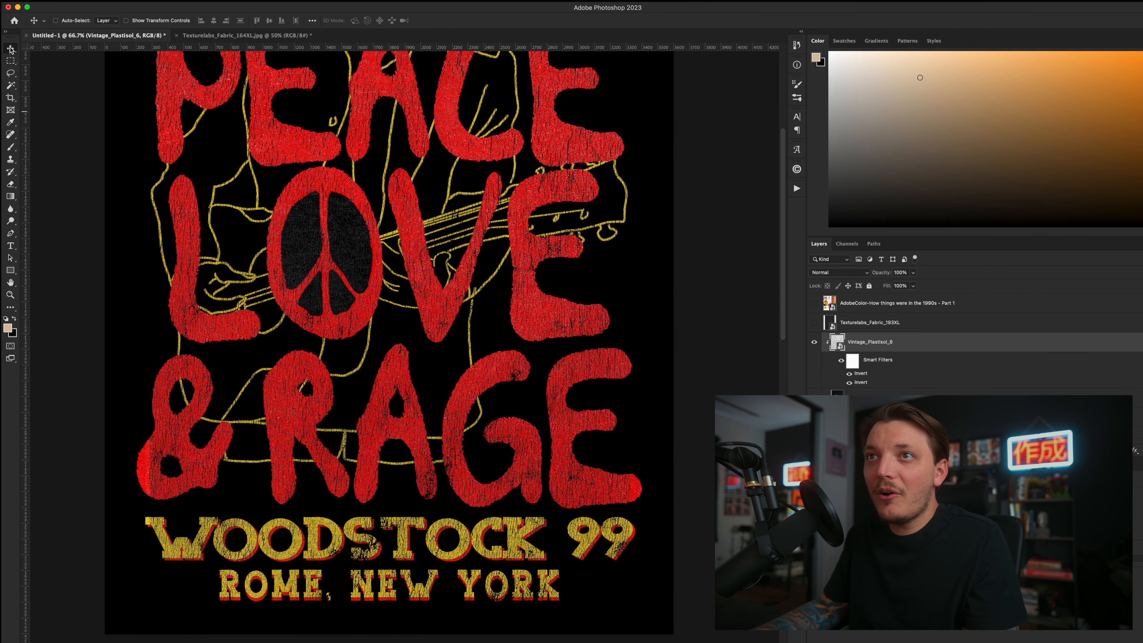
# Step: Scale and position the Screen-blended design on the chest of the mockup T-shirt and open its layer style settings
pyautogui.moveTo(312, 130); pyautogui.dragTo(314, 159)
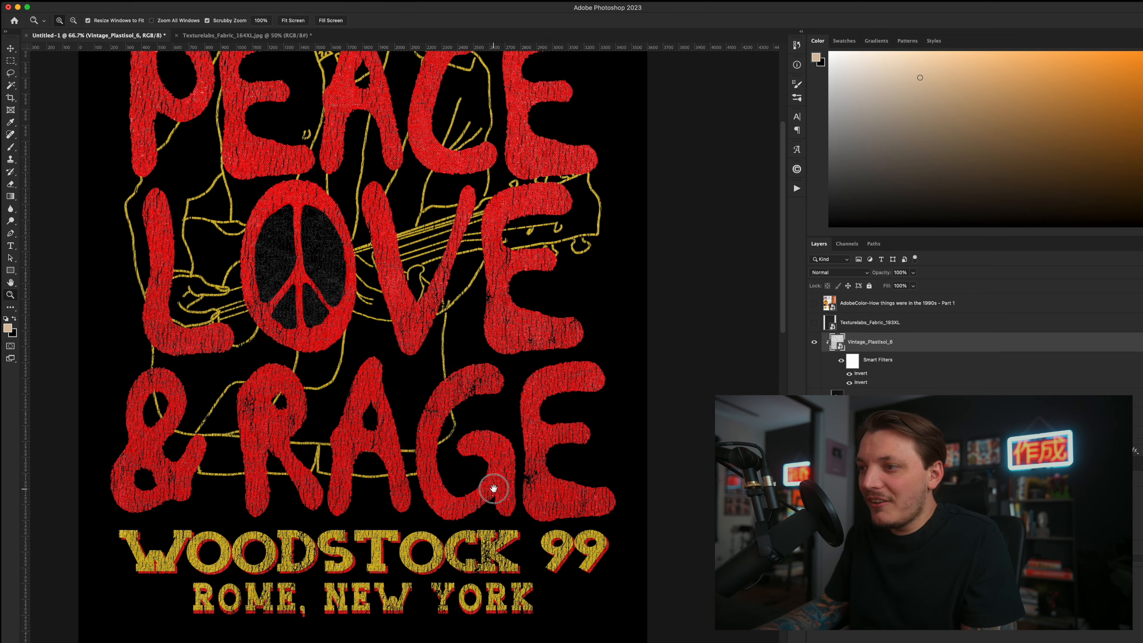
pyautogui.moveTo(493, 492); pyautogui.dragTo(520, 439)
pyautogui.click(521, 429)
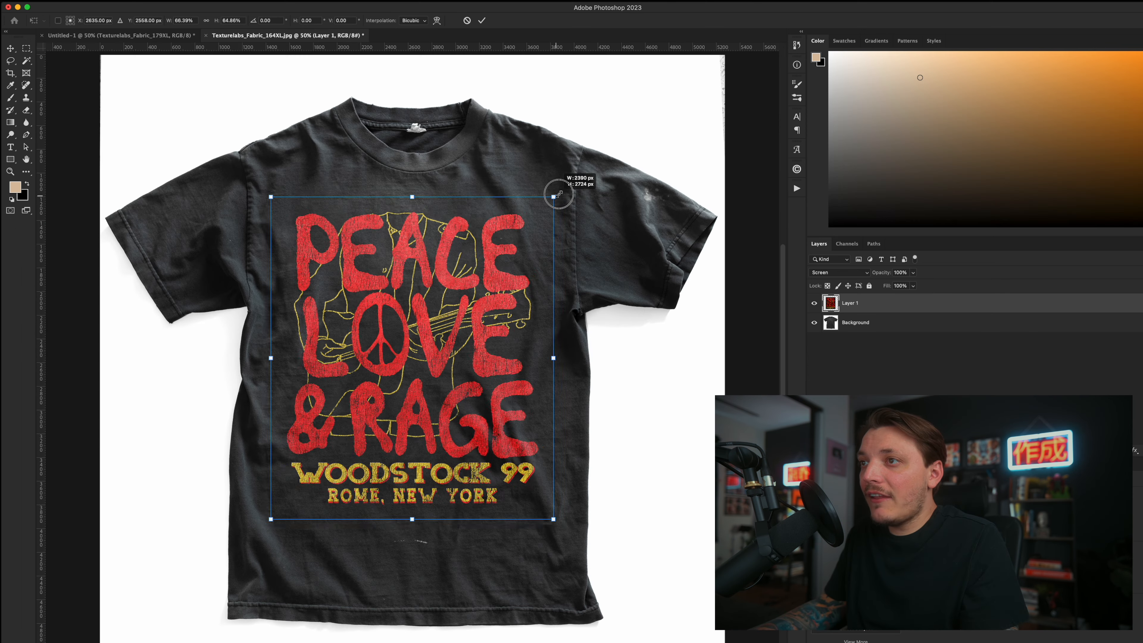
pyautogui.moveTo(561, 186); pyautogui.dragTo(563, 182)
pyautogui.moveTo(502, 235); pyautogui.dragTo(511, 249)
pyautogui.press('Return')
pyautogui.press('z')
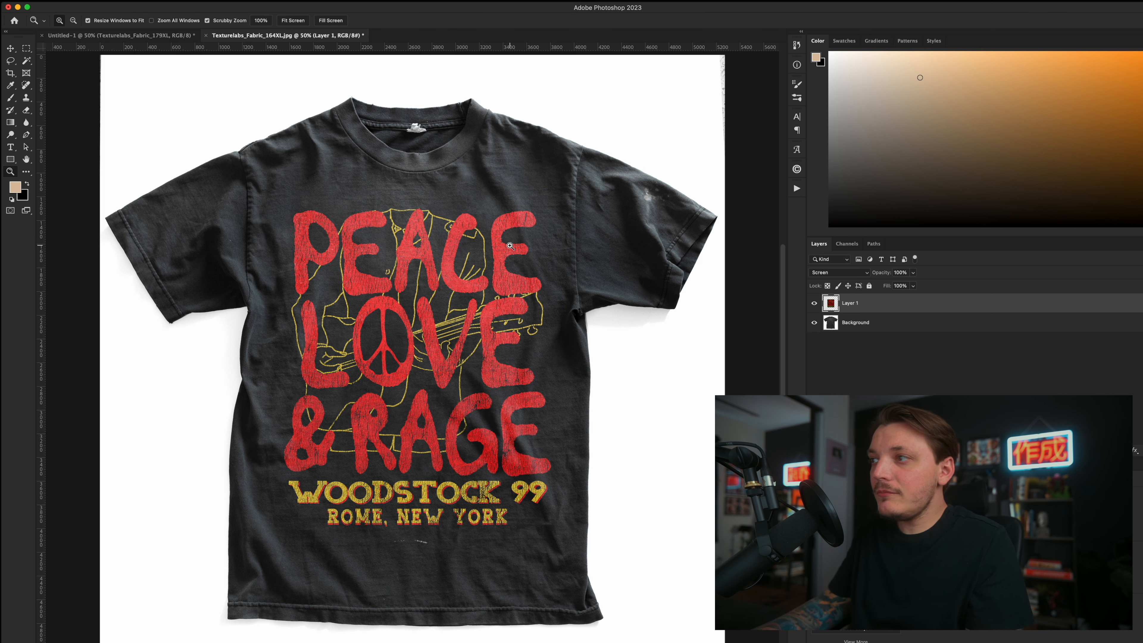
pyautogui.doubleClick(884, 309)
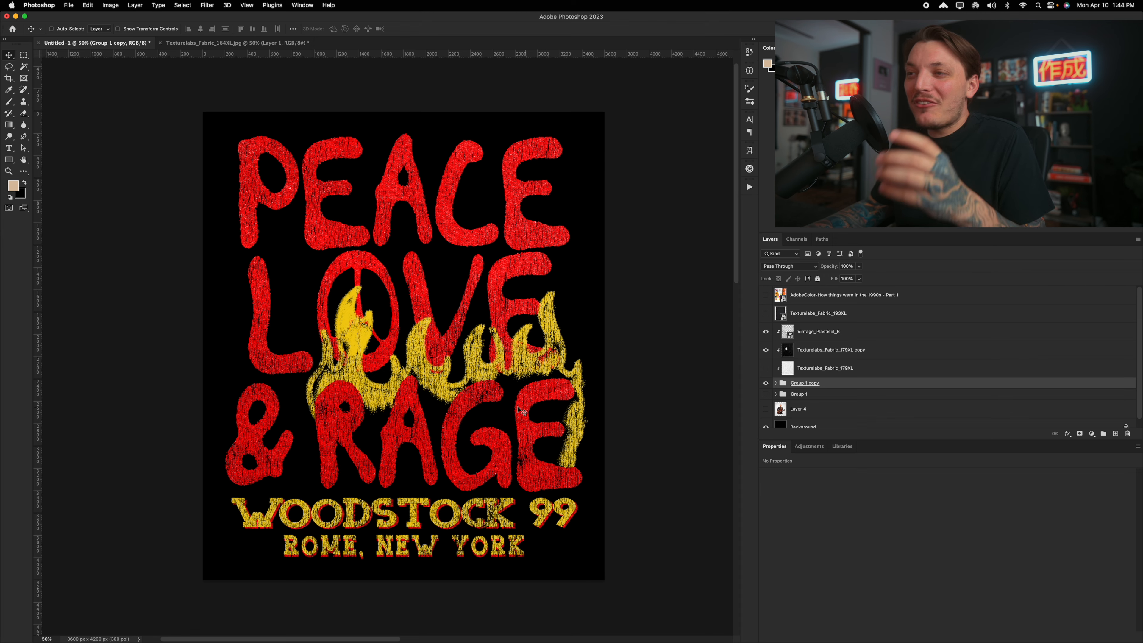
# Step: Copy the whole flame version of the design merged and paste it into the Texturelabs_Fabric_164XL.jpg T-shirt mockup
pyautogui.press('z')
pyautogui.click(467, 381)
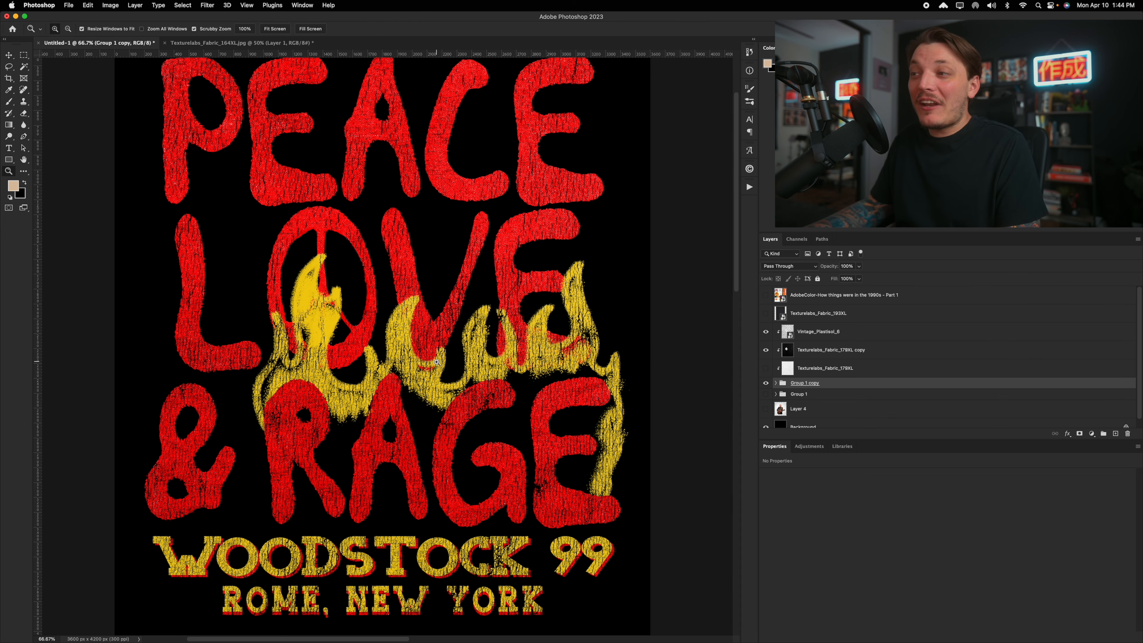
pyautogui.click(8, 55)
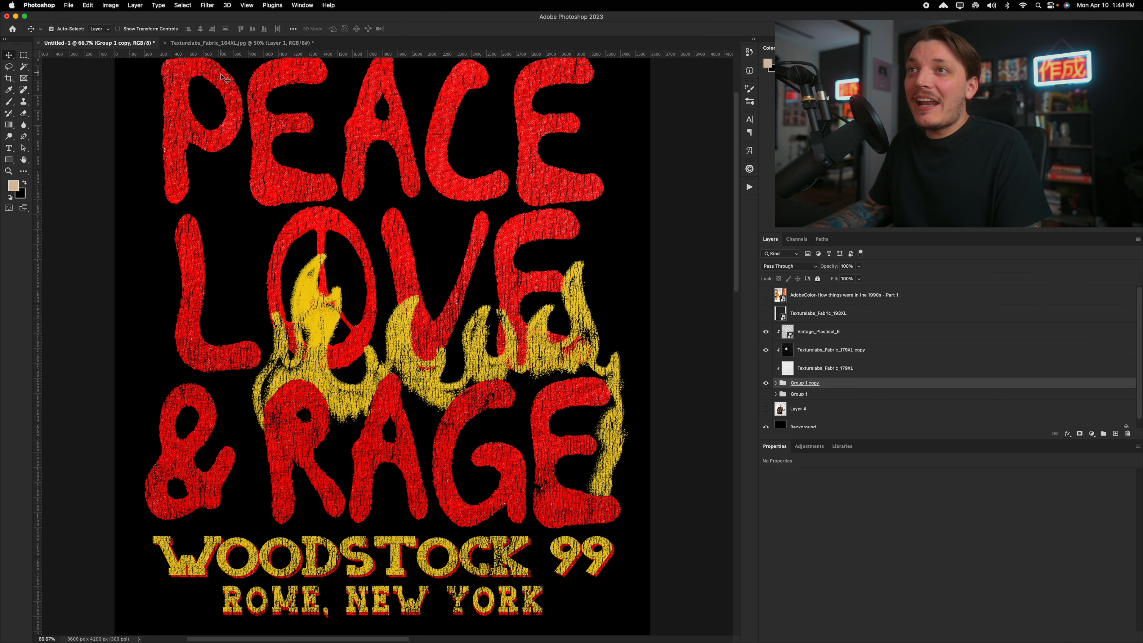
pyautogui.press('super+a')
pyautogui.click(87, 5)
pyautogui.click(108, 75)
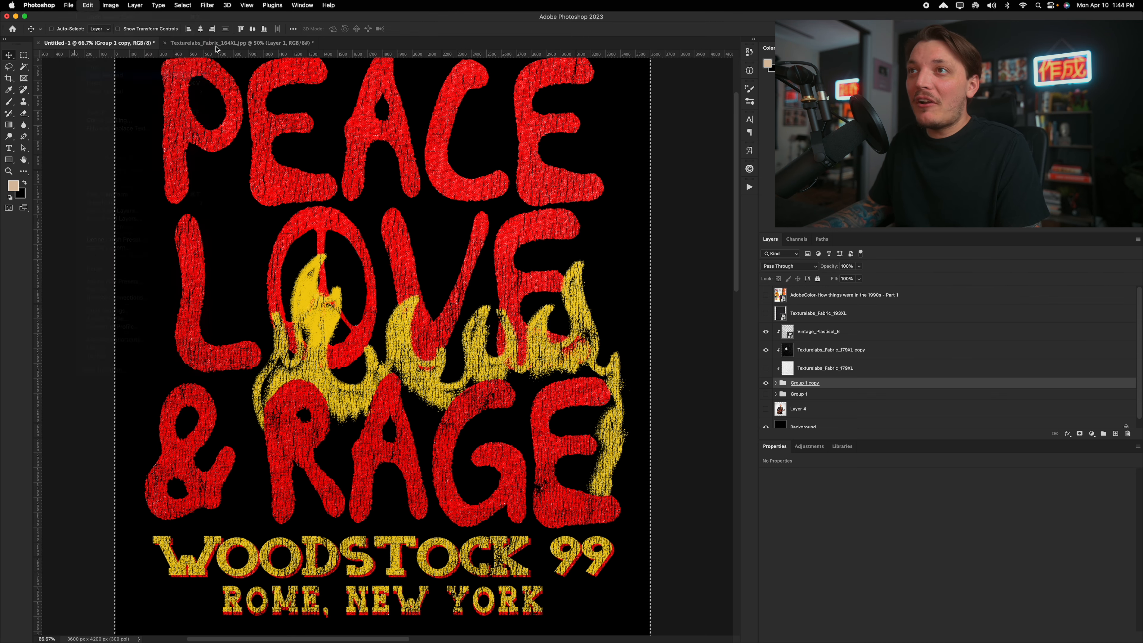
pyautogui.click(217, 44)
pyautogui.press('super+v')
# Step: Compare the mockup with and without the pasted flame design and set that layer's blend mode to Screen
pyautogui.click(763, 296)
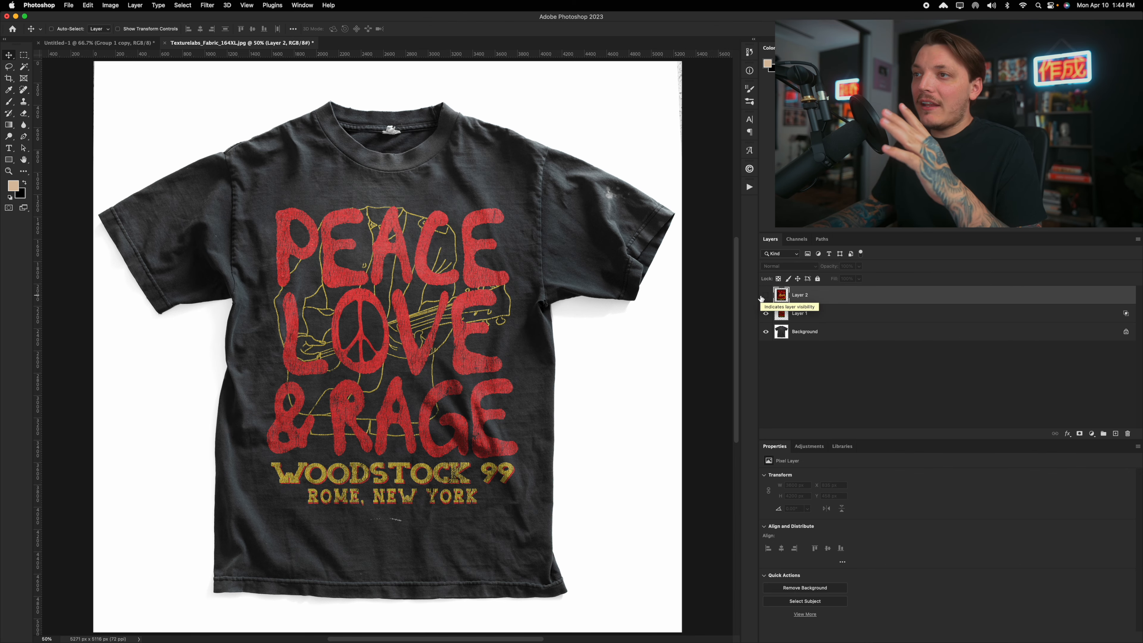
pyautogui.click(765, 296)
pyautogui.click(789, 266)
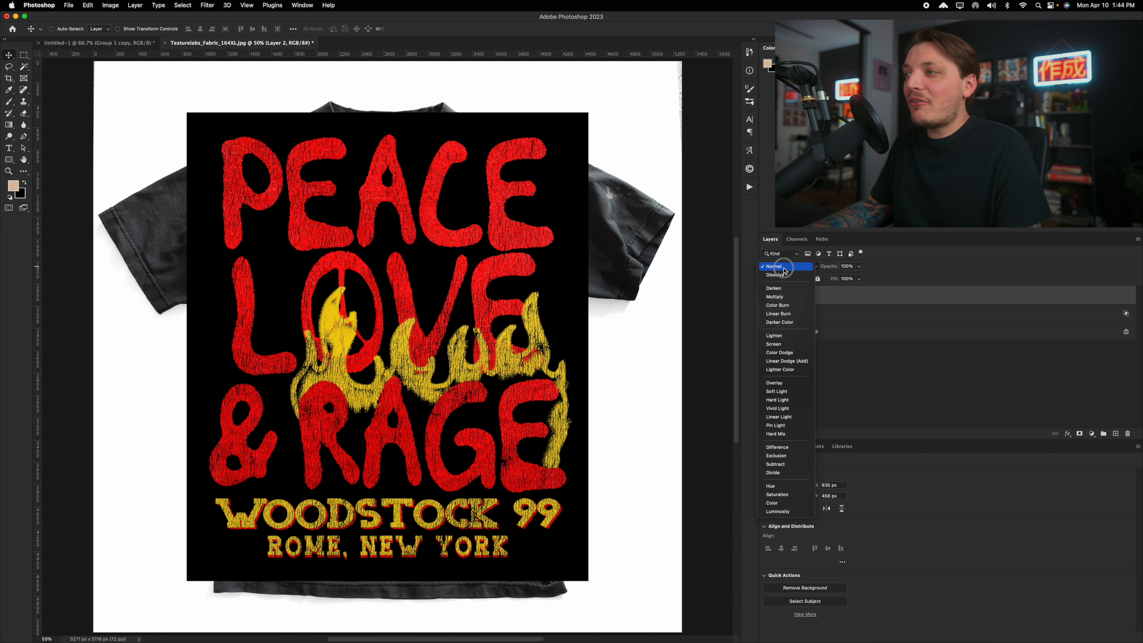
pyautogui.click(788, 347)
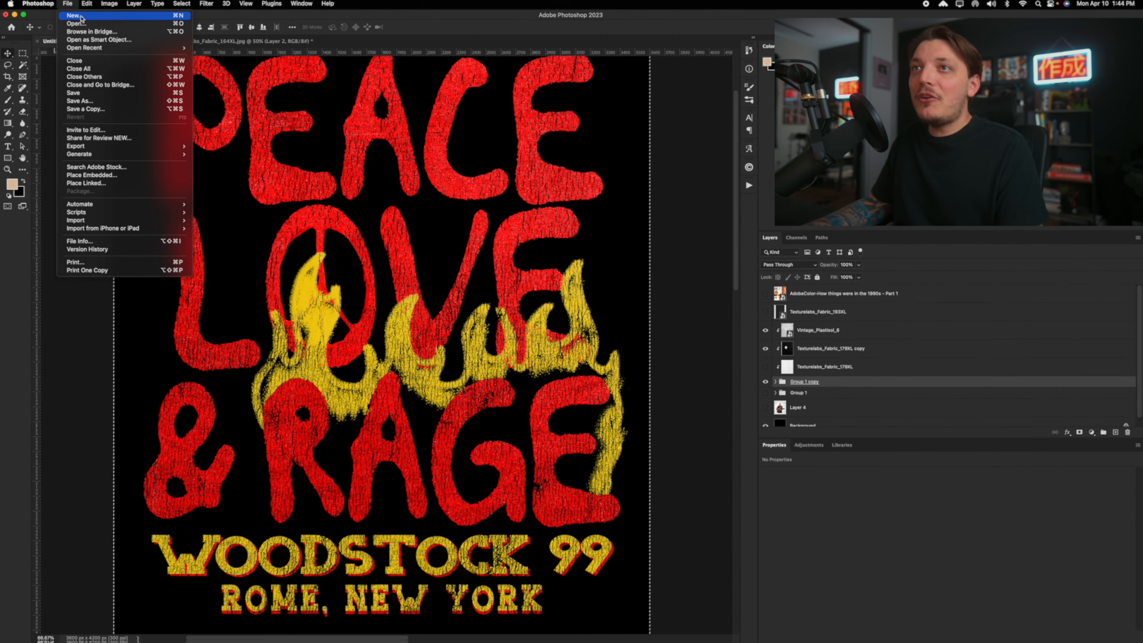
# Step: Create a new 10 × 10 inch RGB document at 300 pixels/inch with a white background
pyautogui.click(80, 16)
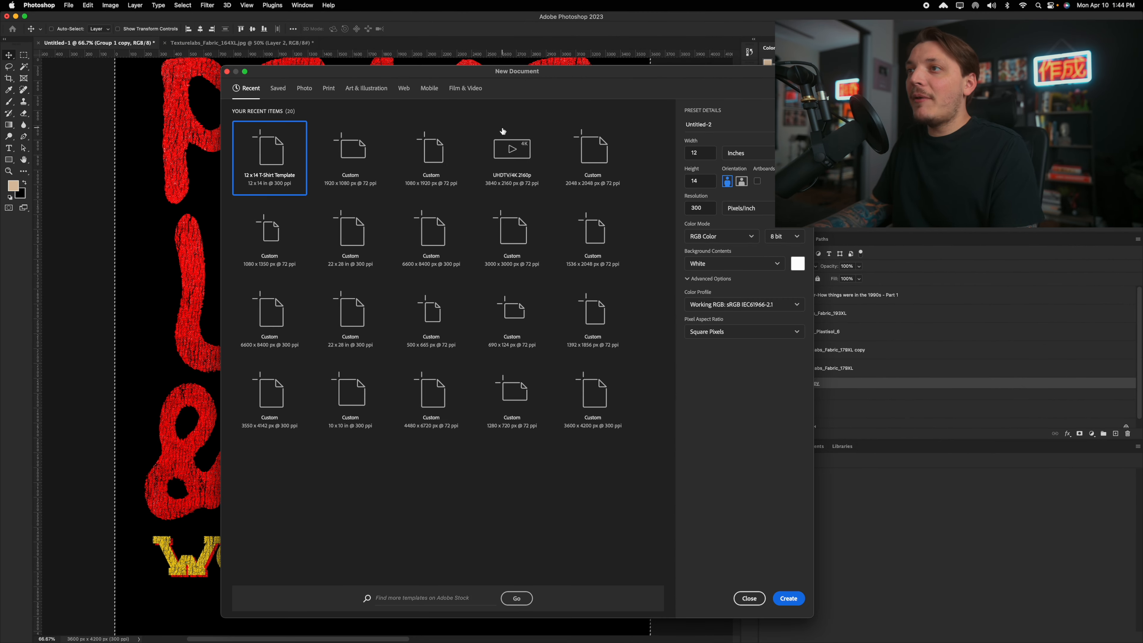
pyautogui.click(747, 153)
pyautogui.click(736, 186)
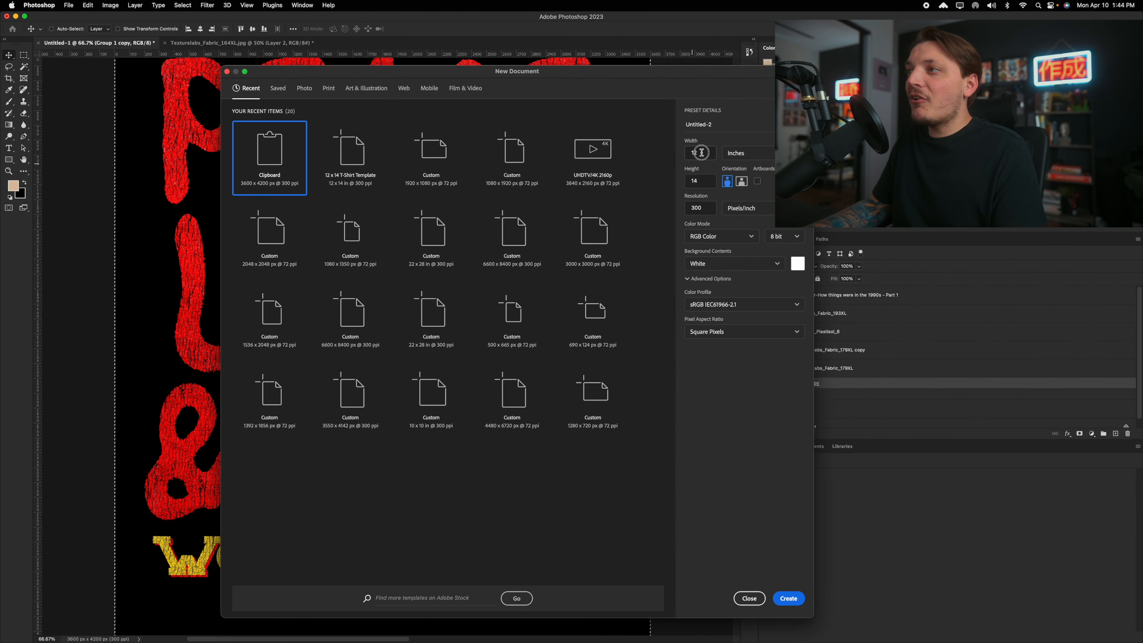
pyautogui.write('10')
pyautogui.doubleClick(703, 180)
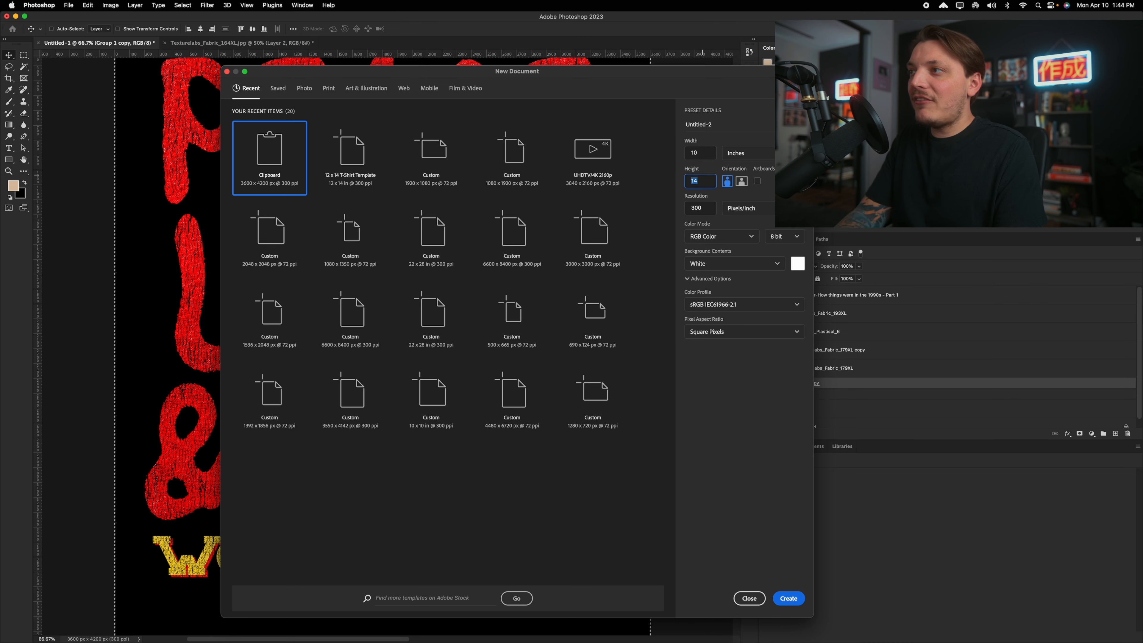
pyautogui.write('10')
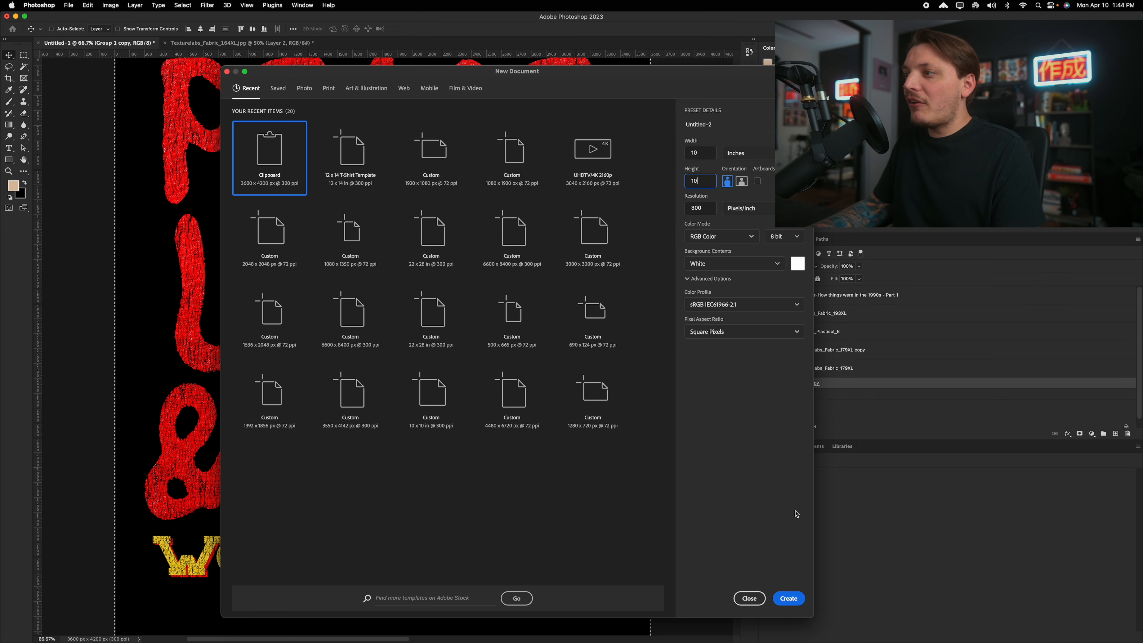
pyautogui.click(790, 599)
# Step: Copy the transparent coffee mug image from Chrome's image results, paste it into the new Photoshop document and enlarge it to nearly fill the canvas
pyautogui.moveTo(192, 641)
pyautogui.click(155, 616)
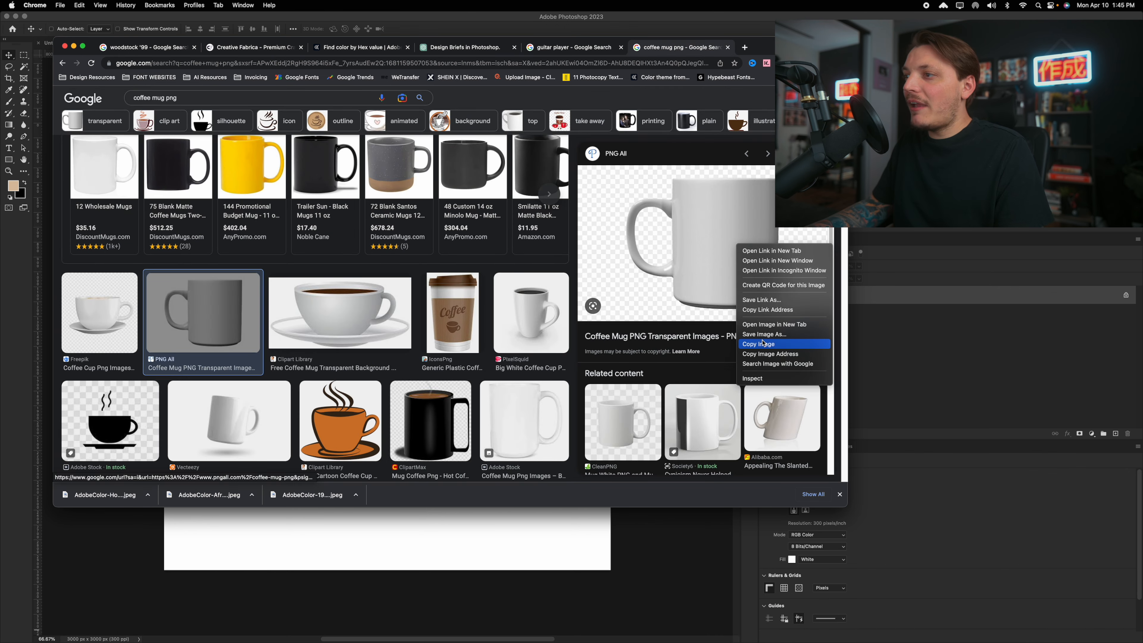
pyautogui.click(763, 343)
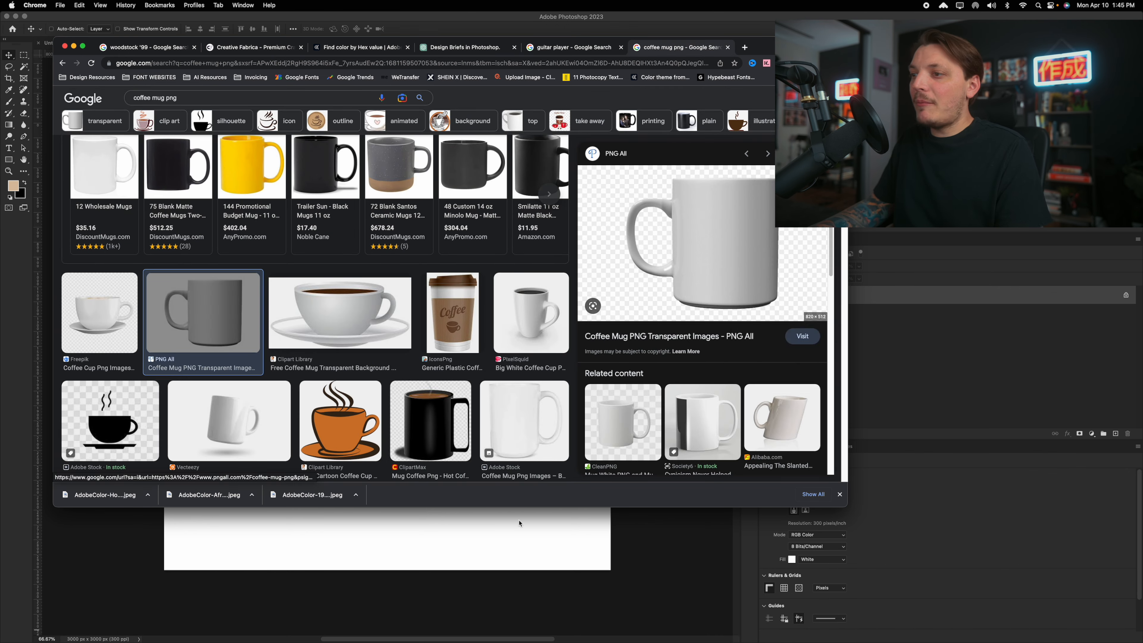
pyautogui.press('super+Tab')
pyautogui.press('super+v')
pyautogui.press('super+t')
pyautogui.moveTo(428, 312); pyautogui.dragTo(588, 174)
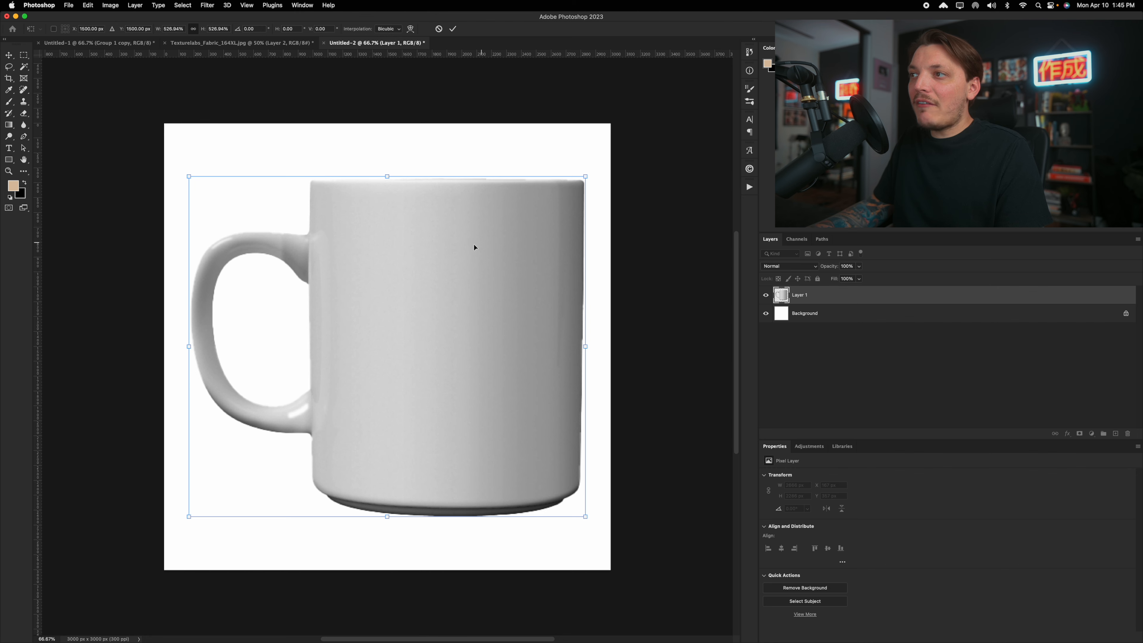
pyautogui.press('Return')
# Step: Switch to Chrome, search Adobe Color's Explore page for "mountains" and look through the colour palettes
pyautogui.press('super+Tab')
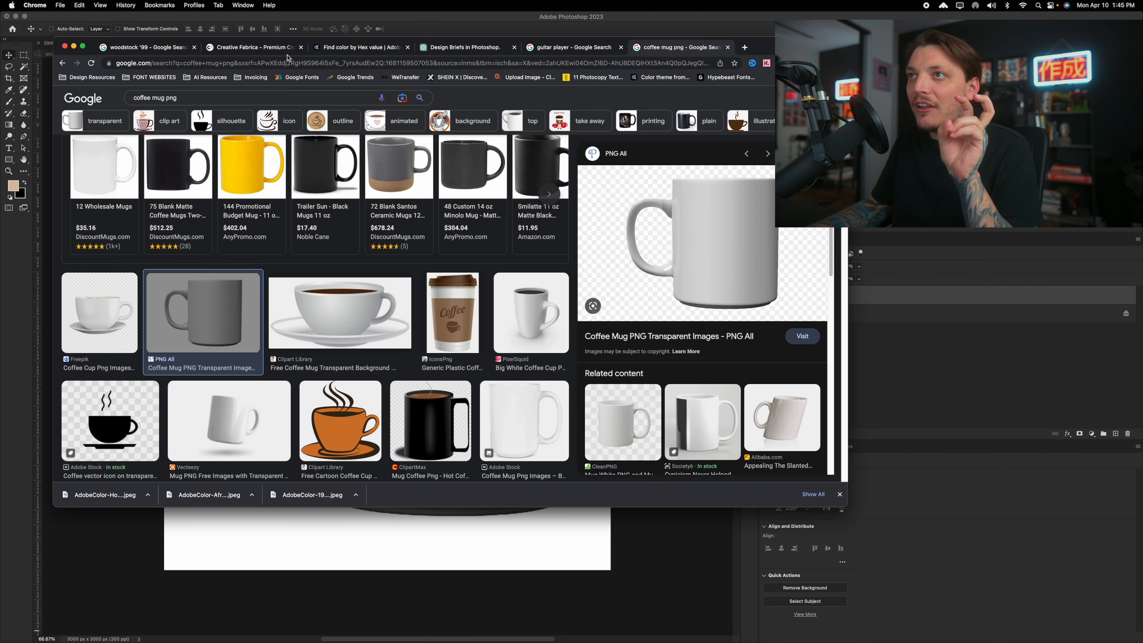
pyautogui.click(195, 47)
pyautogui.click(254, 47)
pyautogui.click(102, 98)
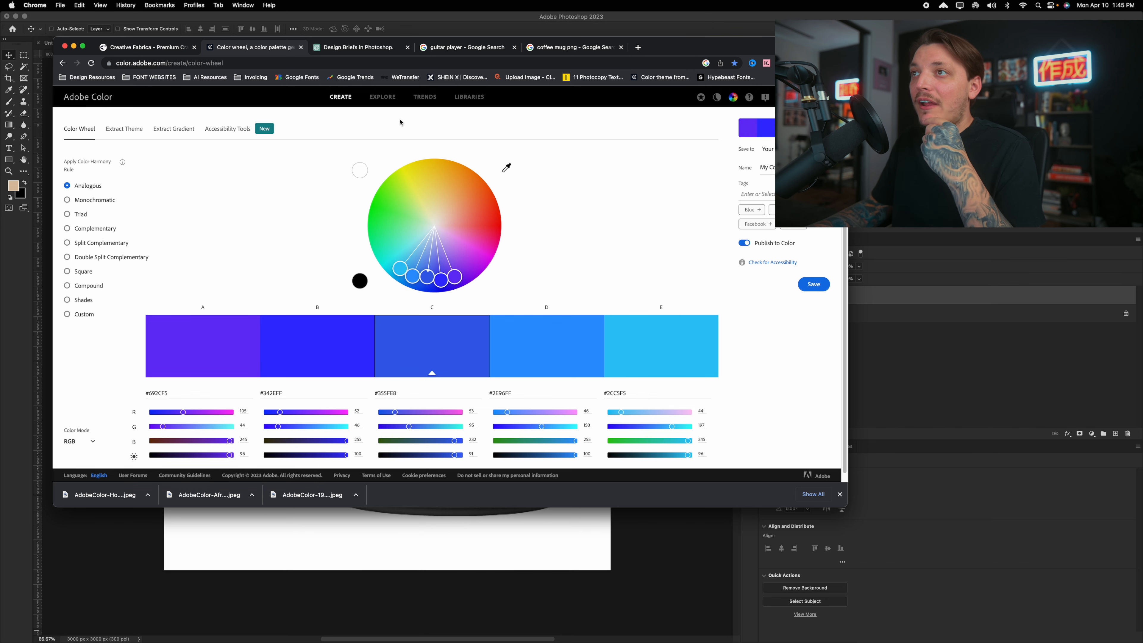
pyautogui.click(393, 100)
pyautogui.click(150, 124)
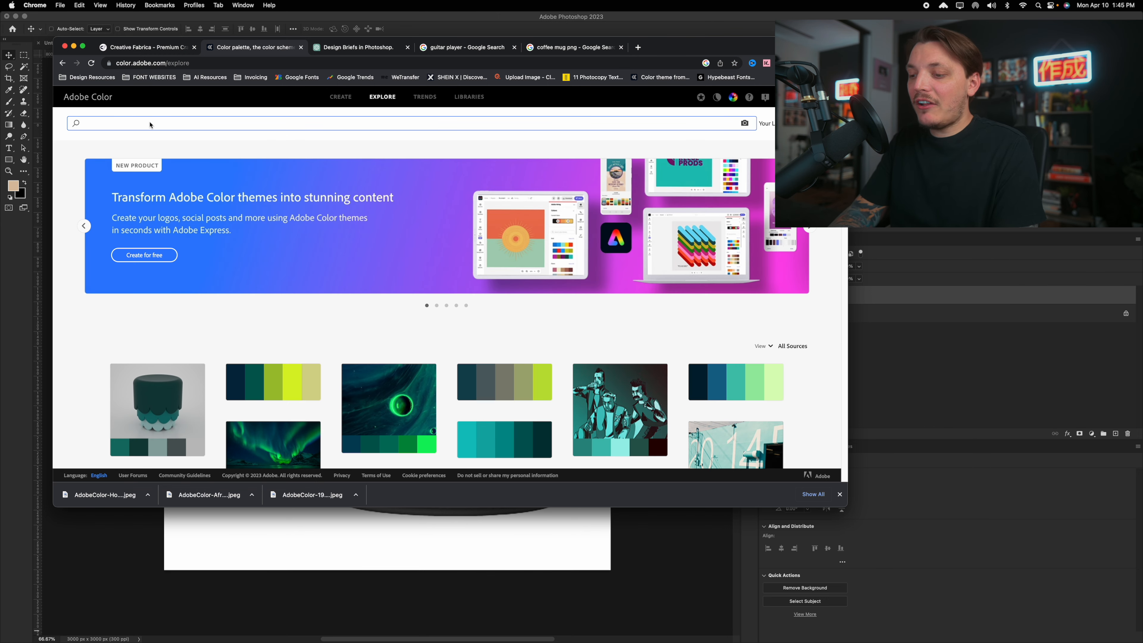
pyautogui.write('natu')
pyautogui.press('BackSpace')
pyautogui.press('BackSpace')
pyautogui.write('mou')
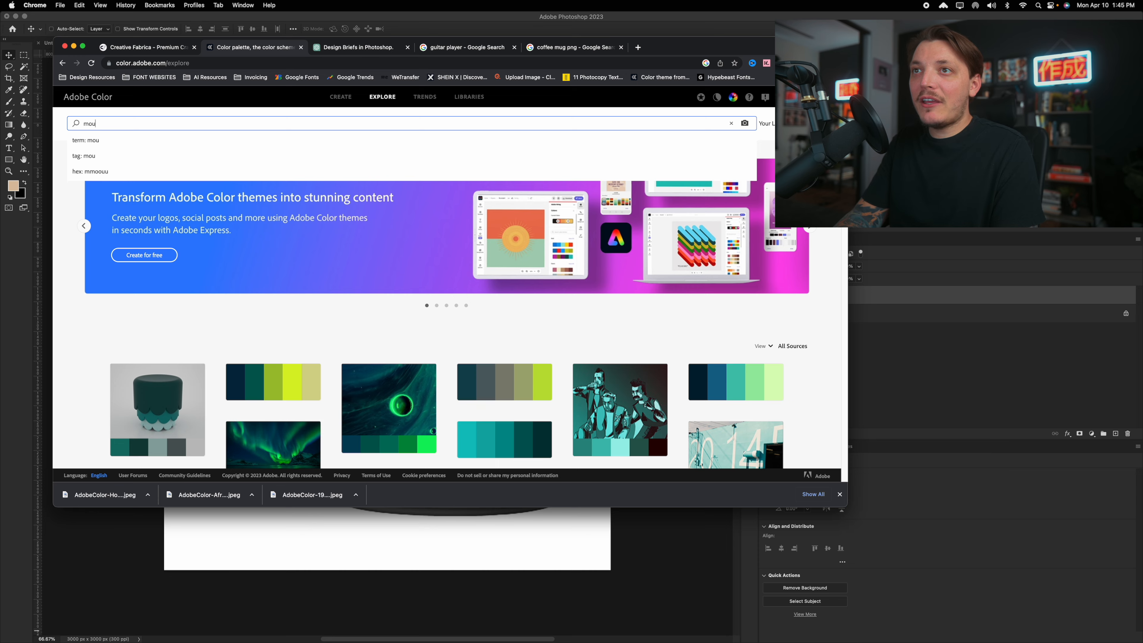
pyautogui.write('ntains')
pyautogui.press('Return')
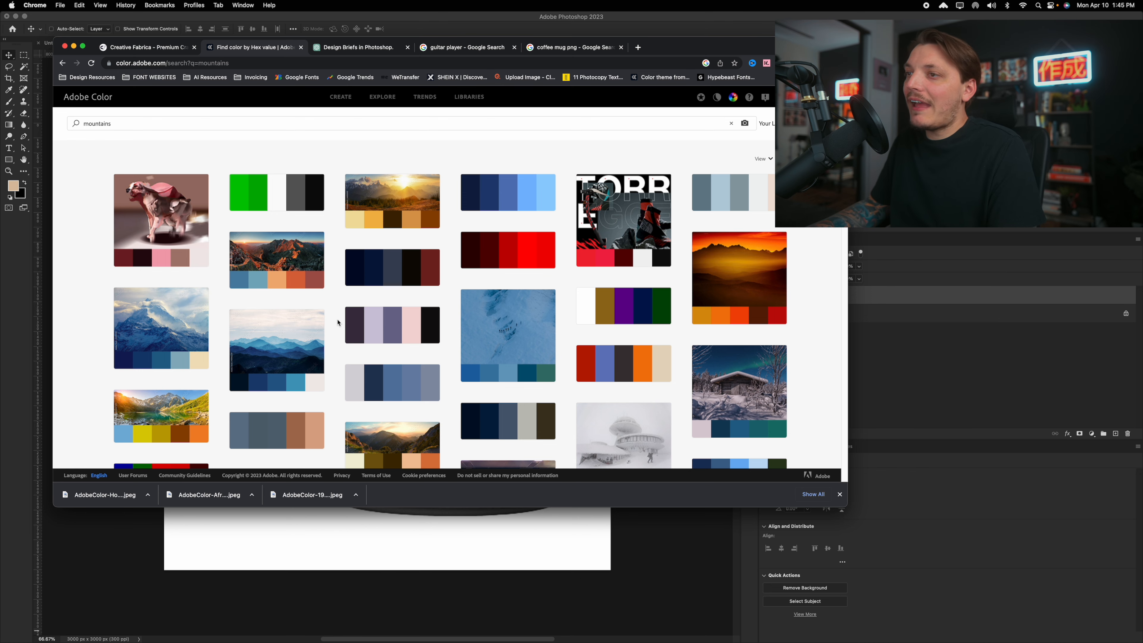
pyautogui.scroll(-10, 338, 323)
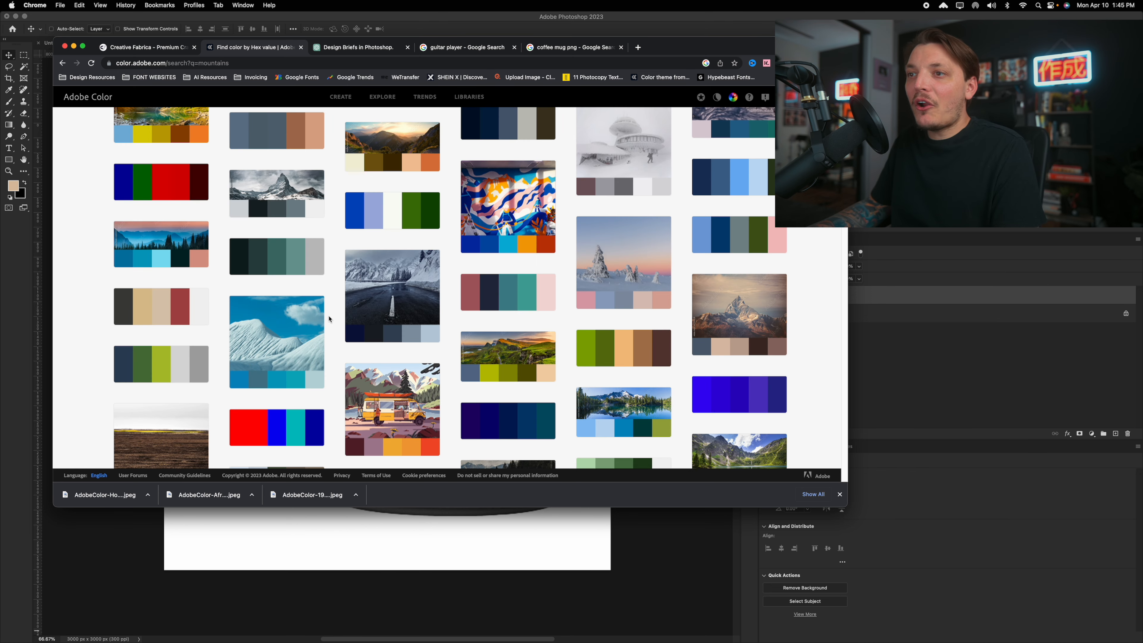
pyautogui.scroll(-12, 329, 319)
pyautogui.click(529, 145)
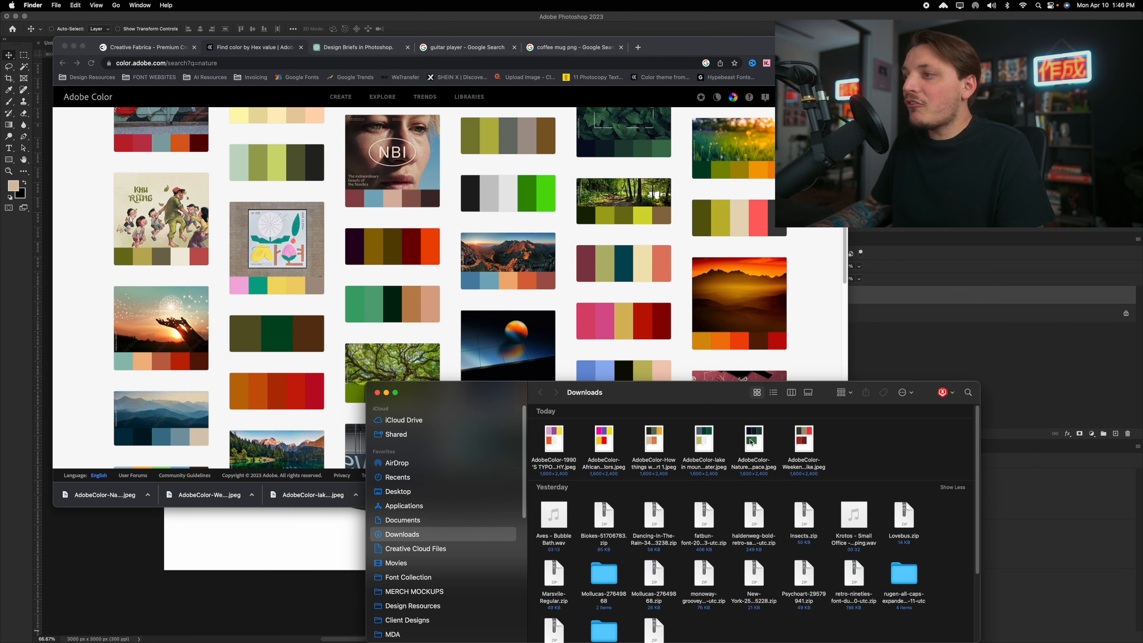
# Step: Place the downloaded AdobeColor-Nature background palette in the mug document and shrink it to about 735 px wide at the canvas's lower-left corner
pyautogui.moveTo(752, 443); pyautogui.dragTo(227, 555)
pyautogui.moveTo(382, 228); pyautogui.dragTo(395, 228)
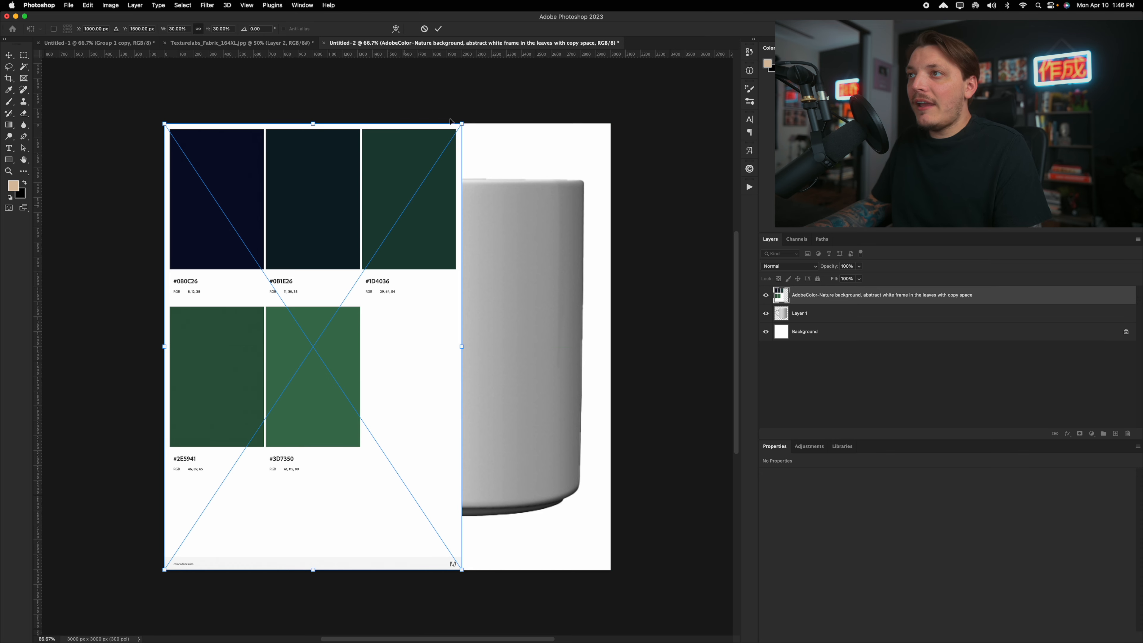
pyautogui.moveTo(463, 121); pyautogui.dragTo(273, 405)
pyautogui.press('Return')
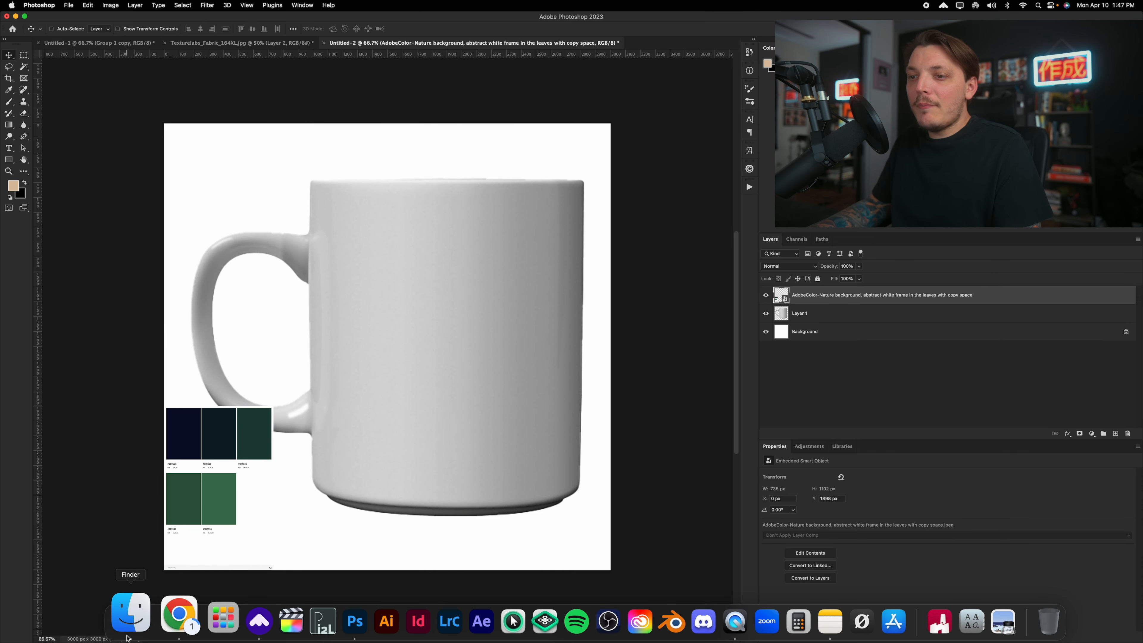
# Step: Place the AdobeColor-Moody forrest with sunlight palette beside the nature palette and nudge it into line with it
pyautogui.click(156, 619)
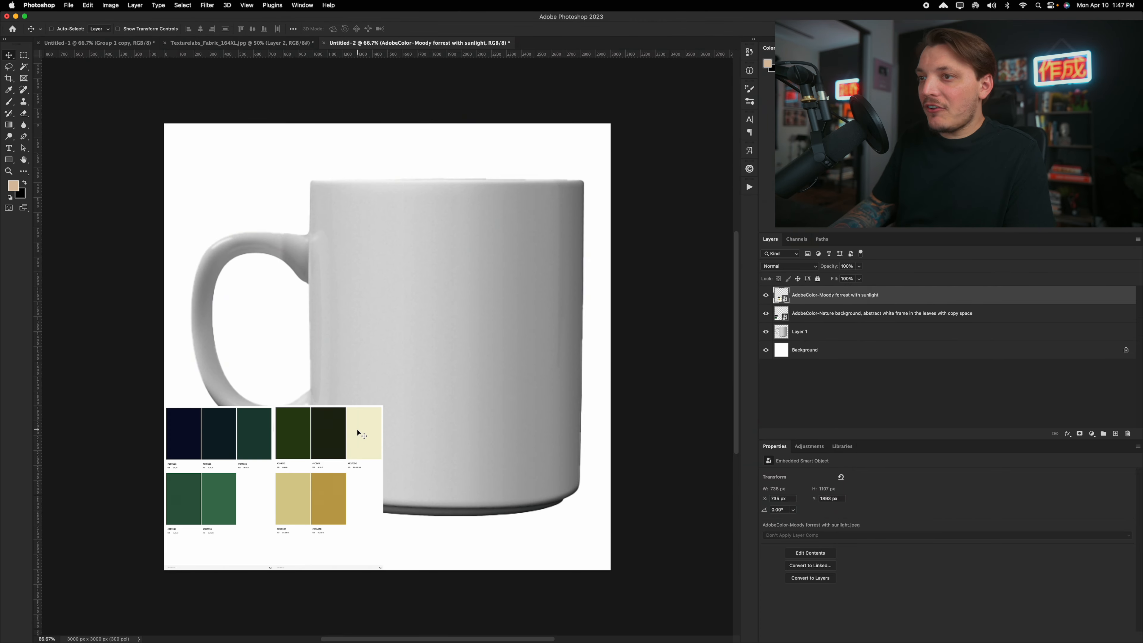
pyautogui.press('Left')
pyautogui.press('Left')
pyautogui.press('Left')
pyautogui.press('Left')
pyautogui.press('Left')
pyautogui.press('Left')
pyautogui.press('Down')
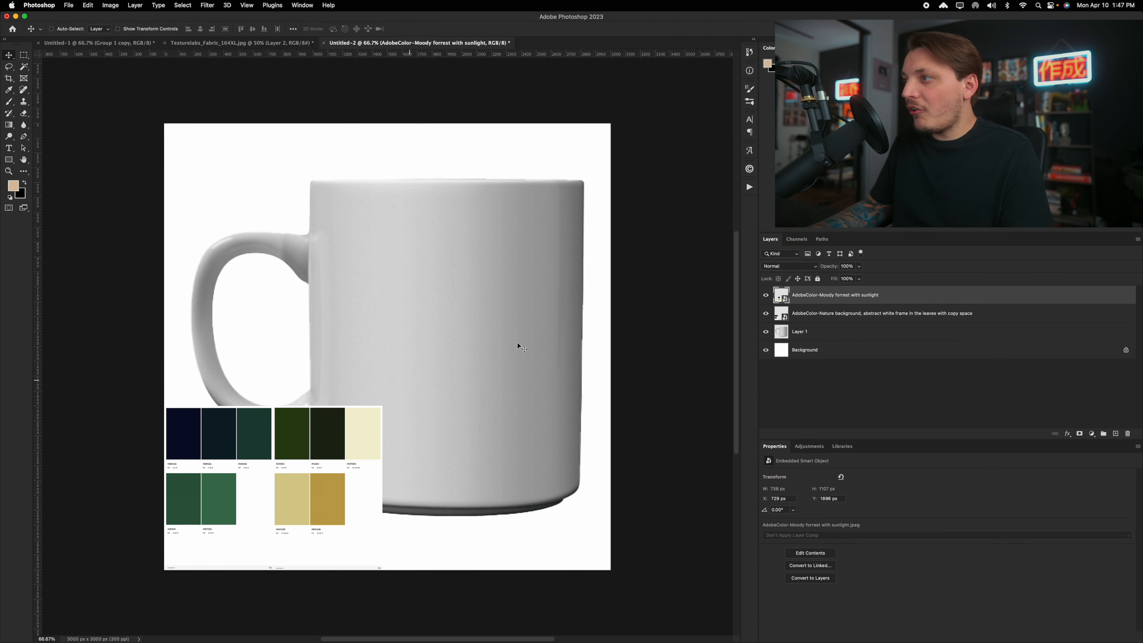
# Step: Convert the two colour palette layers together into one smart object
pyautogui.keyDown('shift'); pyautogui.click(801, 309); pyautogui.keyUp('shift')
pyautogui.rightClick(822, 309)
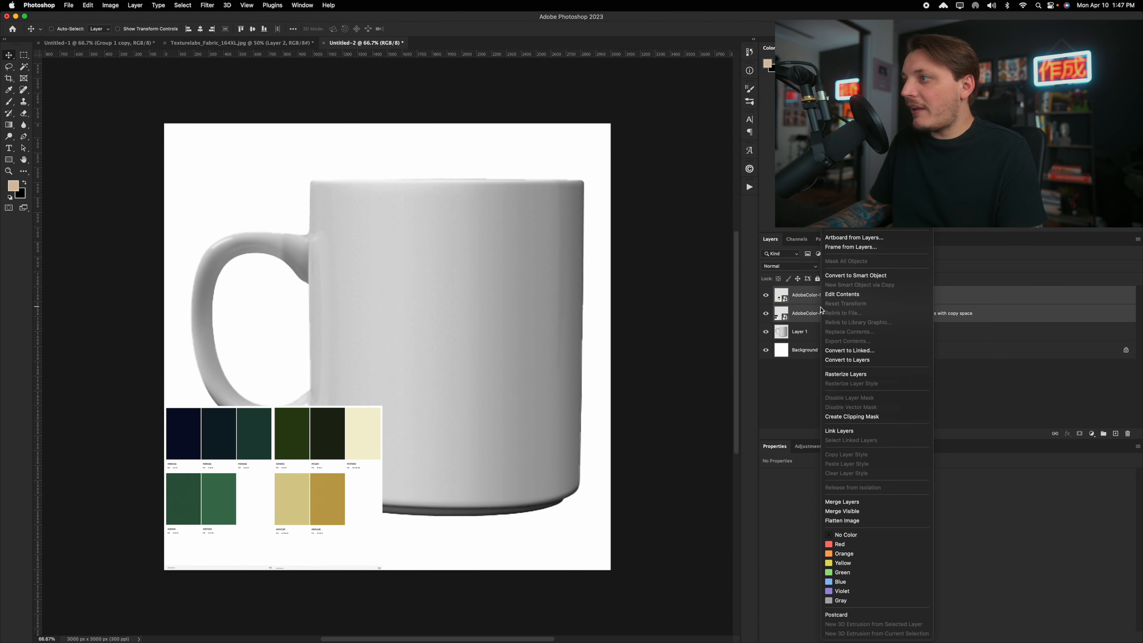
pyautogui.click(875, 278)
pyautogui.rightClick(806, 295)
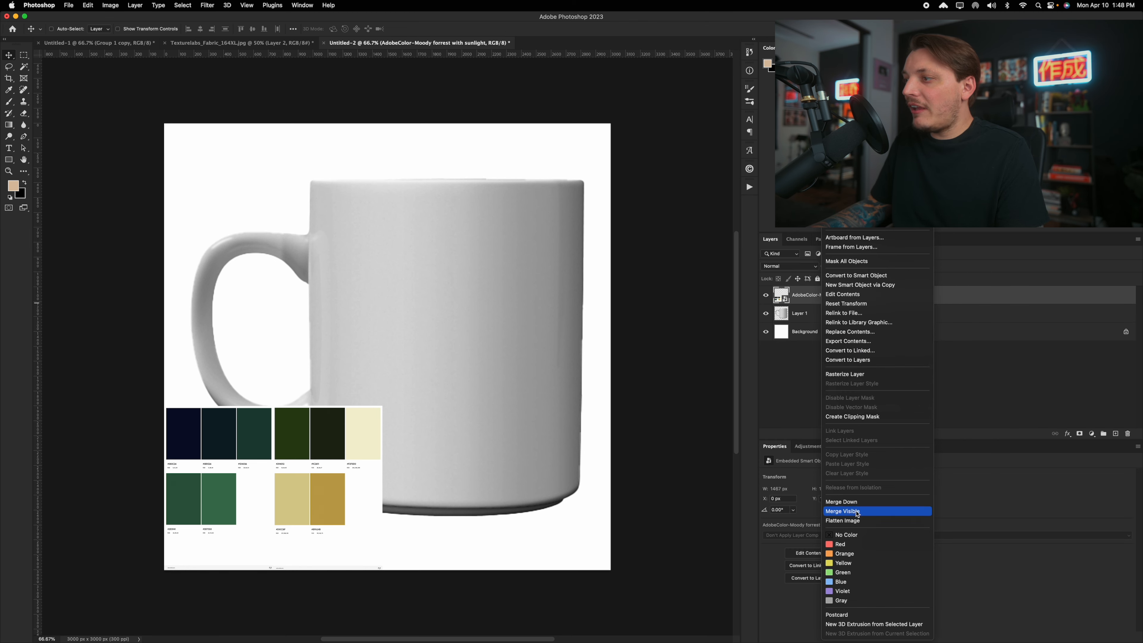
pyautogui.click(877, 502)
pyautogui.press('super+z')
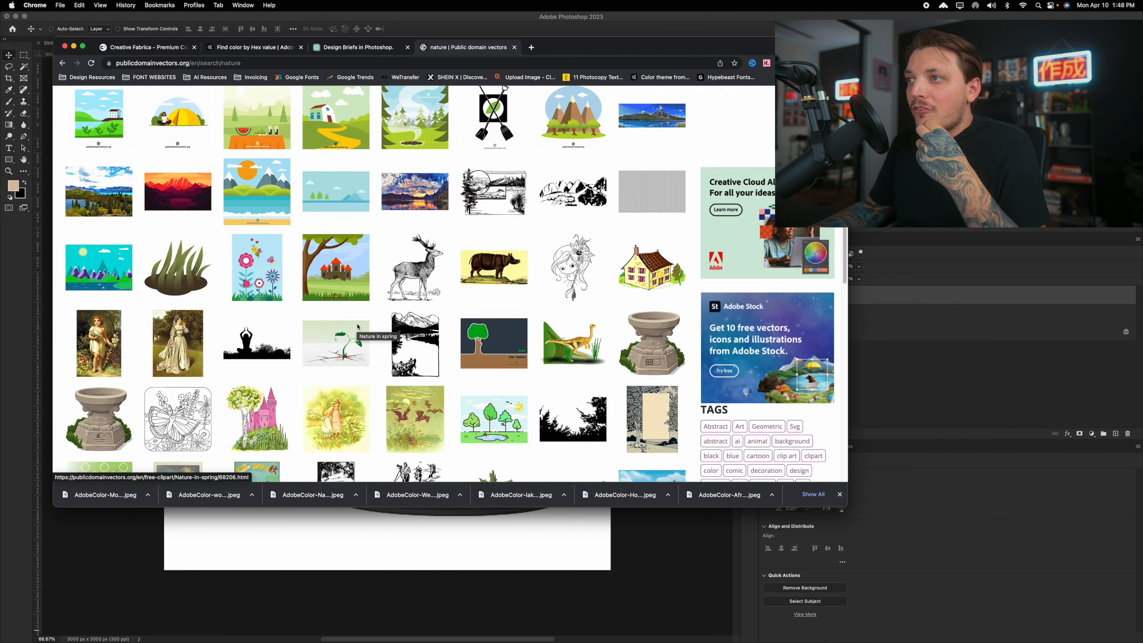
# Step: Find the waterfall drawing among the nature results on publicdomainvectors.org and place johnny_automatic_watefall.svg on the front of the mug
pyautogui.scroll(9, 363, 329)
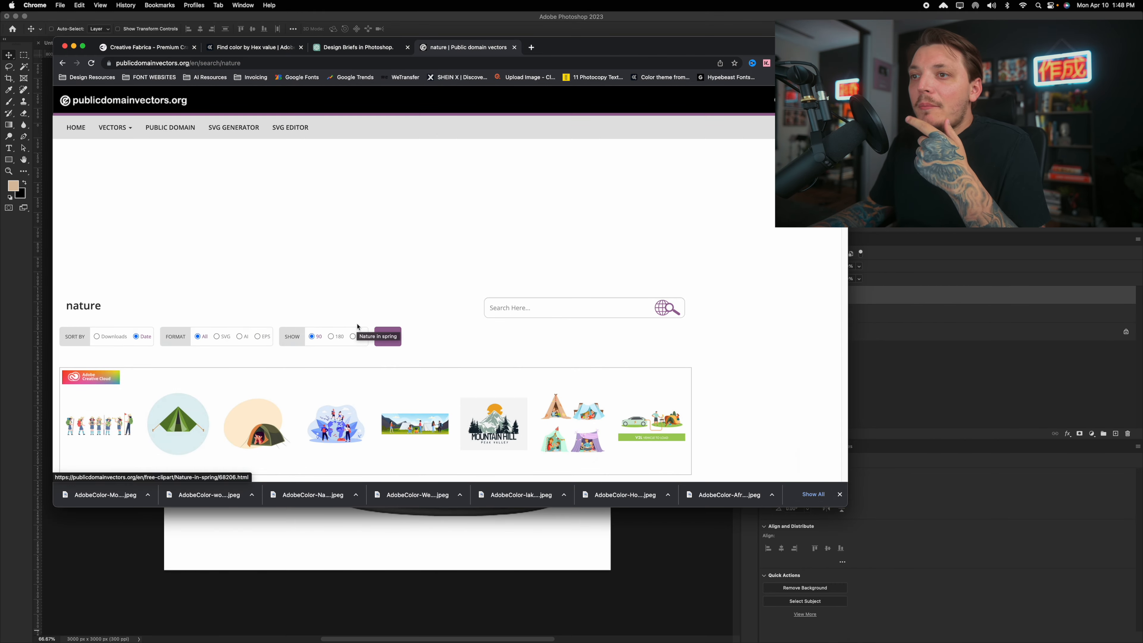
pyautogui.scroll(-7, 358, 328)
pyautogui.scroll(-10, 357, 327)
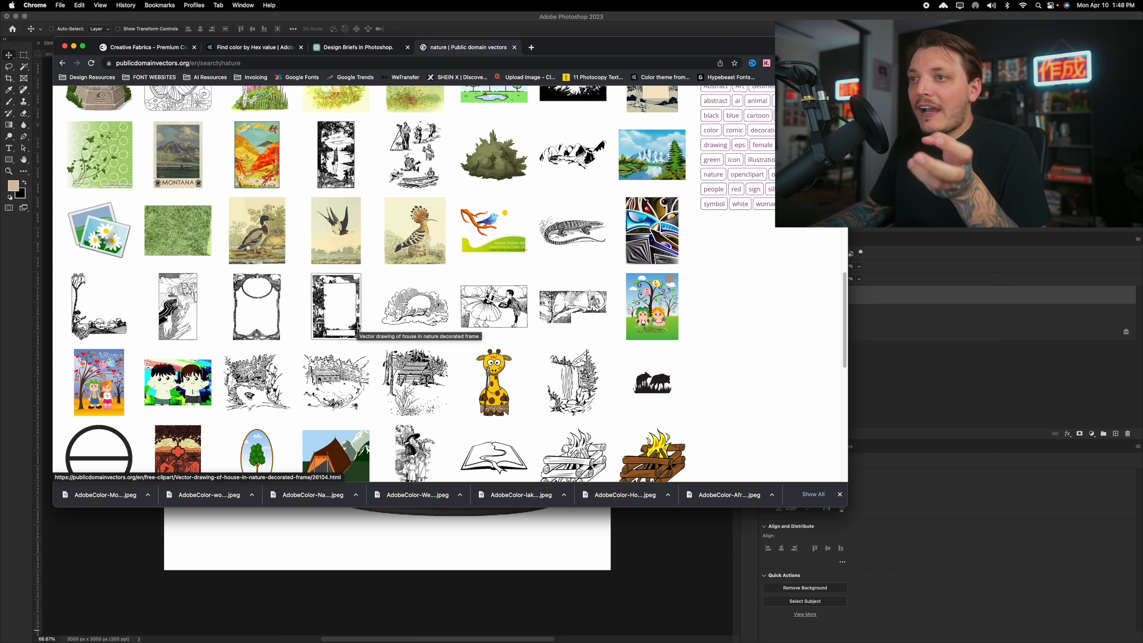
pyautogui.scroll(-4, 359, 327)
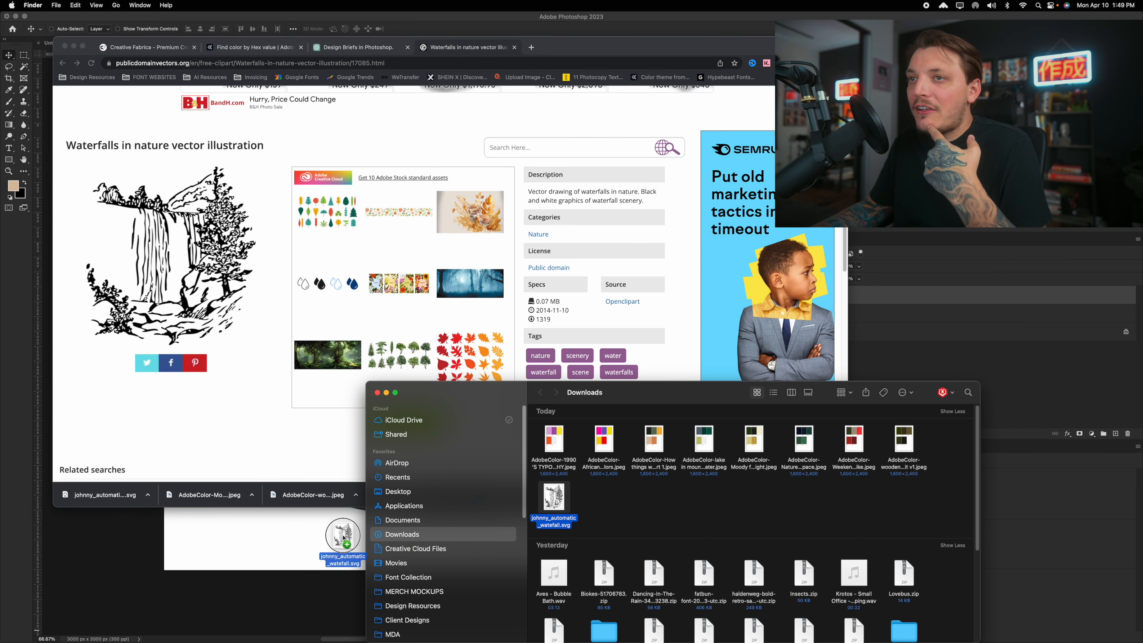
pyautogui.moveTo(333, 545); pyautogui.dragTo(341, 544)
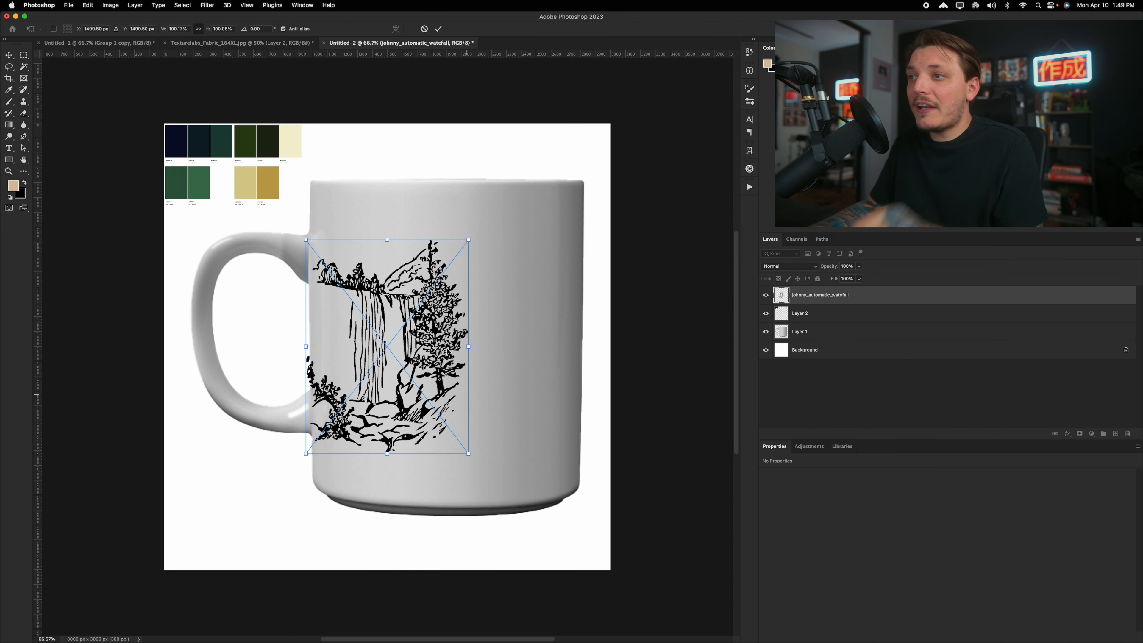
pyautogui.moveTo(450, 309); pyautogui.dragTo(522, 309)
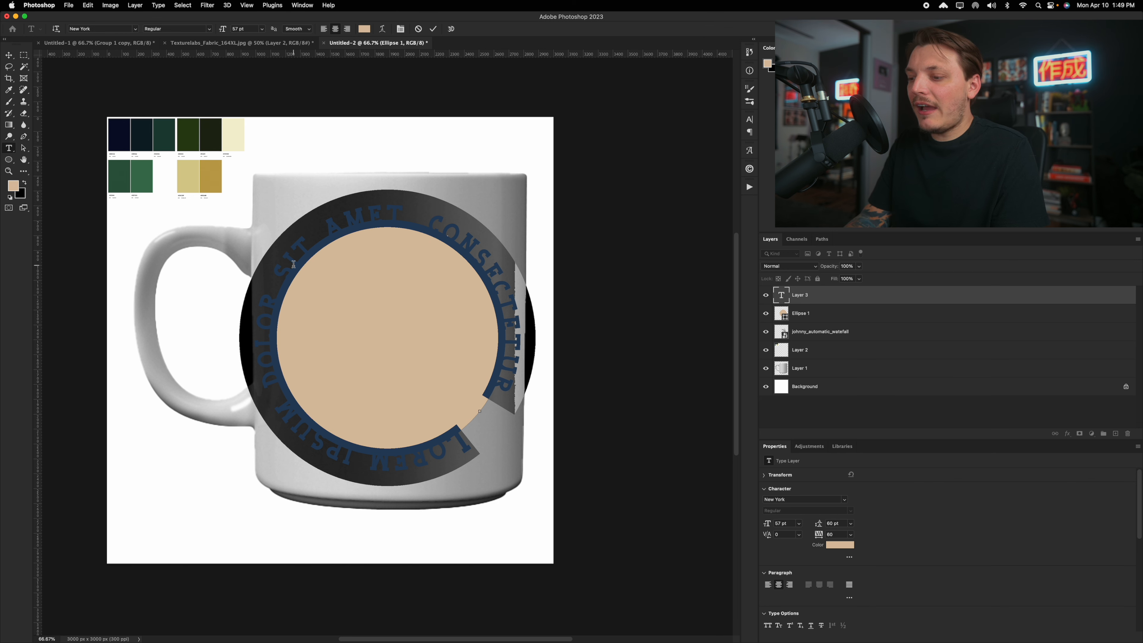
# Step: Enter "GREAT FORREST COFFEE" as text along the circle's outline and replace COFFEE with "ROASTERS"
pyautogui.write('FOR')
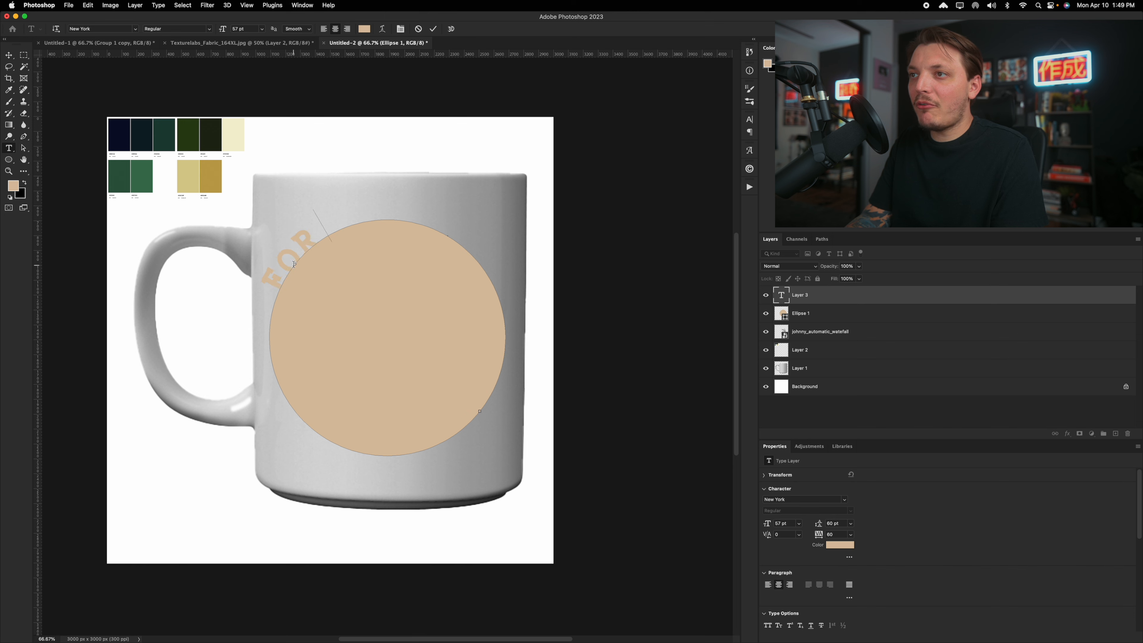
pyautogui.write('REST COFFEE')
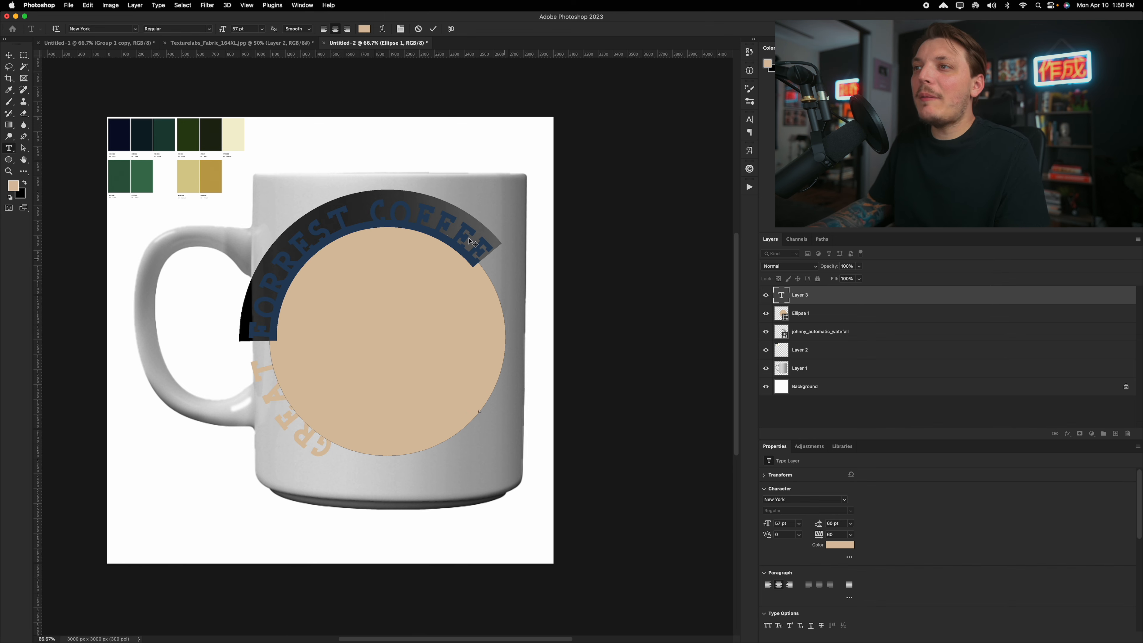
pyautogui.click(469, 238)
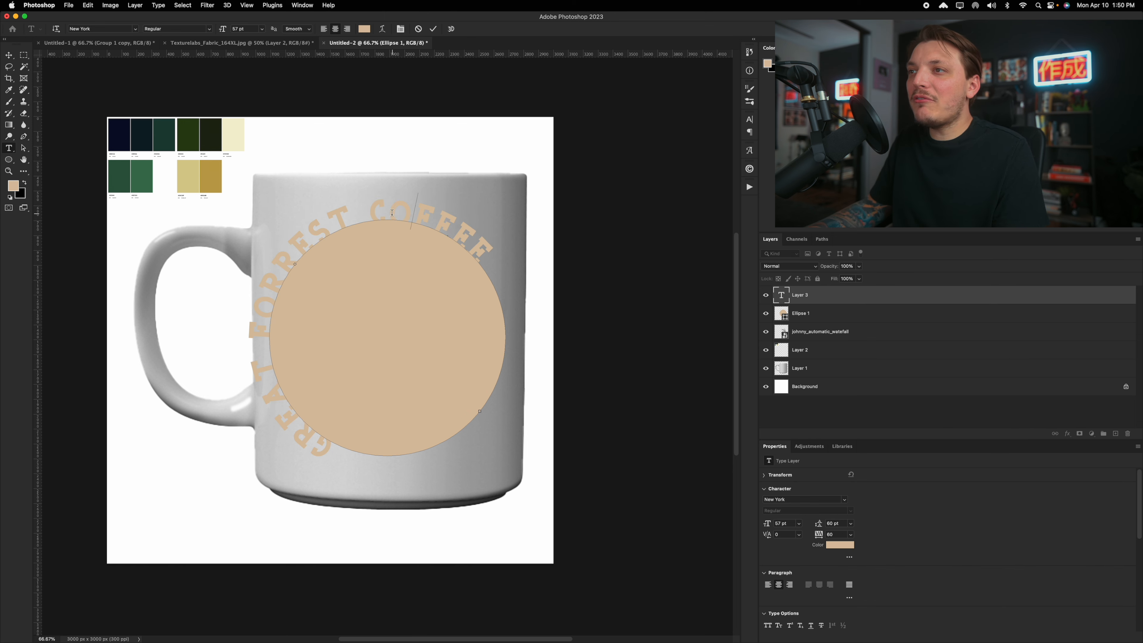
pyautogui.moveTo(366, 216); pyautogui.dragTo(510, 298)
pyautogui.click(510, 297)
pyautogui.write('ROASTERS')
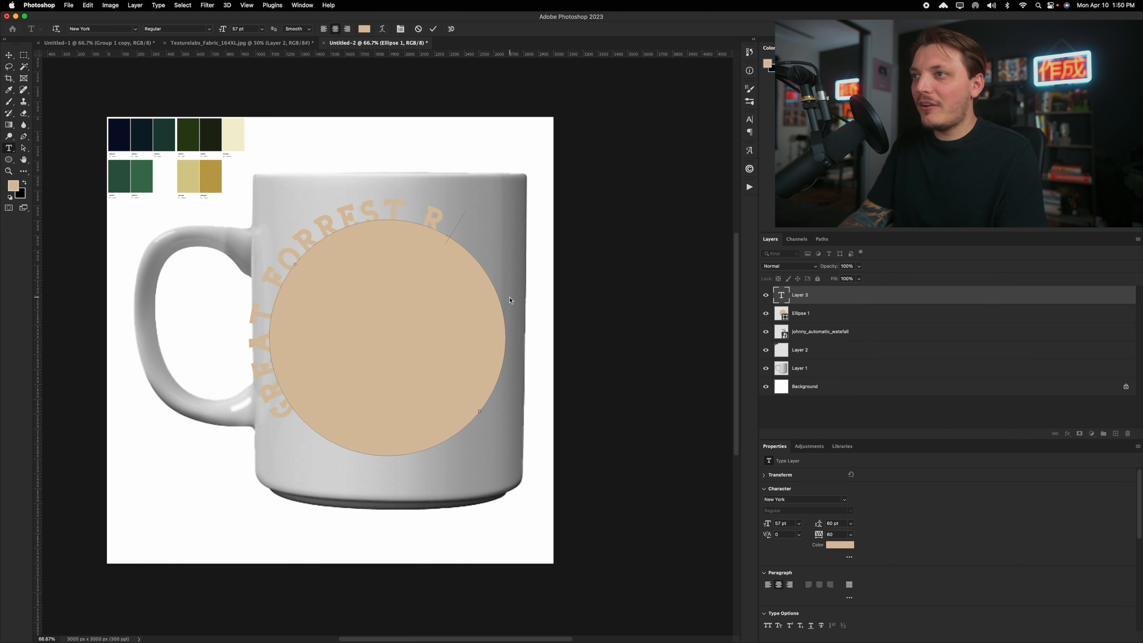
# Step: Slide the GREAT FORREST ROASTERS text along its circular path until it arches symmetrically over the top of the circle
pyautogui.press('super+a')
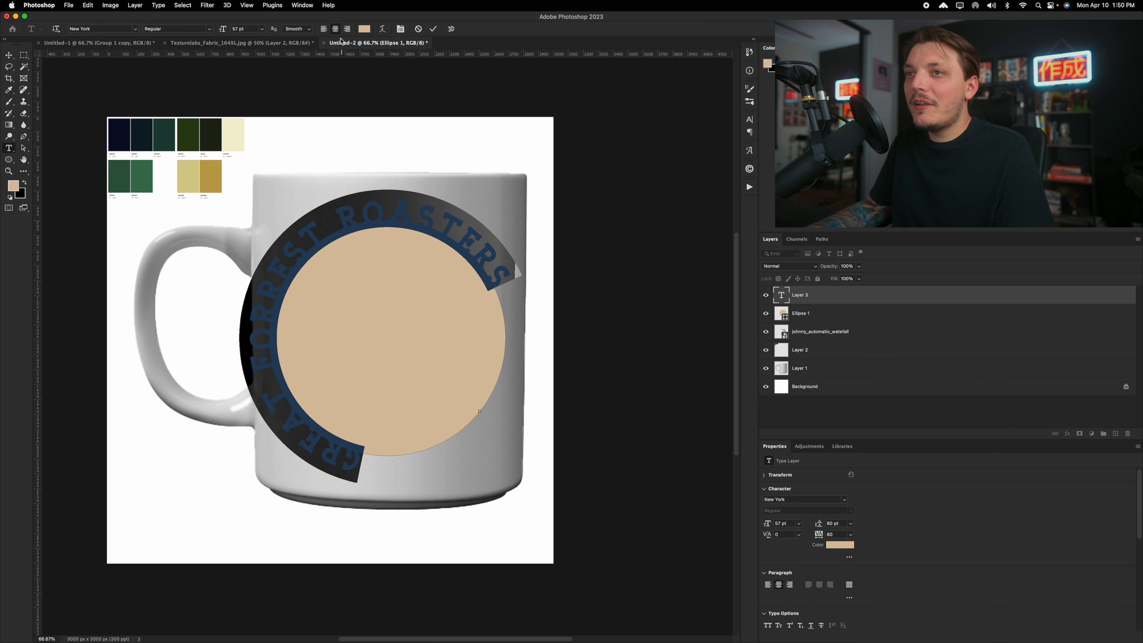
pyautogui.click(21, 148)
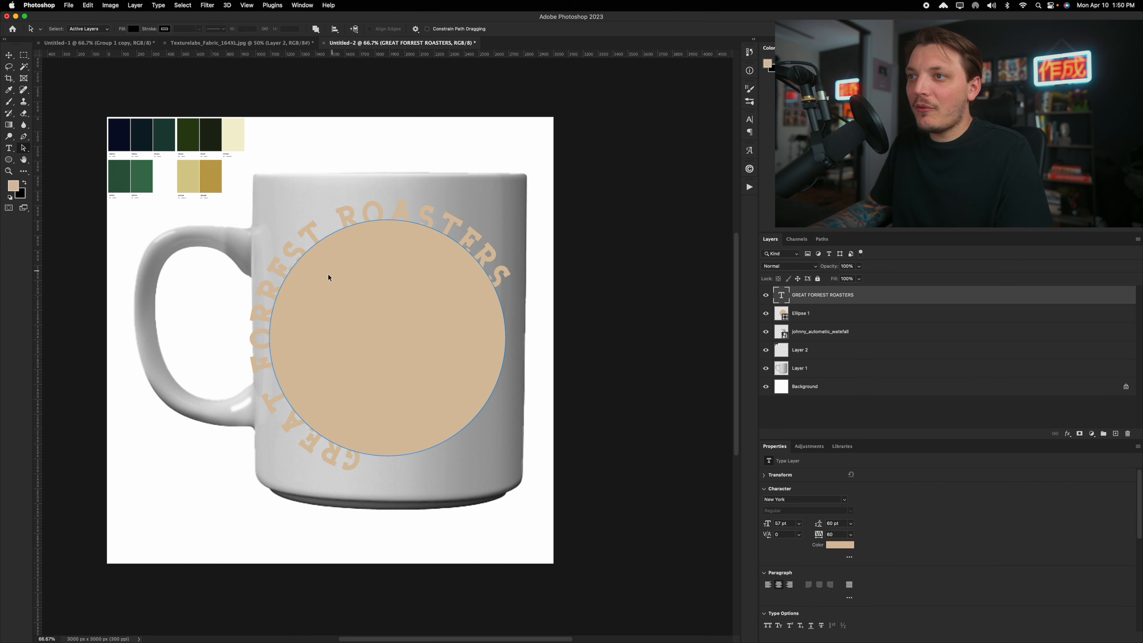
pyautogui.moveTo(283, 275); pyautogui.dragTo(386, 121)
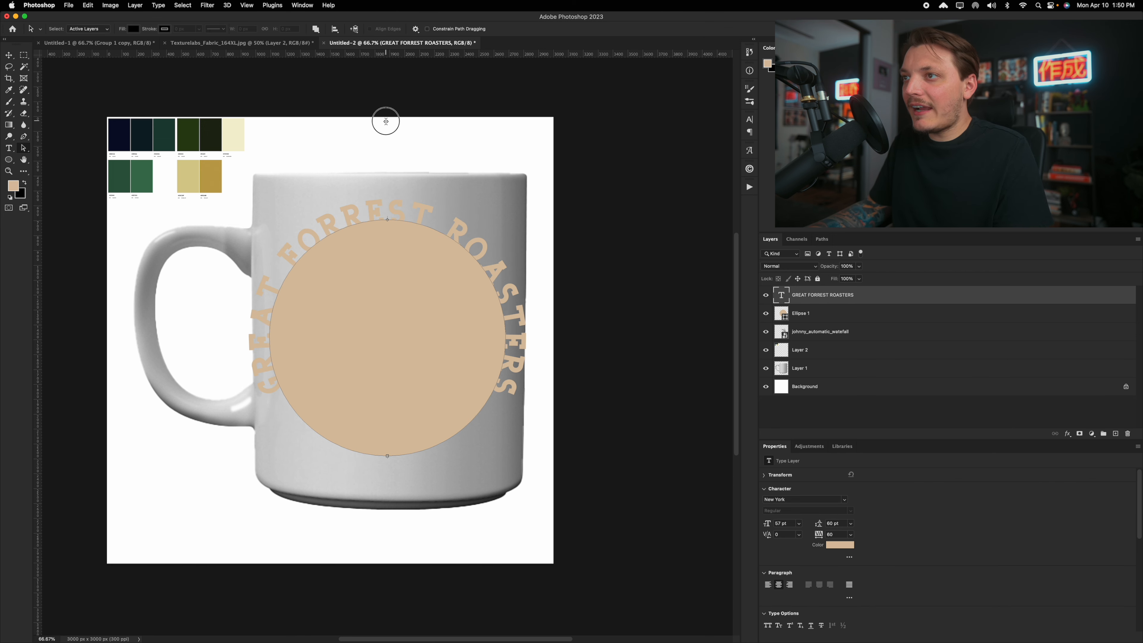
# Step: Tighten the GREAT FORREST ROASTERS text's tracking to -60 and reduce its font size to 35 pt
pyautogui.doubleClick(781, 296)
pyautogui.hotkey('alt', 'Left')
pyautogui.hotkey('alt', 'Left')
pyautogui.hotkey('alt', 'Left')
pyautogui.hotkey('alt', 'Left')
pyautogui.hotkey('alt', 'Left')
pyautogui.hotkey('alt', 'Left')
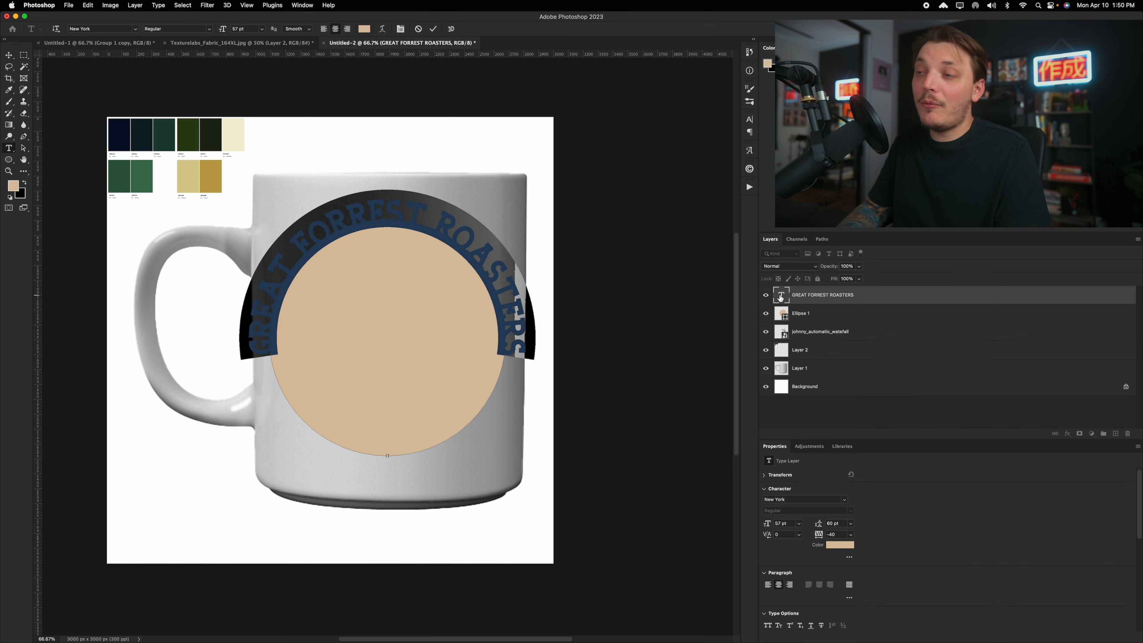
pyautogui.moveTo(223, 33); pyautogui.dragTo(213, 36)
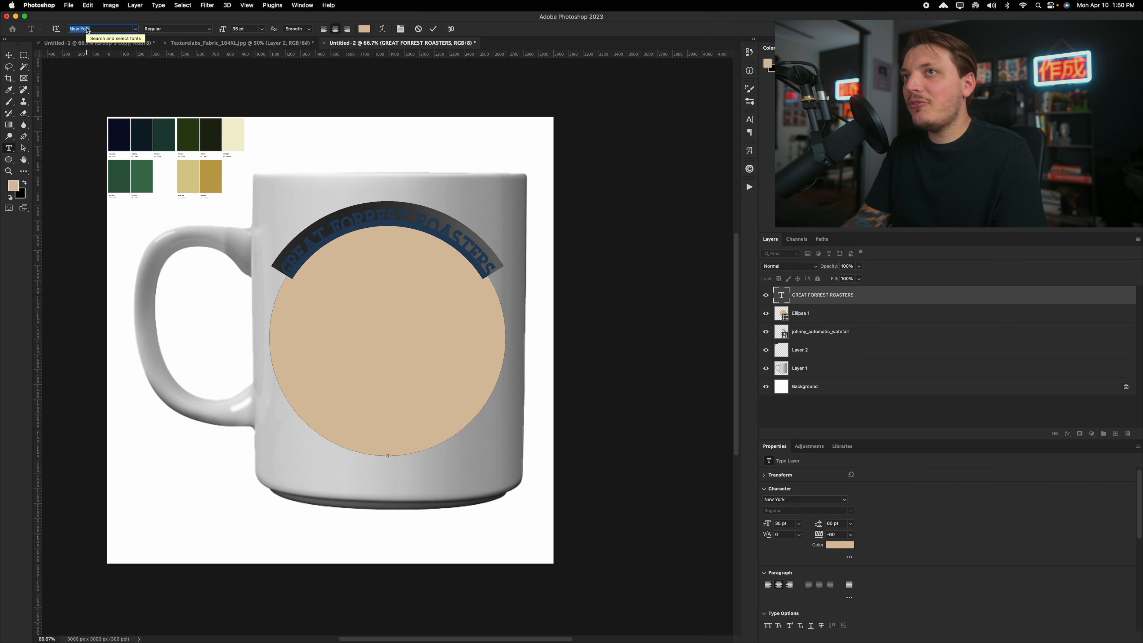
# Step: Change the GREAT FORREST ROASTERS text's font to That That New Regular
pyautogui.click(9, 55)
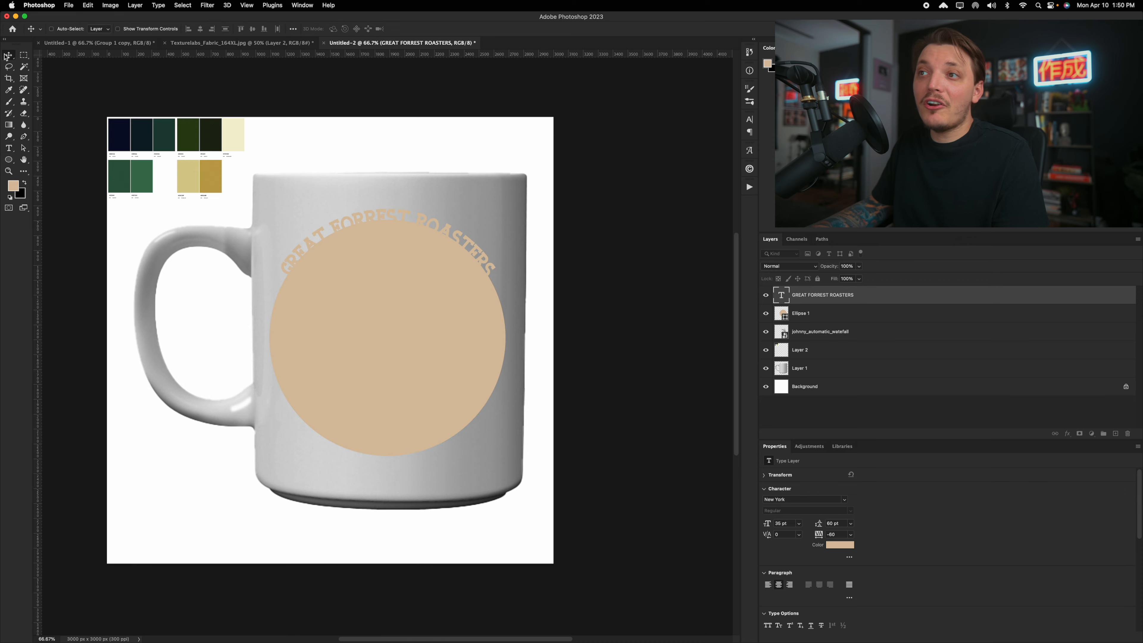
pyautogui.doubleClick(340, 223)
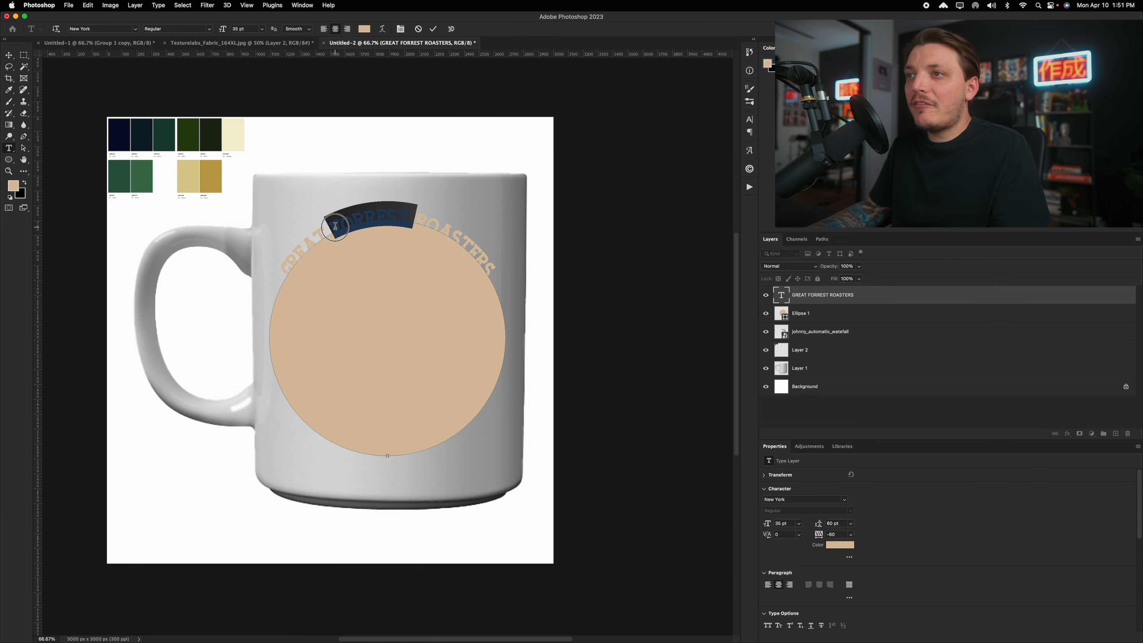
pyautogui.tripleClick(341, 223)
pyautogui.click(111, 29)
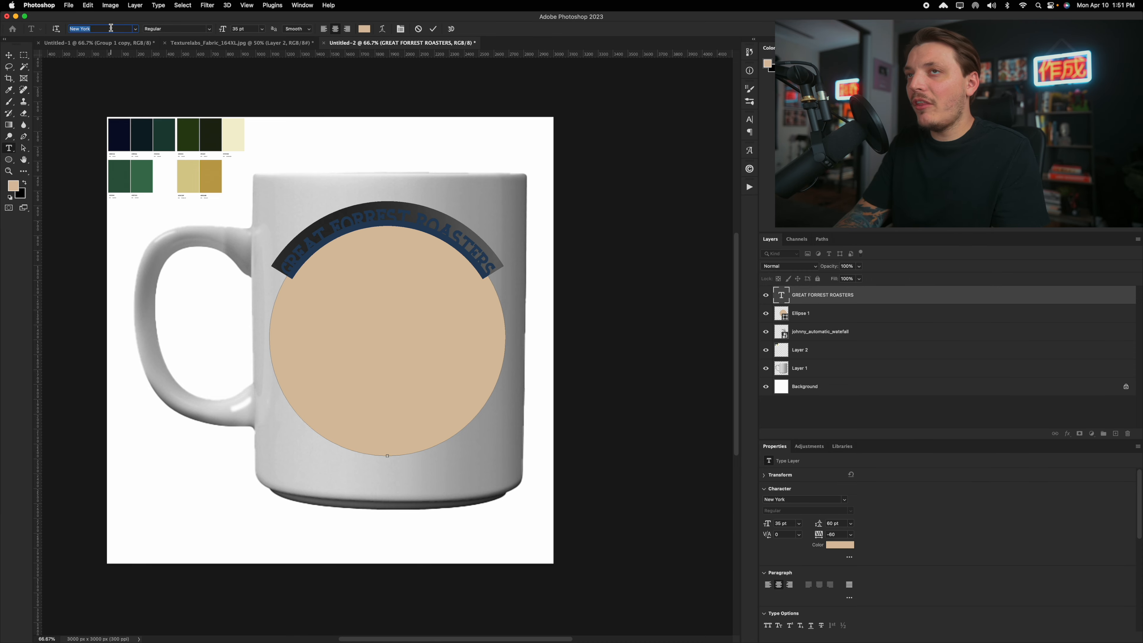
pyautogui.write('that')
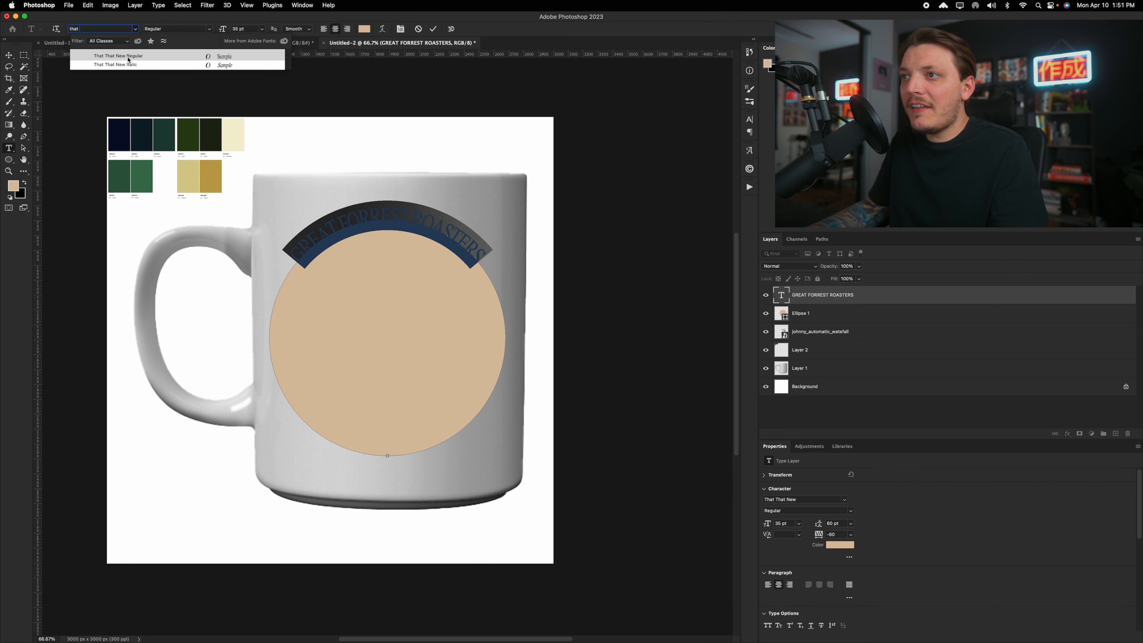
pyautogui.click(128, 60)
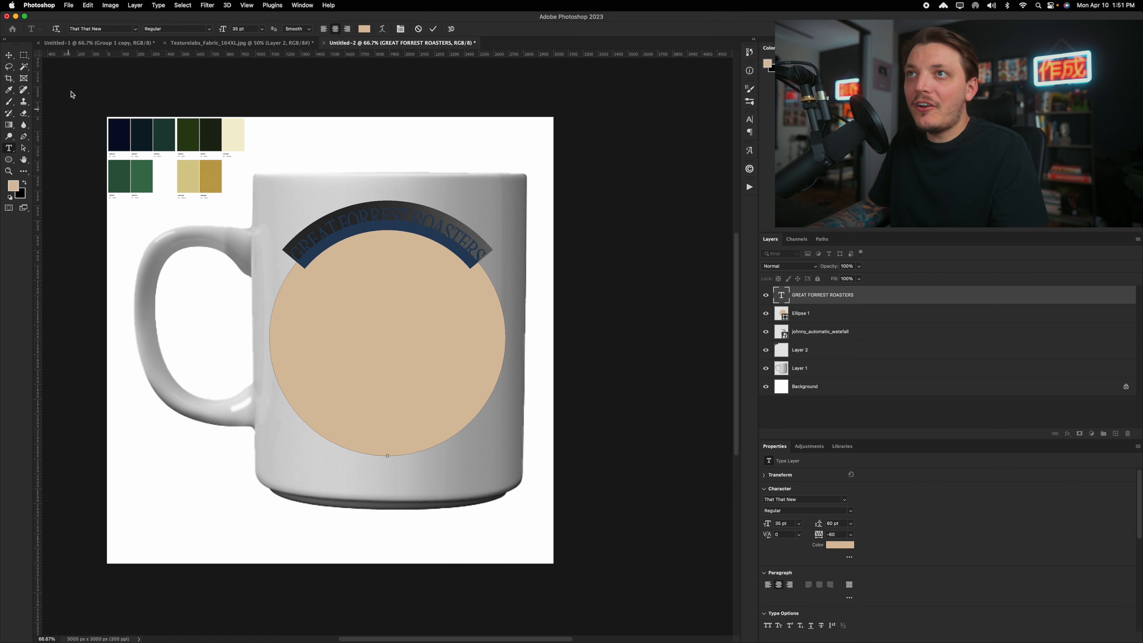
pyautogui.click(193, 28)
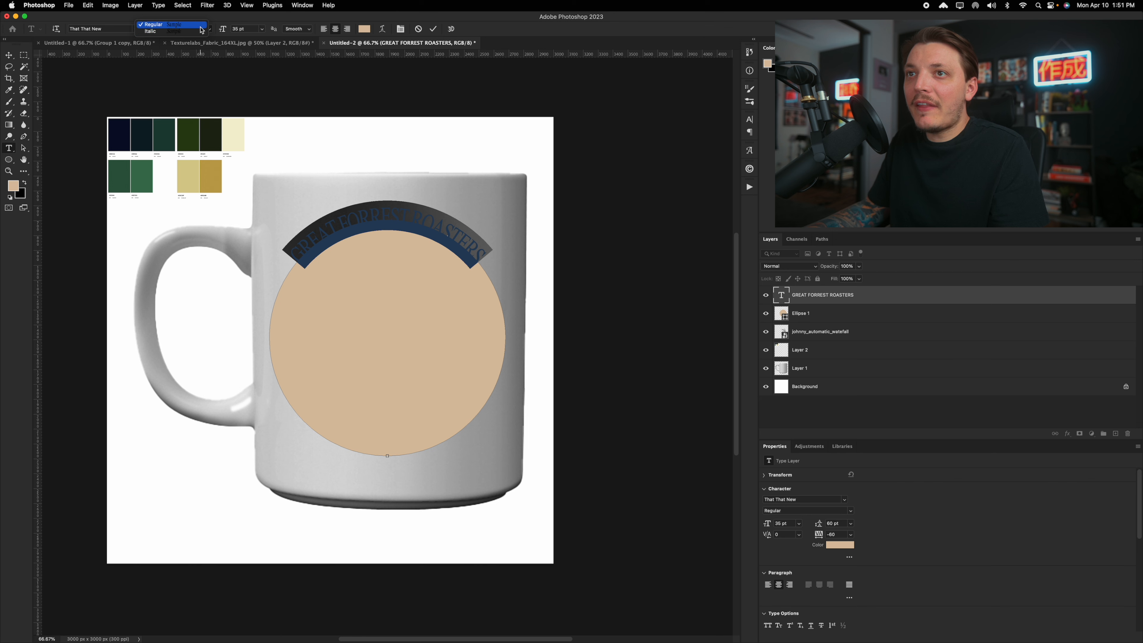
# Step: Recolour the GREAT FORREST ROASTERS text black and enlarge it to 61 pt
pyautogui.click(25, 184)
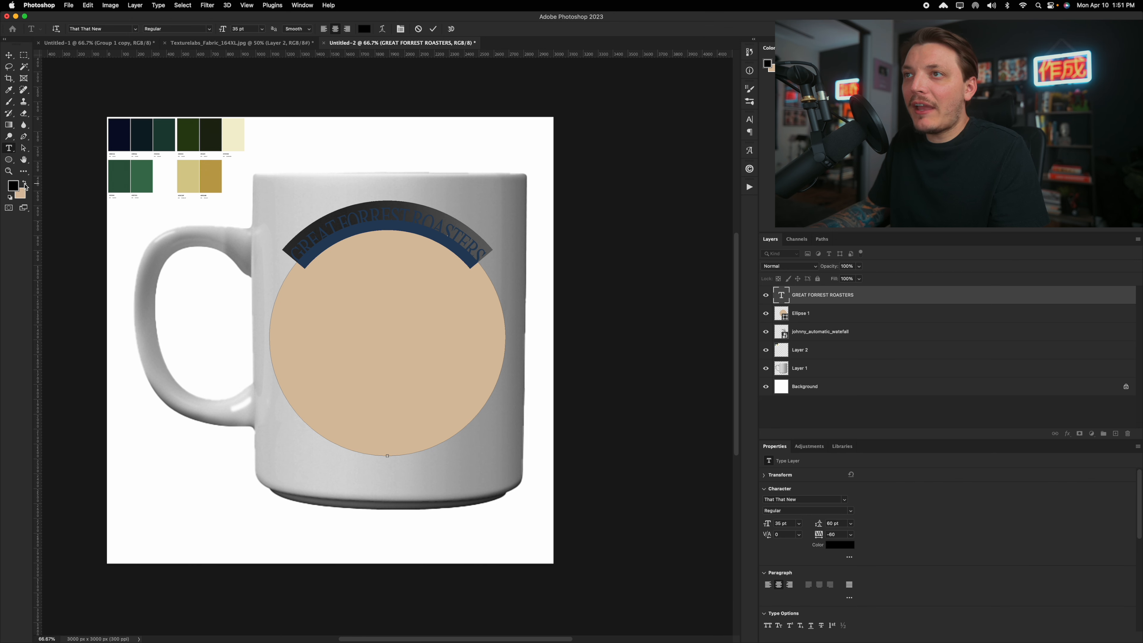
pyautogui.moveTo(223, 30)
pyautogui.mouseDown()
pyautogui.moveTo(245, 30)
pyautogui.moveTo(234, 30)
pyautogui.mouseUp()
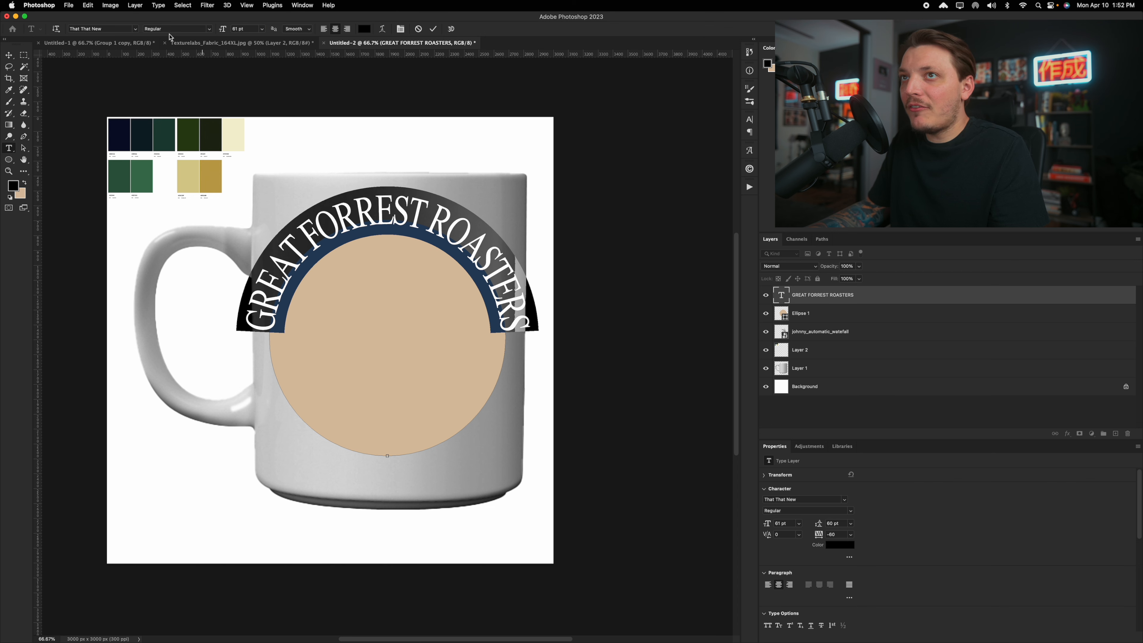
pyautogui.click(9, 55)
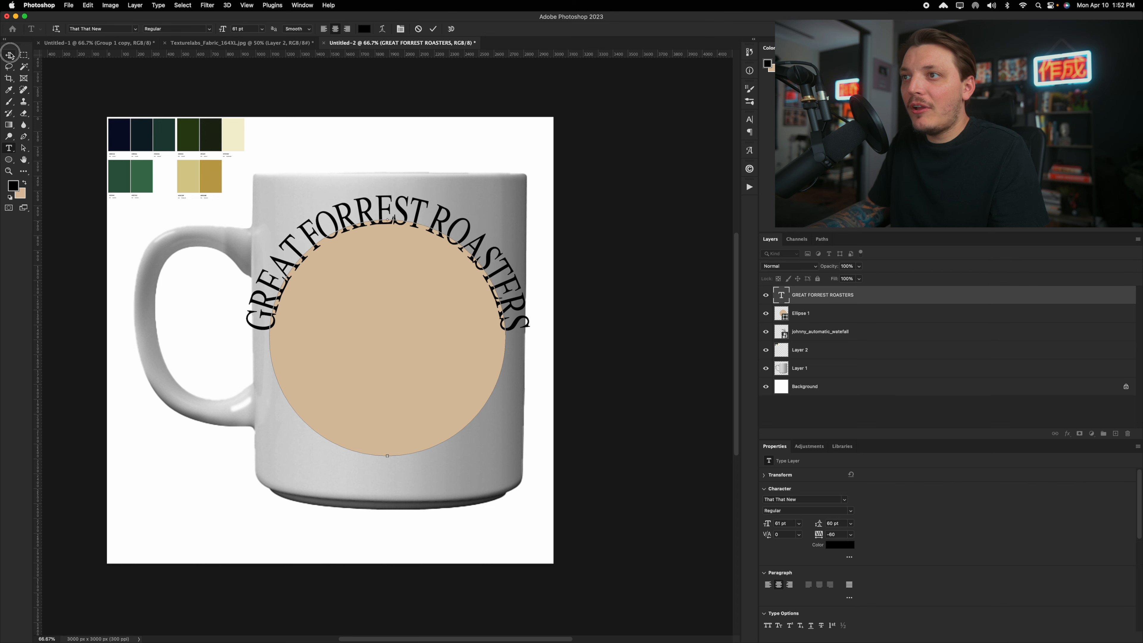
# Step: Try Denton Condensed Test Bold with -20 tracking on the GREAT FORREST ROASTERS text
pyautogui.doubleClick(463, 243)
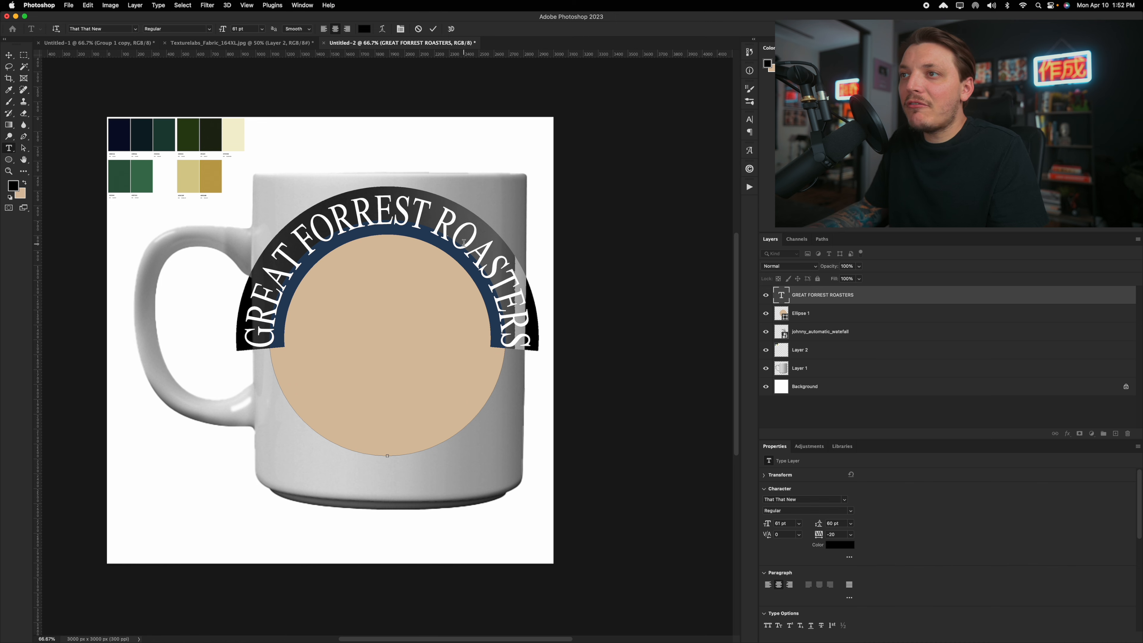
pyautogui.write('dento')
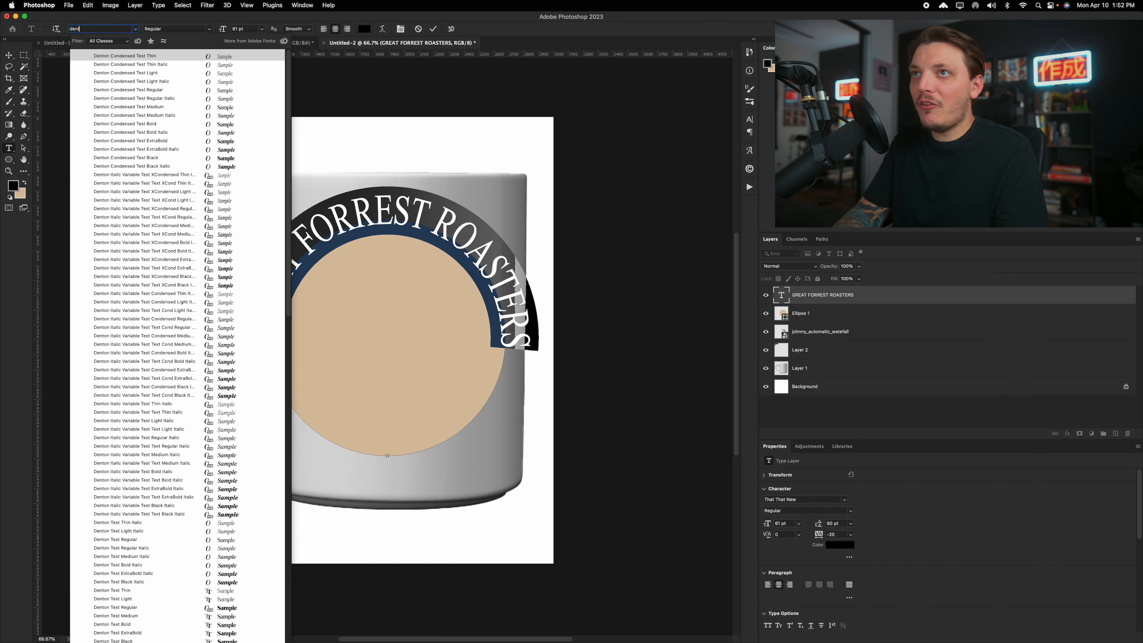
pyautogui.click(146, 126)
pyautogui.click(425, 208)
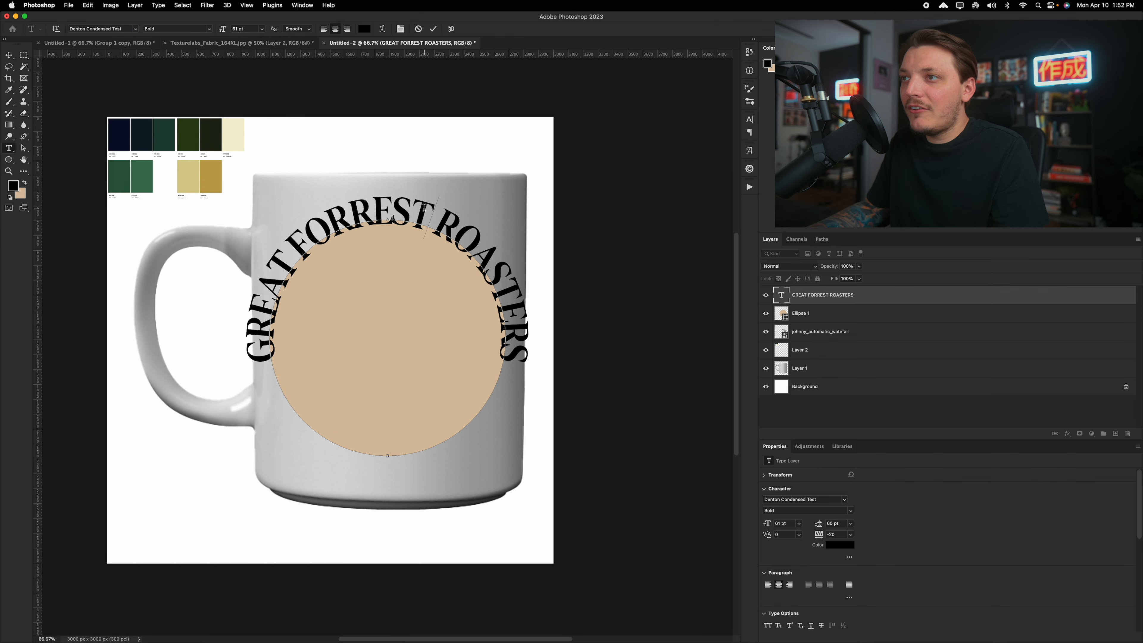
pyautogui.click(8, 54)
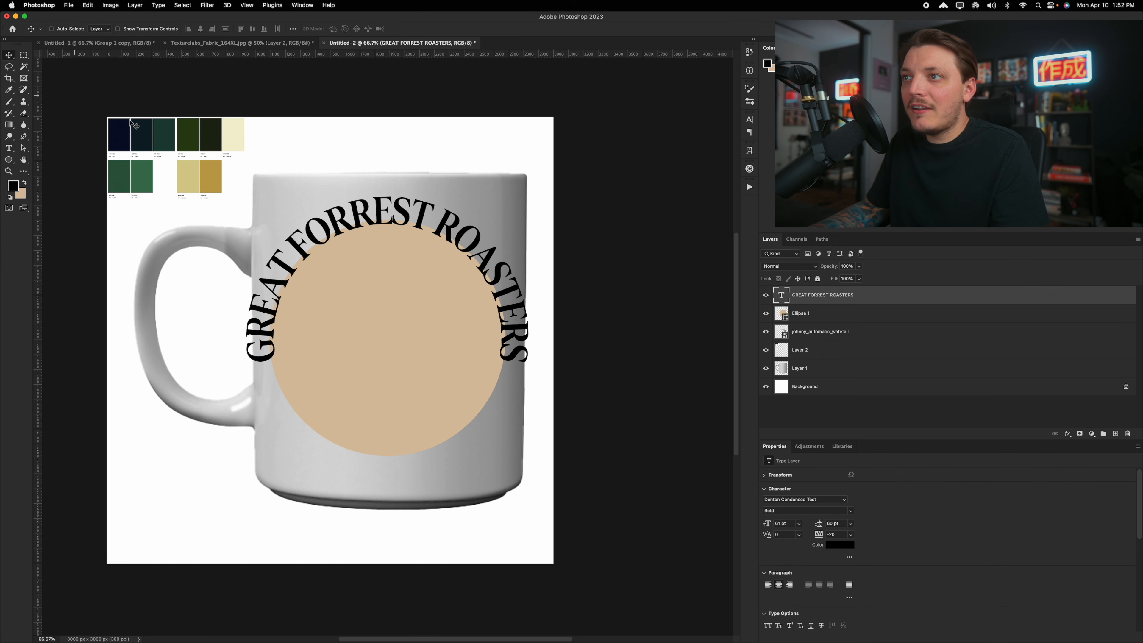
pyautogui.tripleClick(389, 216)
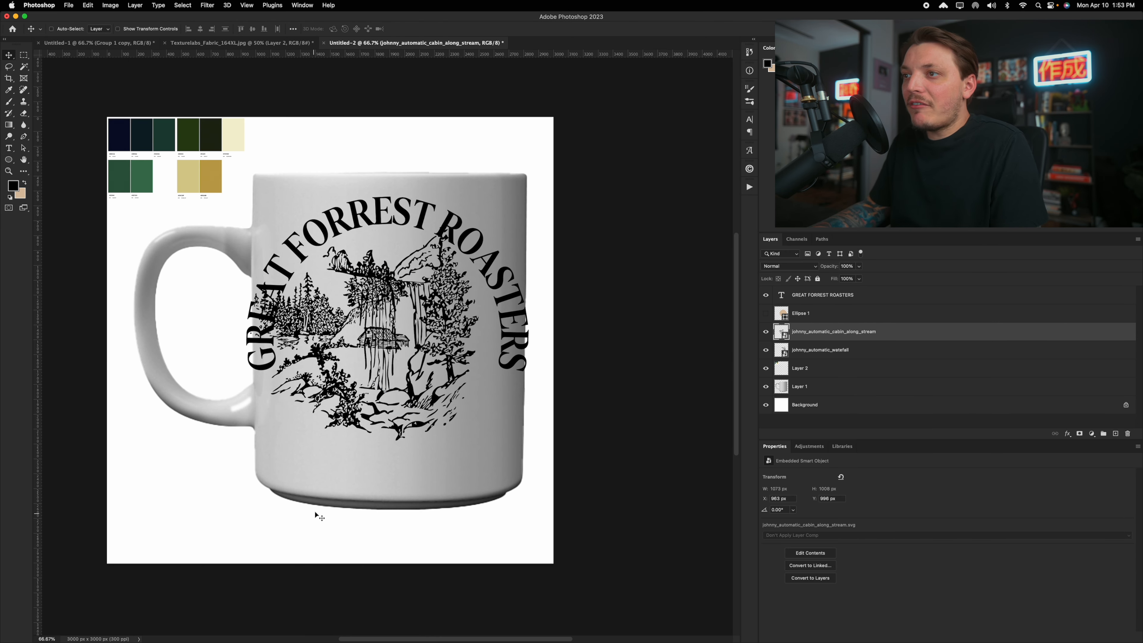
# Step: Hide the waterfall drawing and scale the johnny_automatic_cabin_along_stream drawing to about 124%, positioned inside the text arch
pyautogui.click(766, 350)
pyautogui.moveTo(389, 356); pyautogui.dragTo(435, 352)
pyautogui.press('super+t')
pyautogui.moveTo(459, 261); pyautogui.dragTo(481, 241)
pyautogui.moveTo(449, 303); pyautogui.dragTo(461, 306)
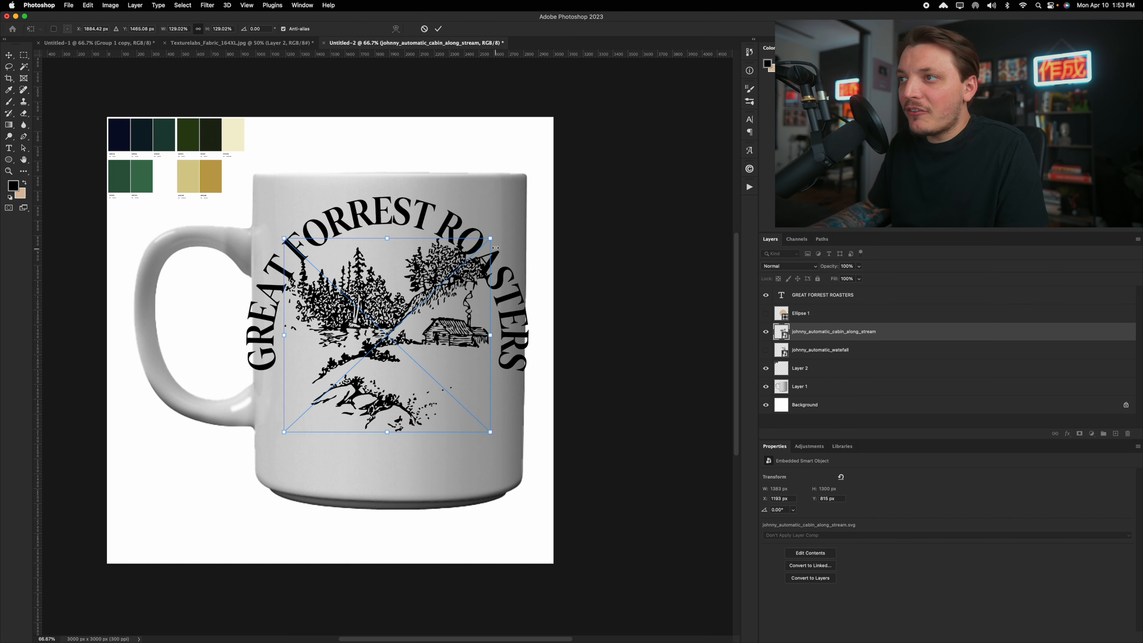
pyautogui.moveTo(495, 248); pyautogui.dragTo(486, 243)
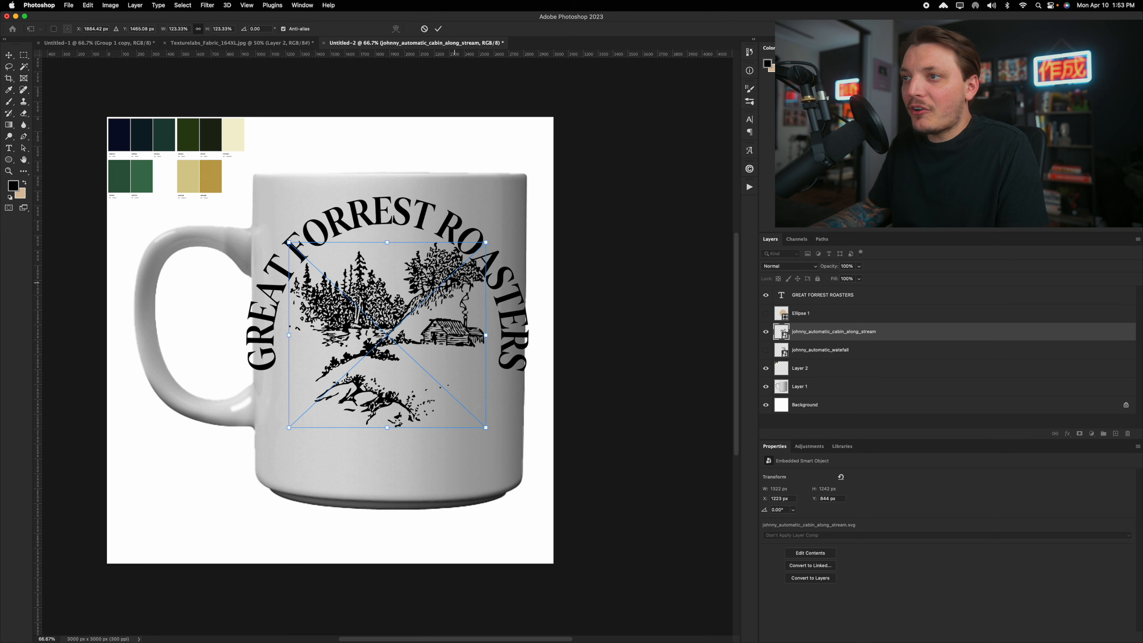
pyautogui.moveTo(444, 294); pyautogui.dragTo(441, 296)
pyautogui.press('Return')
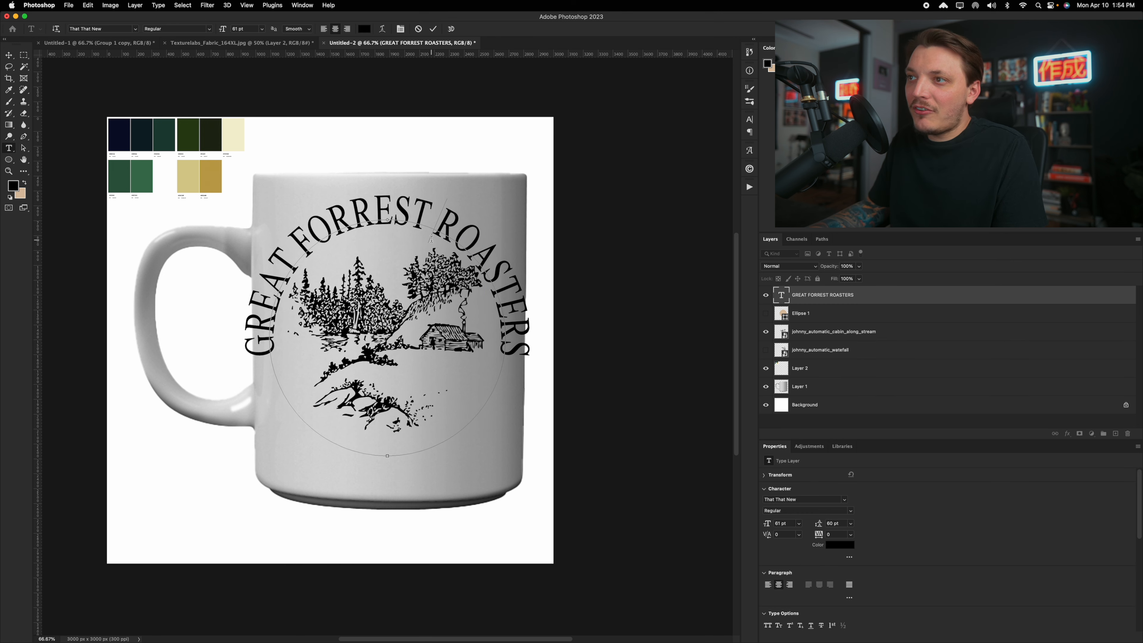
# Step: Set the GREAT FORREST ROASTERS text to That That New Regular with 0 tracking
pyautogui.doubleClick(488, 263)
pyautogui.click(10, 55)
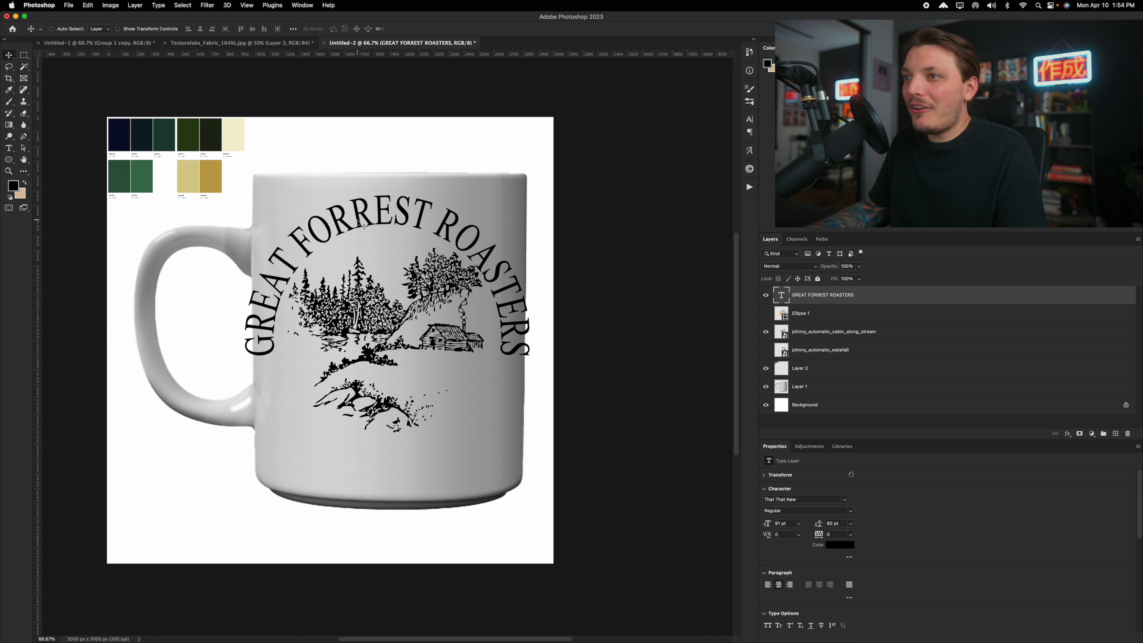
# Step: With the mug layer hidden, place the text layer below Ellipse 1 and move the lettering and cabin drawing together to the canvas centre
pyautogui.click(766, 386)
pyautogui.moveTo(817, 297); pyautogui.dragTo(820, 322)
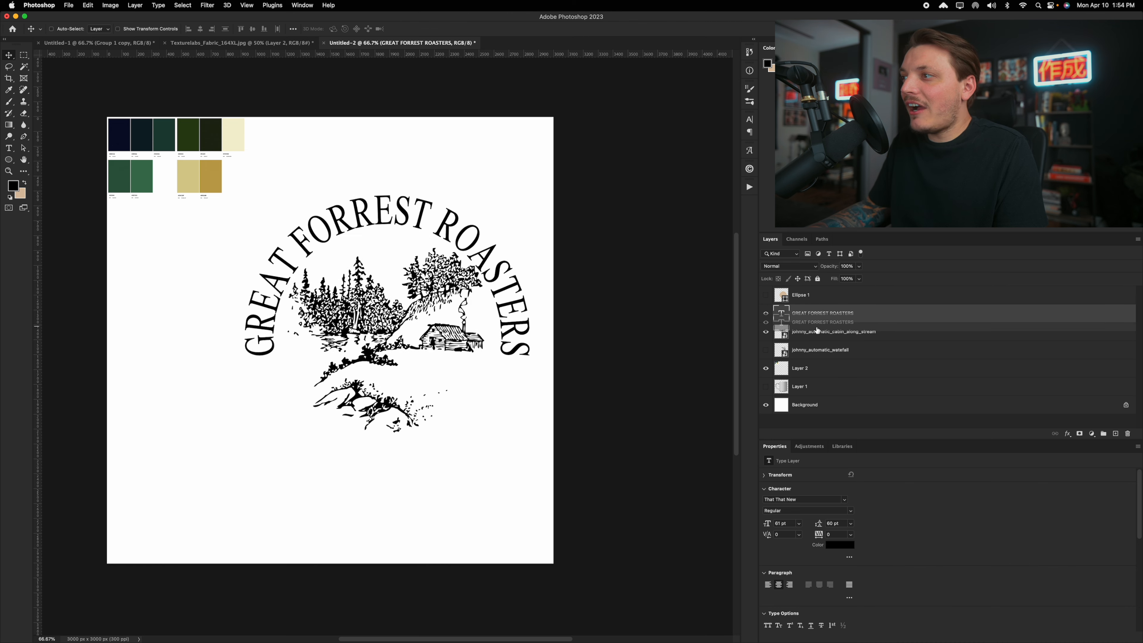
pyautogui.moveTo(471, 266); pyautogui.dragTo(417, 292)
pyautogui.moveTo(433, 284); pyautogui.dragTo(485, 220)
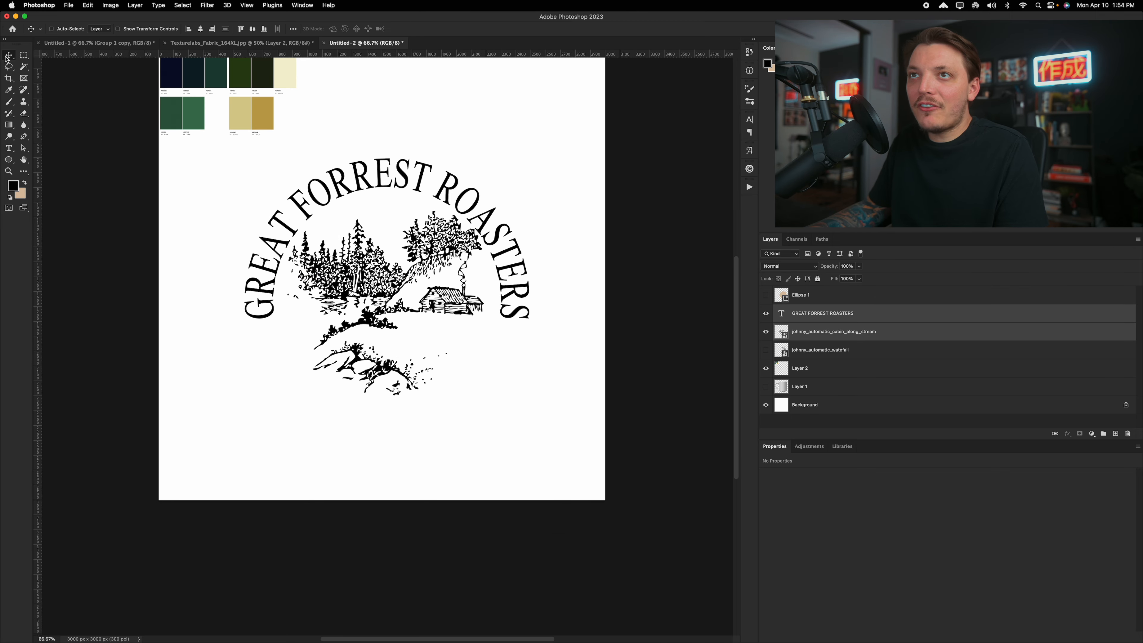
pyautogui.moveTo(475, 270); pyautogui.dragTo(472, 297)
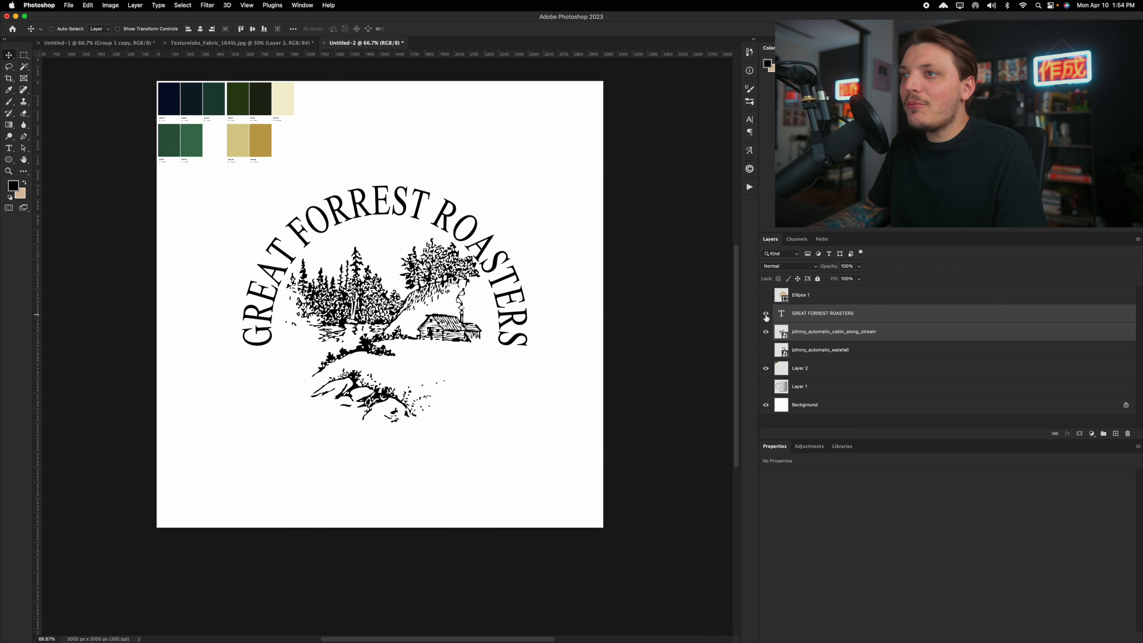
pyautogui.click(842, 315)
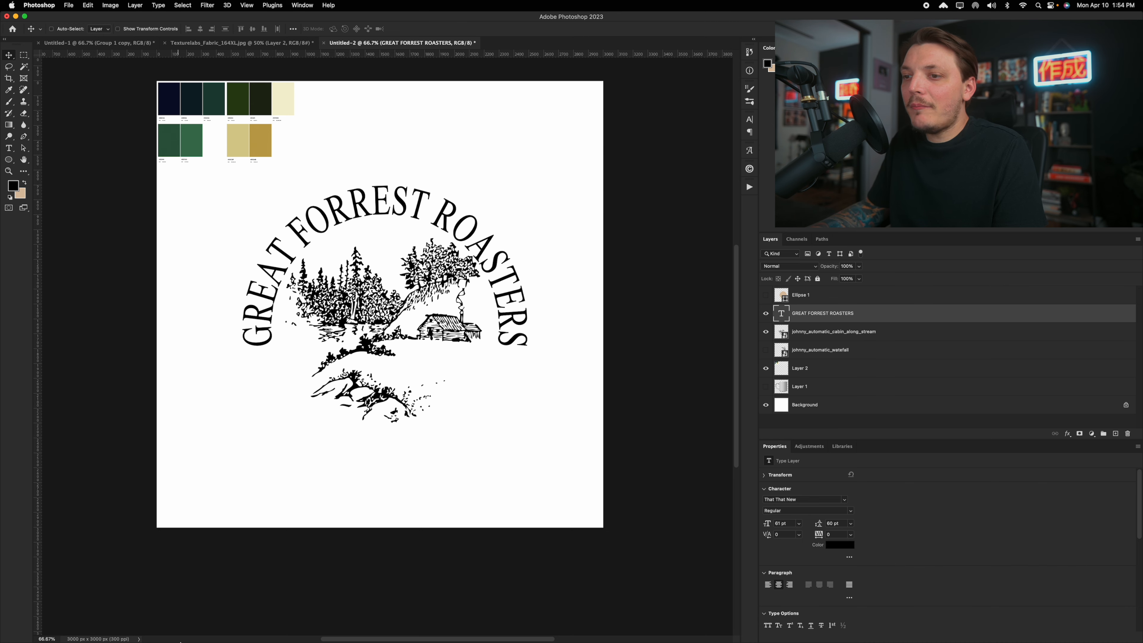
# Step: Switch to Chrome and search Creative Fabrica for "nature font" and for "nature", limiting the "nature" results to fonts
pyautogui.click(173, 633)
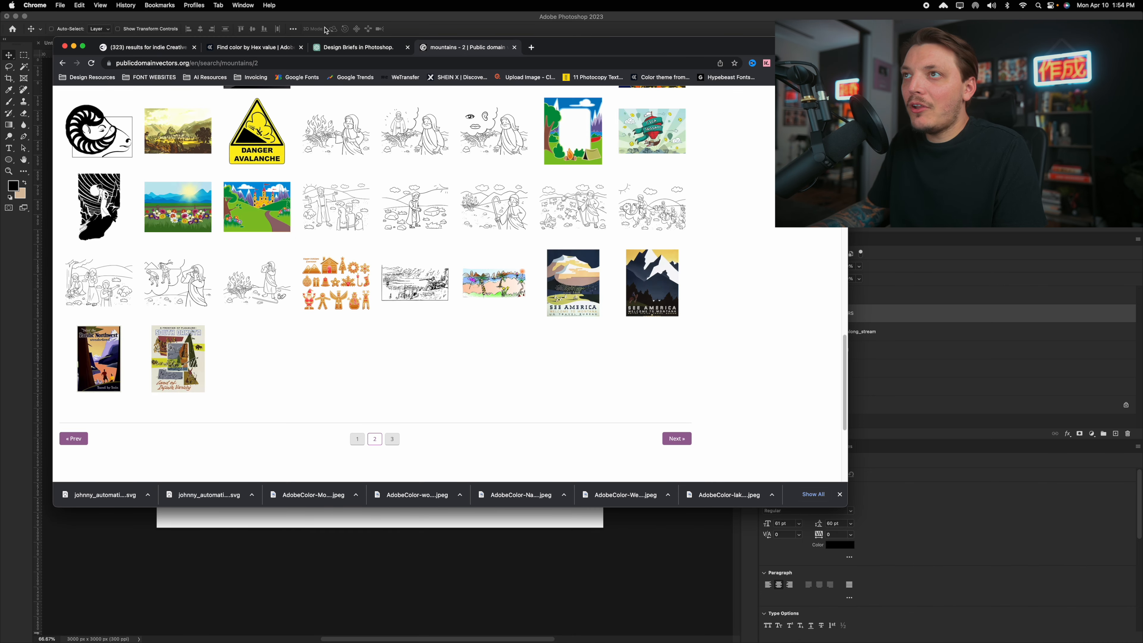
pyautogui.click(266, 49)
pyautogui.click(130, 49)
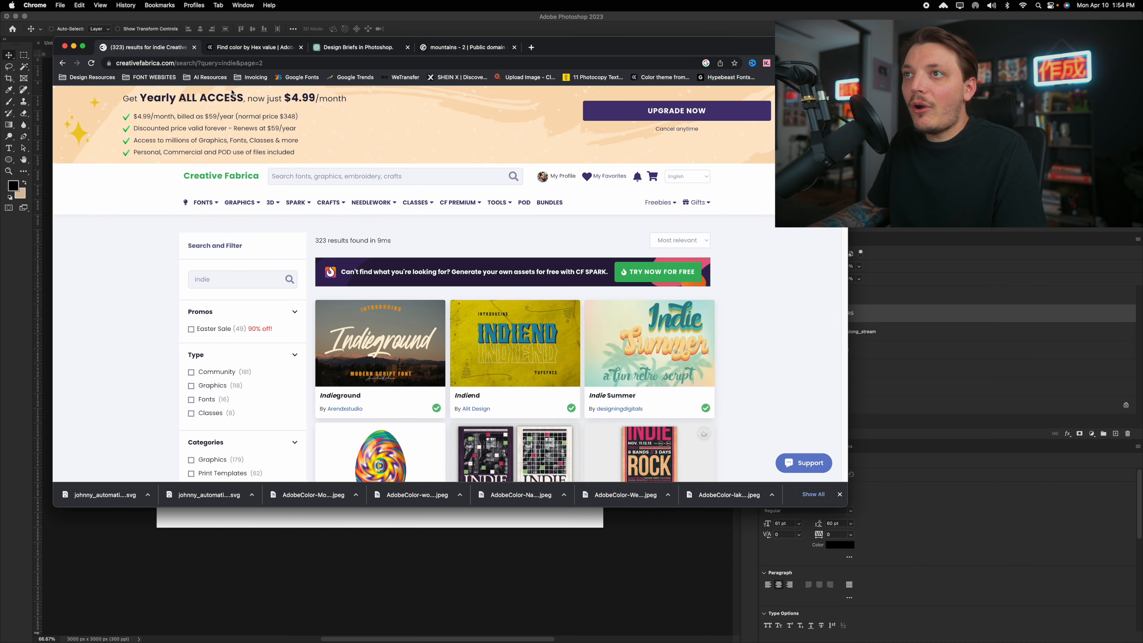
pyautogui.click(315, 181)
pyautogui.write('noture font')
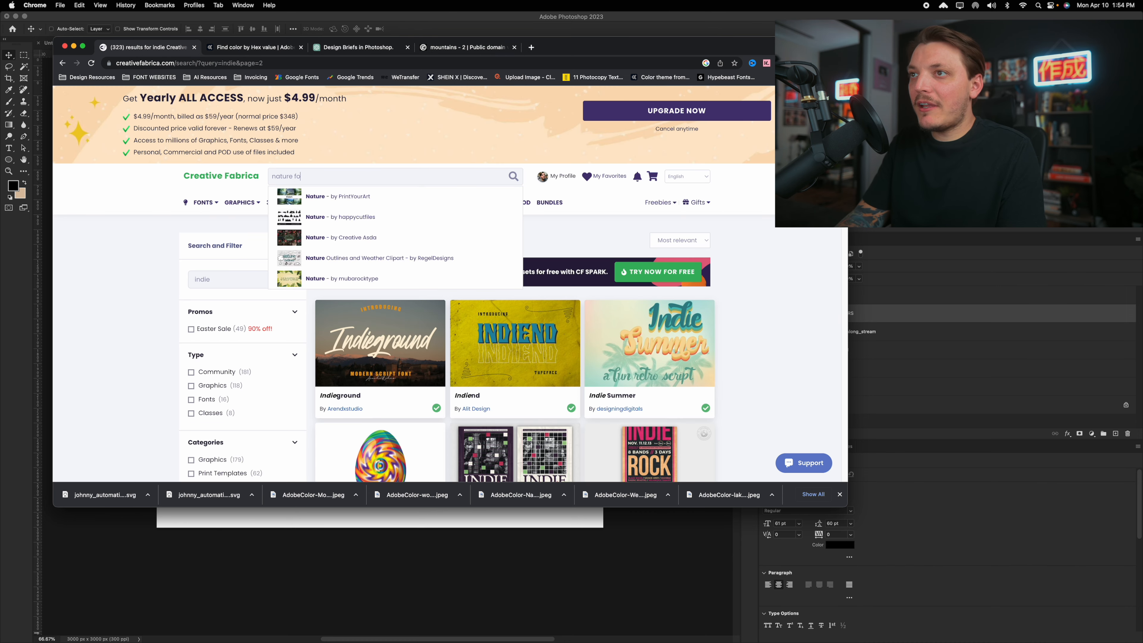
pyautogui.press('Return')
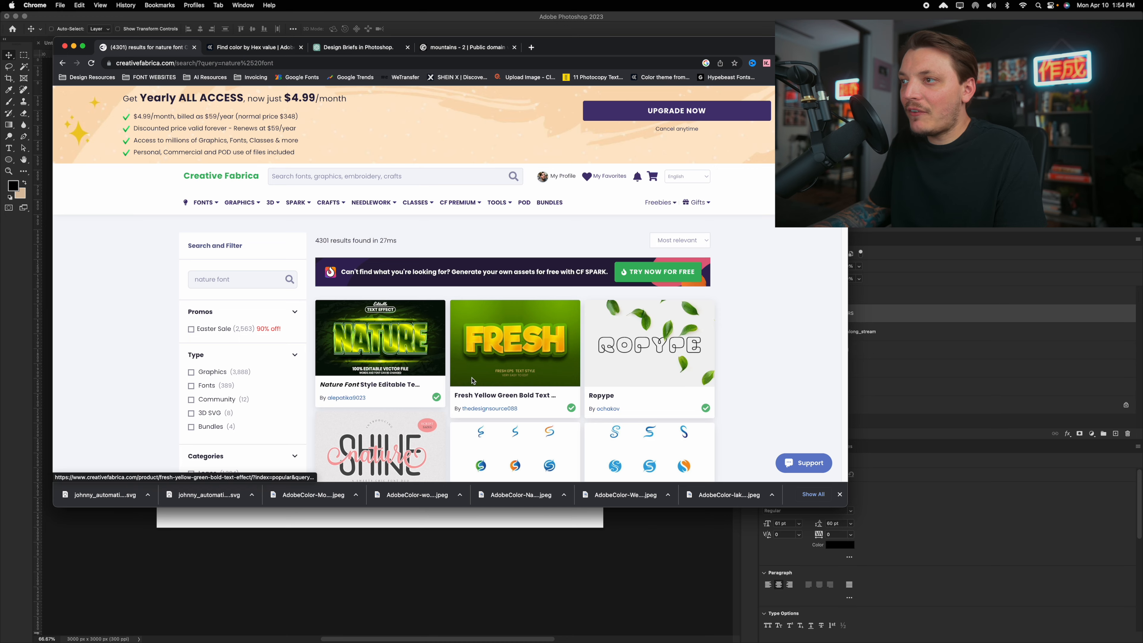
pyautogui.scroll(-6, 472, 380)
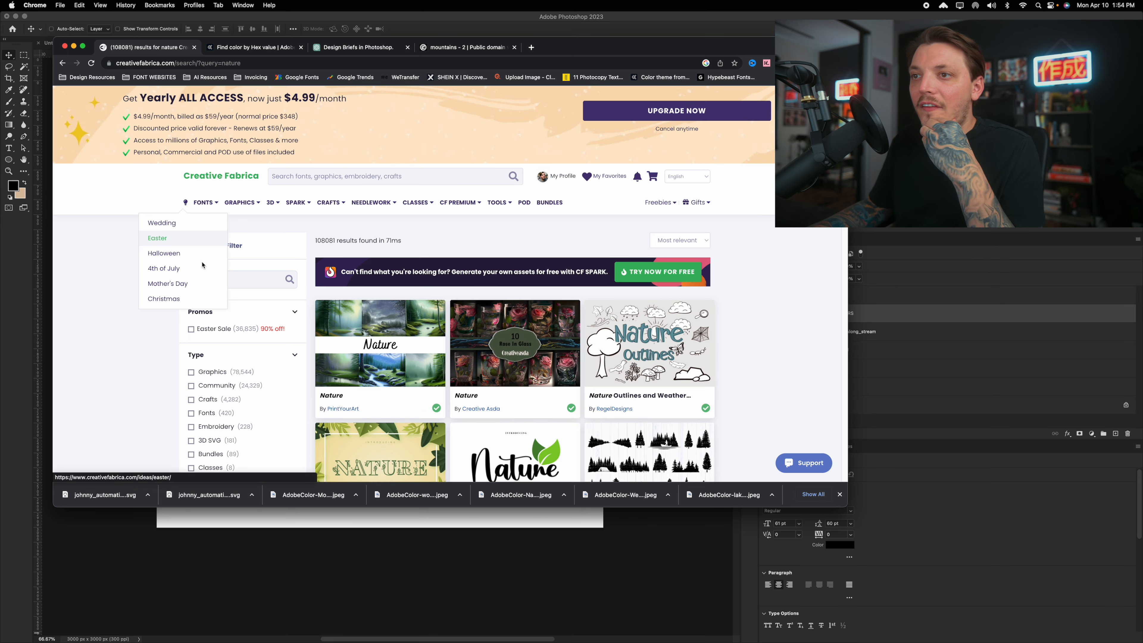
pyautogui.scroll(-1, 129, 339)
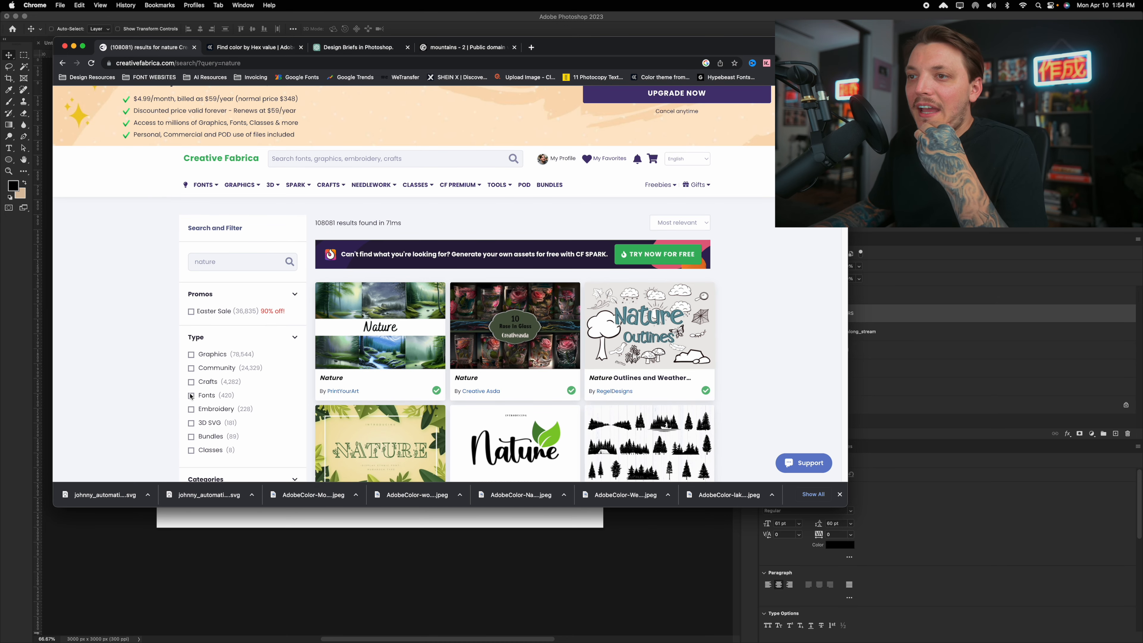
pyautogui.click(191, 395)
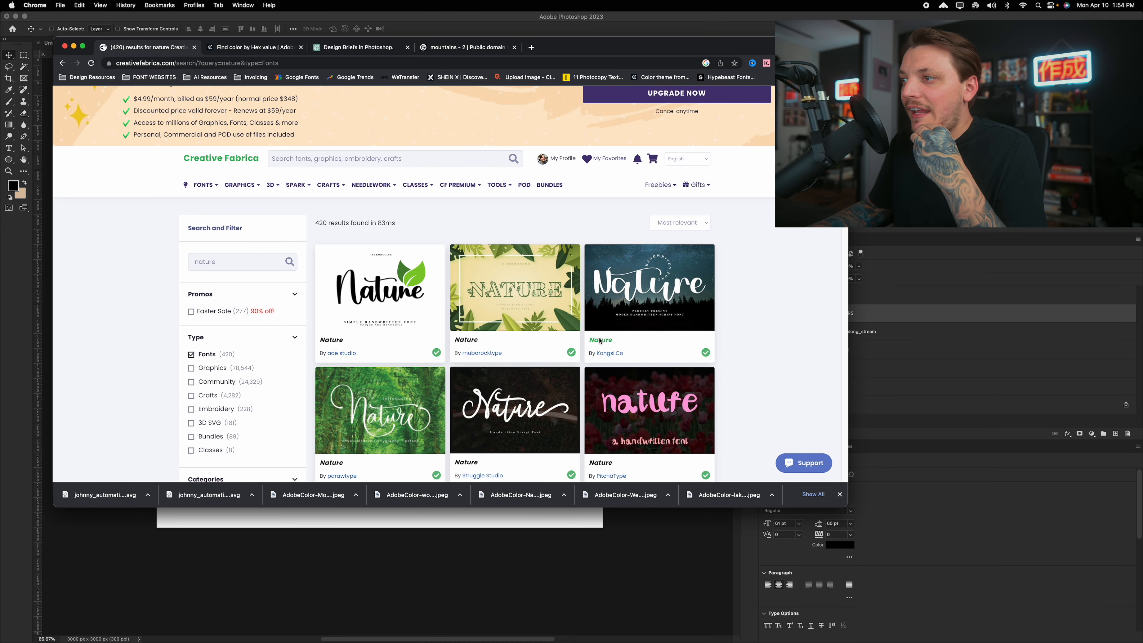
# Step: Browse the nature font results and open the Nature Adventure font's page
pyautogui.scroll(-7, 600, 341)
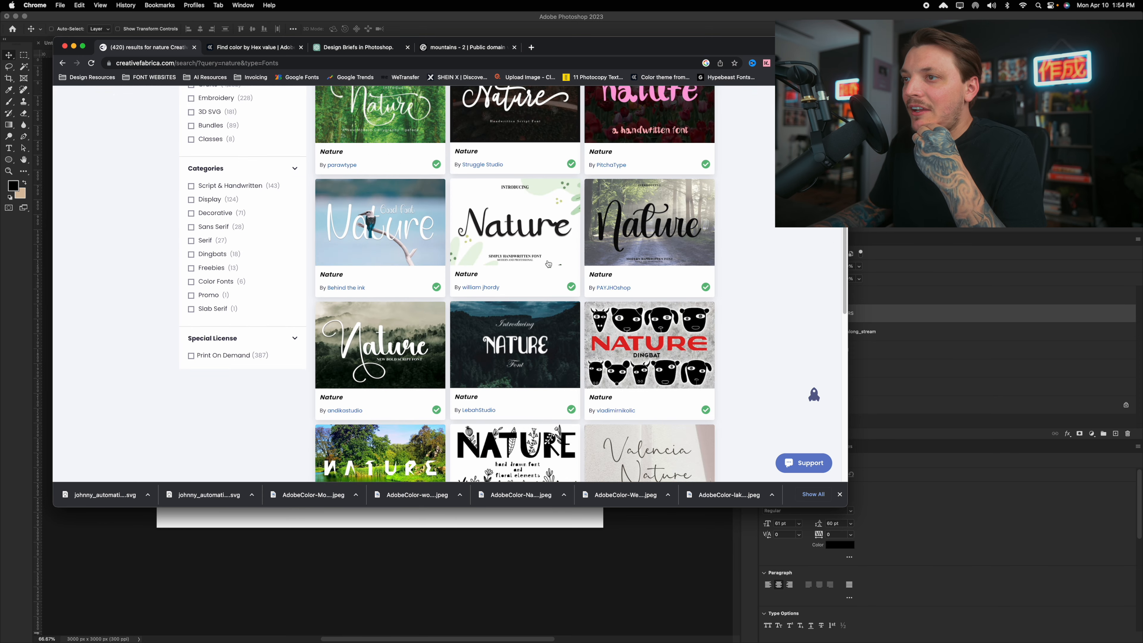
pyautogui.scroll(-6, 504, 324)
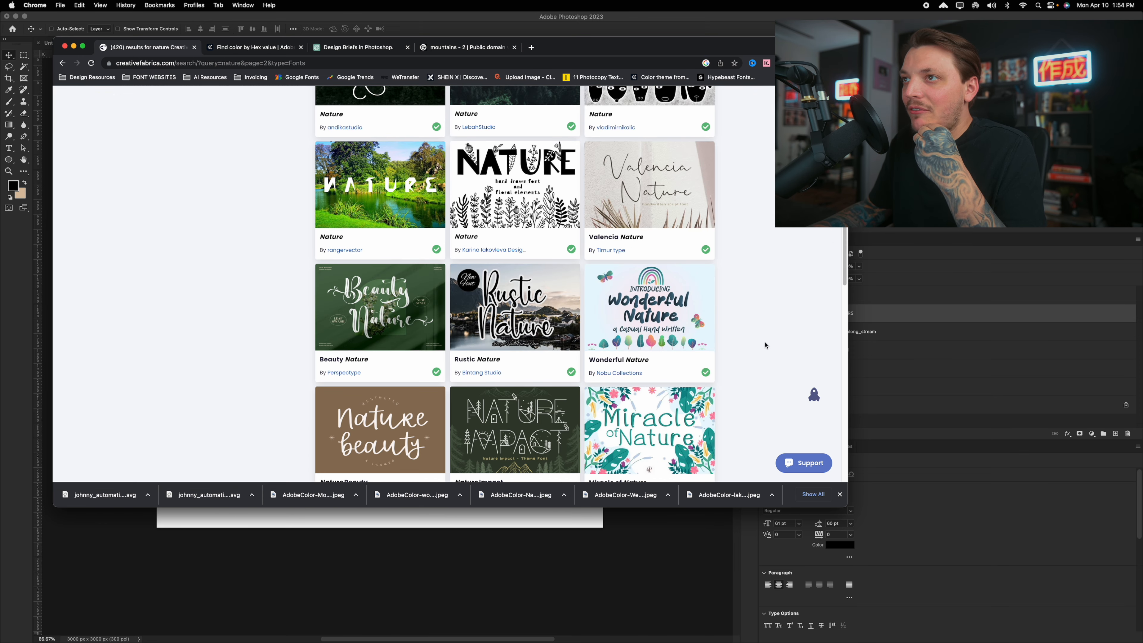
pyautogui.scroll(-12, 769, 353)
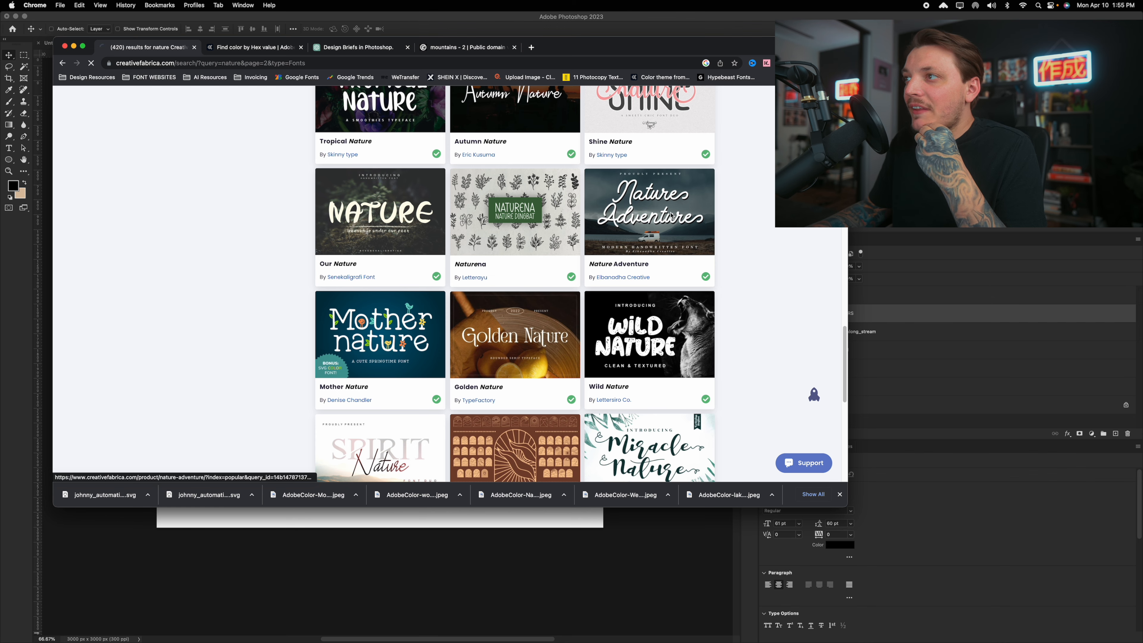
pyautogui.scroll(-2, 558, 229)
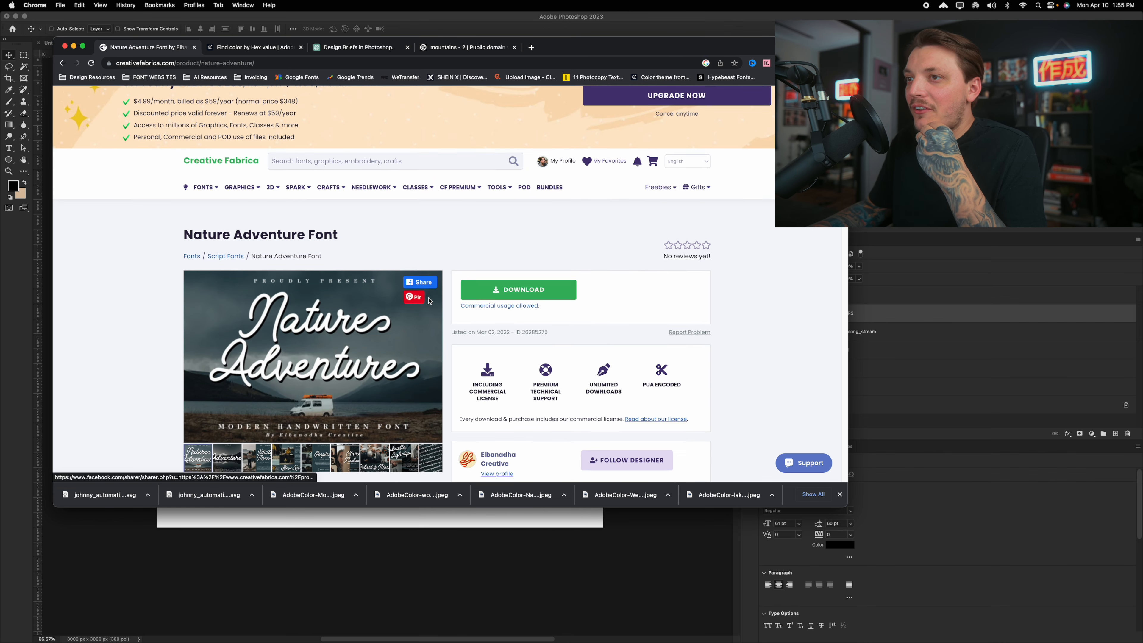
# Step: Switch back to Photoshop and add a new text layer reading "Los Angeles" below the cabin drawing
pyautogui.click(543, 242)
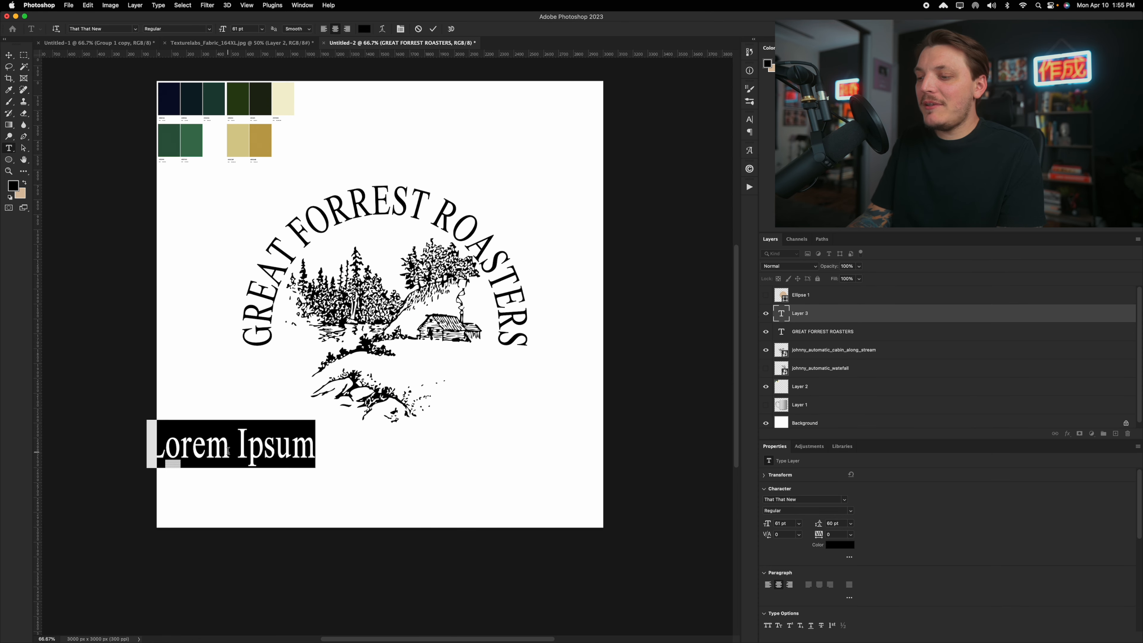
pyautogui.write('Los Ageles')
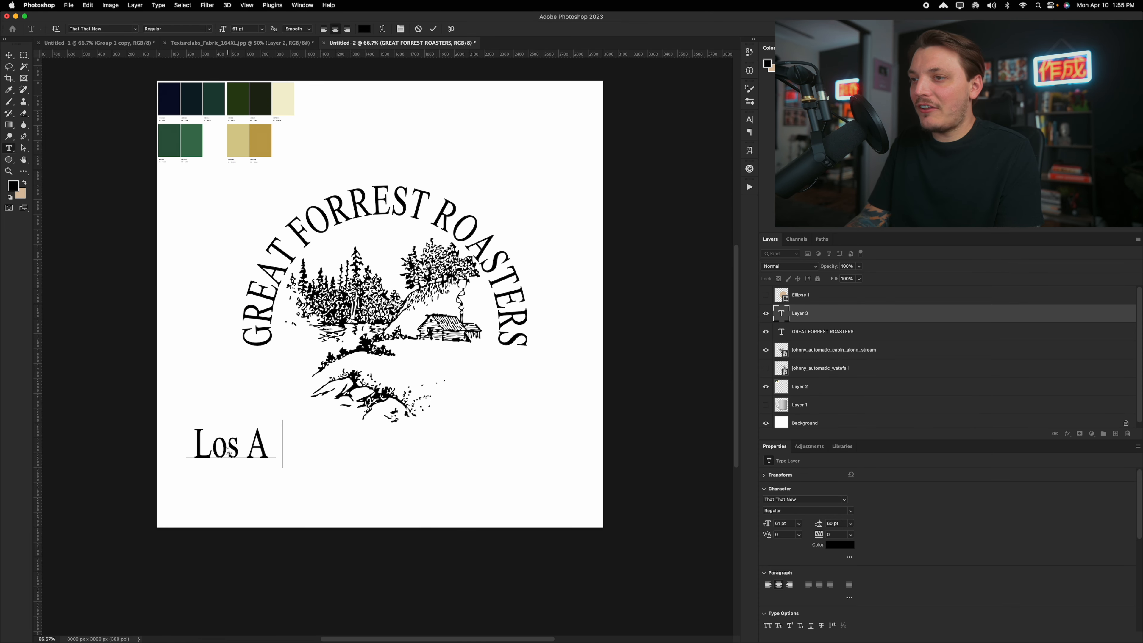
pyautogui.press('BackSpace')
pyautogui.press('BackSpace')
pyautogui.press('BackSpace')
pyautogui.press('BackSpace')
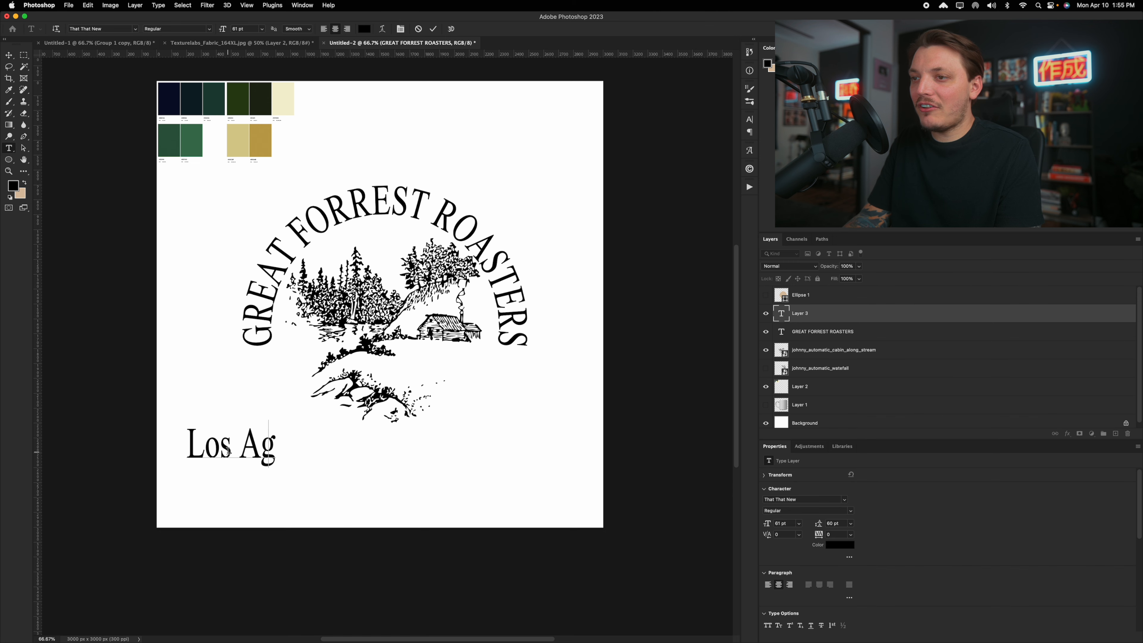
pyautogui.press('BackSpace')
pyautogui.write('ngeles')
# Step: Set the Los Angeles text to NATURE ADVENTURE Regular, scale it to about 89%, and place it over the drawing's lower rocks
pyautogui.press('super+a')
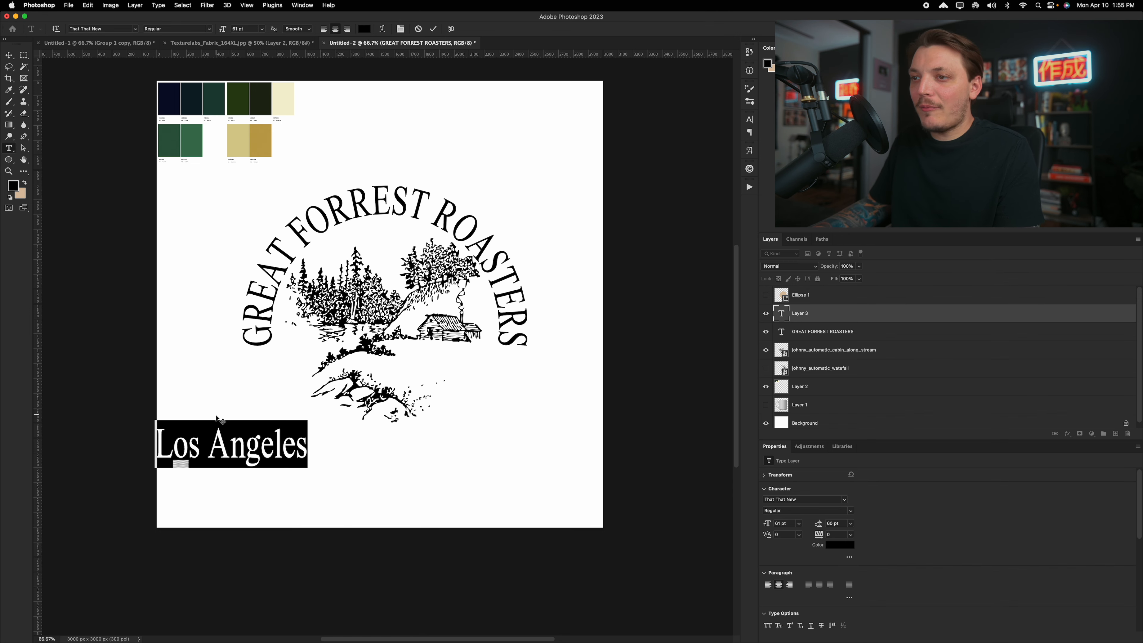
pyautogui.click(103, 29)
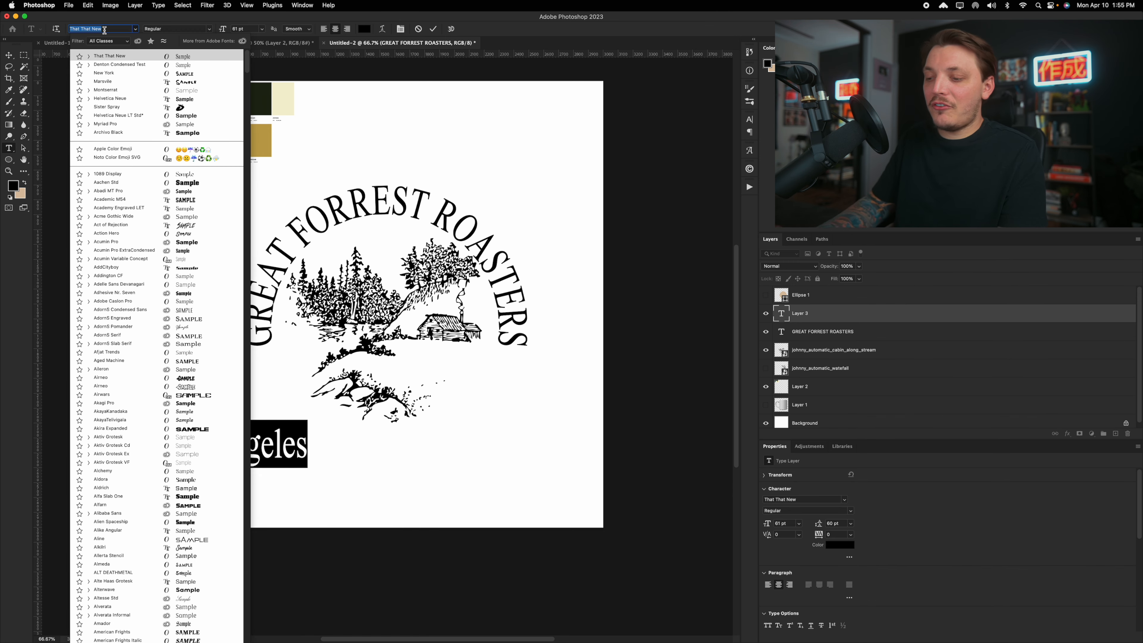
pyautogui.write('nature')
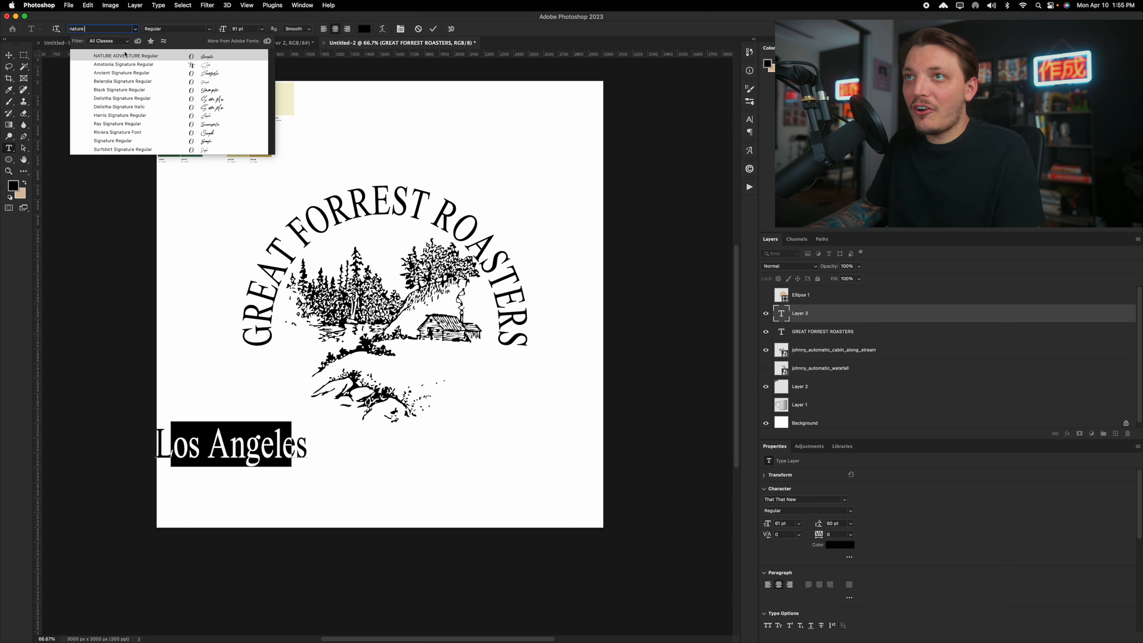
pyautogui.moveTo(472, 359); pyautogui.dragTo(479, 356)
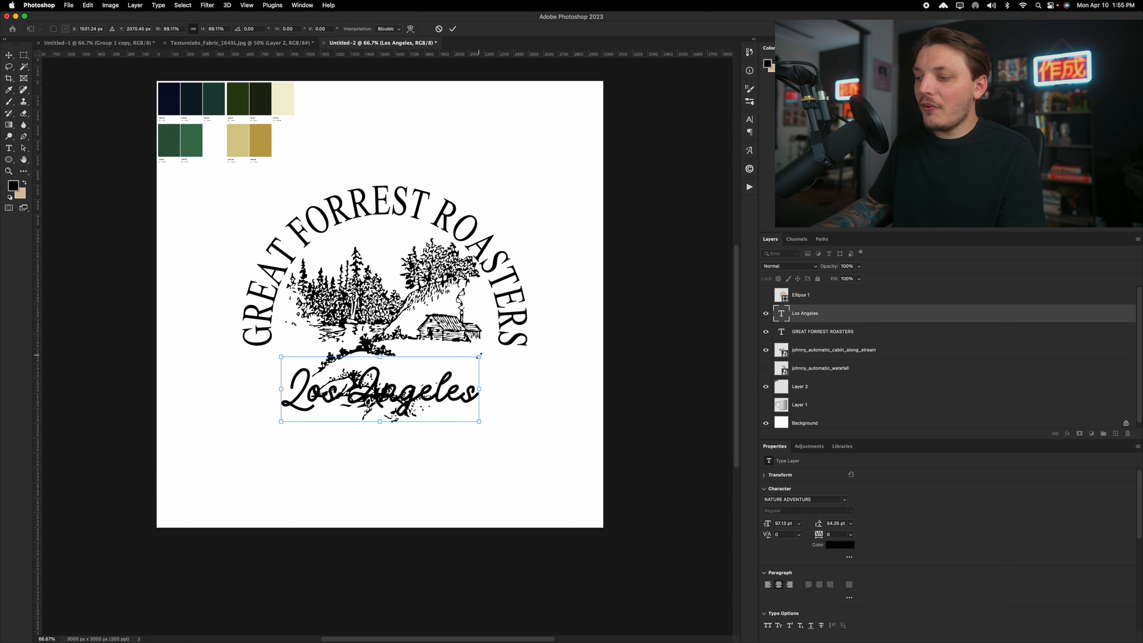
pyautogui.press('Return')
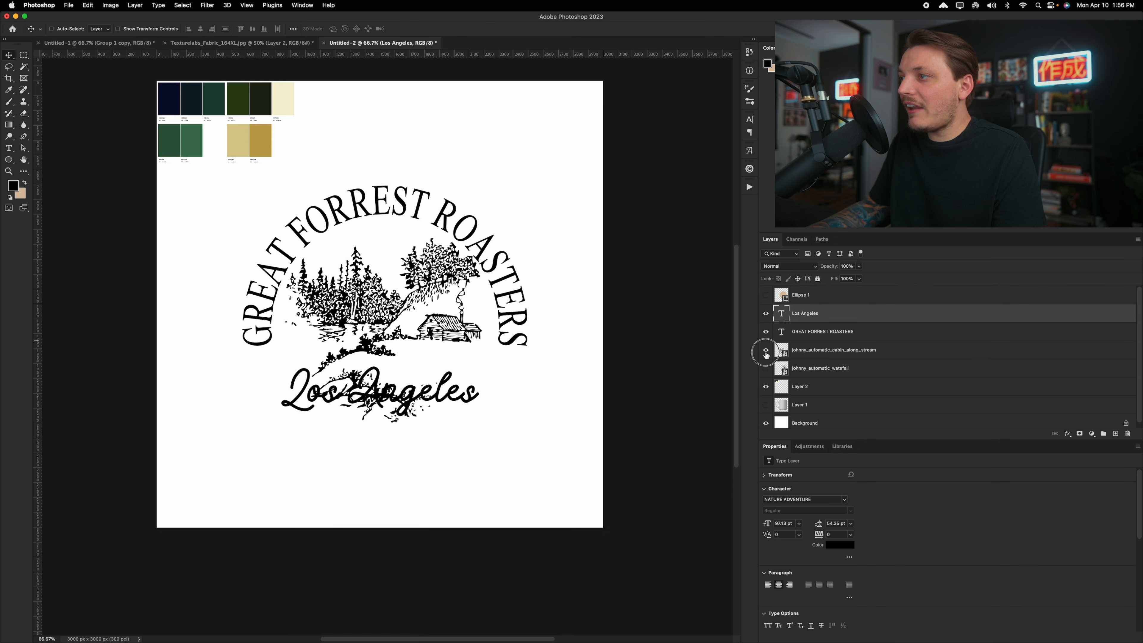
# Step: Add a layer mask to the cabin drawing and paint out its lower rocks behind Los Angeles with a black Hard Round brush
pyautogui.click(825, 352)
pyautogui.click(765, 350)
pyautogui.click(766, 350)
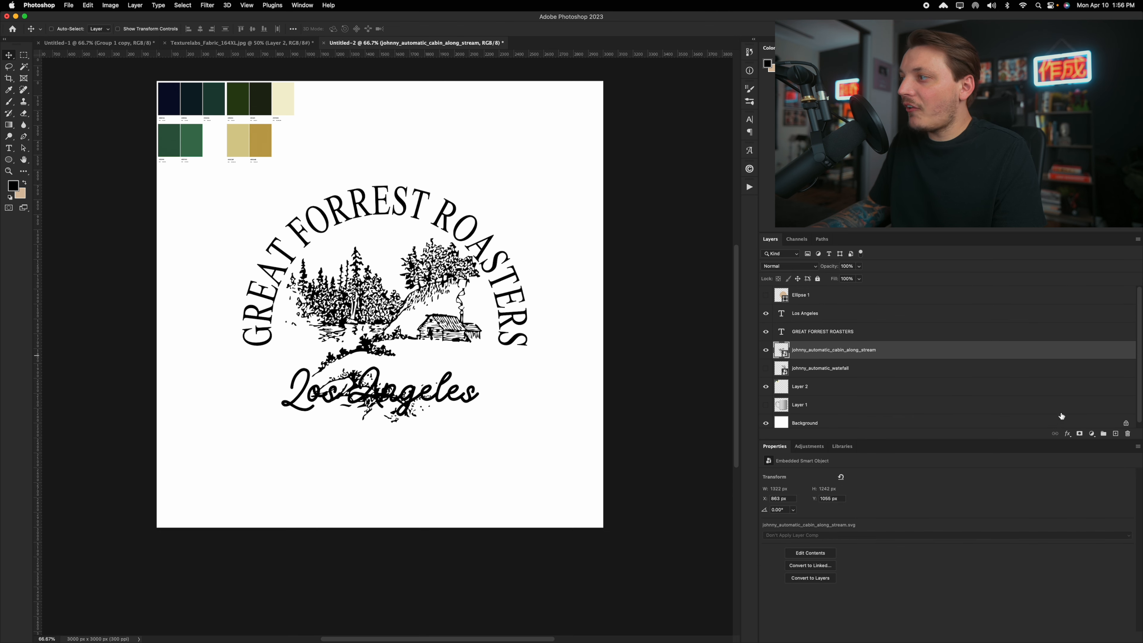
pyautogui.click(1080, 435)
pyautogui.press('b')
pyautogui.click(57, 30)
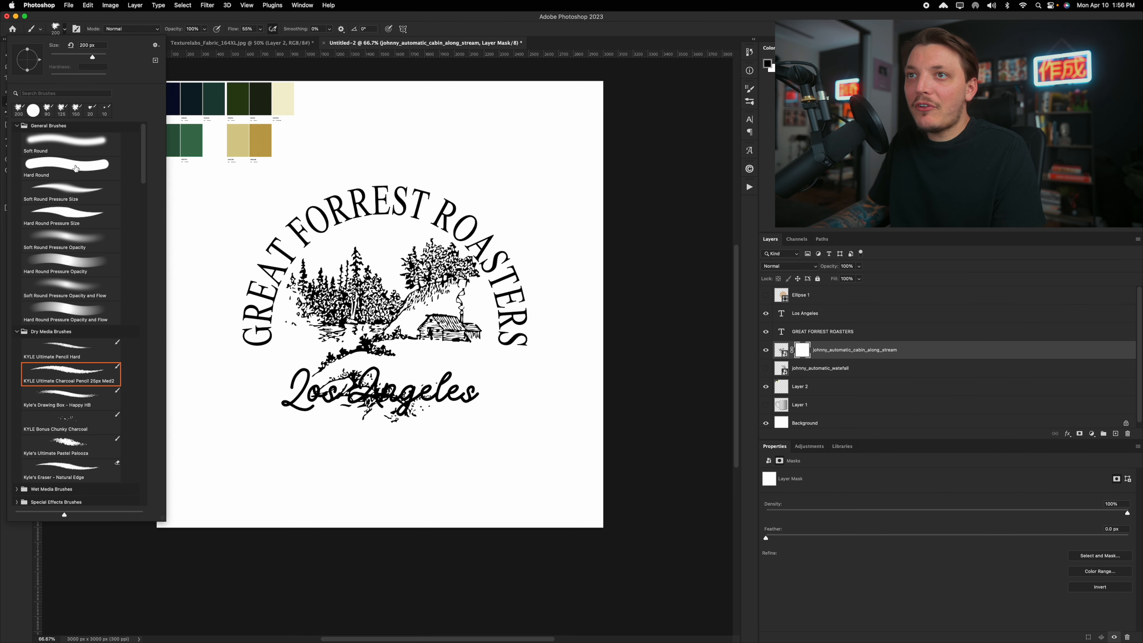
pyautogui.click(76, 168)
pyautogui.moveTo(382, 391); pyautogui.dragTo(449, 409)
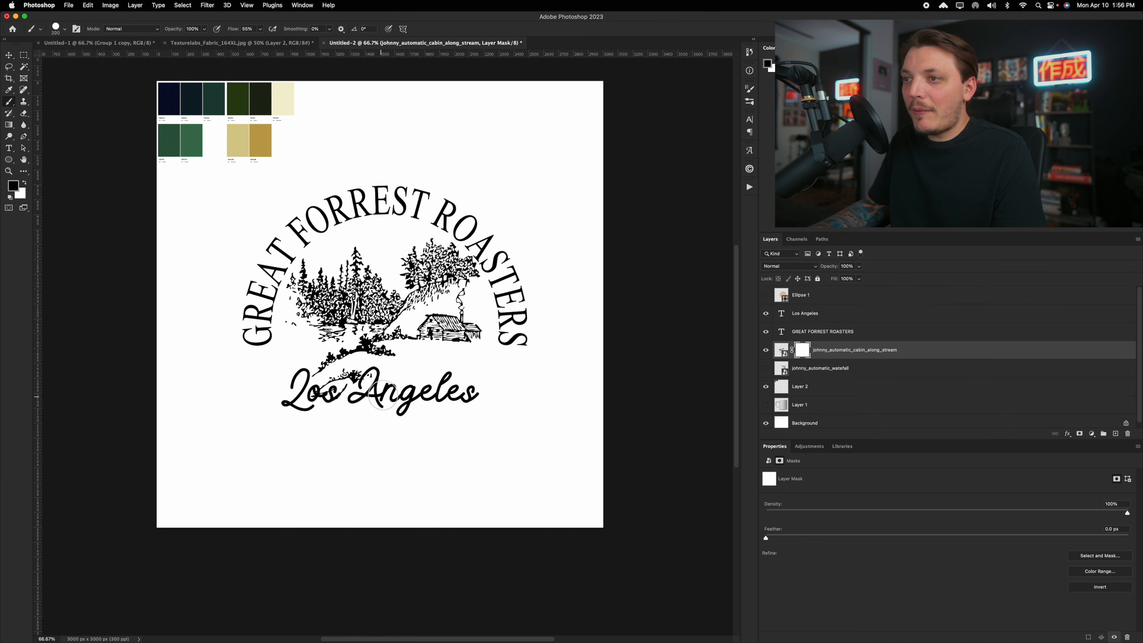
pyautogui.moveTo(359, 390)
pyautogui.mouseDown()
pyautogui.moveTo(322, 383)
pyautogui.moveTo(357, 373)
pyautogui.mouseUp()
# Step: Above the Los Angeles layer, add a text layer reading "Est." and set it to That That New Regular
pyautogui.click(9, 55)
pyautogui.click(781, 313)
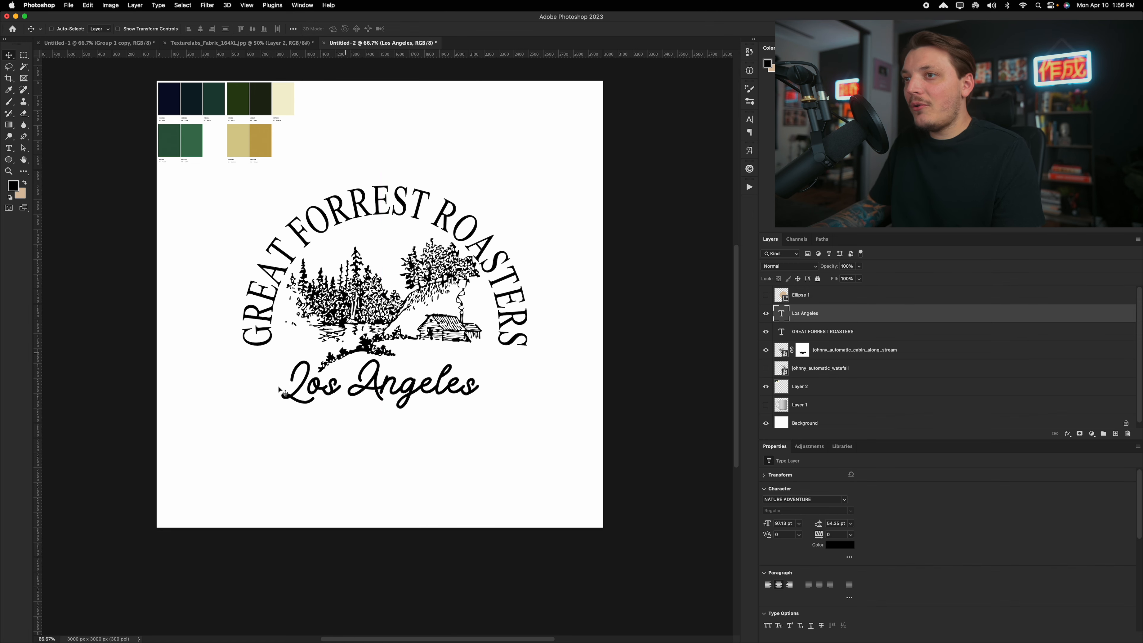
pyautogui.press('t')
pyautogui.click(220, 436)
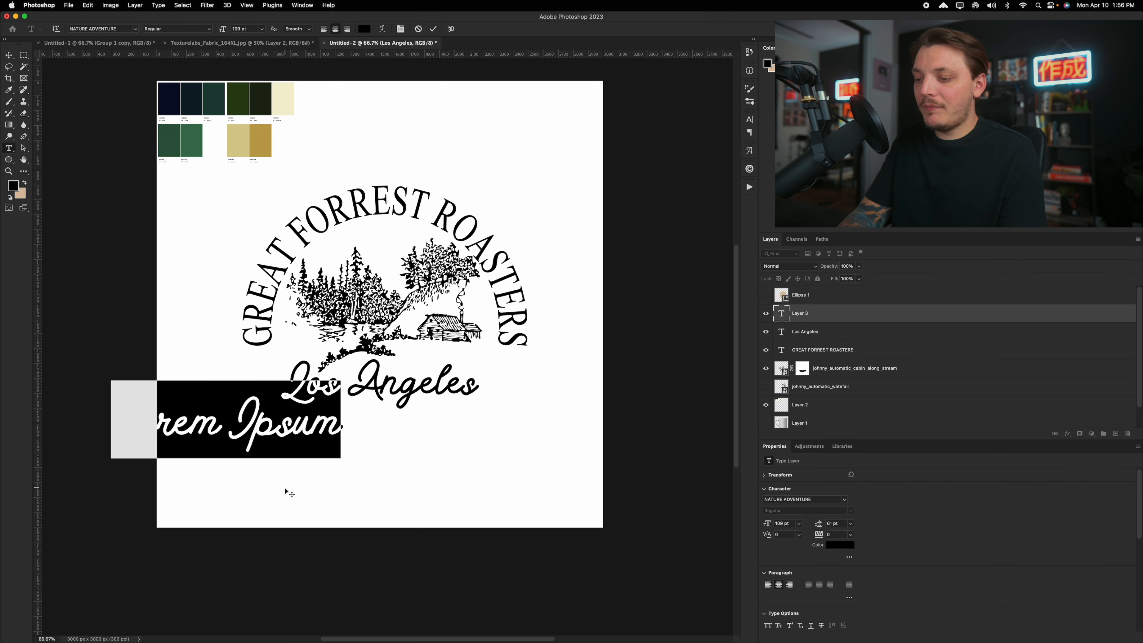
pyautogui.write('Est')
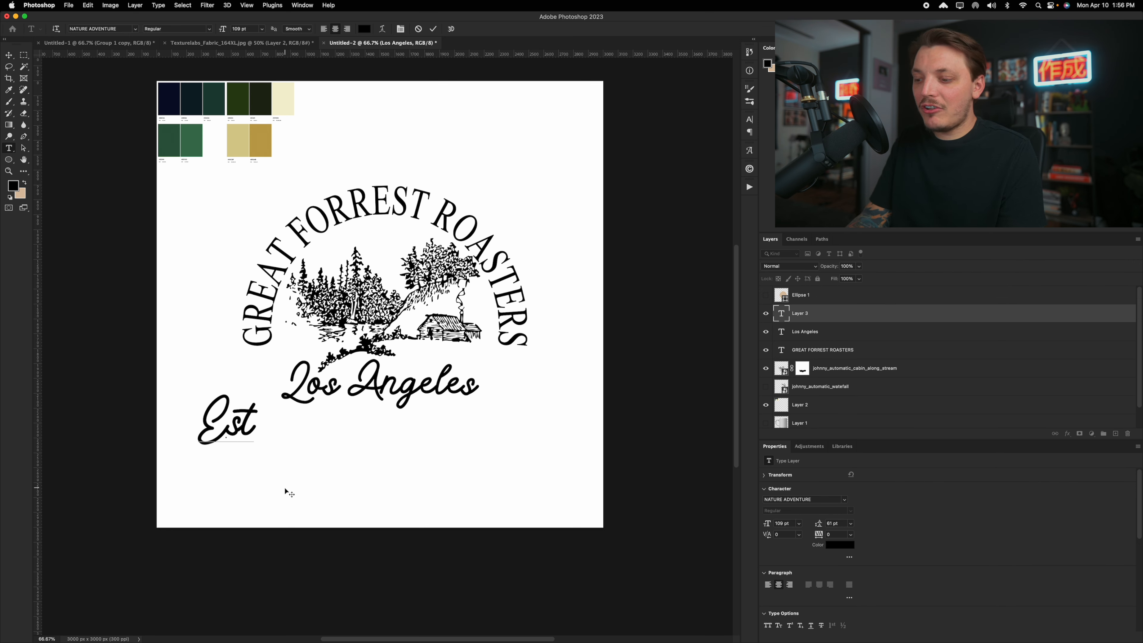
pyautogui.write('.')
pyautogui.press('super+a')
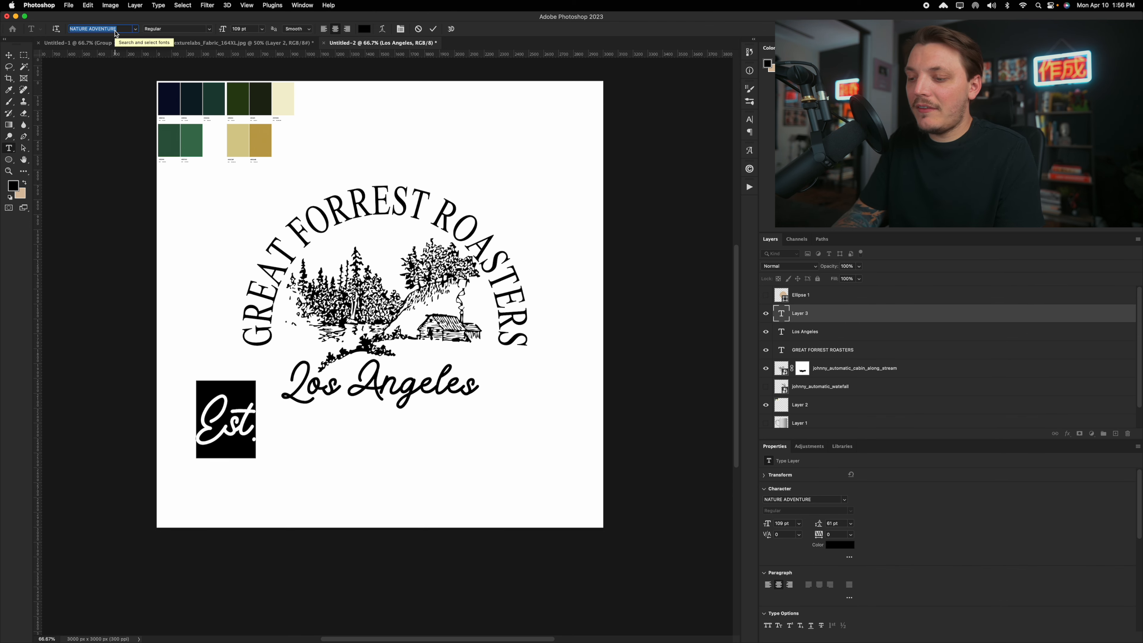
pyautogui.write('that')
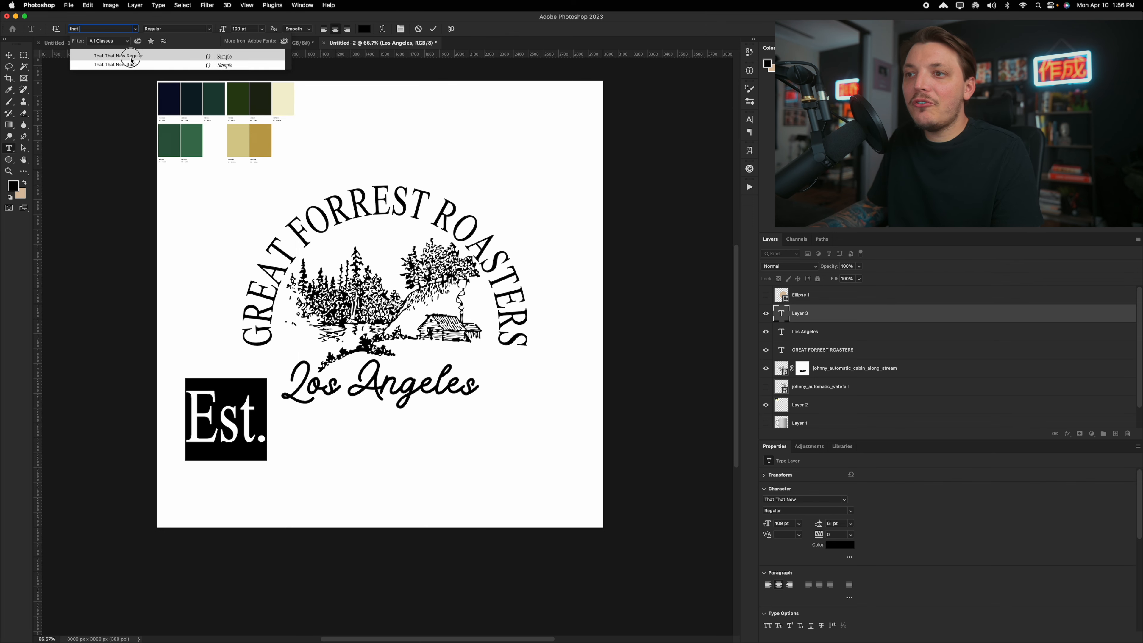
pyautogui.click(131, 59)
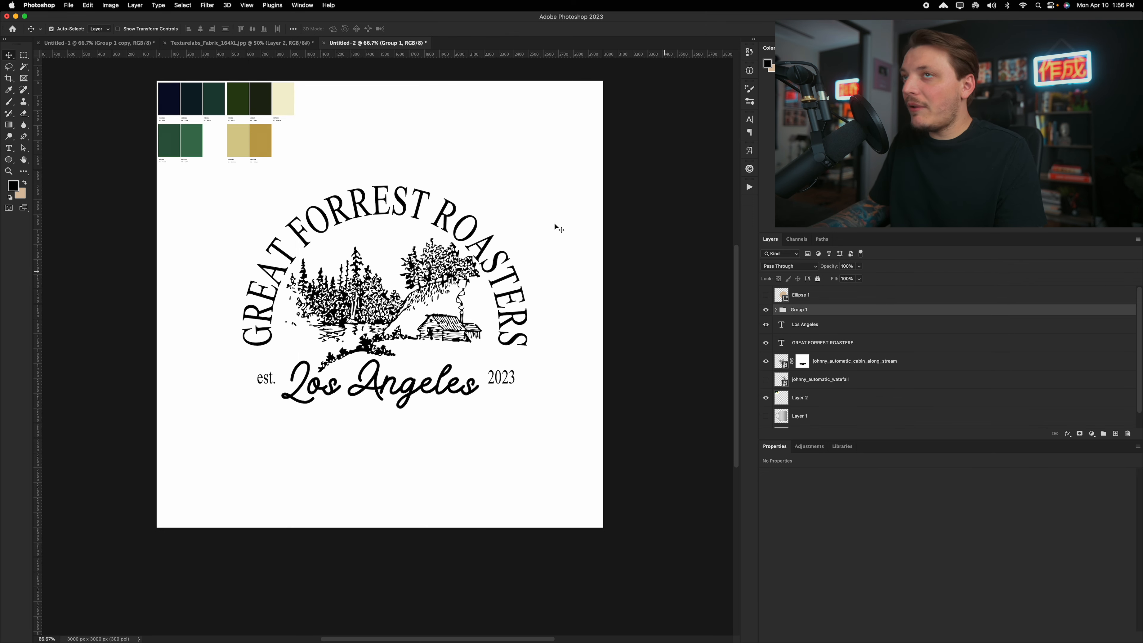
# Step: Centre the est./2023 group and the Los Angeles text horizontally on the canvas
pyautogui.click(200, 28)
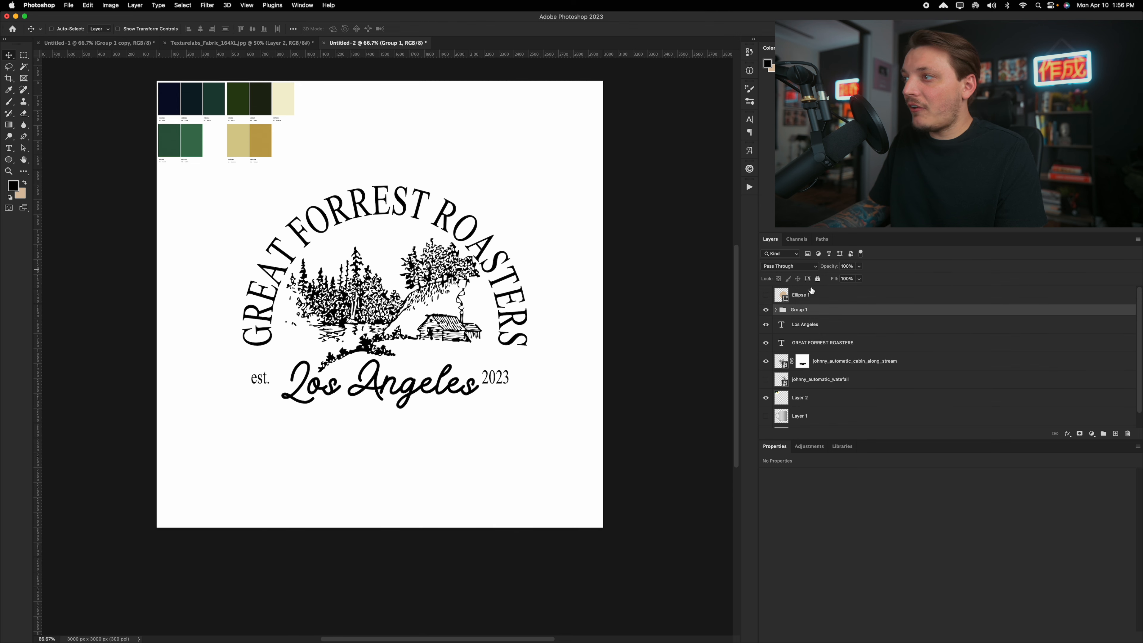
pyautogui.click(805, 324)
pyautogui.hotkey('ctrl', 'a')
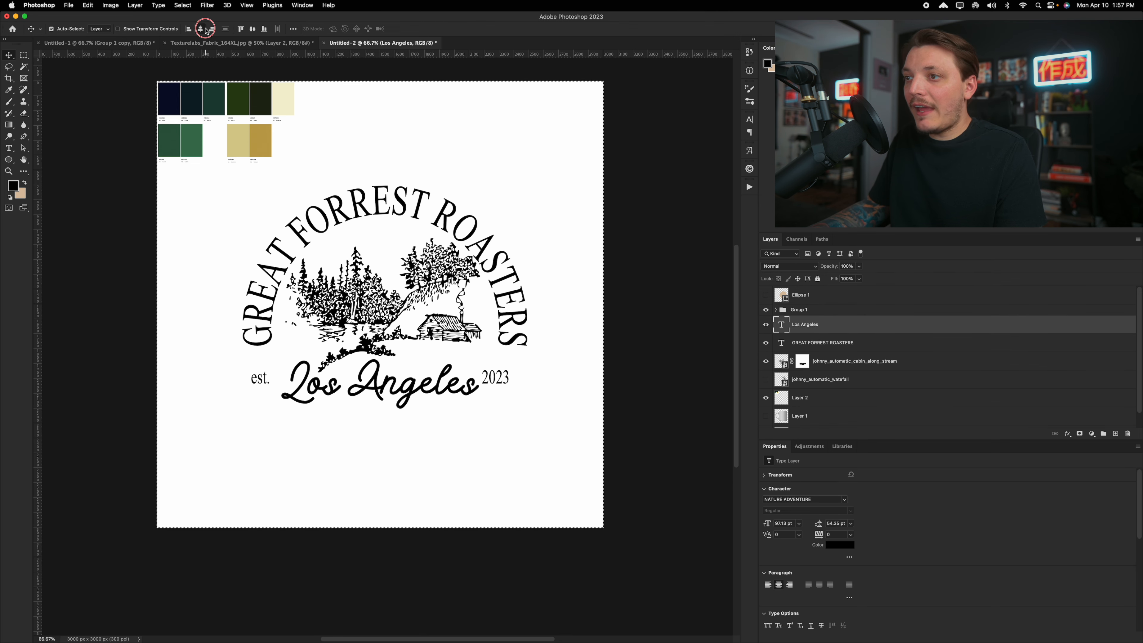
pyautogui.hotkey('ctrl', 'd')
# Step: Replace the separate est. and 2023 texts with a single line reading "Established 1991" beneath Los Angeles
pyautogui.click(768, 311)
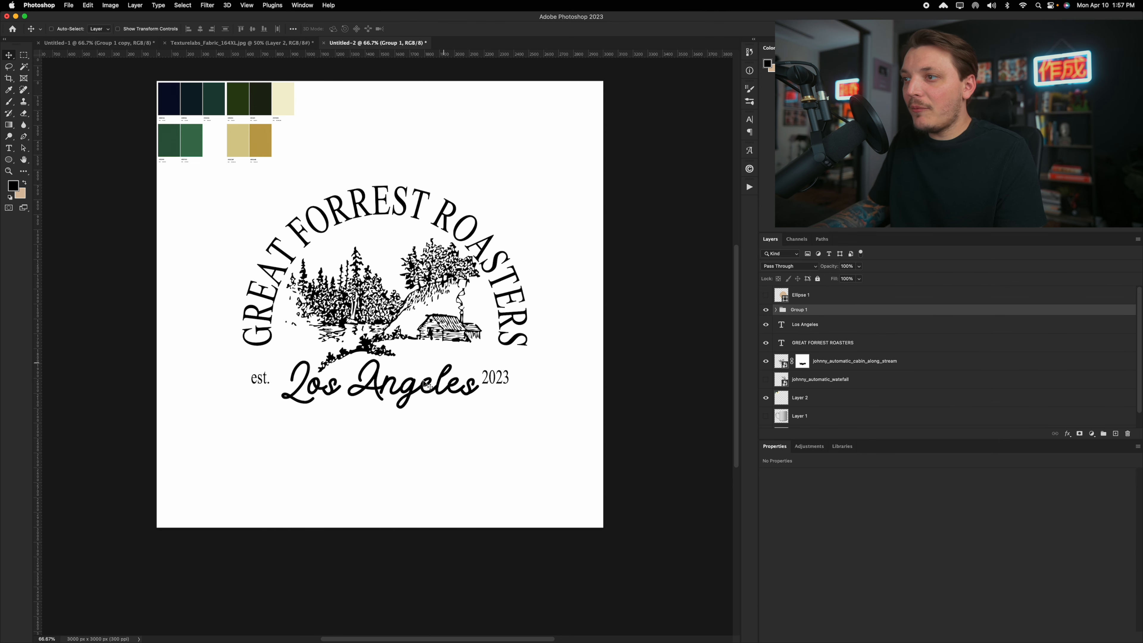
pyautogui.press('t')
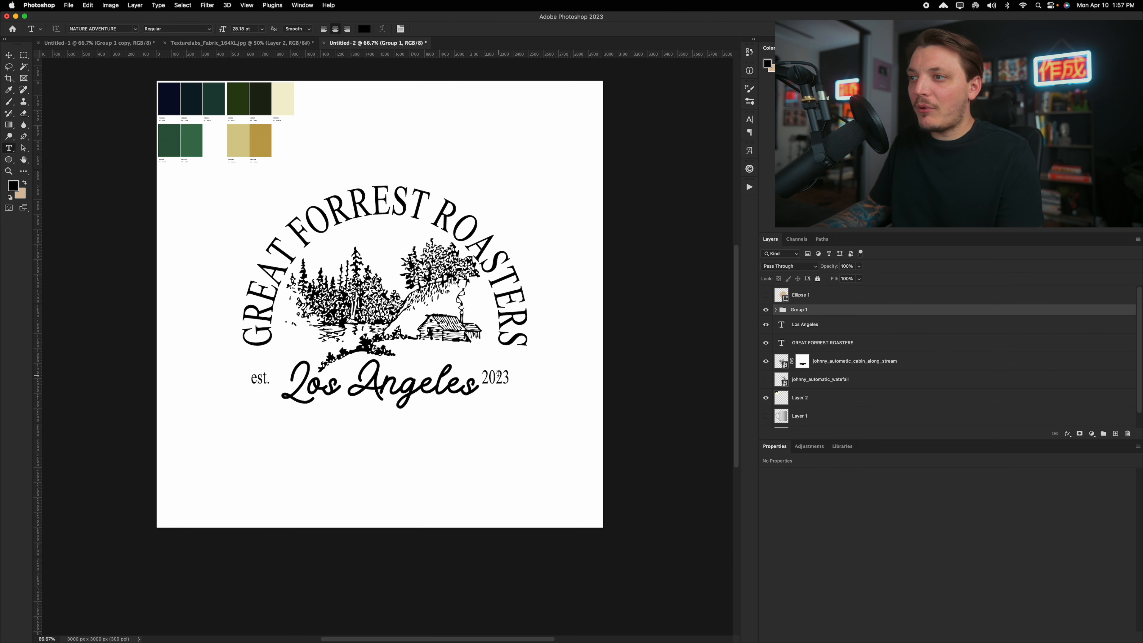
pyautogui.doubleClick(483, 373)
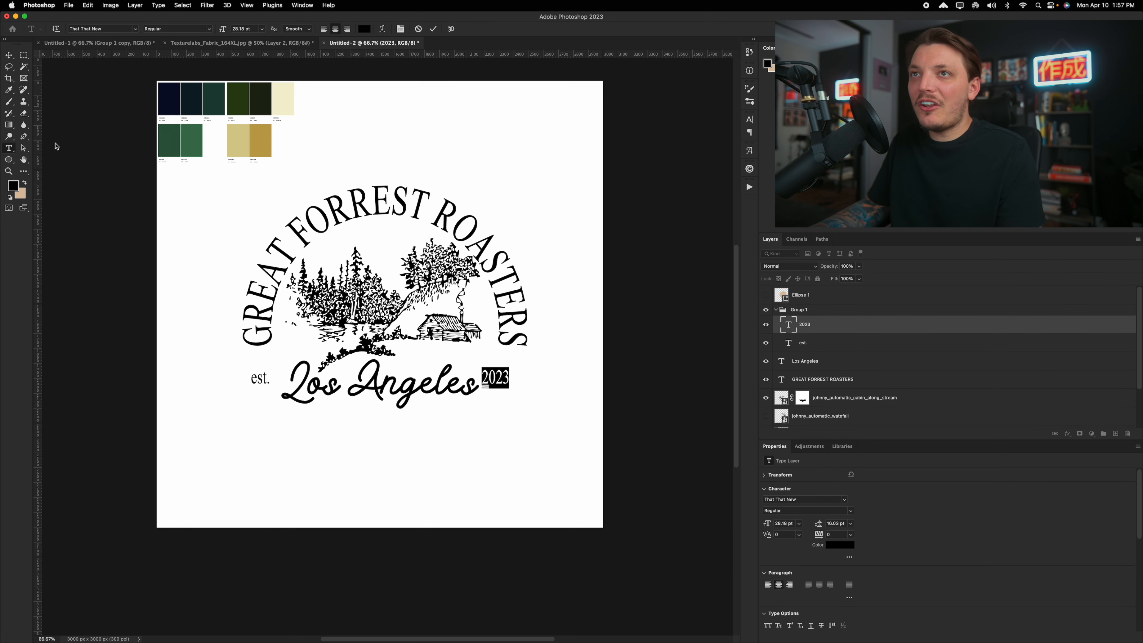
pyautogui.click(9, 56)
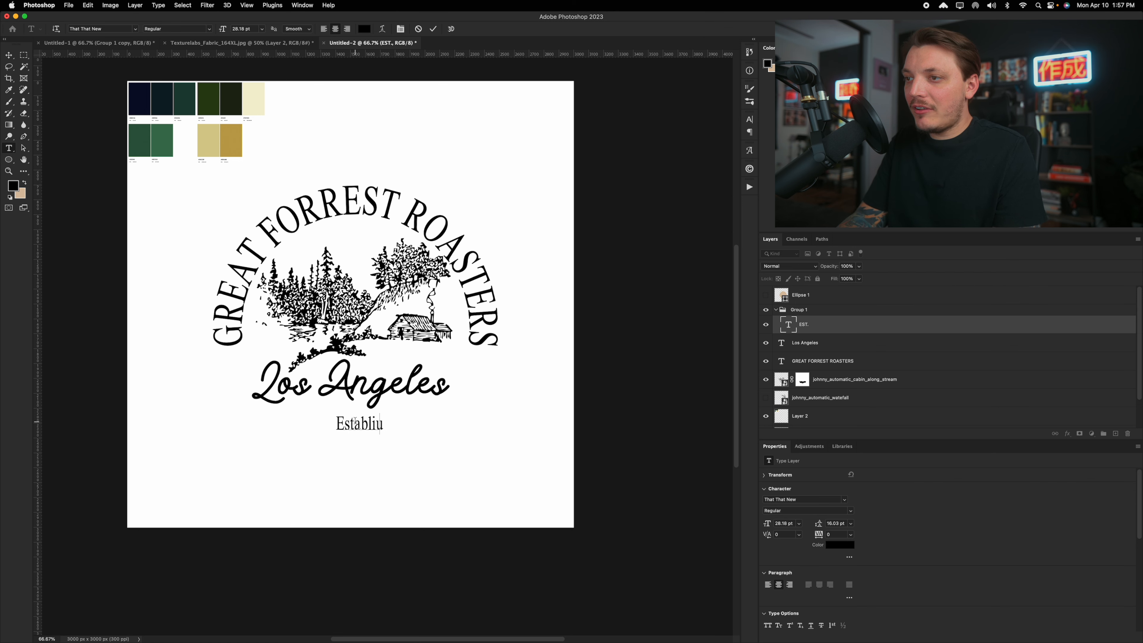
pyautogui.write('2023')
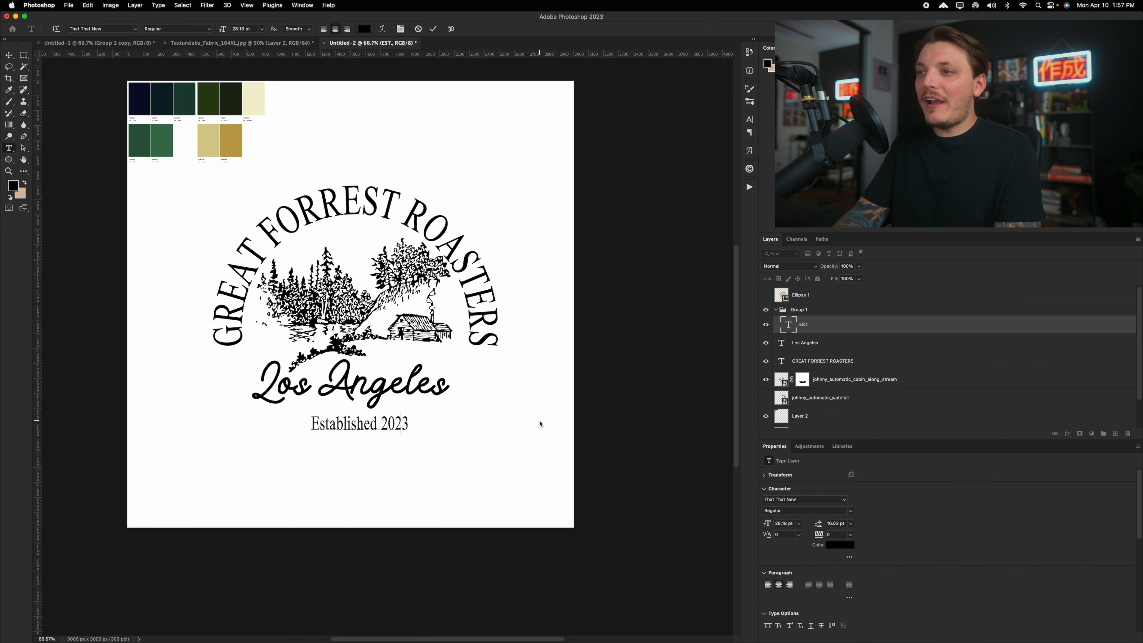
pyautogui.press('BackSpace')
pyautogui.press('BackSpace')
pyautogui.press('BackSpace')
pyautogui.press('BackSpace')
pyautogui.write('1991')
pyautogui.click(9, 55)
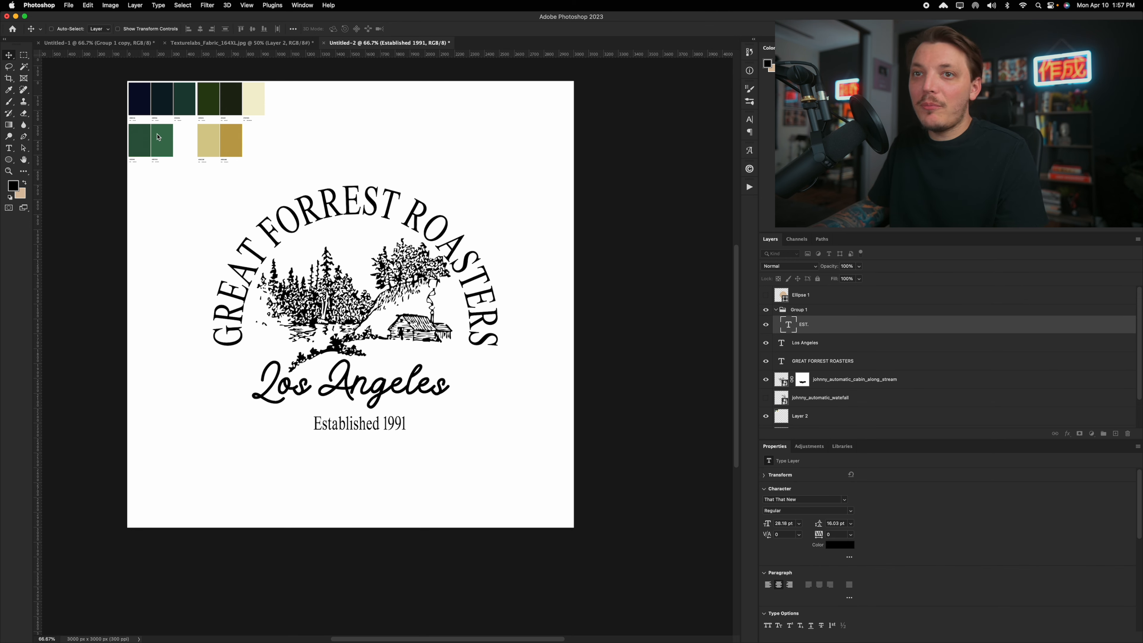
# Step: Centre the Established 1991 line horizontally on the canvas beneath Los Angeles
pyautogui.press('super+a')
pyautogui.click(201, 29)
pyautogui.press('super+d')
pyautogui.moveTo(409, 430)
pyautogui.mouseDown()
pyautogui.moveTo(413, 420)
pyautogui.moveTo(414, 432)
pyautogui.mouseUp()
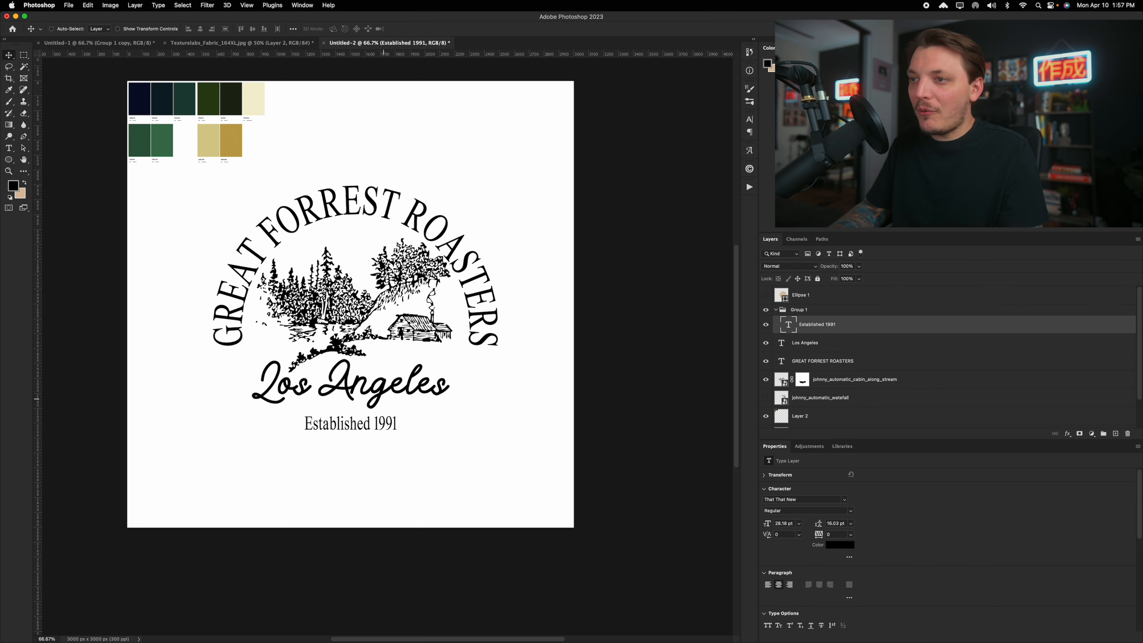
# Step: Scale the Los Angeles text to about 126% and shift it and the Established 1991 line slightly down so they clear each other
pyautogui.keyDown('super'); pyautogui.click(385, 402); pyautogui.keyUp('super')
pyautogui.press('super+t')
pyautogui.moveTo(451, 349); pyautogui.dragTo(479, 341)
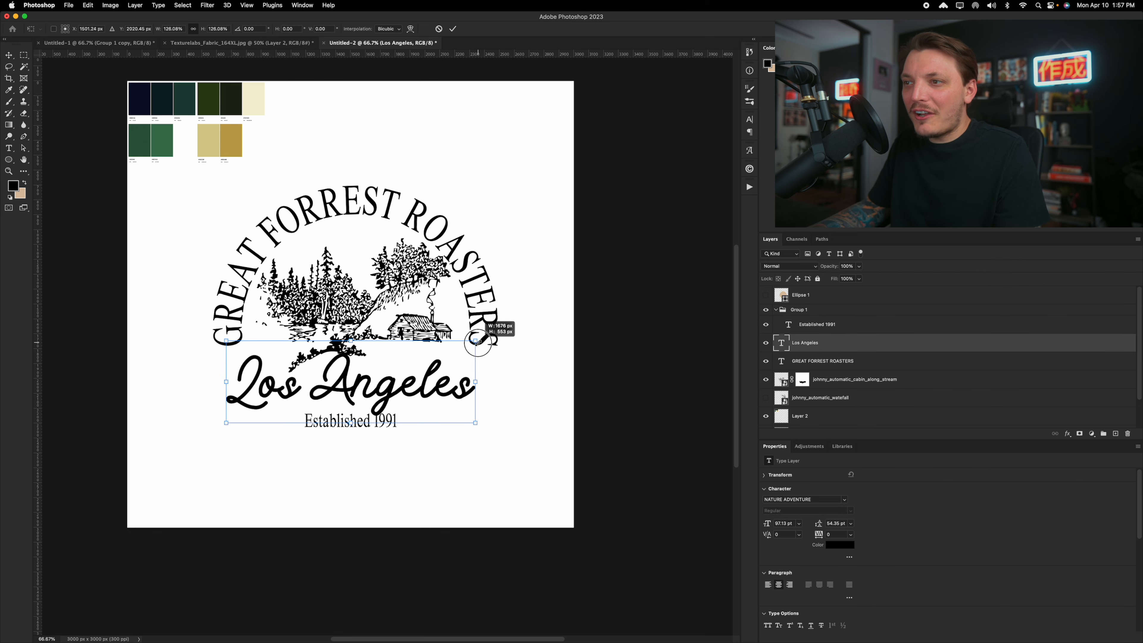
pyautogui.press('Return')
pyautogui.moveTo(414, 313); pyautogui.dragTo(414, 321)
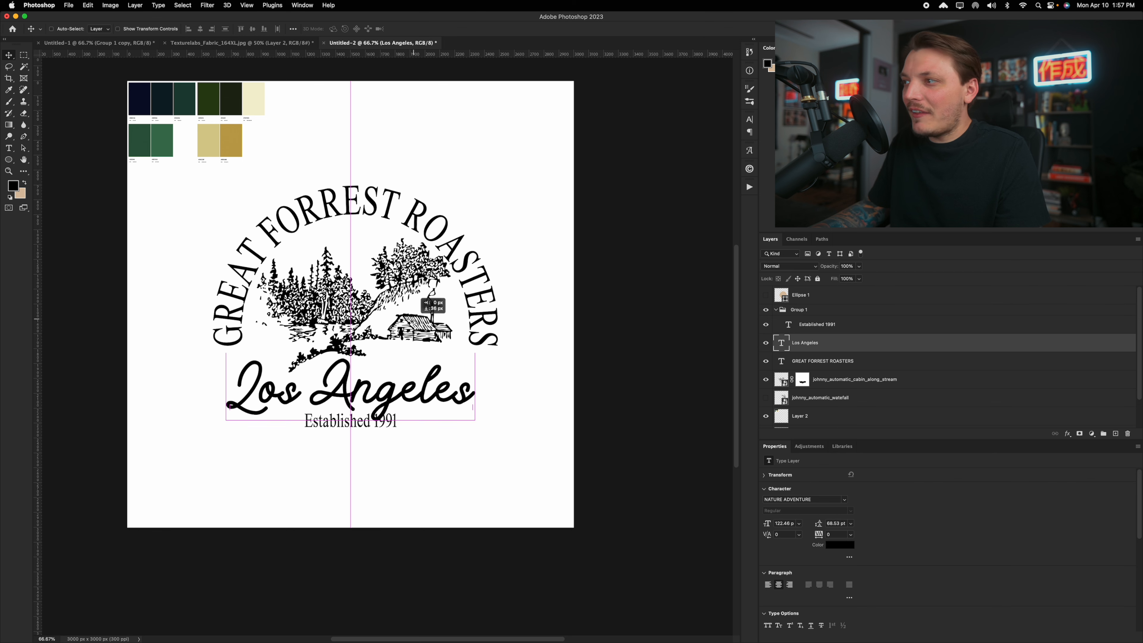
pyautogui.click(813, 325)
pyautogui.moveTo(447, 399); pyautogui.dragTo(451, 400)
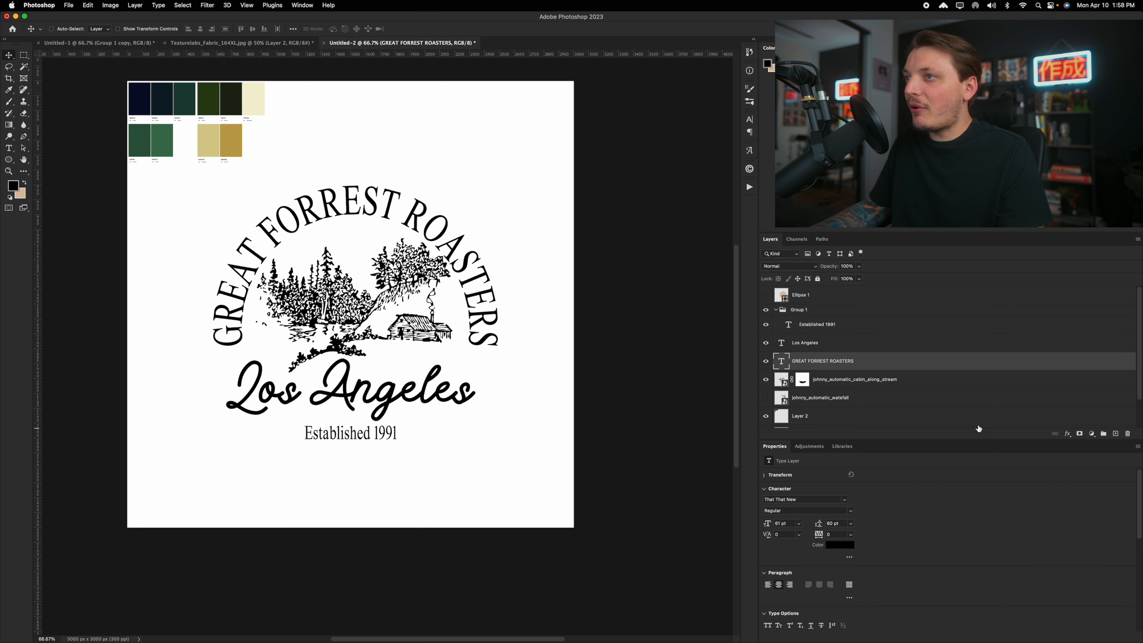
# Step: Add a black (000000) outside stroke of 5 px to the arched GREAT FORREST ROASTERS text
pyautogui.click(1068, 434)
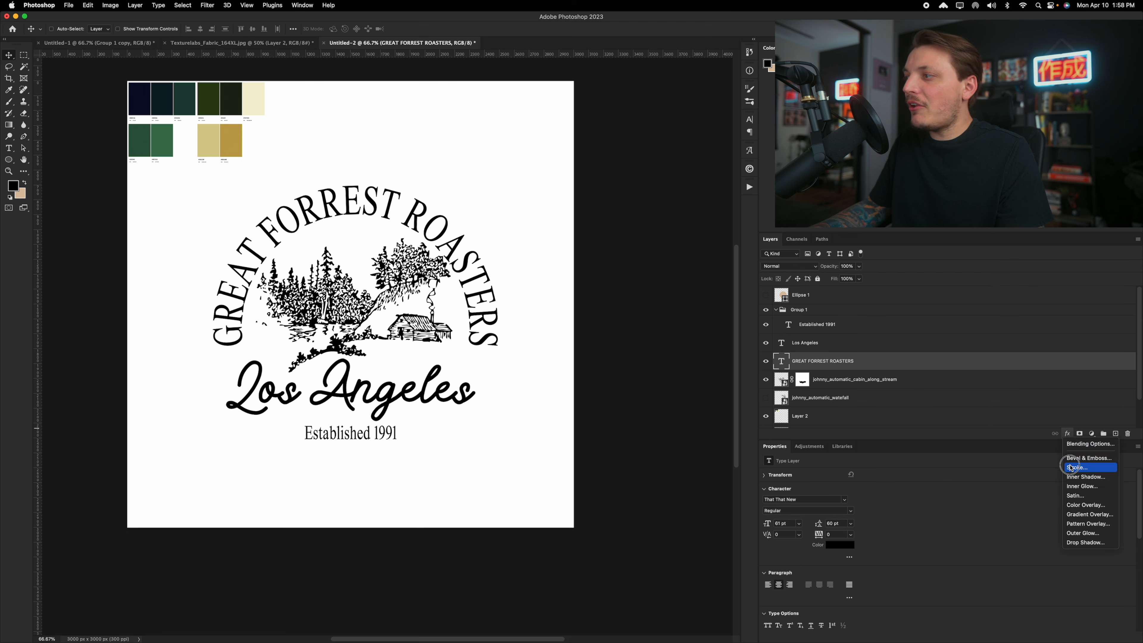
pyautogui.click(1080, 461)
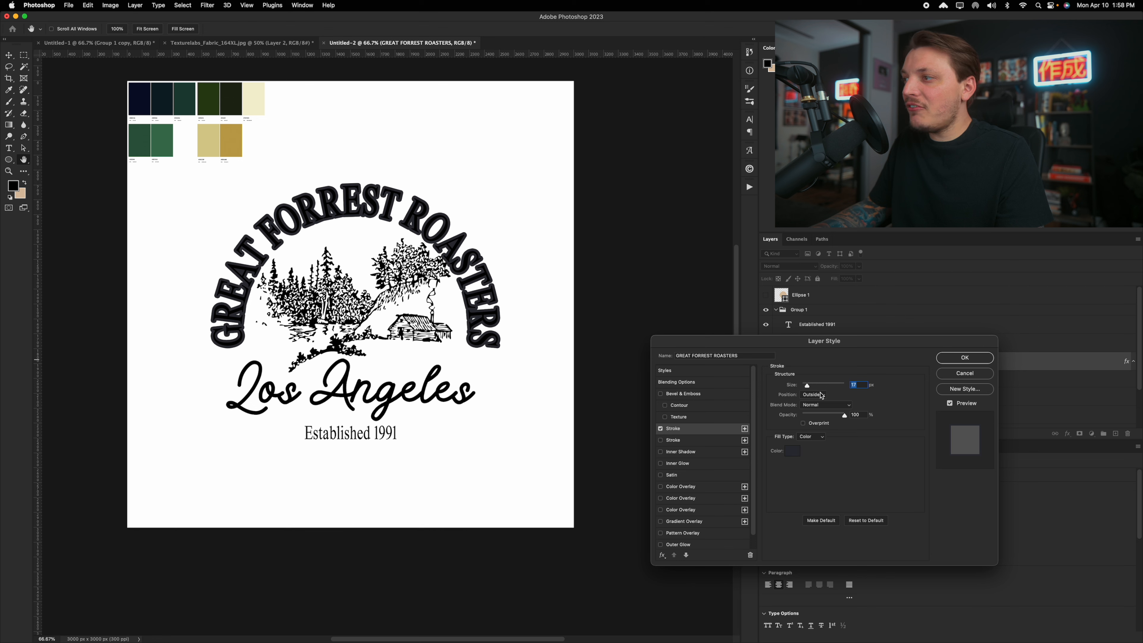
pyautogui.click(791, 452)
pyautogui.click(734, 286)
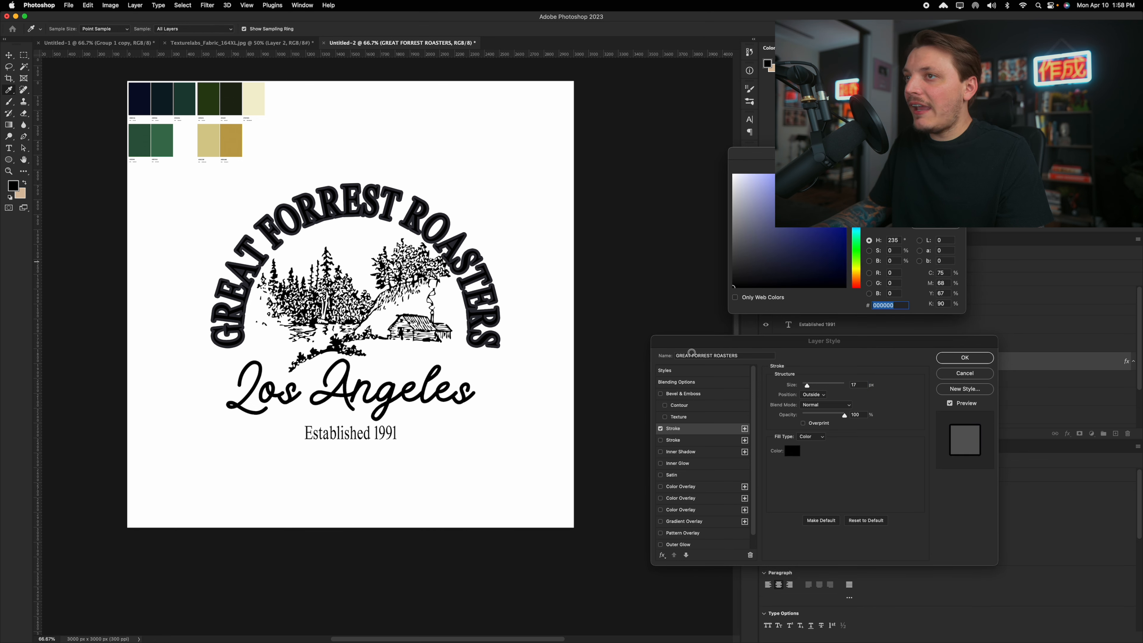
pyautogui.press('Return')
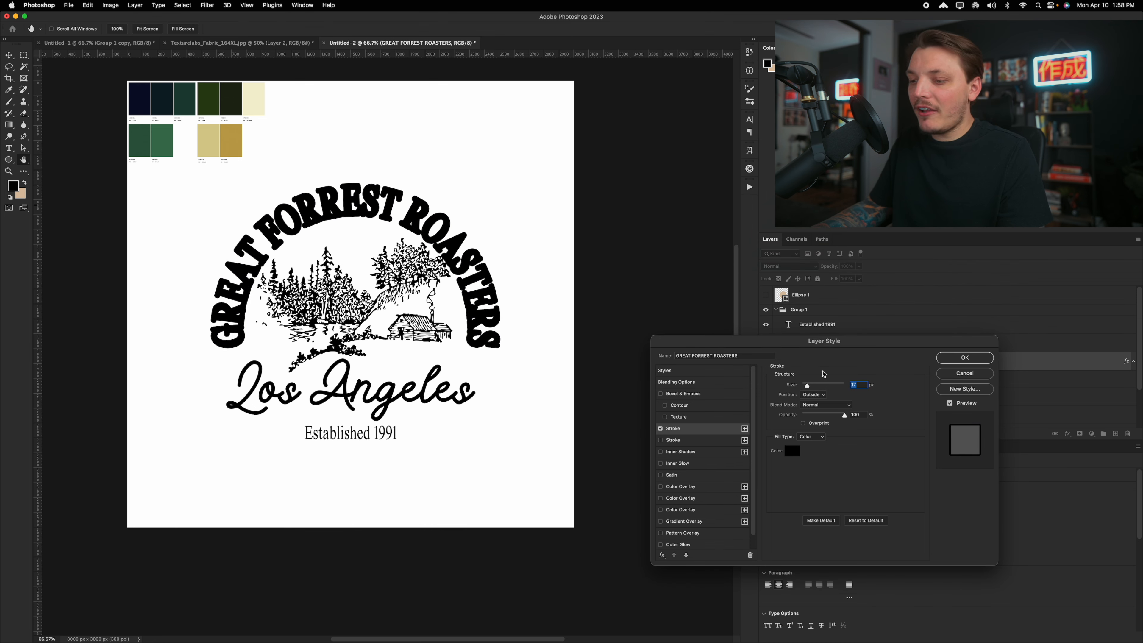
pyautogui.write('3')
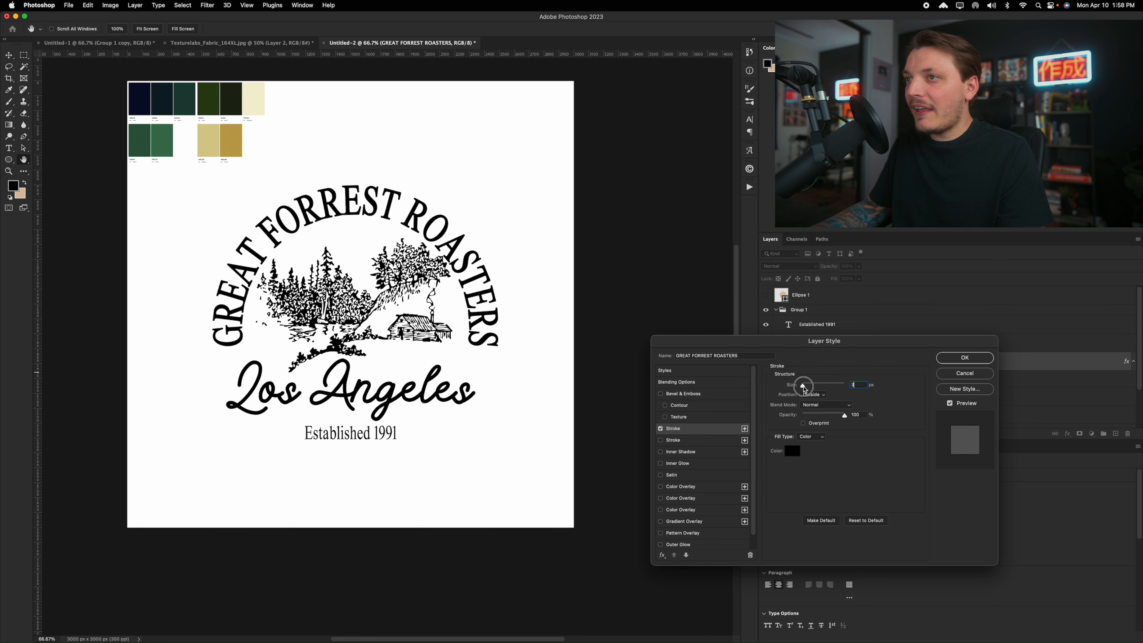
pyautogui.moveTo(806, 388); pyautogui.dragTo(805, 387)
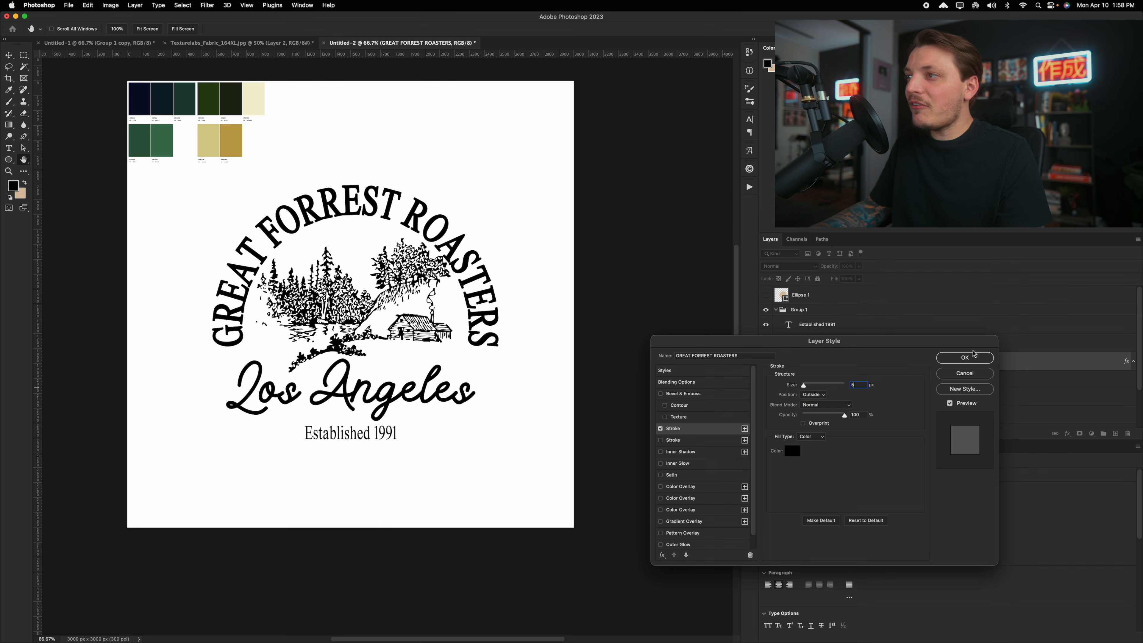
pyautogui.click(979, 358)
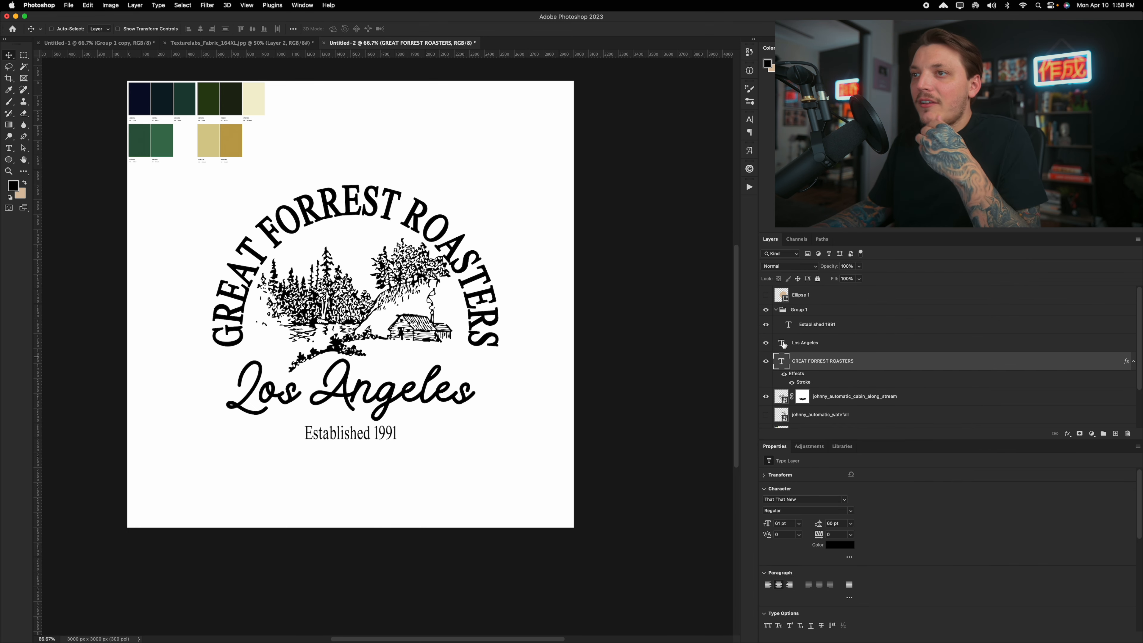
# Step: Copy the stroke effect to the cabin drawing with a size of 1 px and shift the drawing about 24 px left
pyautogui.scroll(-1, 848, 394)
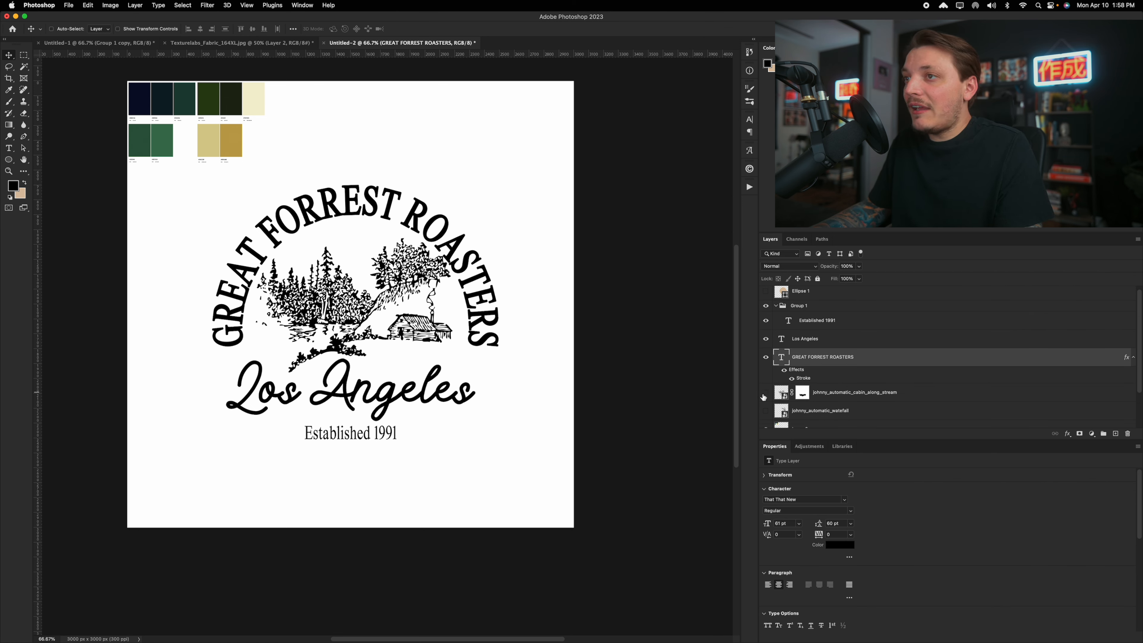
pyautogui.click(765, 394)
pyautogui.moveTo(805, 373); pyautogui.dragTo(780, 394)
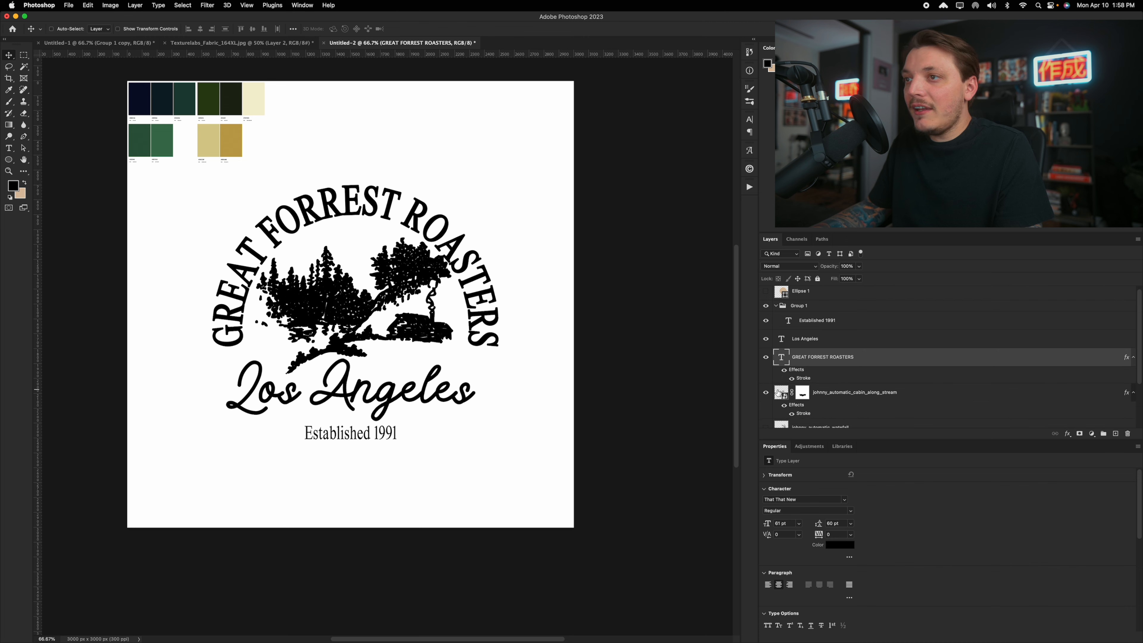
pyautogui.doubleClick(808, 413)
pyautogui.write('1')
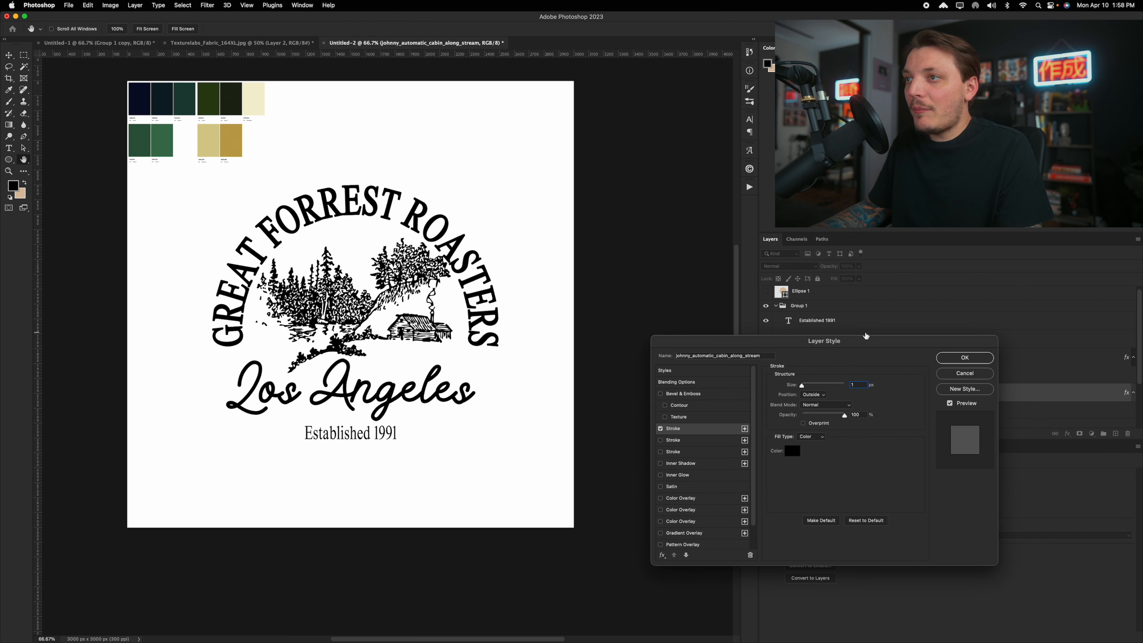
pyautogui.press('Return')
pyautogui.moveTo(502, 317); pyautogui.dragTo(447, 303)
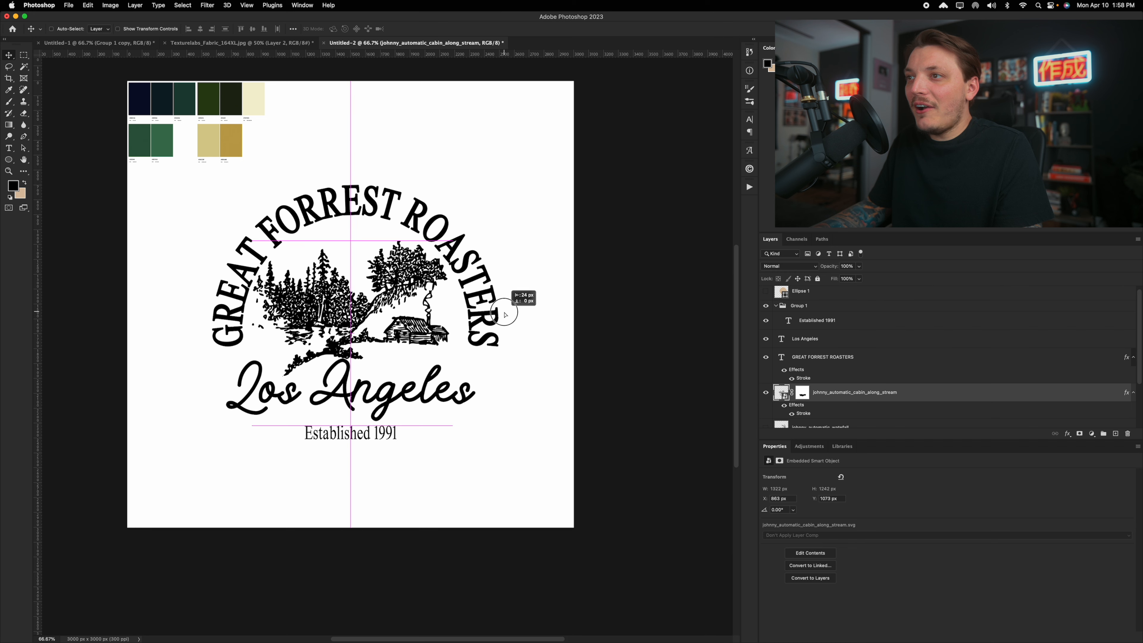
# Step: Draw a black circle about 438 px wide, scale it down and place it as a sun beneath the arched text
pyautogui.press('u')
pyautogui.moveTo(355, 97); pyautogui.dragTo(421, 162)
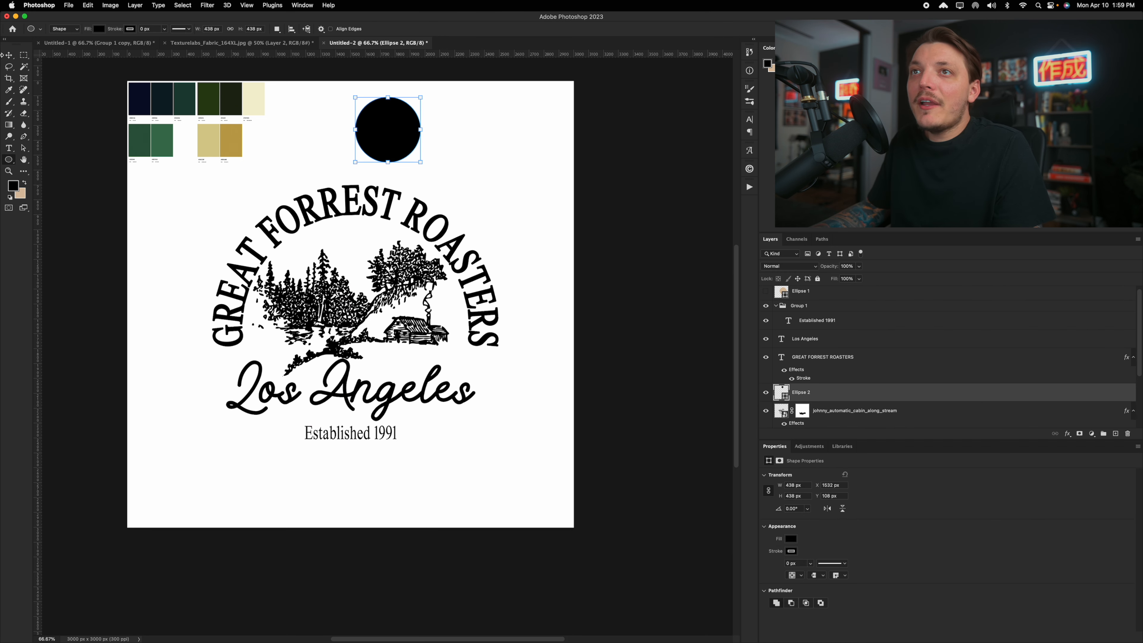
pyautogui.press('super+t')
pyautogui.moveTo(419, 97); pyautogui.dragTo(351, 245)
pyautogui.press('Return')
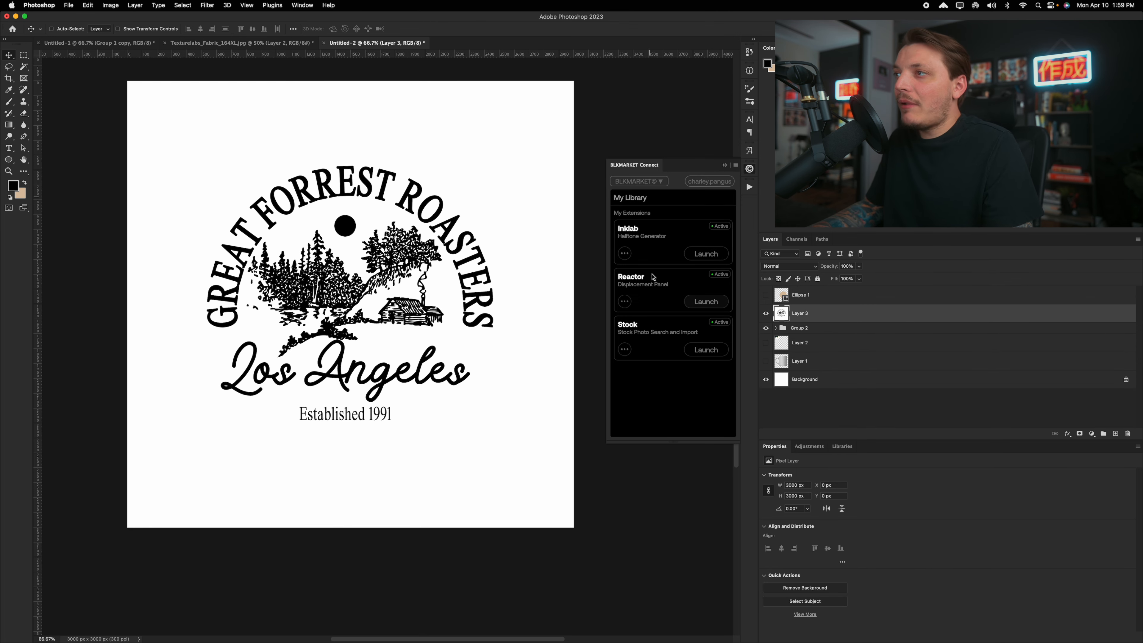
# Step: Run the Reactor displacement on the merged artwork layer with the Subtle.psd map at power 10
pyautogui.click(700, 303)
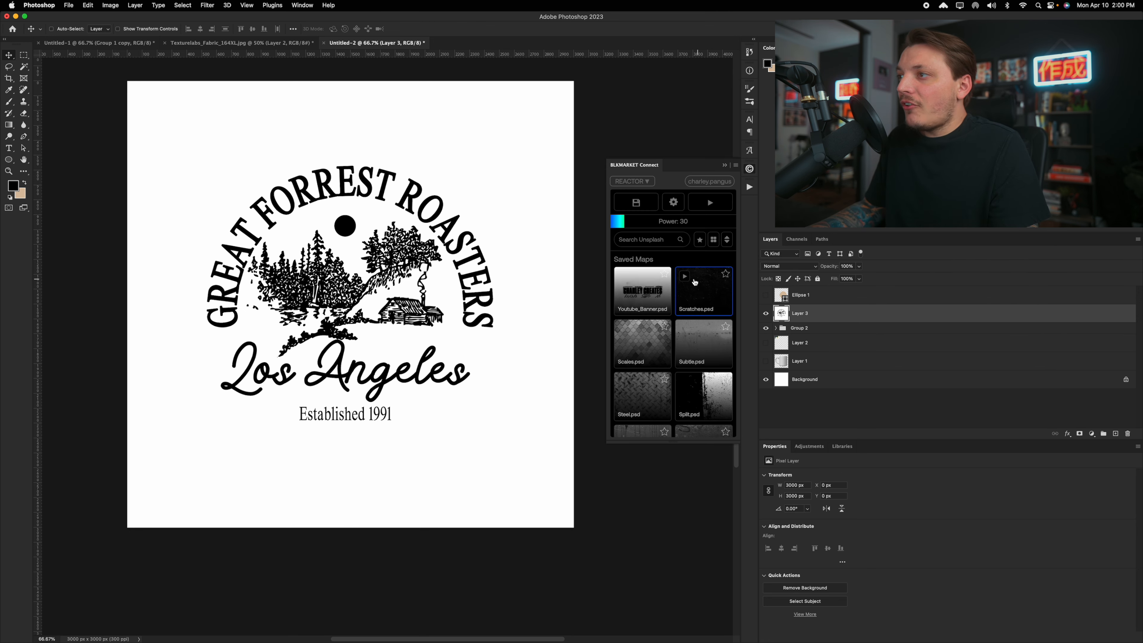
pyautogui.scroll(-3, 702, 304)
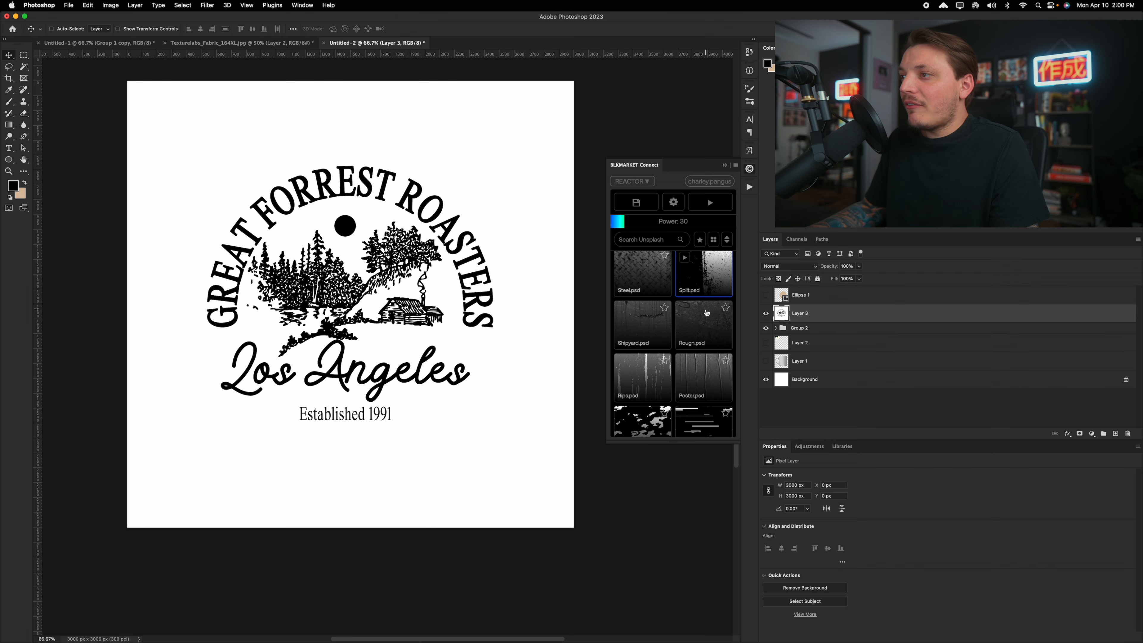
pyautogui.scroll(-1, 693, 337)
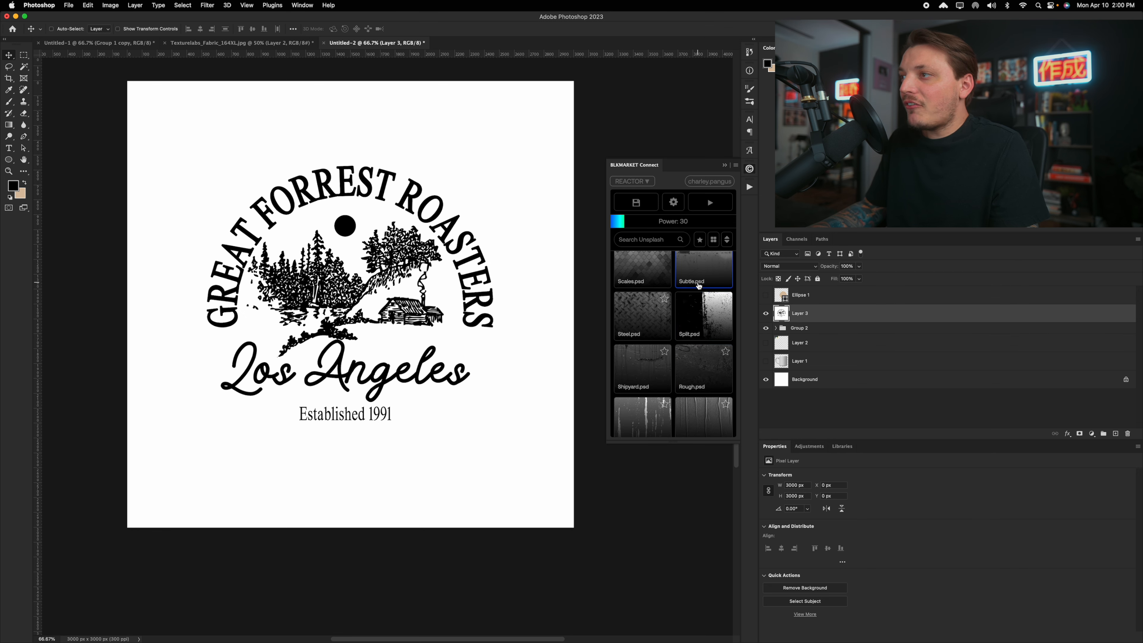
pyautogui.click(692, 262)
pyautogui.scroll(1, 692, 260)
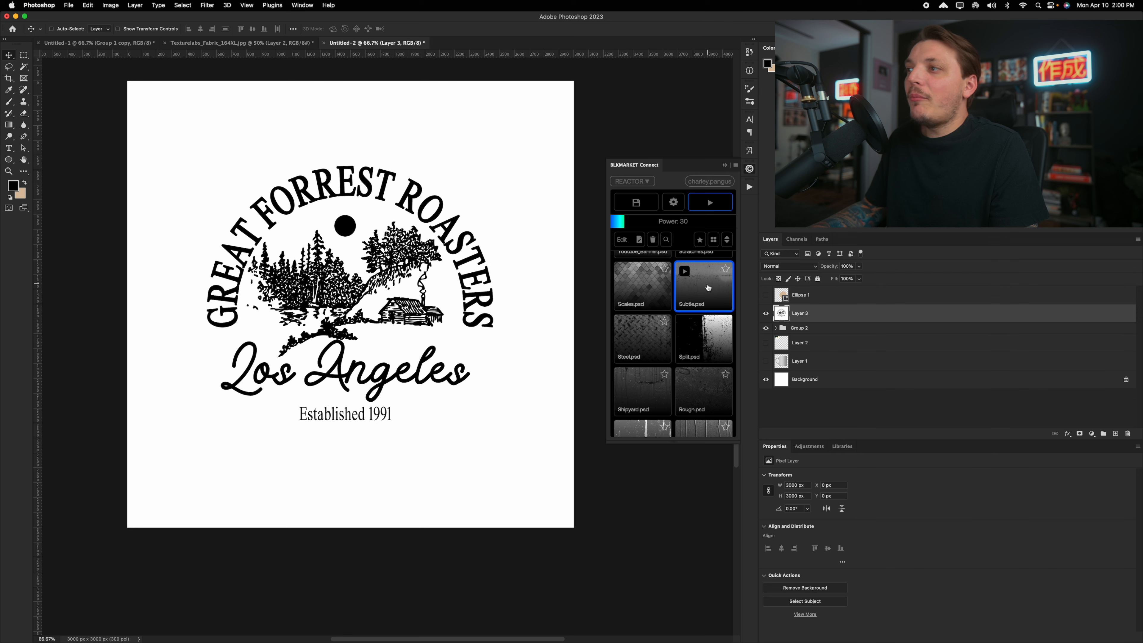
pyautogui.click(709, 204)
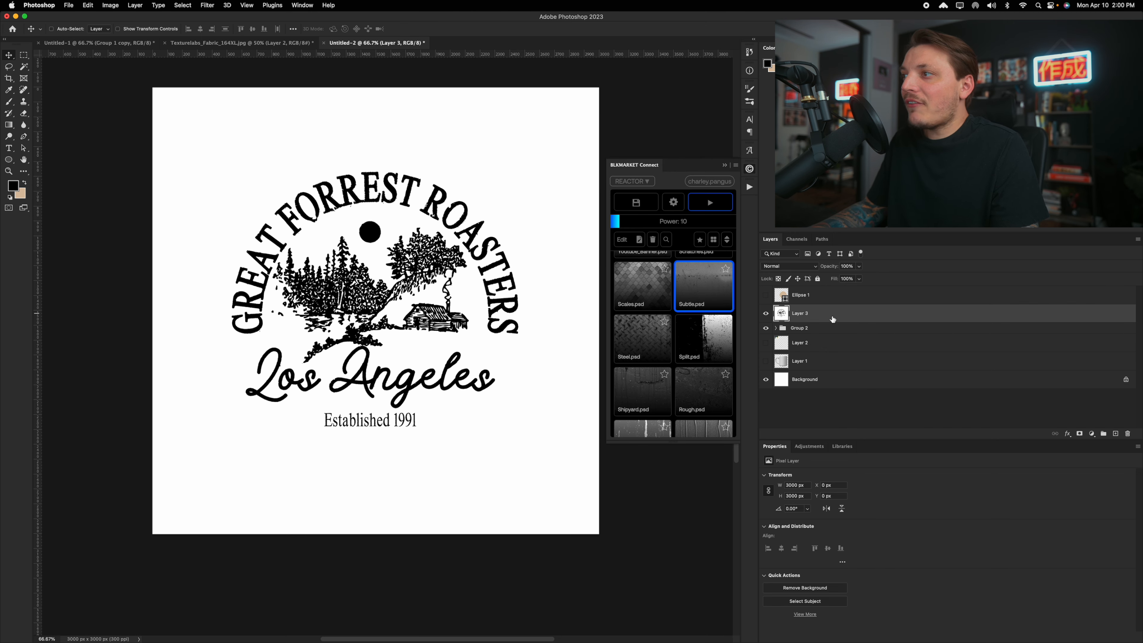
# Step: Merge a copy of the visible artwork onto a new layer and reset the colours to default black and white
pyautogui.press('super+alt+shift+e')
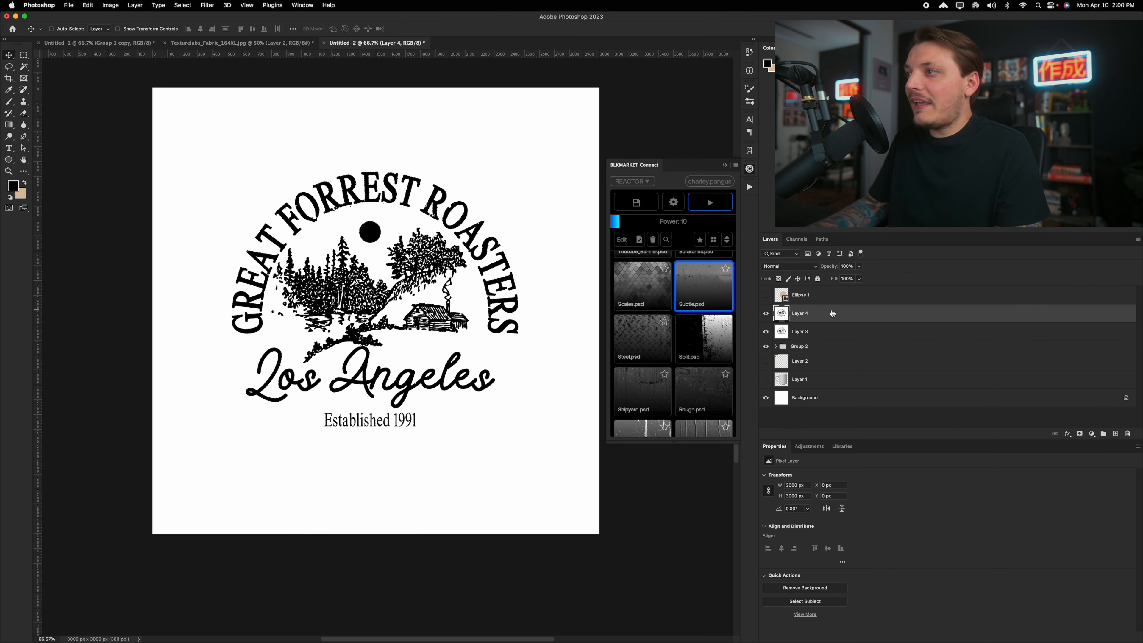
pyautogui.click(209, 4)
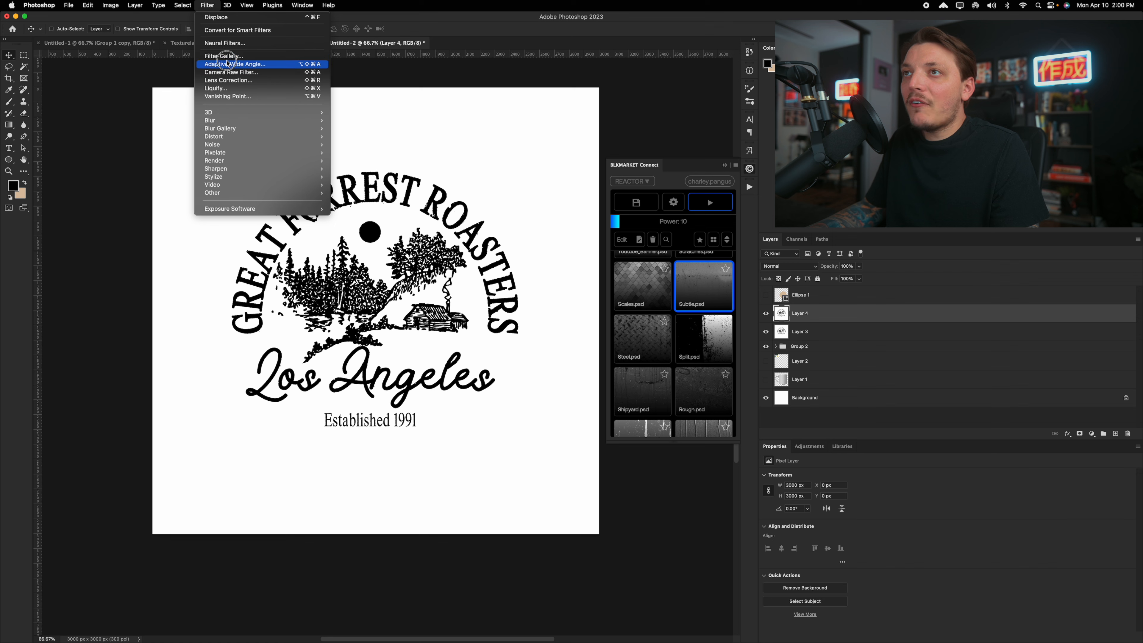
pyautogui.click(475, 108)
pyautogui.press('d')
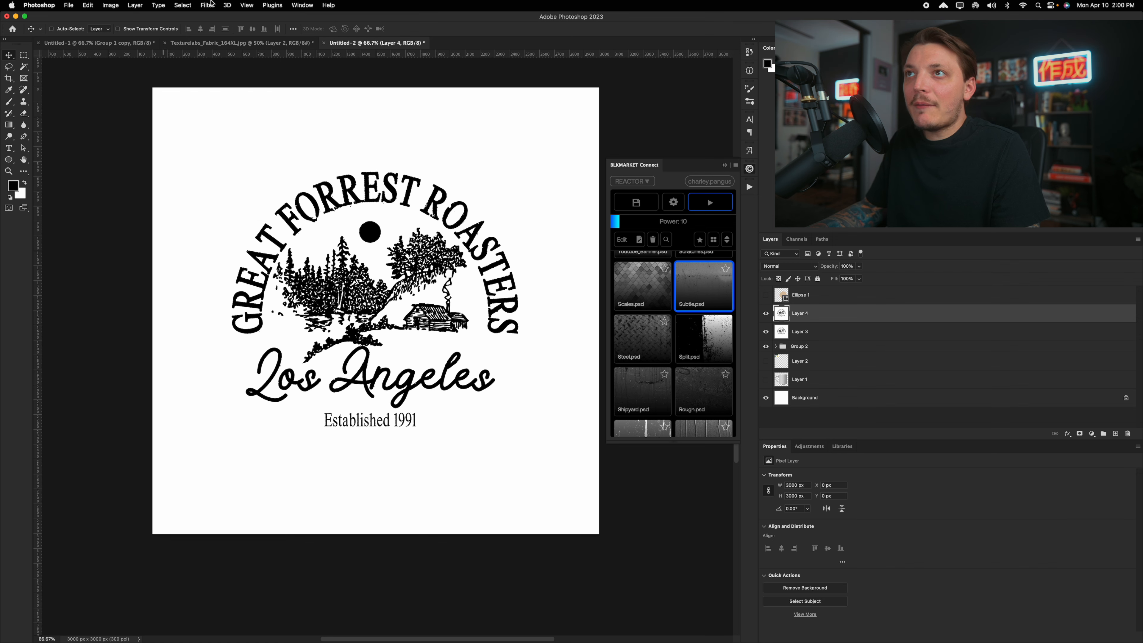
# Step: Open the merged layer in the Filter Gallery and hide the Stamp and both Grain effects
pyautogui.click(210, 4)
pyautogui.click(232, 60)
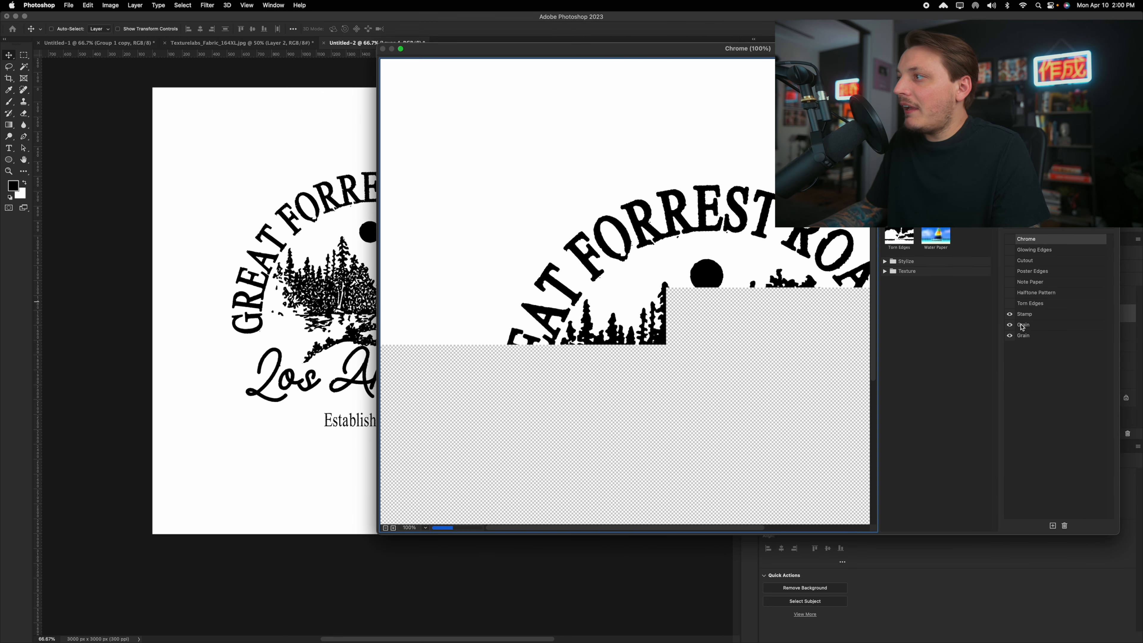
pyautogui.click(1010, 315)
pyautogui.click(1010, 326)
pyautogui.click(1010, 335)
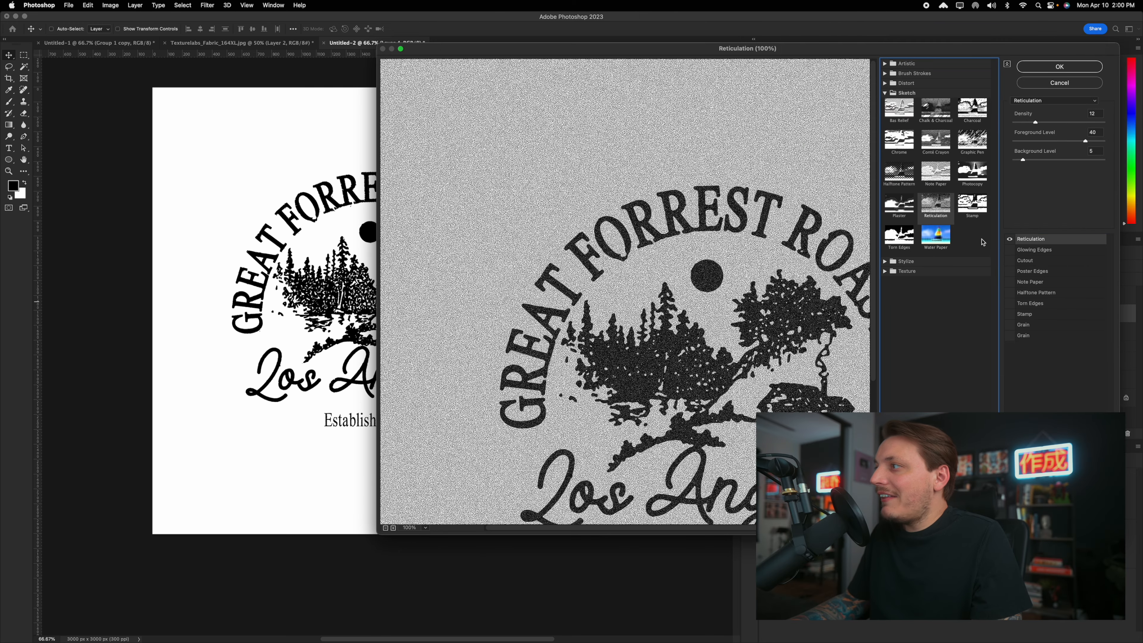
# Step: Set Reticulation to density 29, foreground level 34 and background level about 40, and move the Torn Edges effect above it
pyautogui.moveTo(1035, 123); pyautogui.dragTo(1095, 166)
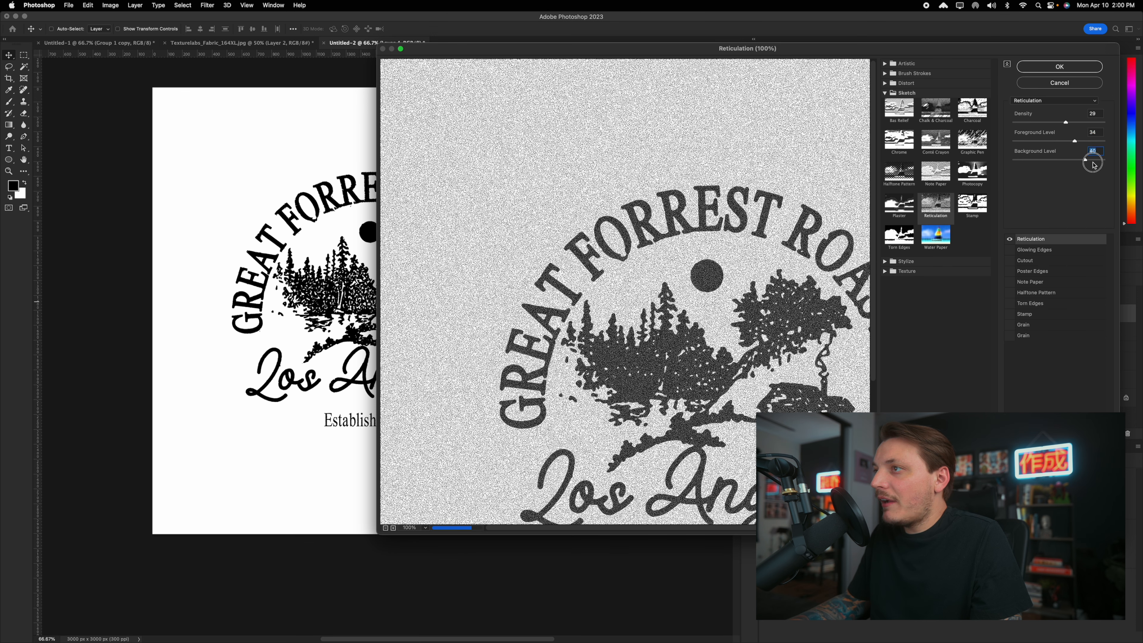
pyautogui.moveTo(1031, 303); pyautogui.dragTo(1032, 231)
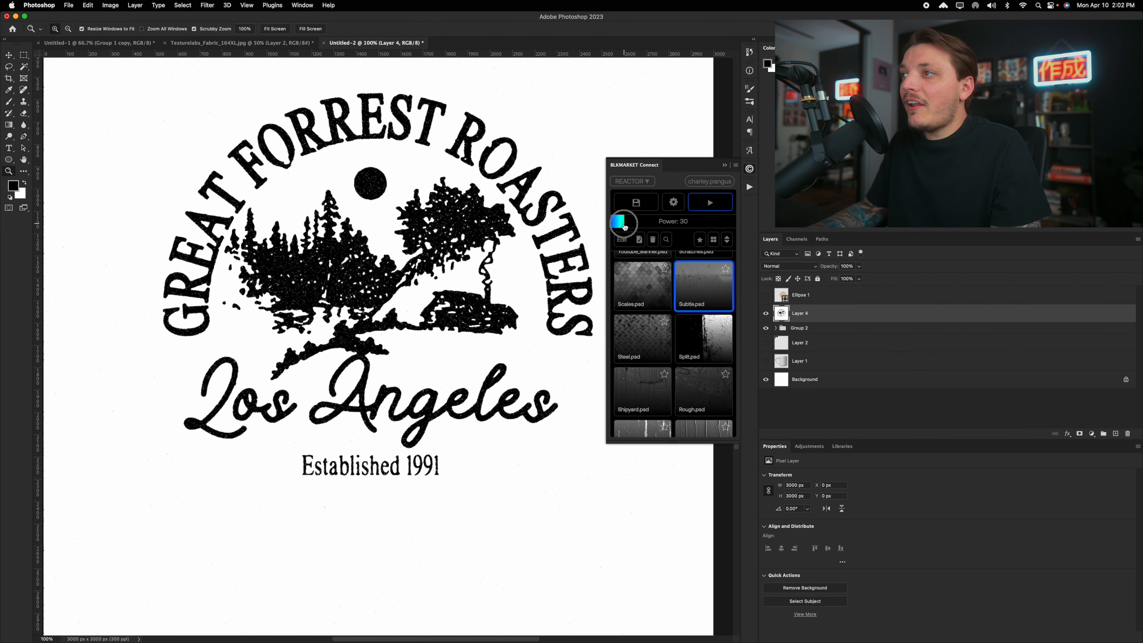
# Step: Run the Reactor displacement on Layer 4 with the Subtle.psd map at power 10
pyautogui.moveTo(625, 227); pyautogui.dragTo(619, 224)
pyautogui.click(722, 206)
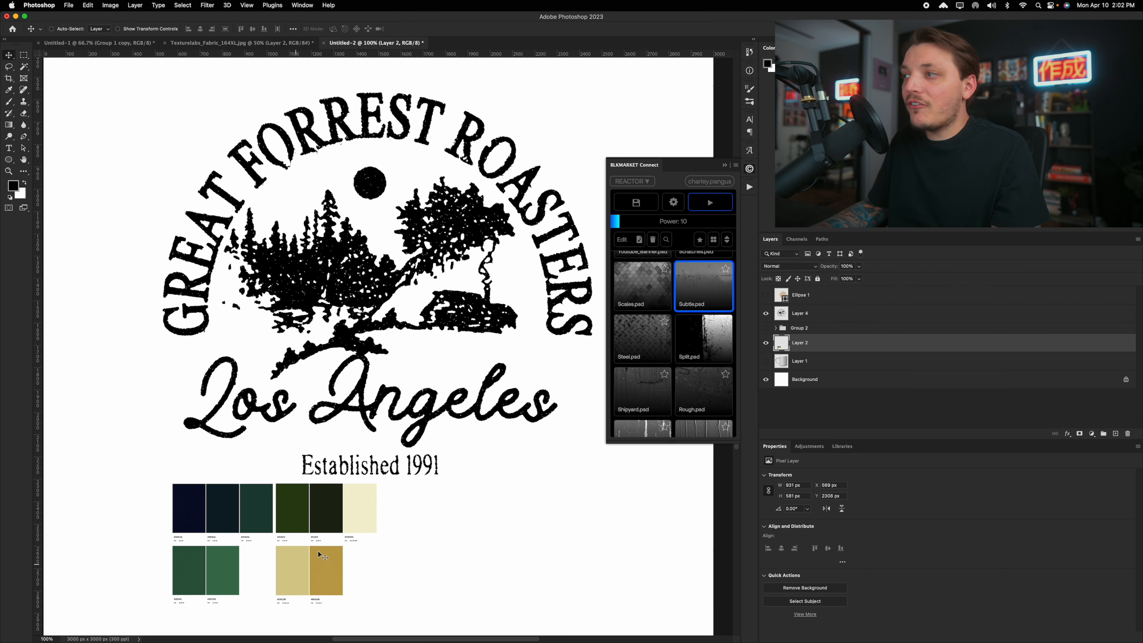
# Step: Apply a dark green 1c4036 Color Overlay to Layer 4, sampled from the third palette swatch
pyautogui.click(849, 319)
pyautogui.click(1069, 434)
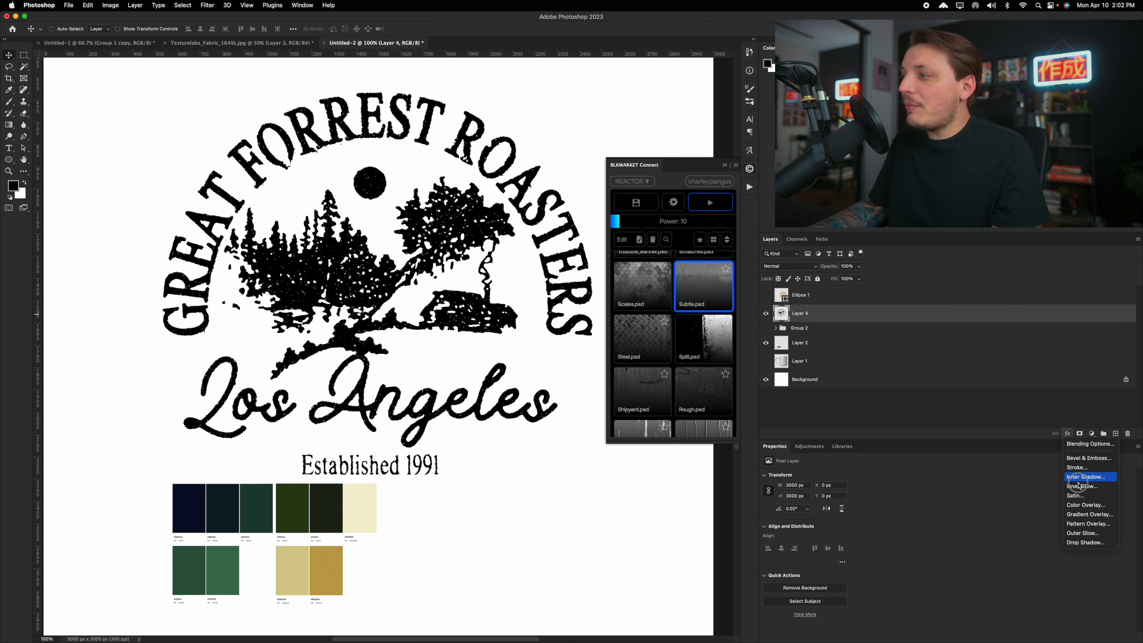
pyautogui.click(1089, 505)
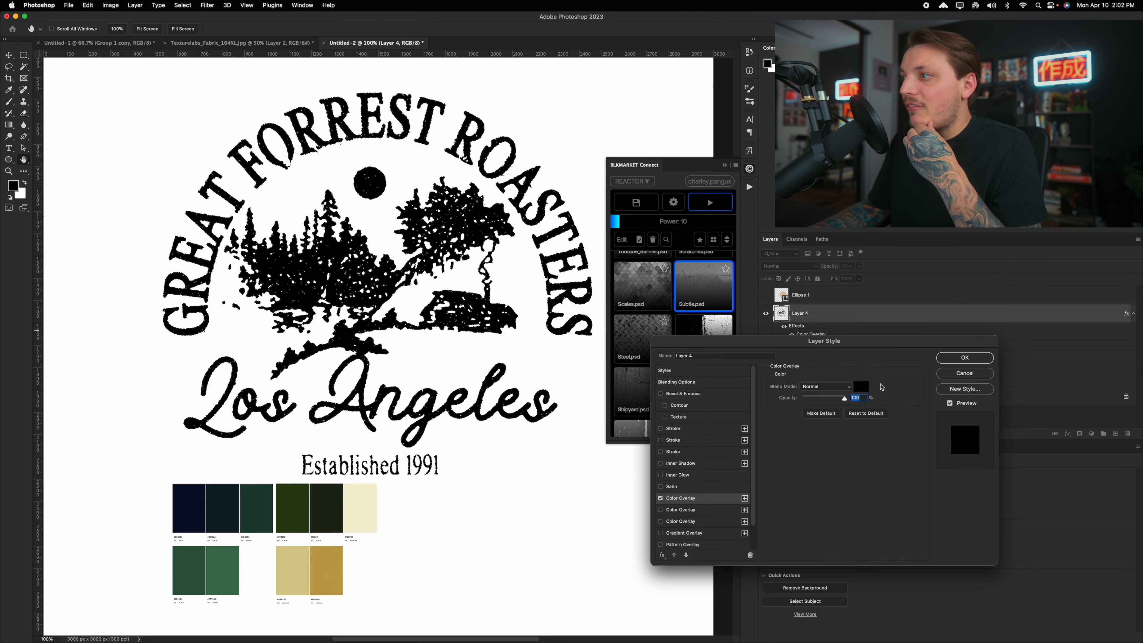
pyautogui.click(861, 386)
pyautogui.click(256, 495)
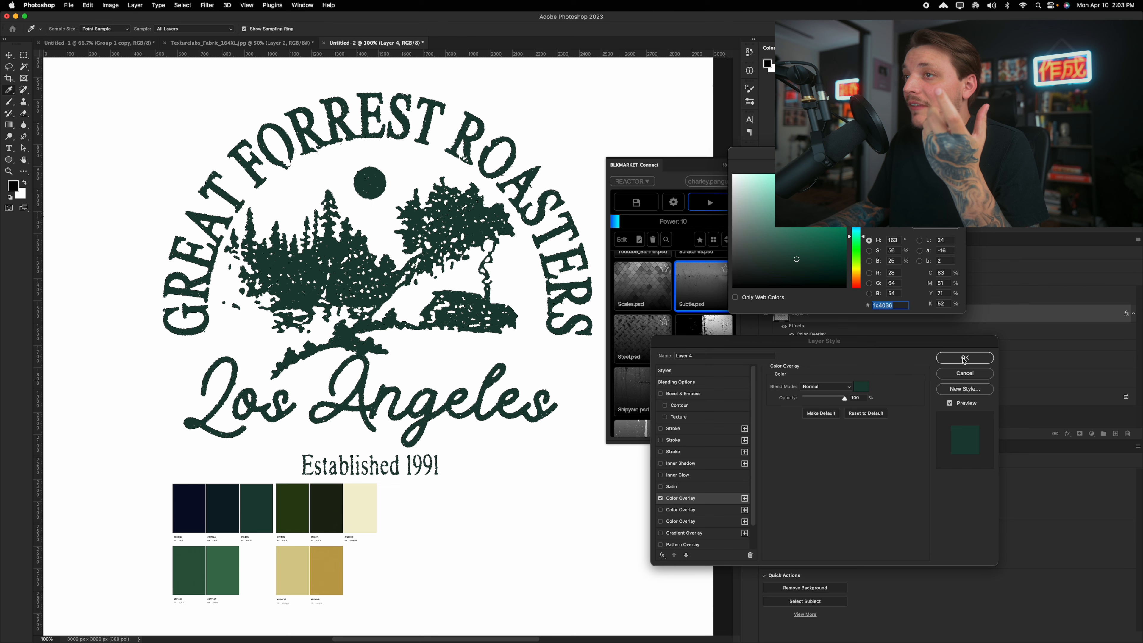
pyautogui.press('Return')
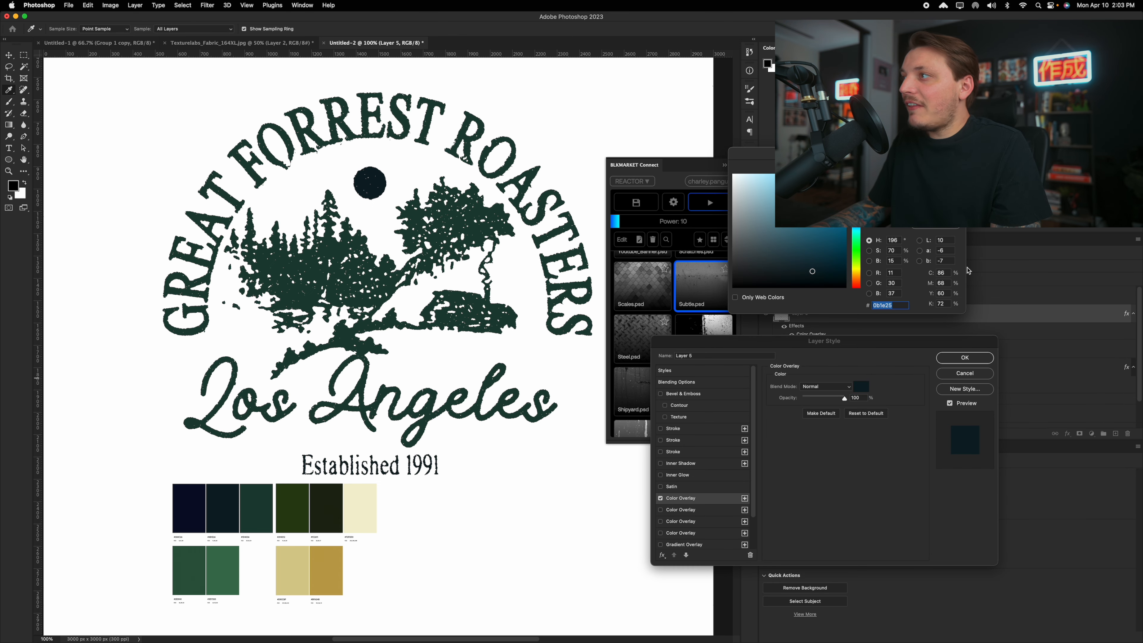
# Step: Apply a dark blue 0b1e26 Color Overlay to the sun on Layer 5 and briefly hide Layer 4 to compare
pyautogui.press('Return')
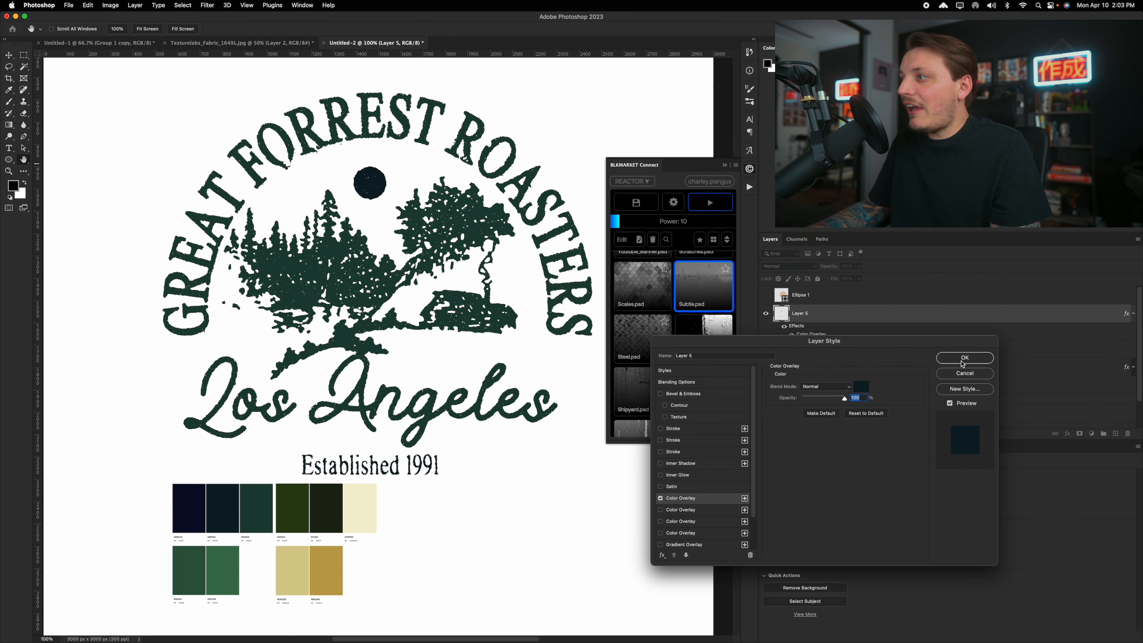
pyautogui.click(965, 357)
pyautogui.press('l')
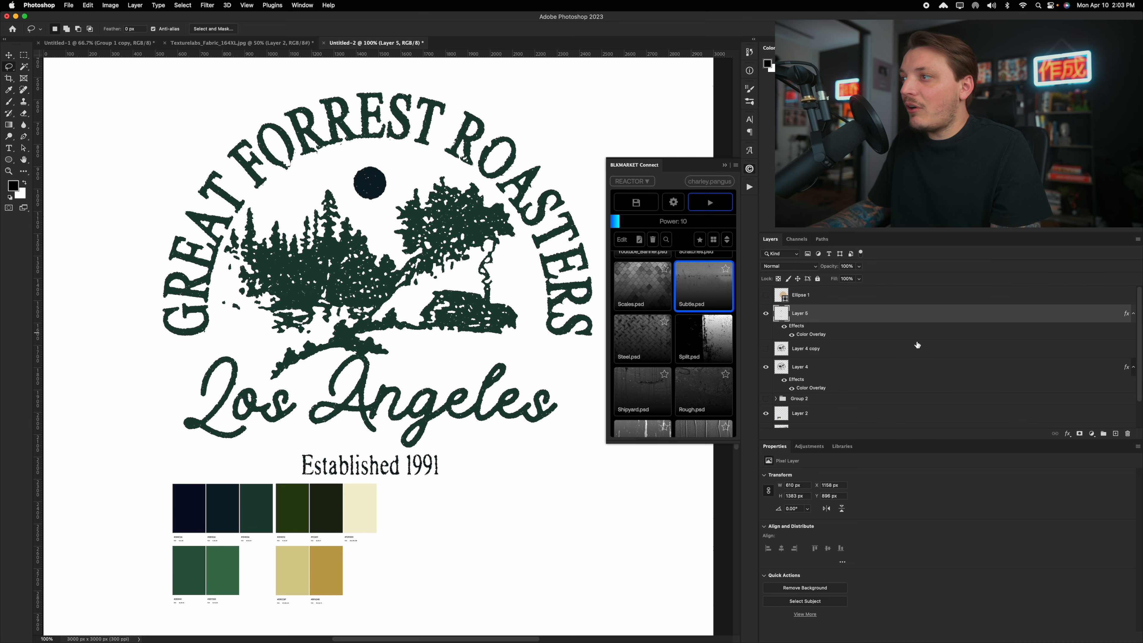
pyautogui.click(767, 366)
pyautogui.click(767, 365)
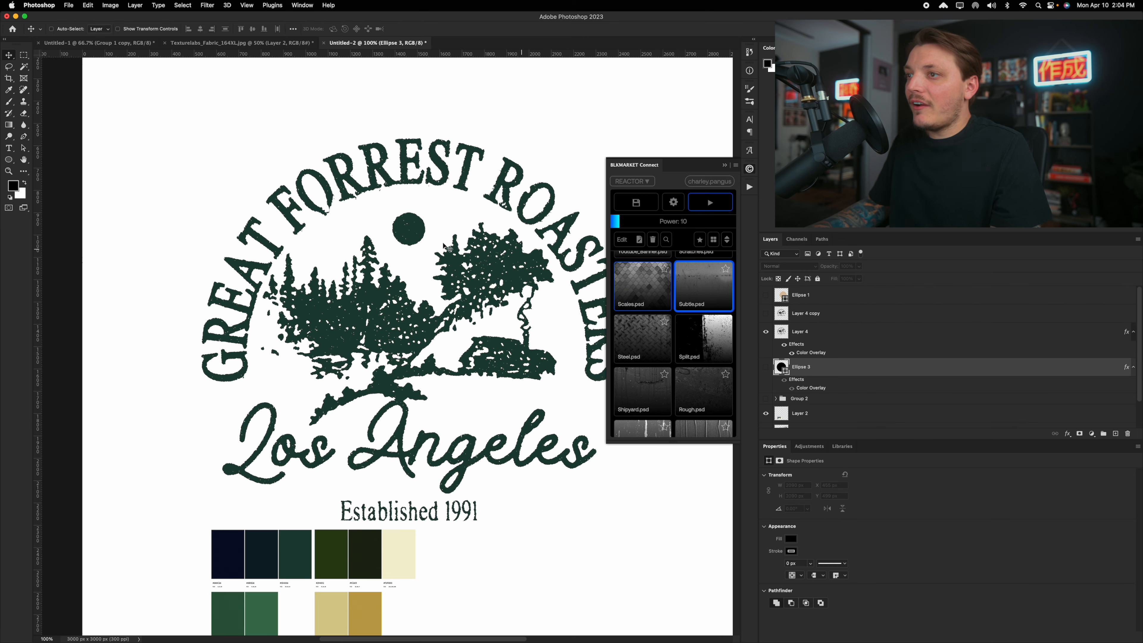
# Step: Hide the colour palette on Layer 2 and inspect the green artwork up close
pyautogui.keyDown('alt'); pyautogui.click(382, 219); pyautogui.keyUp('alt')
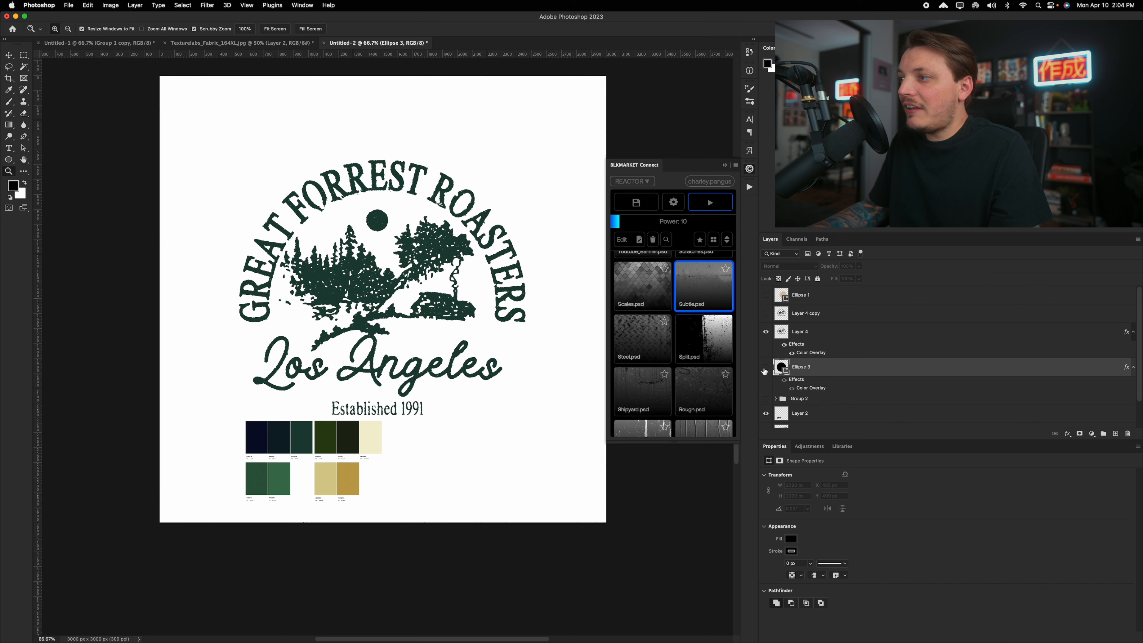
pyautogui.click(765, 414)
pyautogui.click(396, 234)
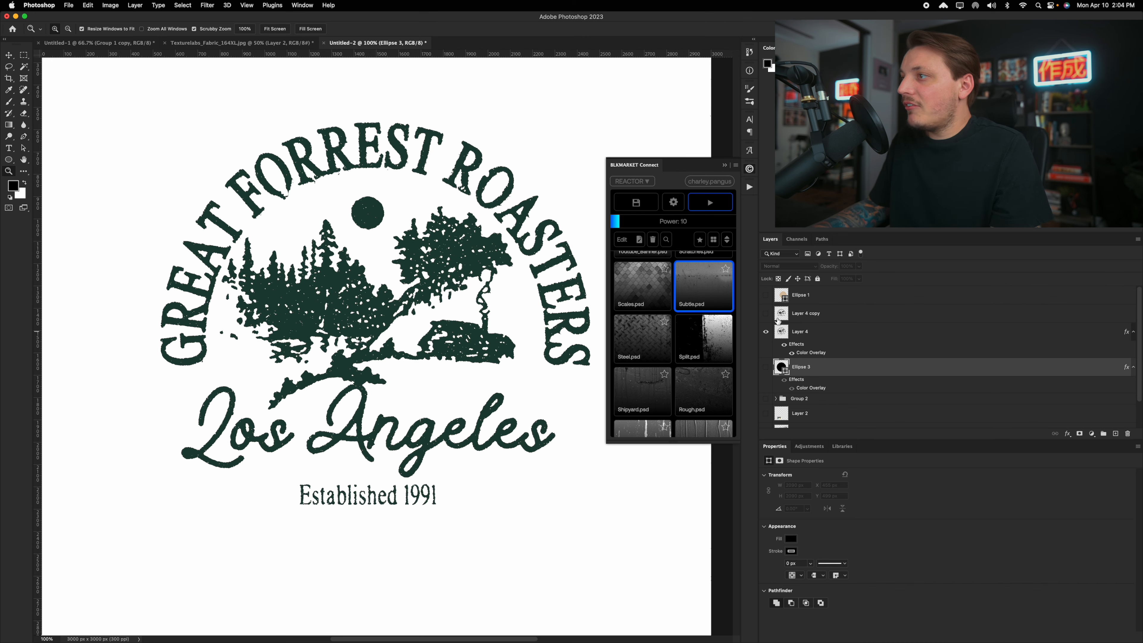
# Step: Show the white mug photo on Layer 1 behind the artwork and copy the Color Overlay from Ellipse 3 onto Layer 4
pyautogui.scroll(-1, 790, 355)
pyautogui.click(765, 423)
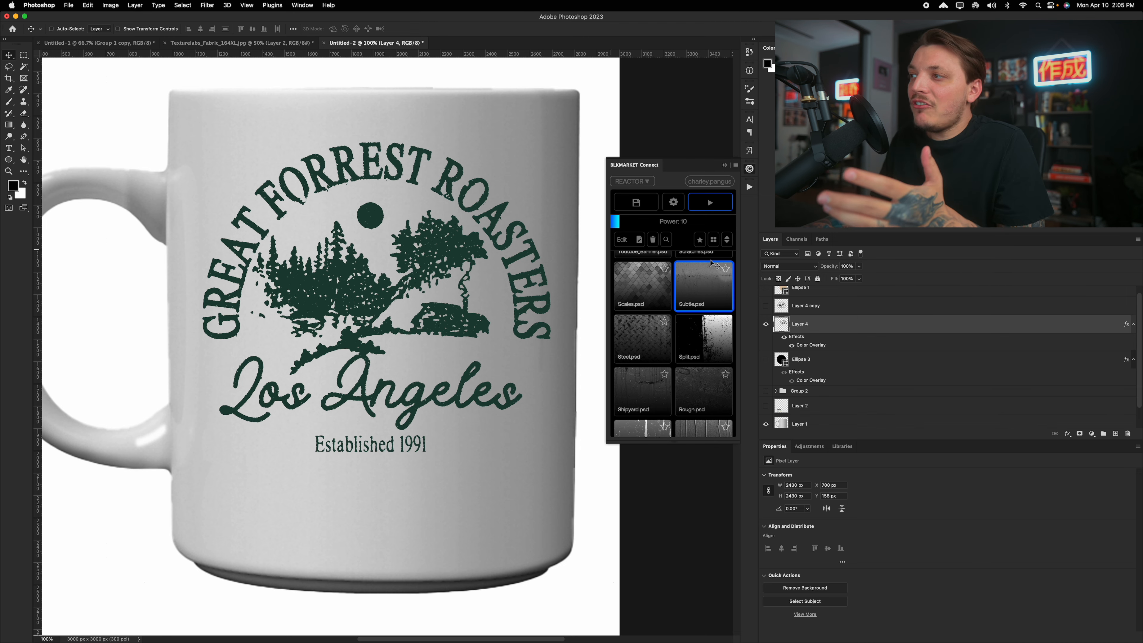
pyautogui.moveTo(809, 369); pyautogui.dragTo(807, 334)
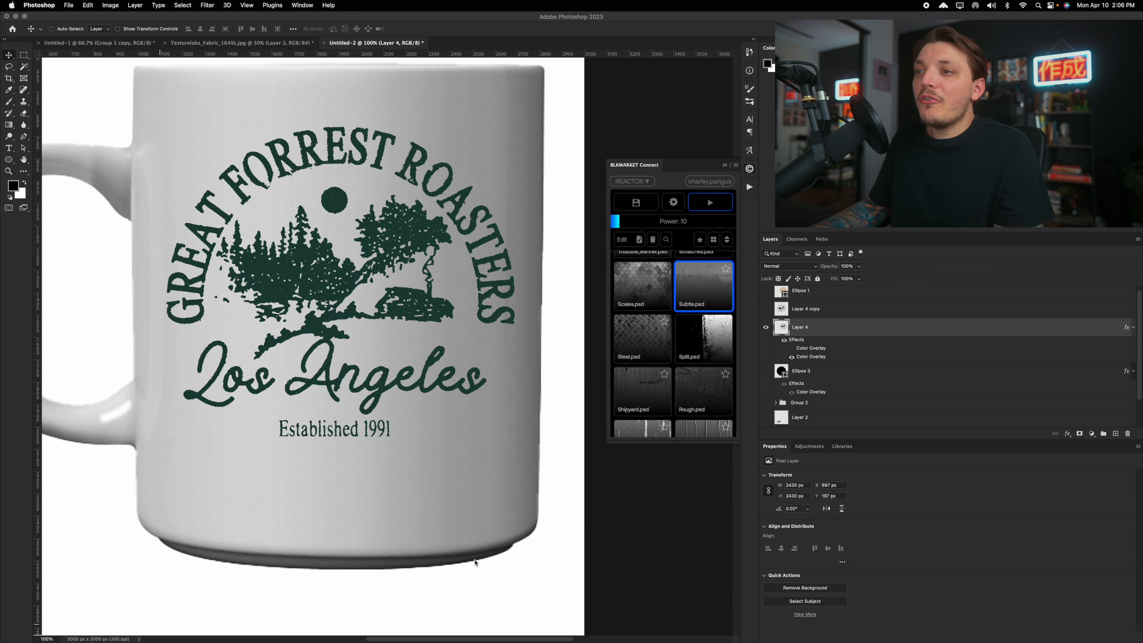
# Step: Paste the black mug photo and enlarge it to cover the white mug
pyautogui.press('super+v')
pyautogui.press('z')
pyautogui.keyDown('alt'); pyautogui.click(407, 302); pyautogui.keyUp('alt')
pyautogui.press('super+t')
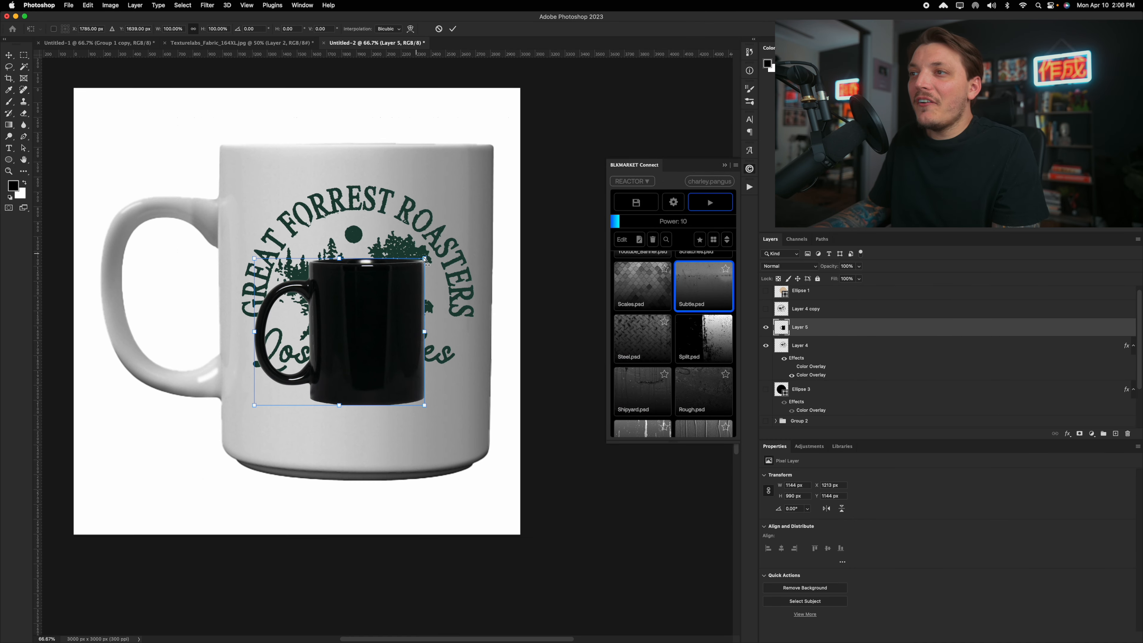
pyautogui.moveTo(425, 258); pyautogui.dragTo(534, 163)
pyautogui.moveTo(450, 275); pyautogui.dragTo(408, 250)
pyautogui.press('Return')
# Step: Place the black mug layer beneath Layer 4, centre it behind the artwork and hide the white mug on Layer 1
pyautogui.moveTo(784, 329); pyautogui.dragTo(783, 377)
pyautogui.click(354, 239)
pyautogui.moveTo(363, 254)
pyautogui.mouseDown()
pyautogui.moveTo(367, 233)
pyautogui.moveTo(370, 260)
pyautogui.mouseUp()
pyautogui.scroll(-3, 793, 410)
pyautogui.click(766, 409)
pyautogui.scroll(2, 812, 340)
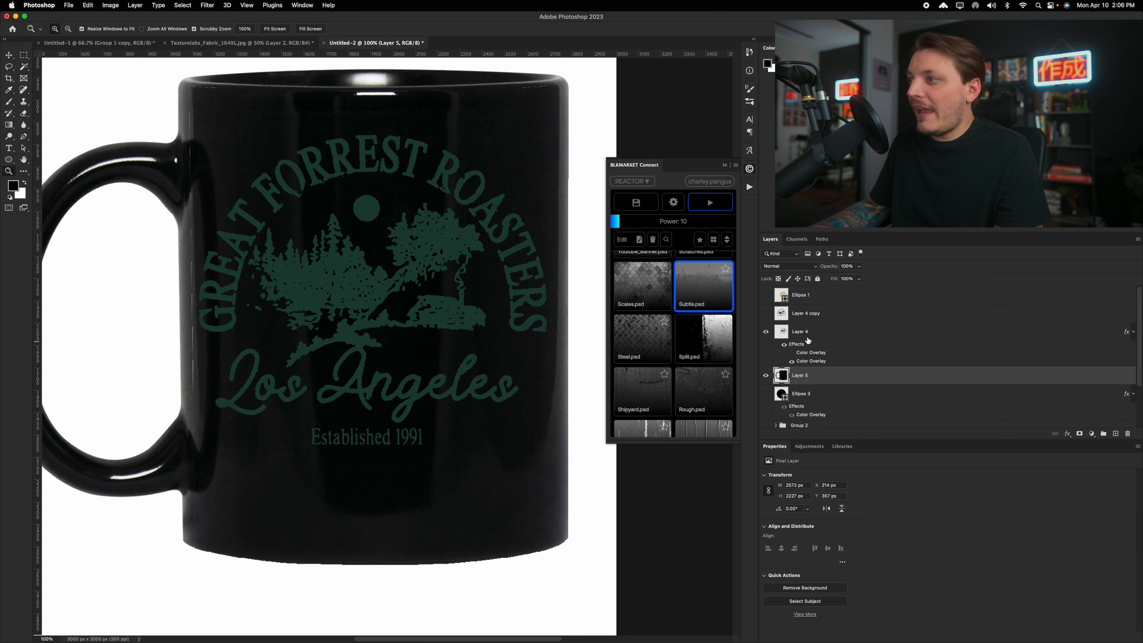
# Step: Shift the Layer 4 artwork about 25 px right and 11 px down on the black mug
pyautogui.click(809, 333)
pyautogui.click(18, 58)
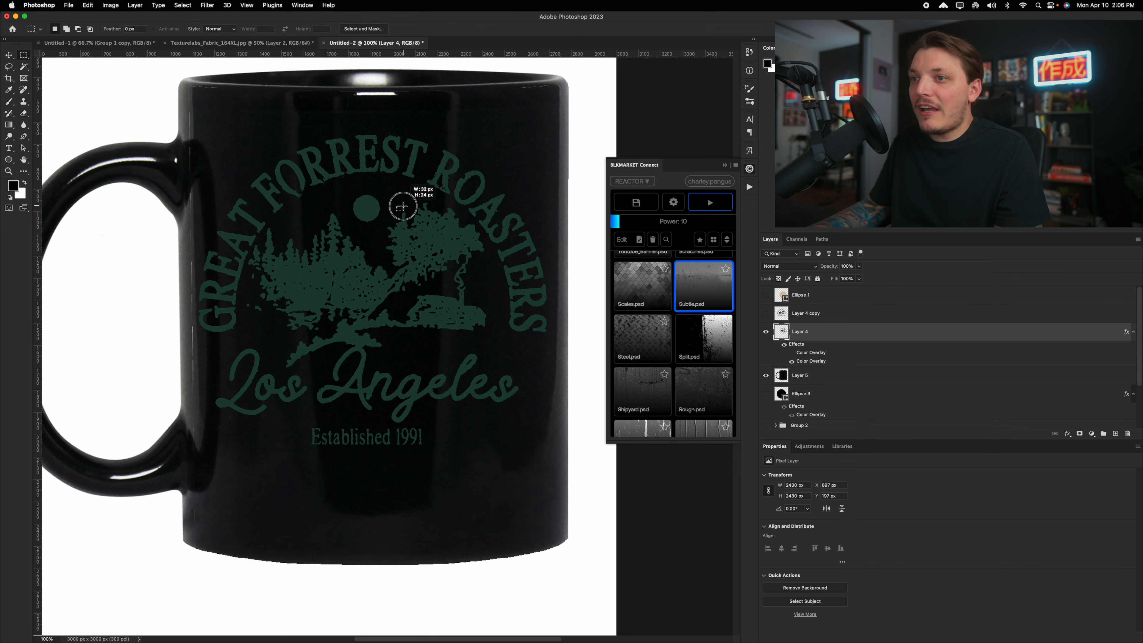
pyautogui.click(8, 55)
pyautogui.moveTo(394, 243)
pyautogui.mouseDown()
pyautogui.moveTo(401, 230)
pyautogui.moveTo(405, 241)
pyautogui.mouseUp()
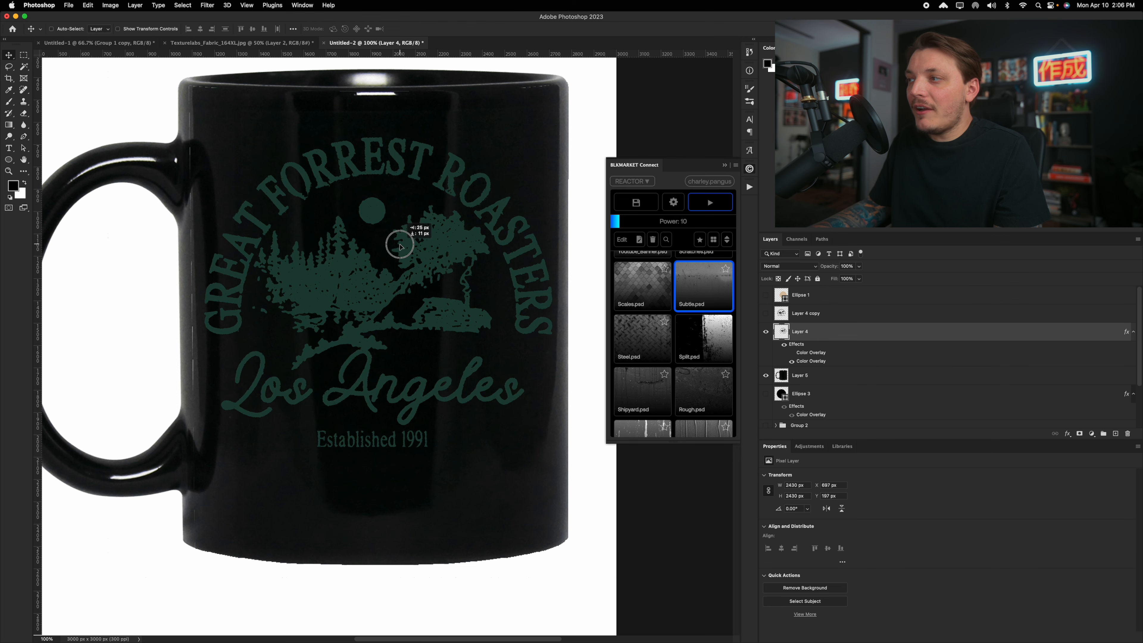
# Step: Raise the dark threshold of Layer 4's Underlying Layer Blend If range and try pale yellow and white ffffff as its Color Overlay
pyautogui.doubleClick(850, 337)
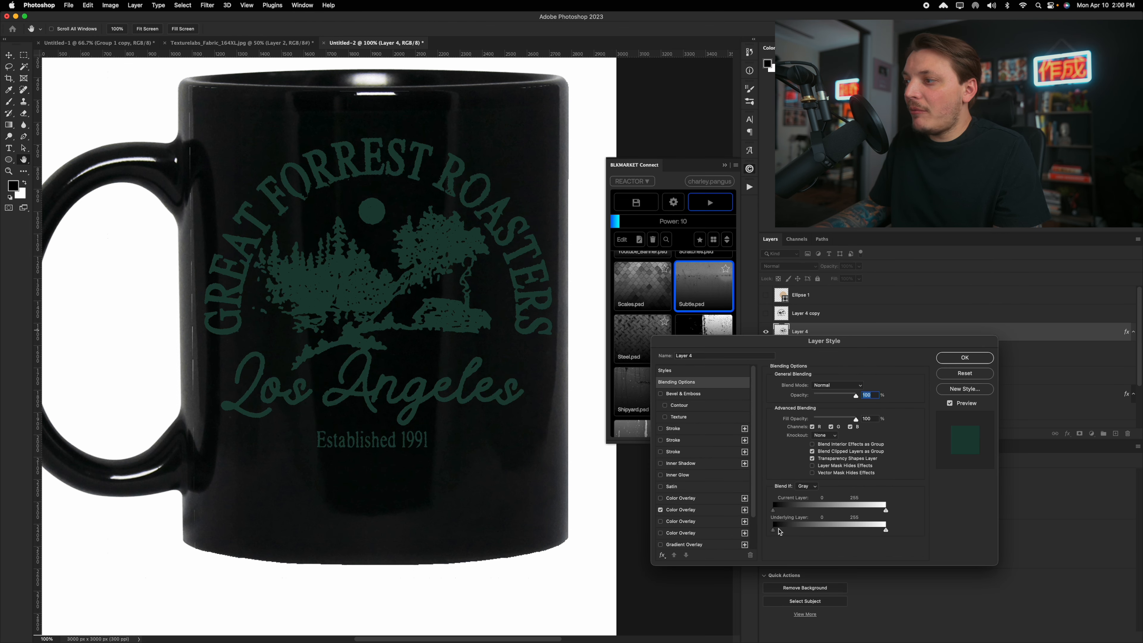
pyautogui.moveTo(780, 531); pyautogui.dragTo(801, 534)
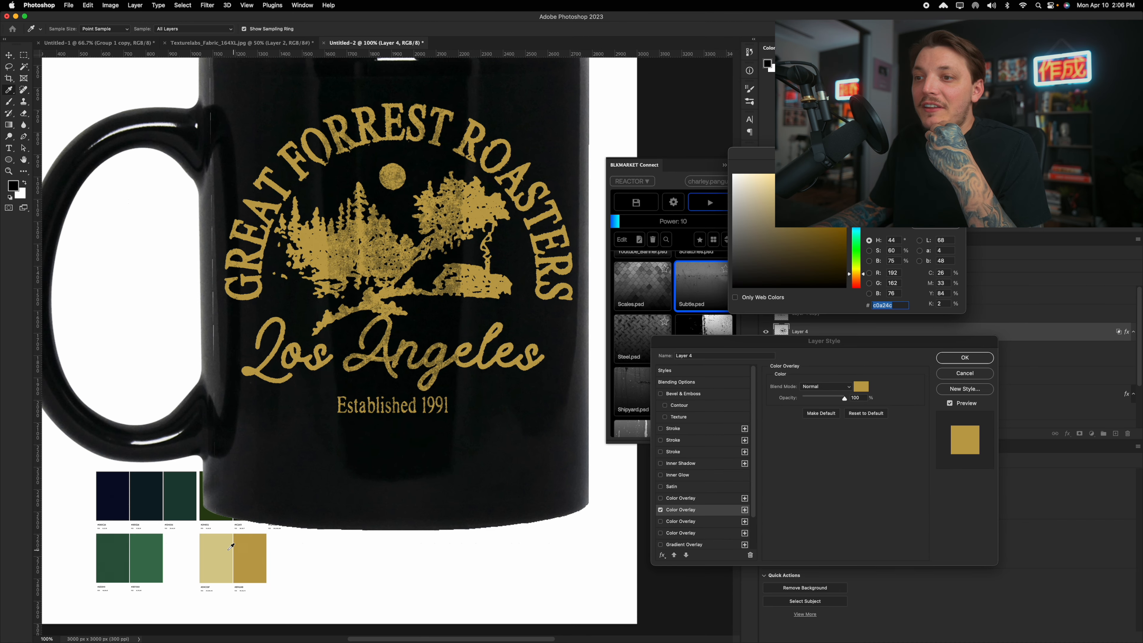
pyautogui.click(226, 546)
pyautogui.click(186, 548)
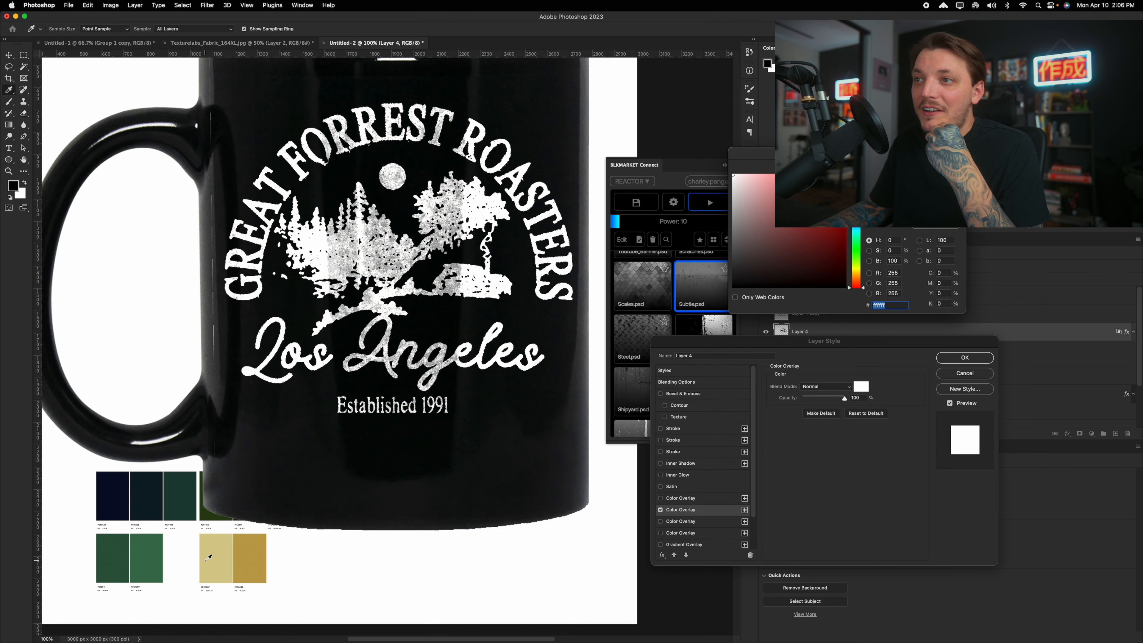